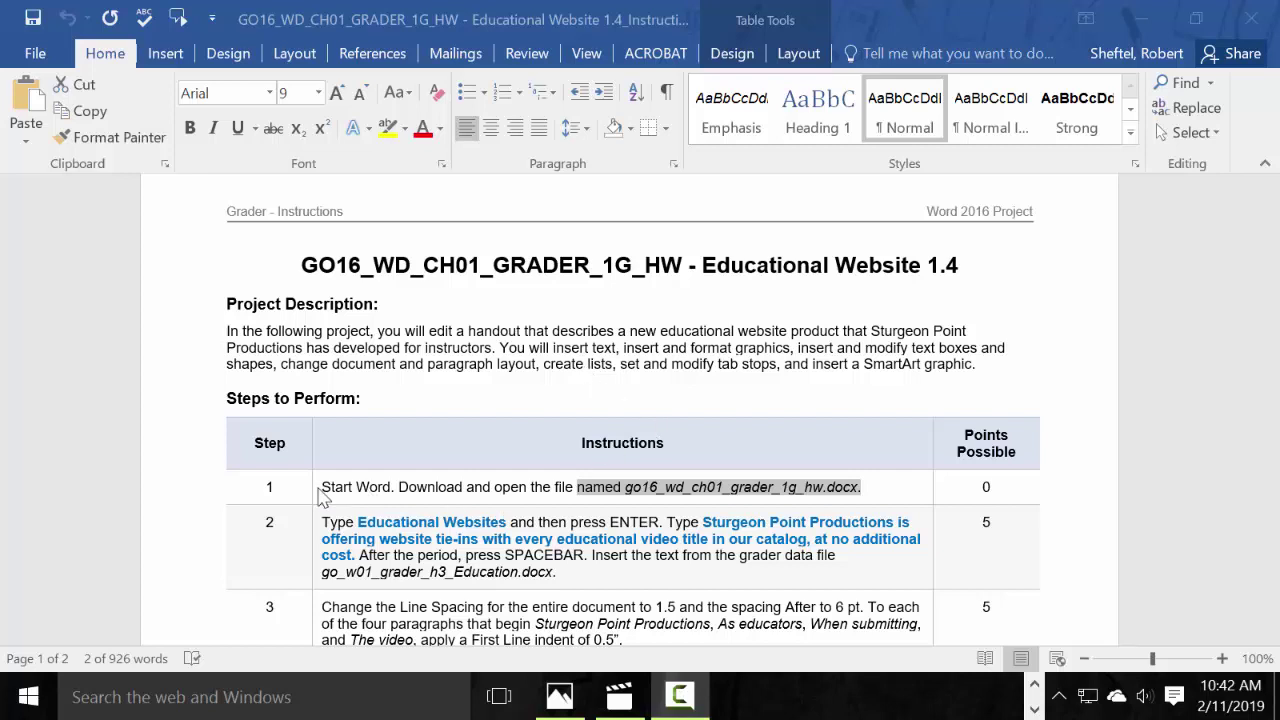
{"action": "left_click_drag", "start_coordinate": [323, 487], "coordinate": [911, 502]}
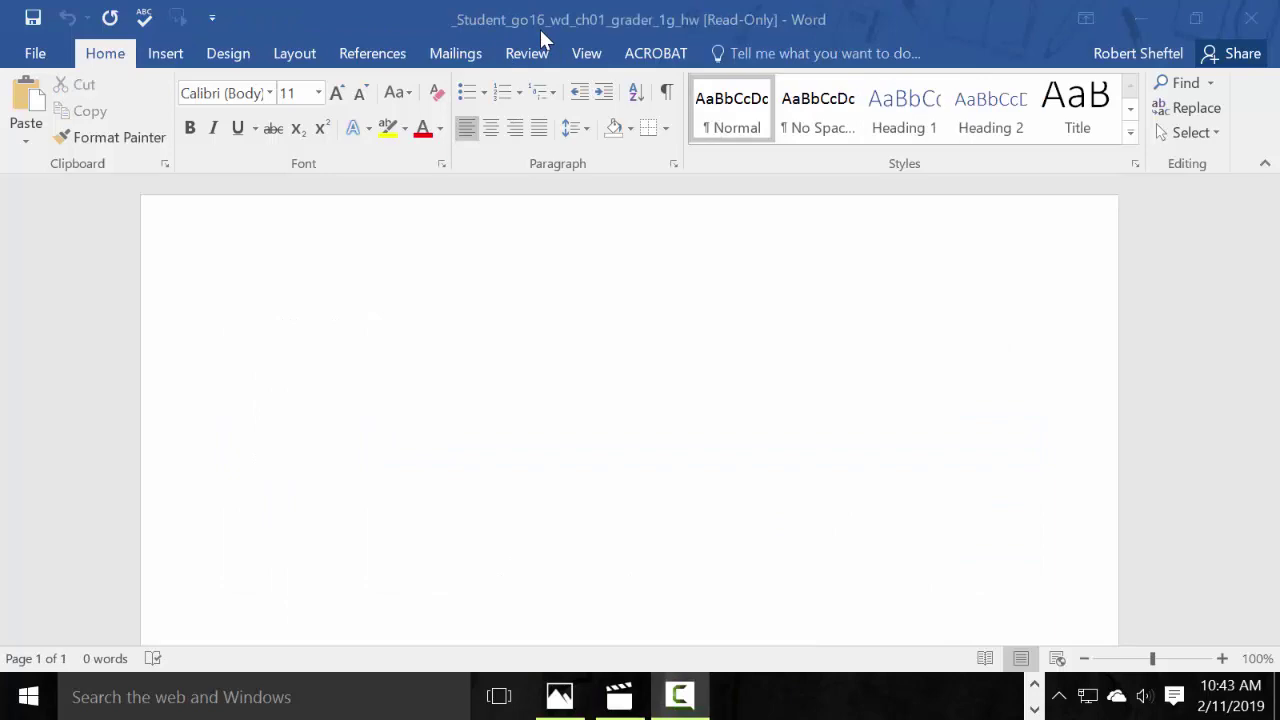
{"action": "left_click_drag", "start_coordinate": [540, 30], "coordinate": [683, 132]}
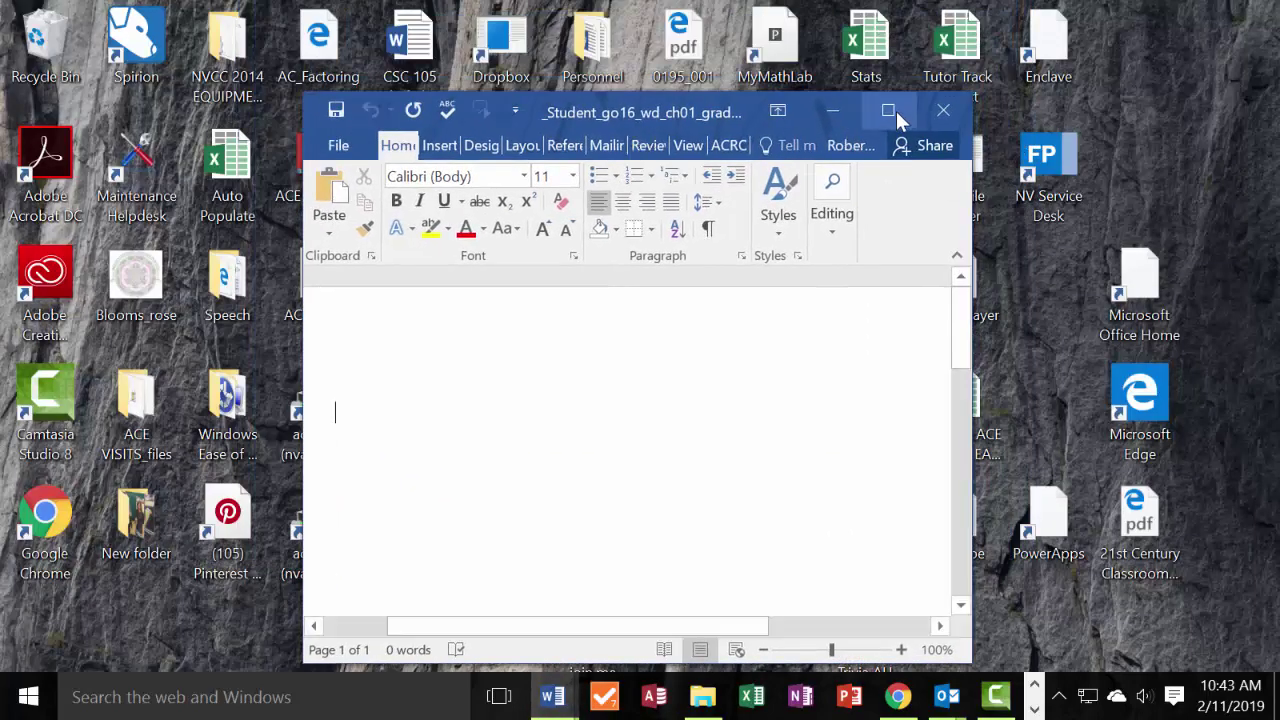
{"action": "left_click", "coordinate": [888, 110]}
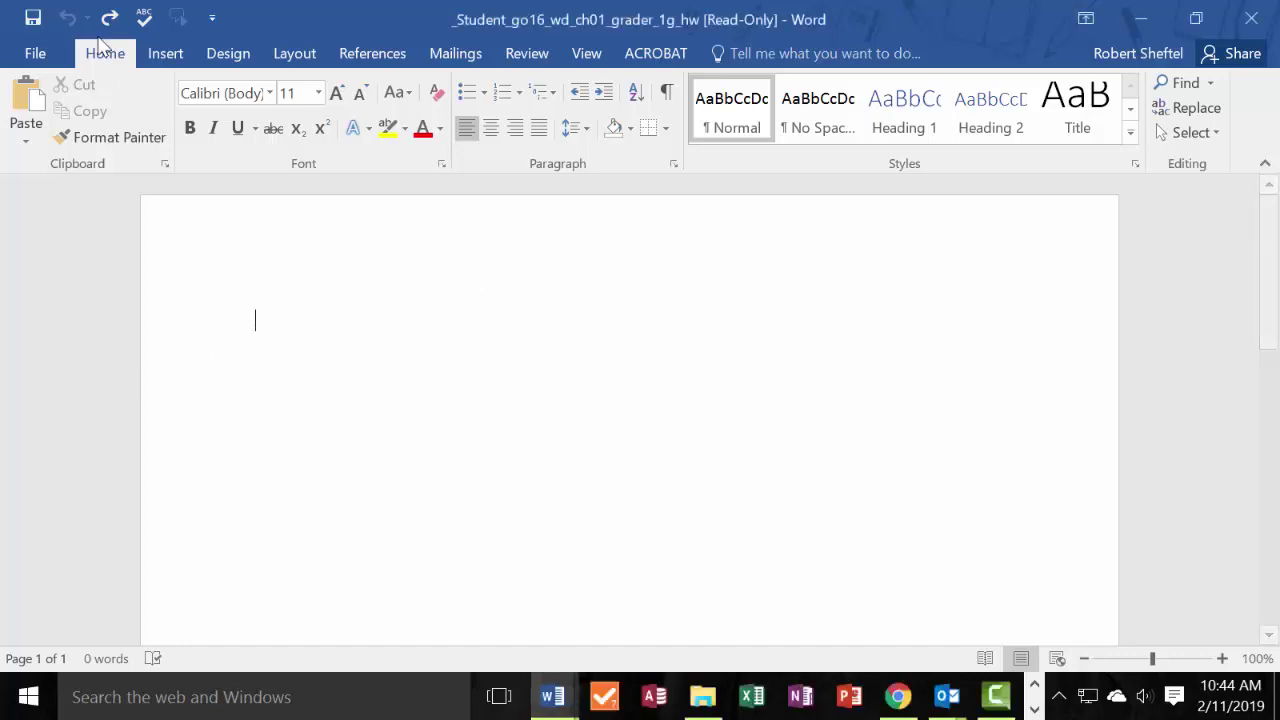
Redo the text "Educational Websites" and, below it, "Sturgeon Point Productions is offering website tie-ins with every educational video title in our catalog, at no additional cost.".
{"action": "left_click", "coordinate": [112, 20]}
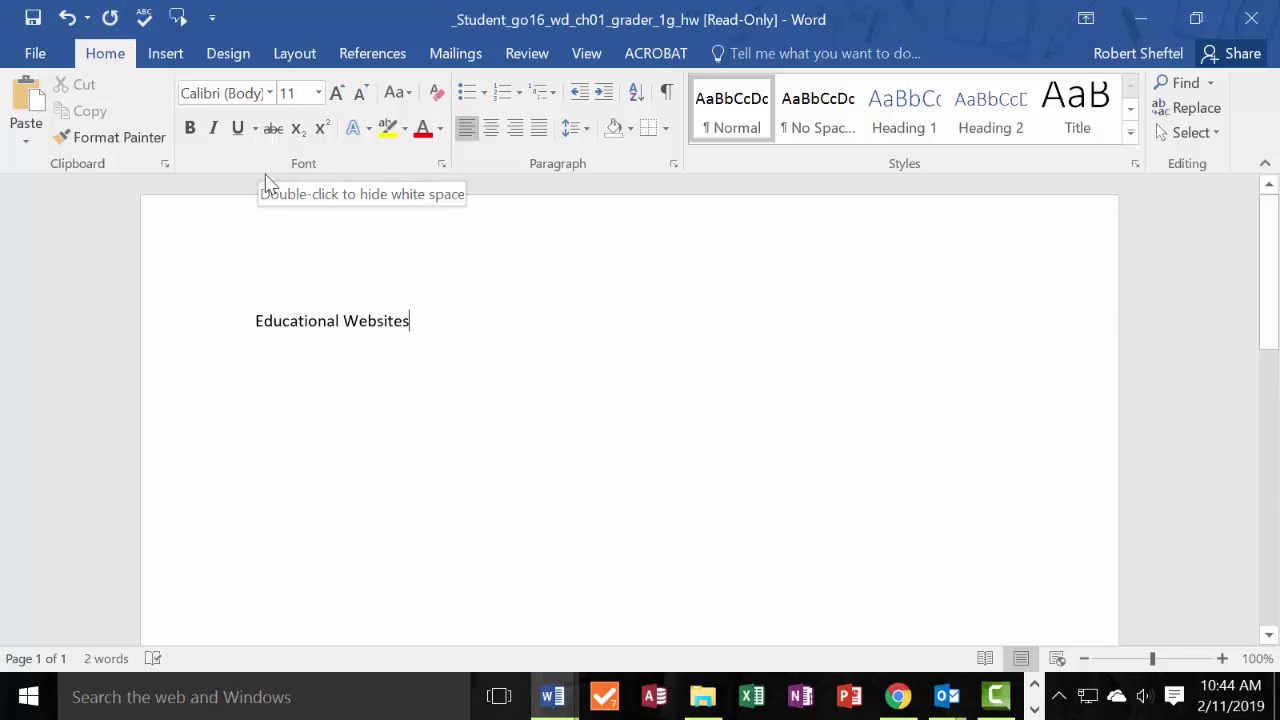
{"action": "key", "text": "Return"}
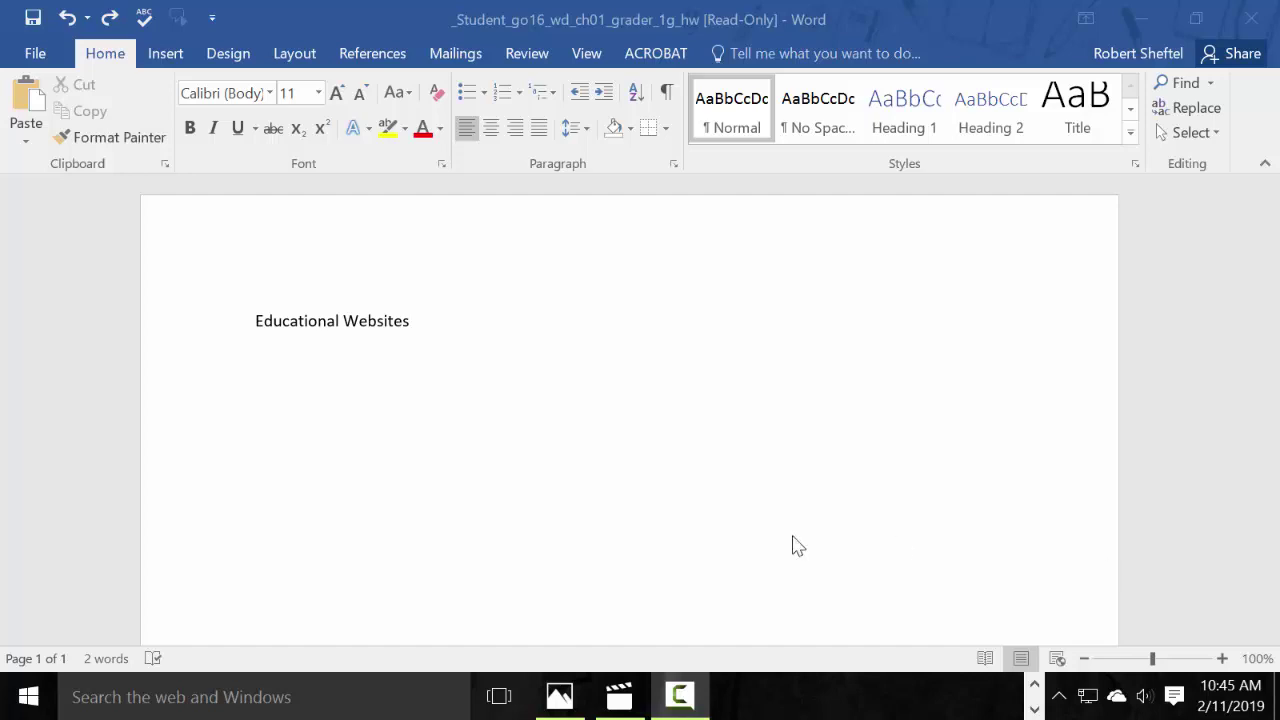
{"action": "left_click", "coordinate": [303, 371]}
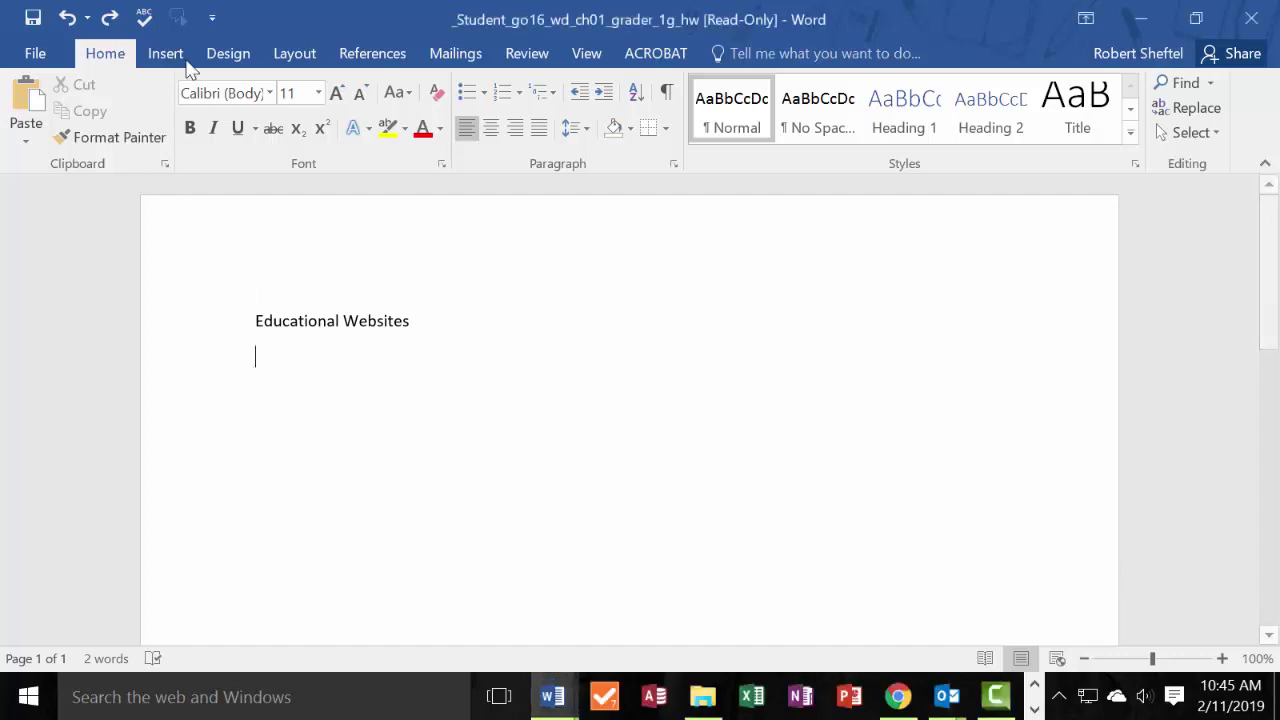
{"action": "left_click", "coordinate": [110, 18]}
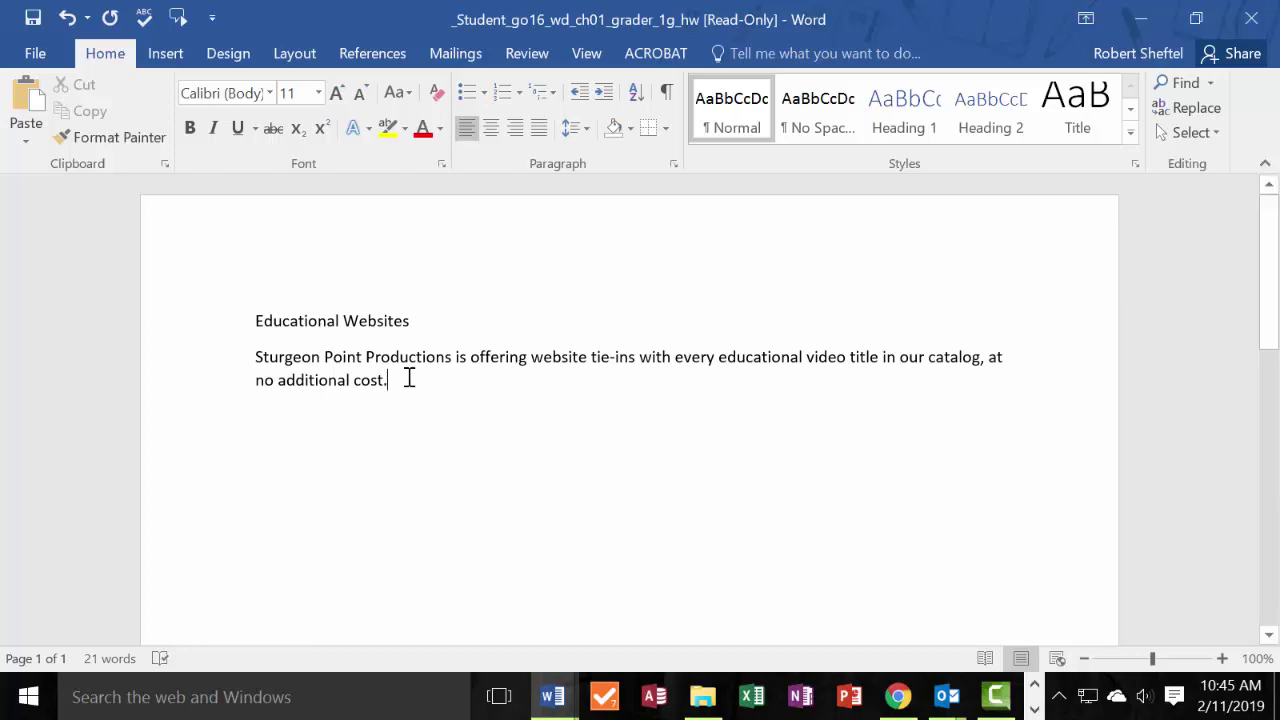
Start a new paragraph after the Sturgeon Point Productions sentence and insert the text from the file go_w01_grader_h3_Education there.
{"action": "key", "text": "Return"}
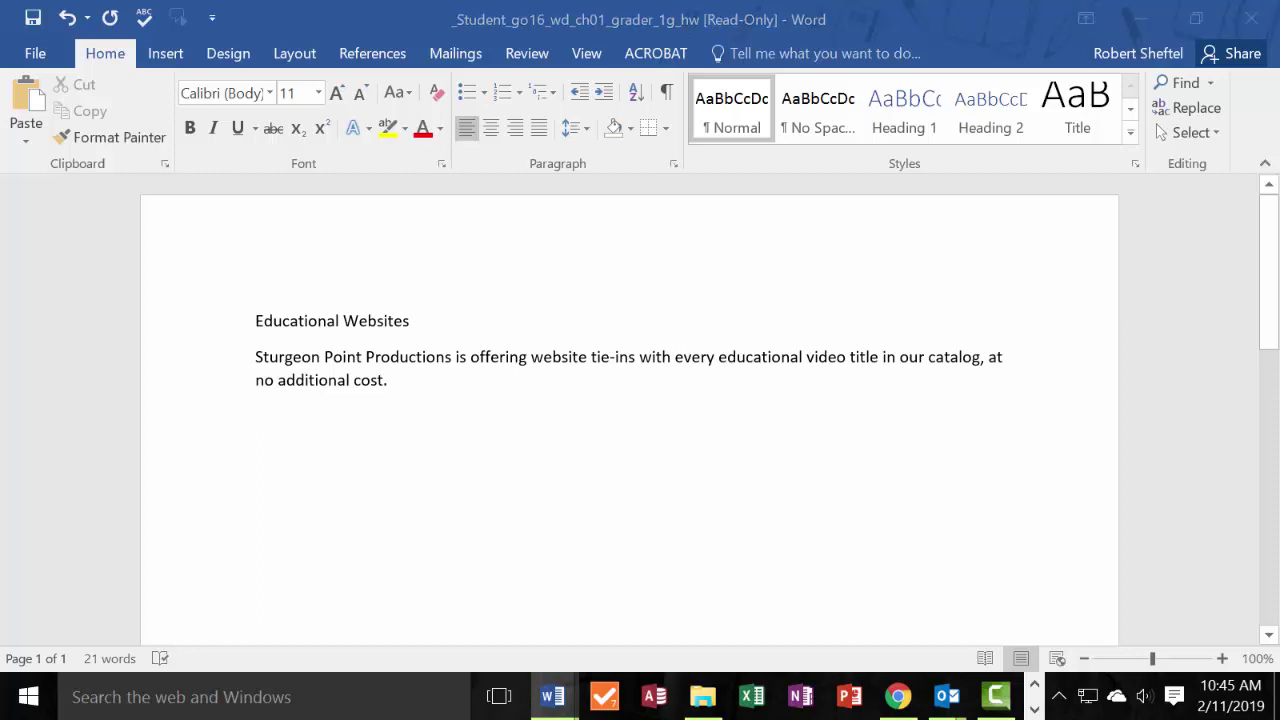
{"action": "left_click", "coordinate": [436, 408]}
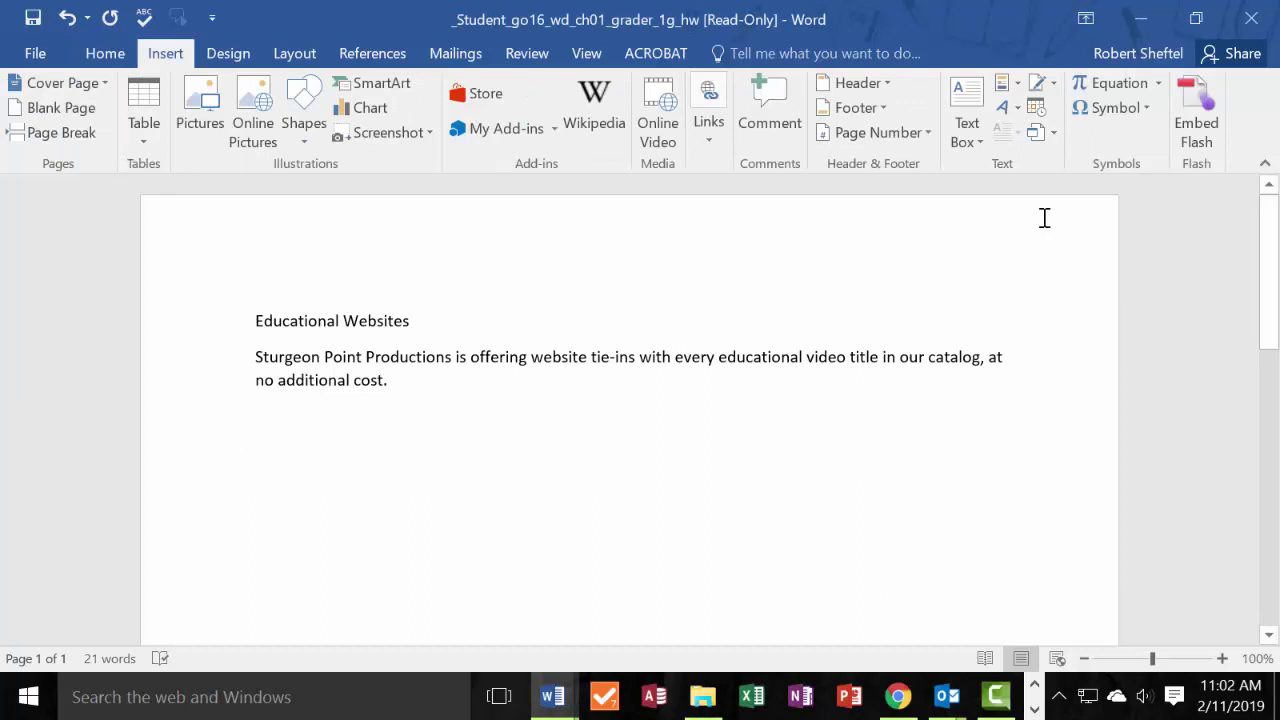
{"action": "left_click", "coordinate": [1053, 132]}
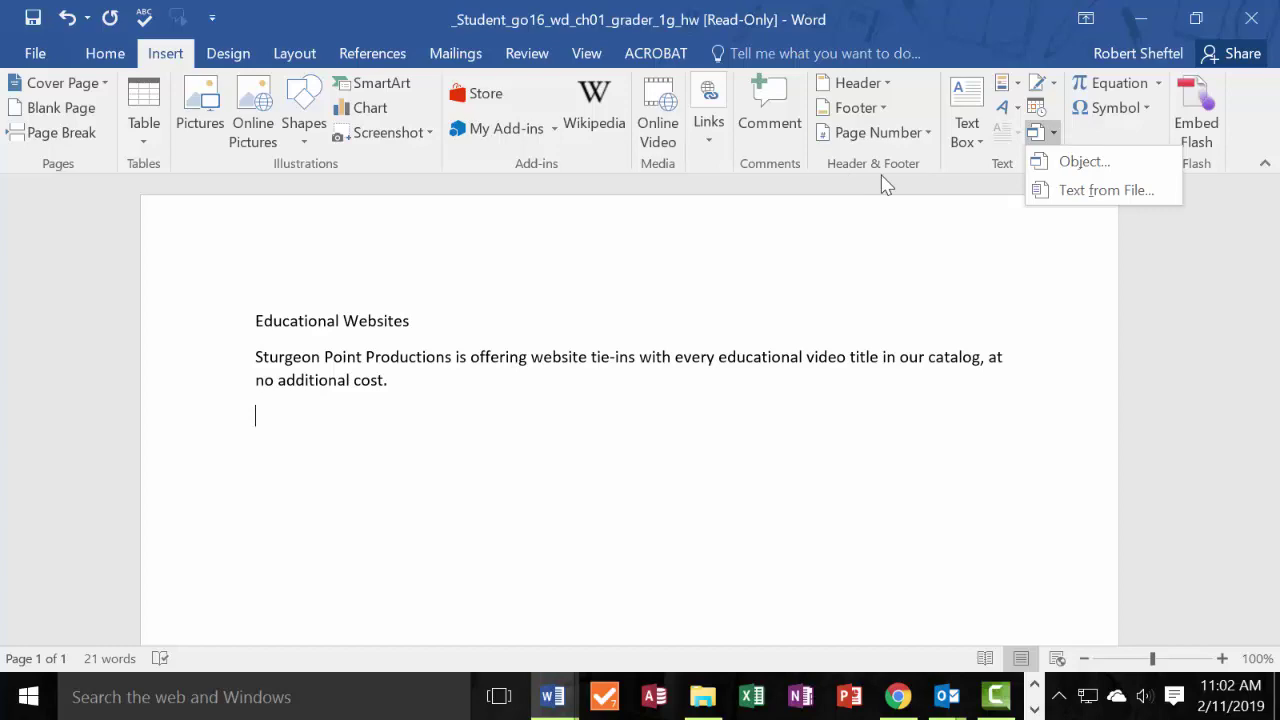
{"action": "left_click", "coordinate": [1112, 192]}
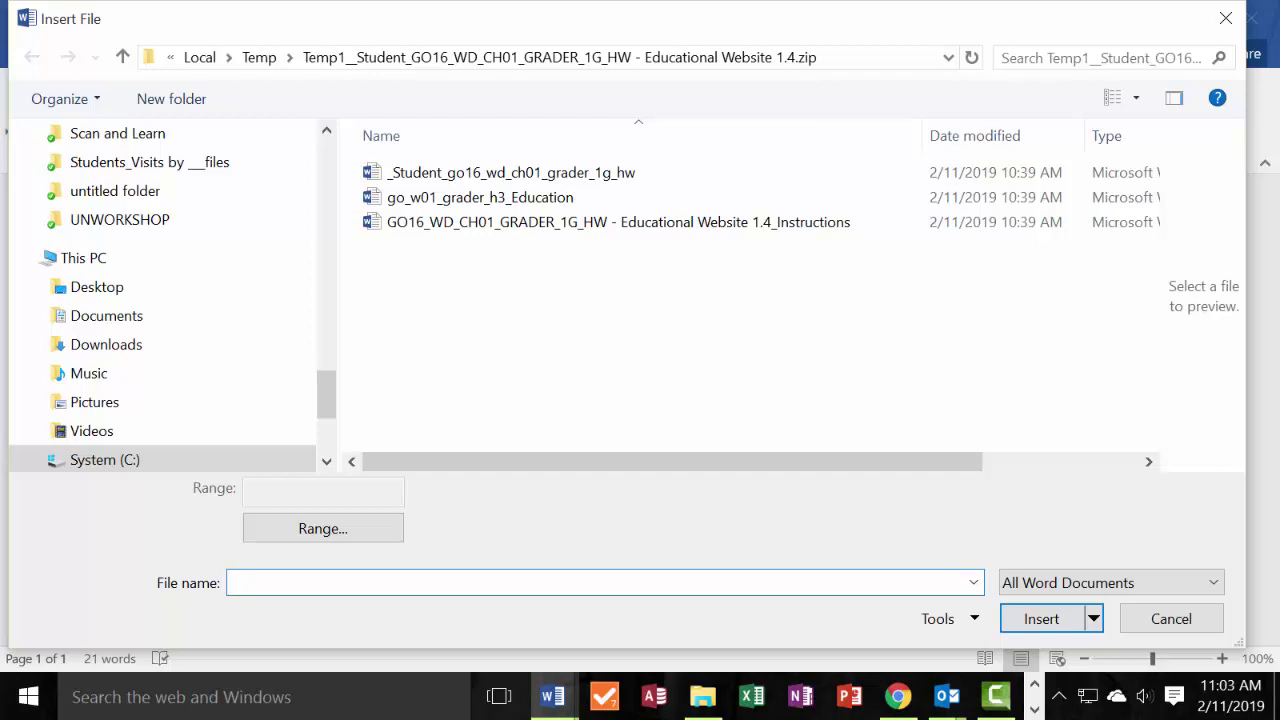
{"action": "left_click", "coordinate": [517, 202]}
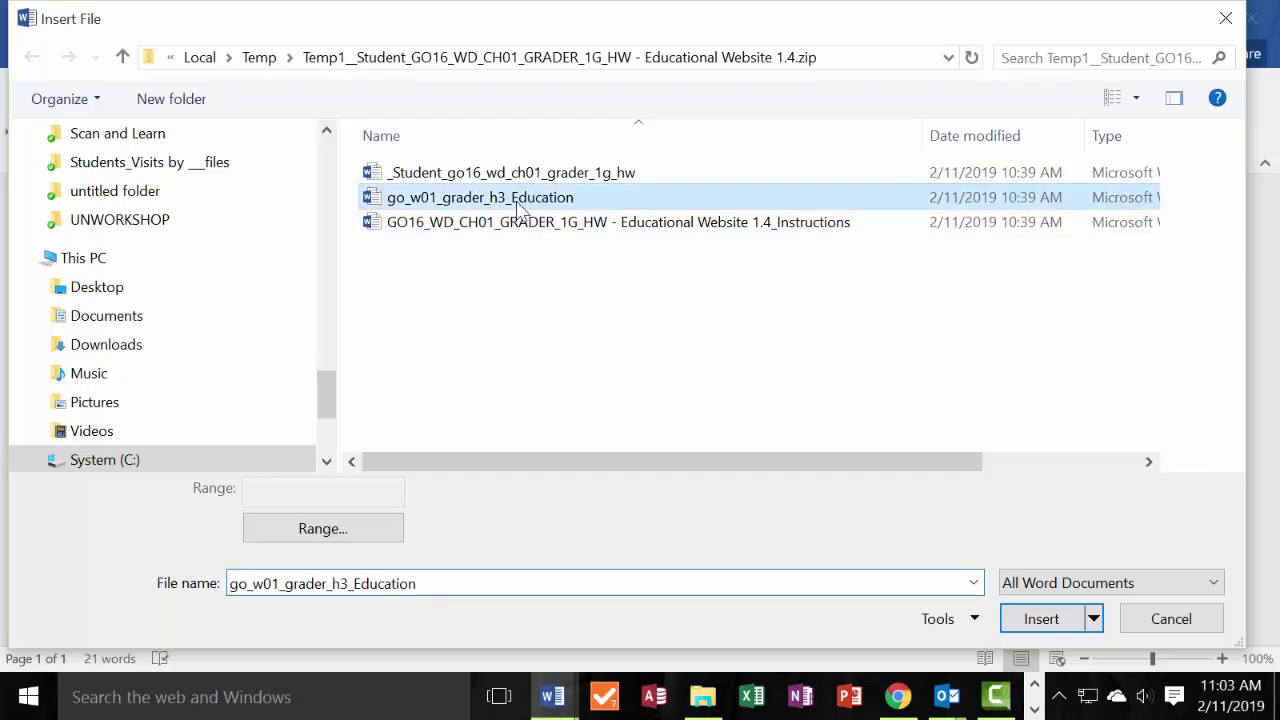
{"action": "left_click", "coordinate": [1045, 620]}
{"action": "scroll", "coordinate": [519, 526], "scroll_direction": "up", "scroll_amount": 8}
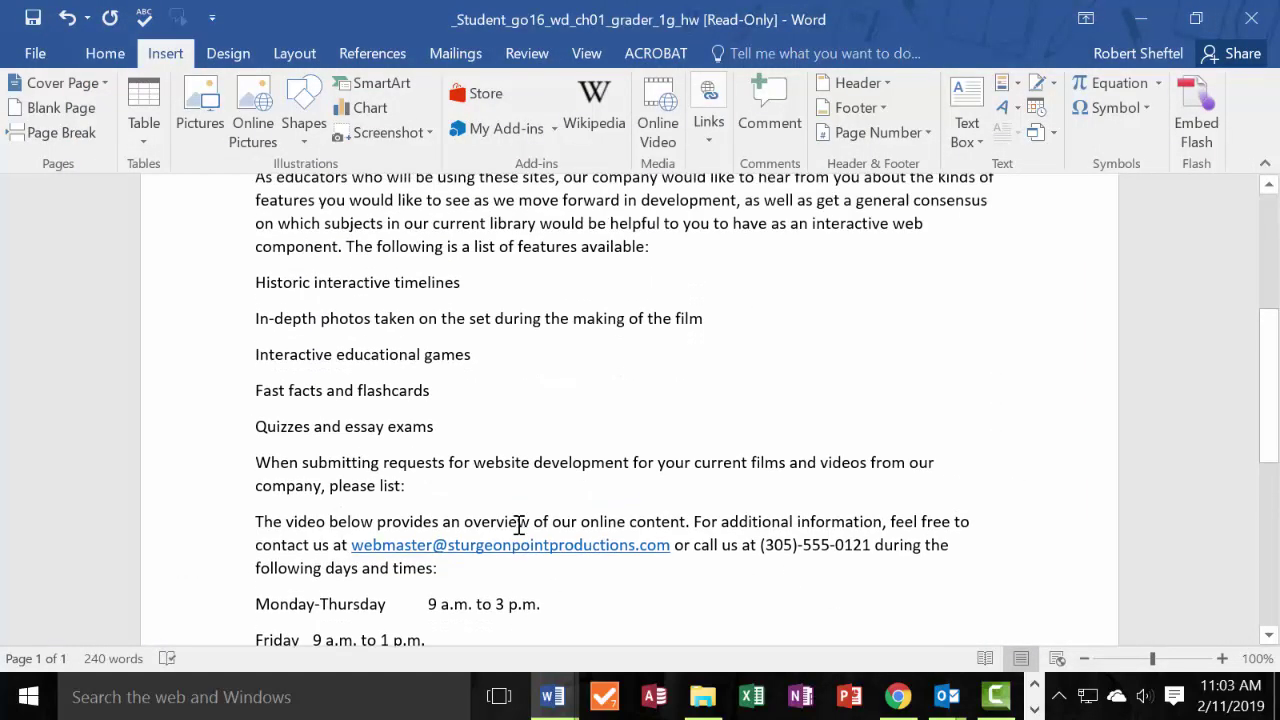
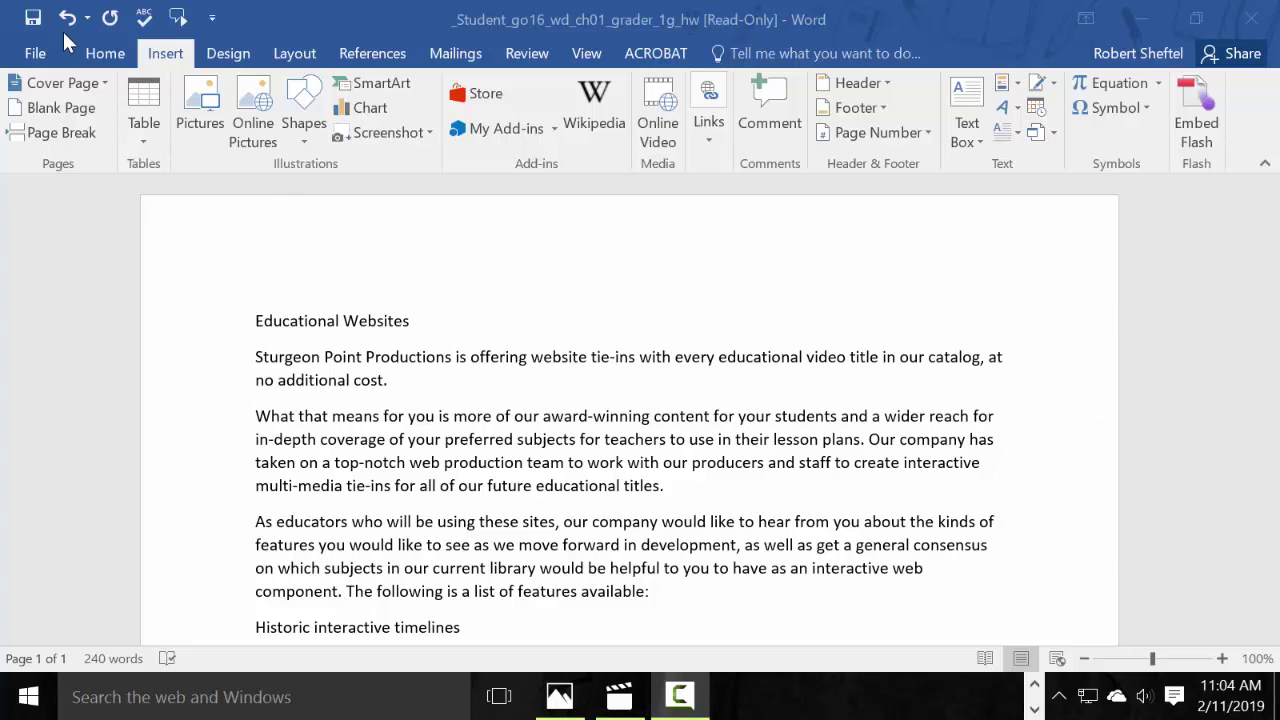
Set the line spacing of the entire document to 1.5.
{"action": "left_click", "coordinate": [107, 55]}
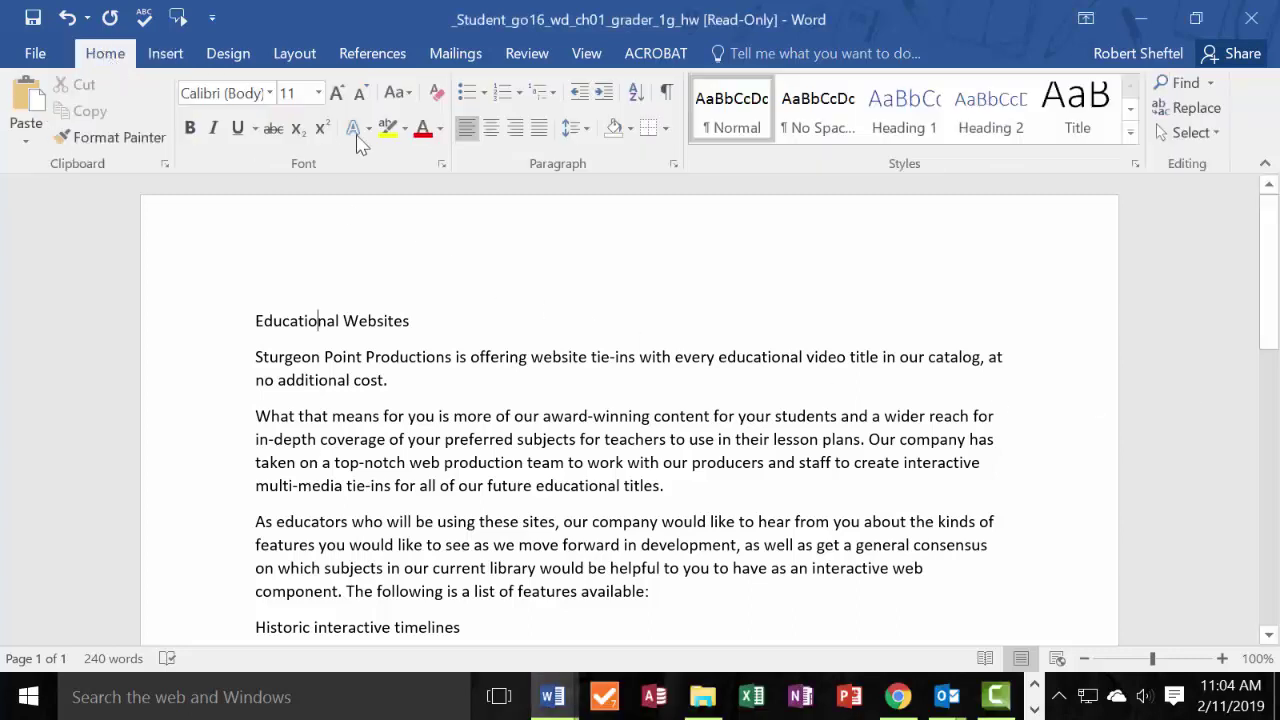
{"action": "left_click", "coordinate": [589, 136]}
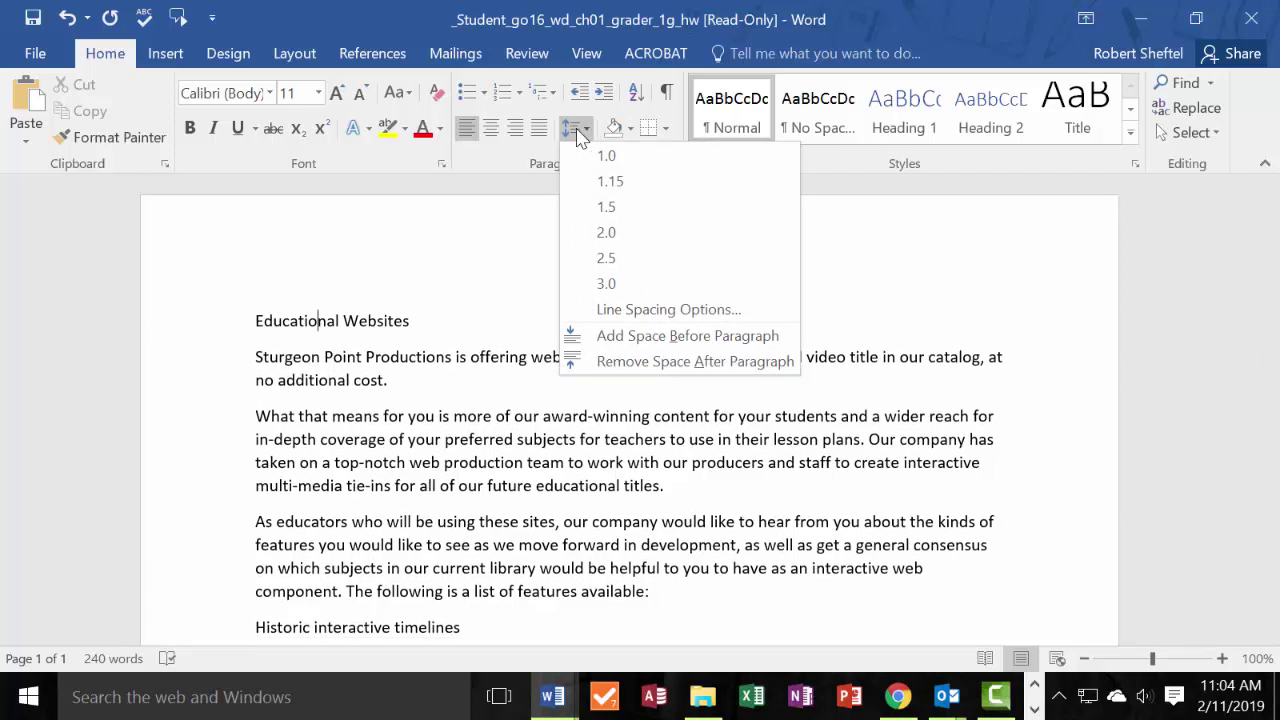
{"action": "left_click", "coordinate": [519, 219]}
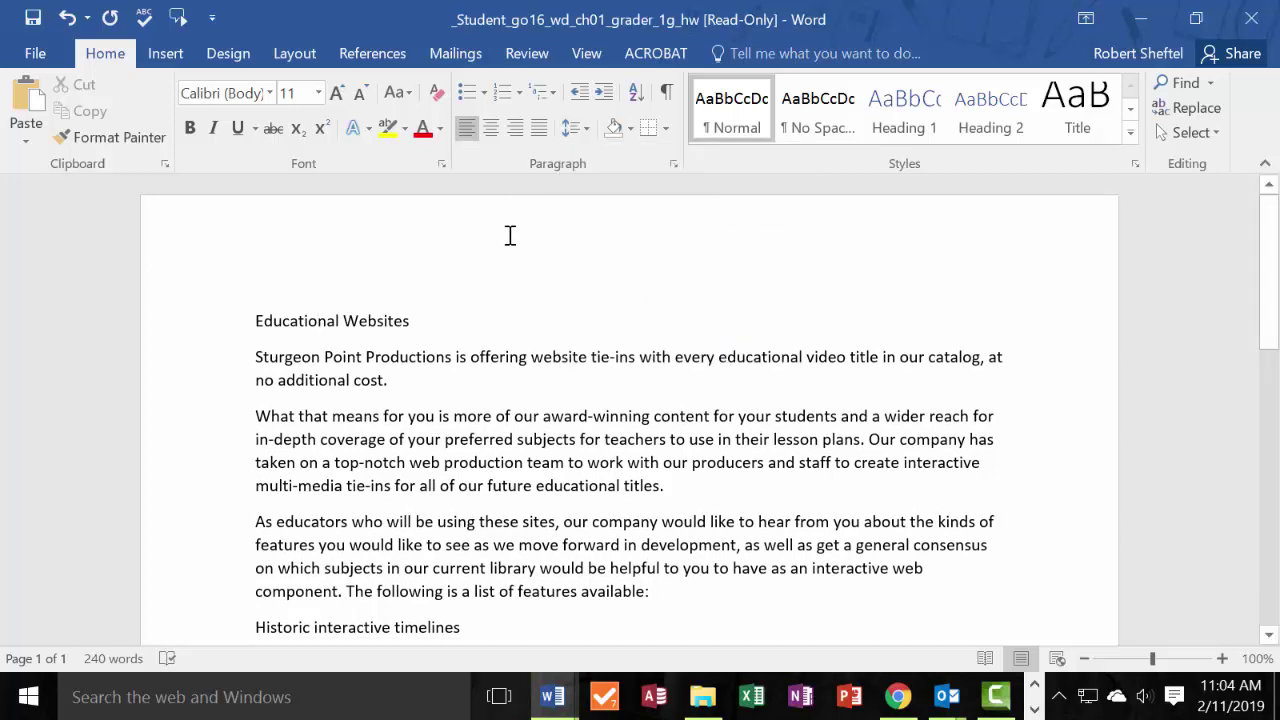
{"action": "key", "text": "ctrl+a"}
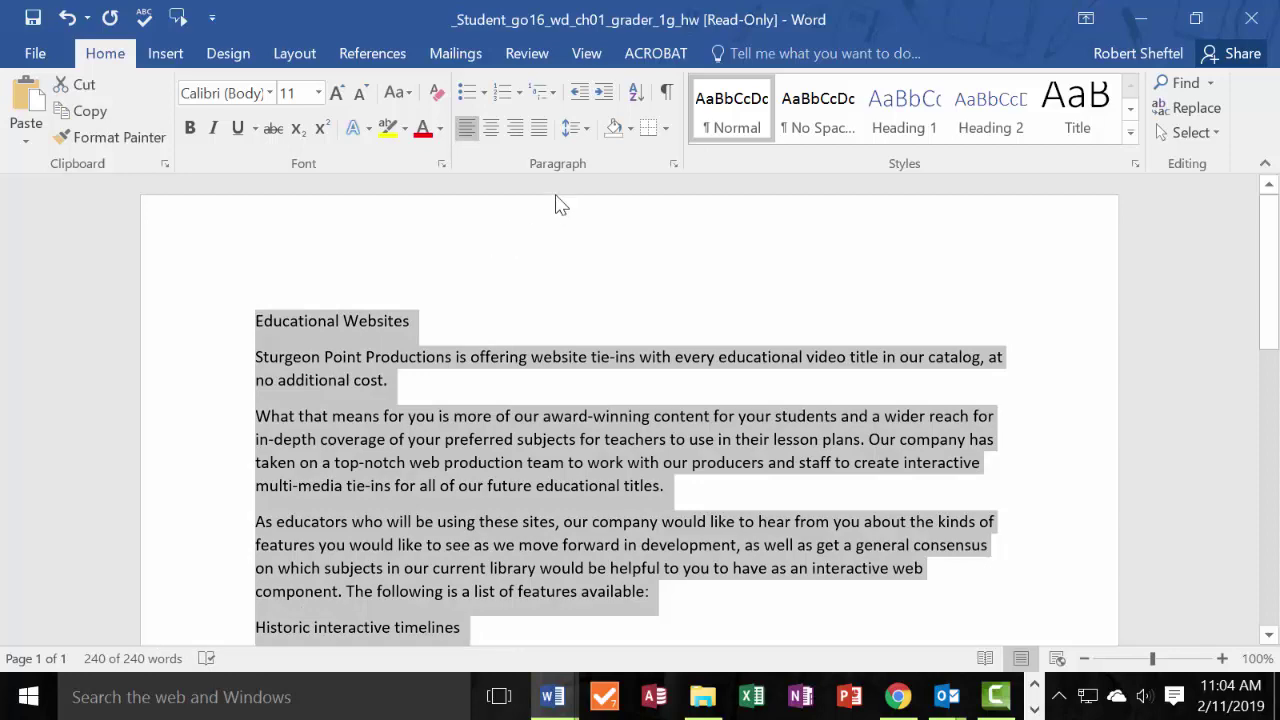
{"action": "left_click", "coordinate": [584, 128]}
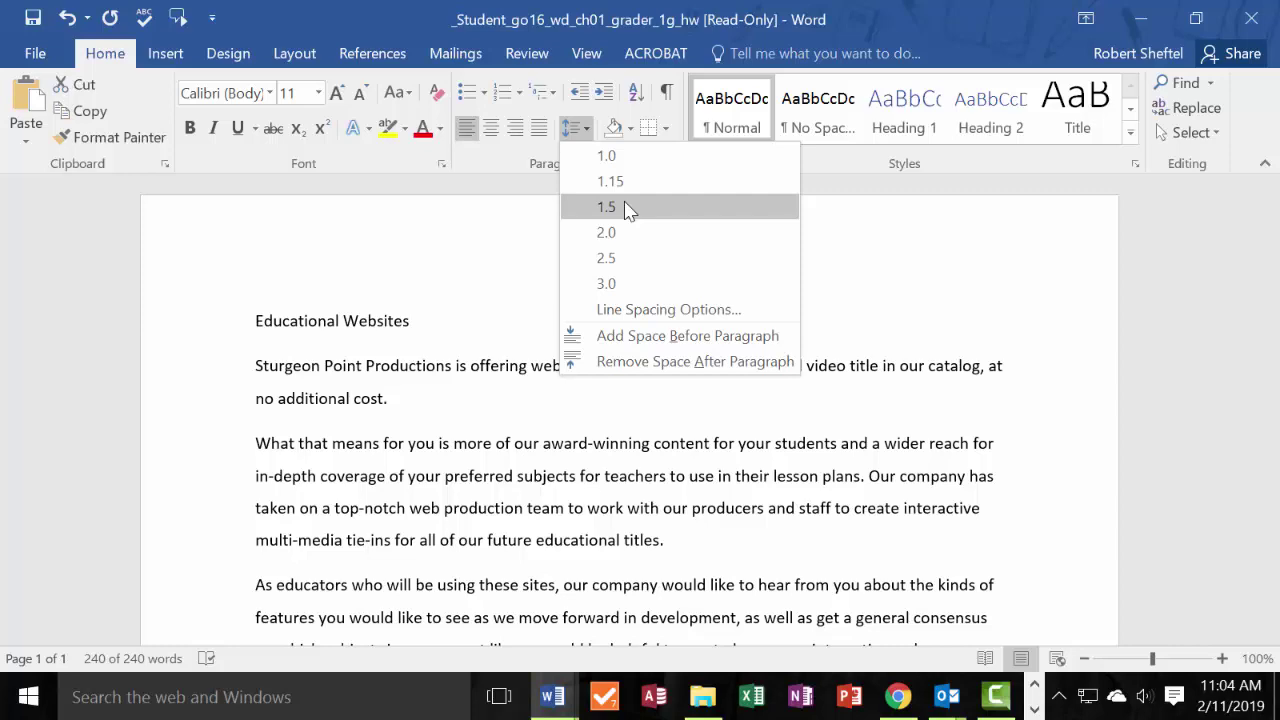
{"action": "left_click", "coordinate": [607, 207]}
Set the spacing after every paragraph in the document to 6 pt.
{"action": "key", "text": "ctrl+a"}
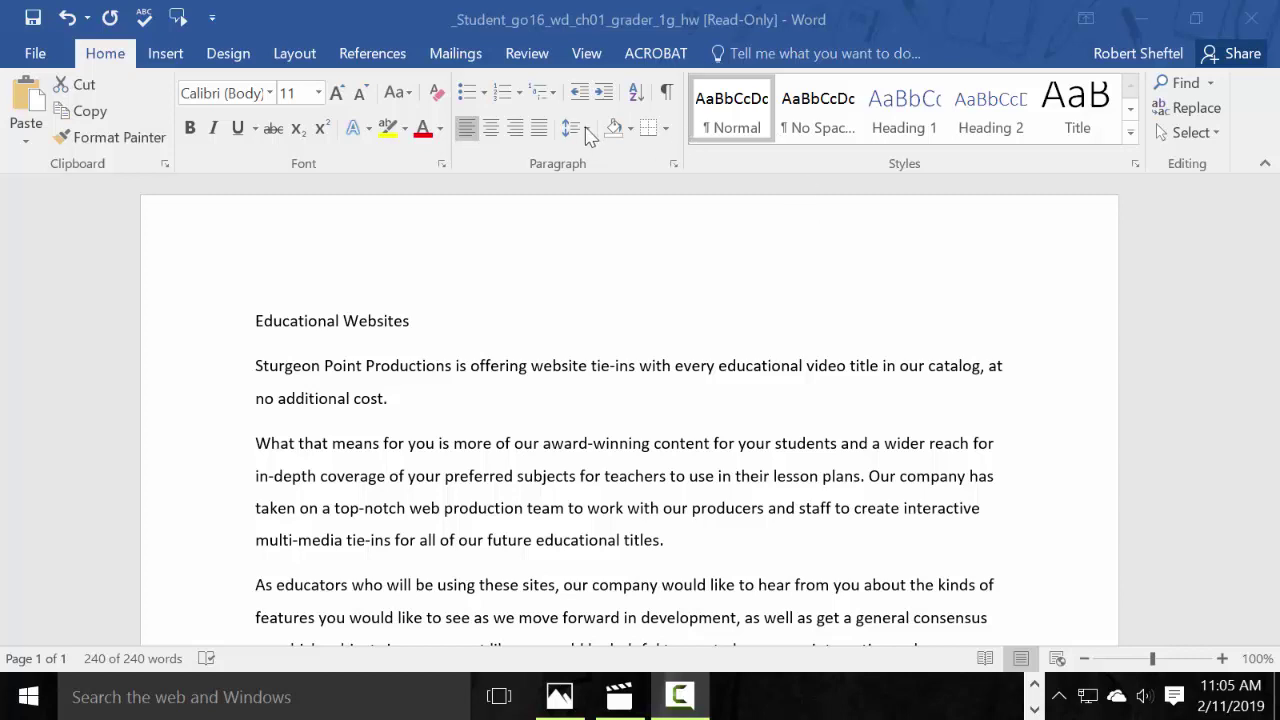
{"action": "key", "text": "ctrl+a"}
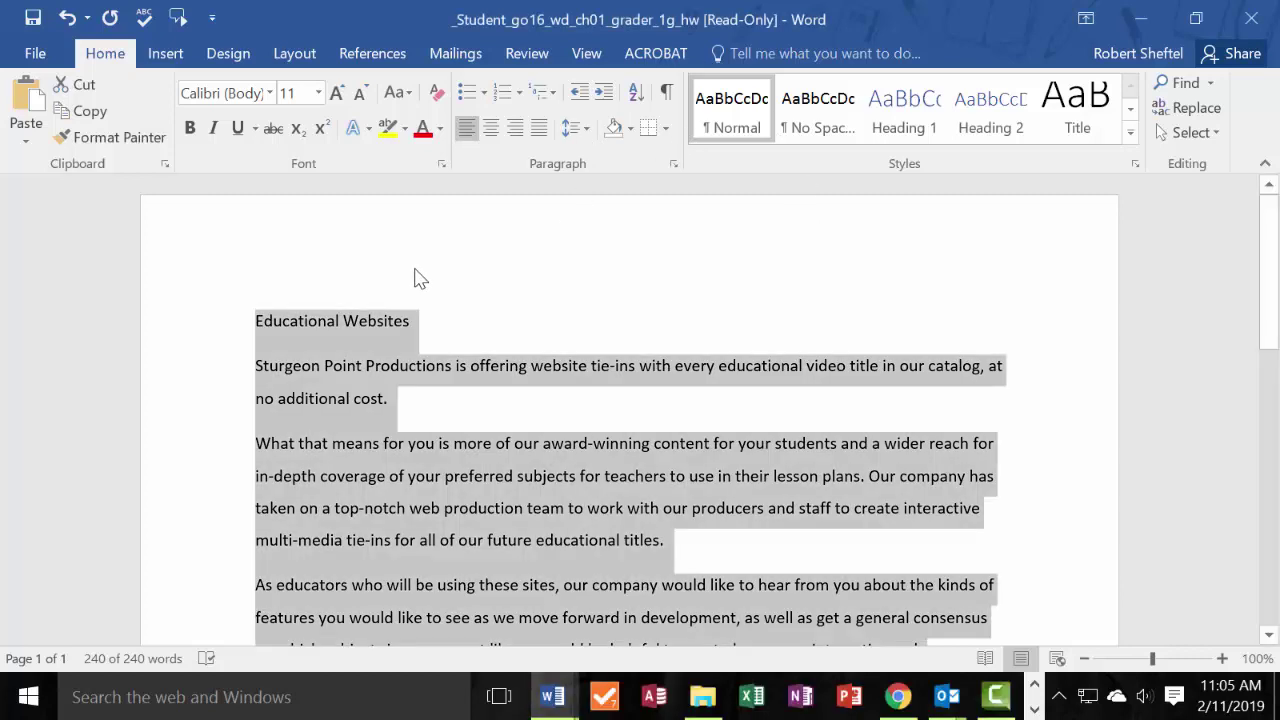
{"action": "left_click", "coordinate": [574, 128]}
{"action": "left_click", "coordinate": [676, 311]}
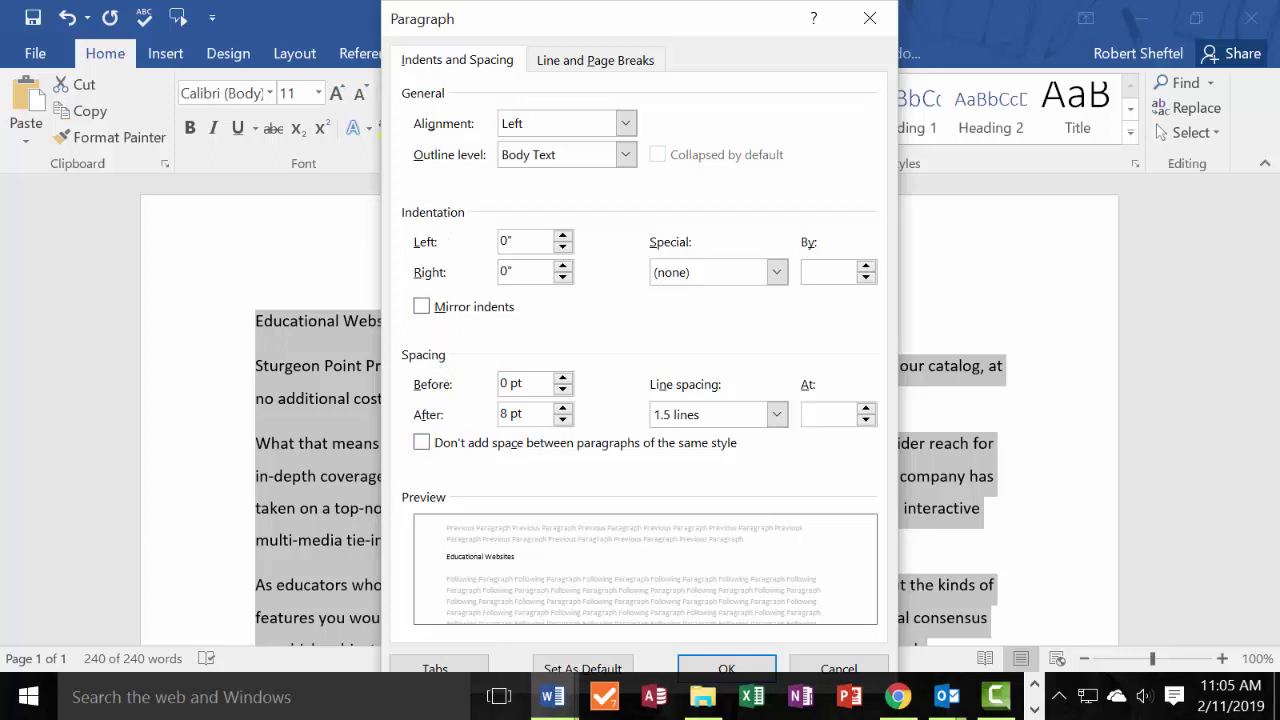
{"action": "left_click", "coordinate": [505, 412]}
{"action": "left_click", "coordinate": [727, 669]}
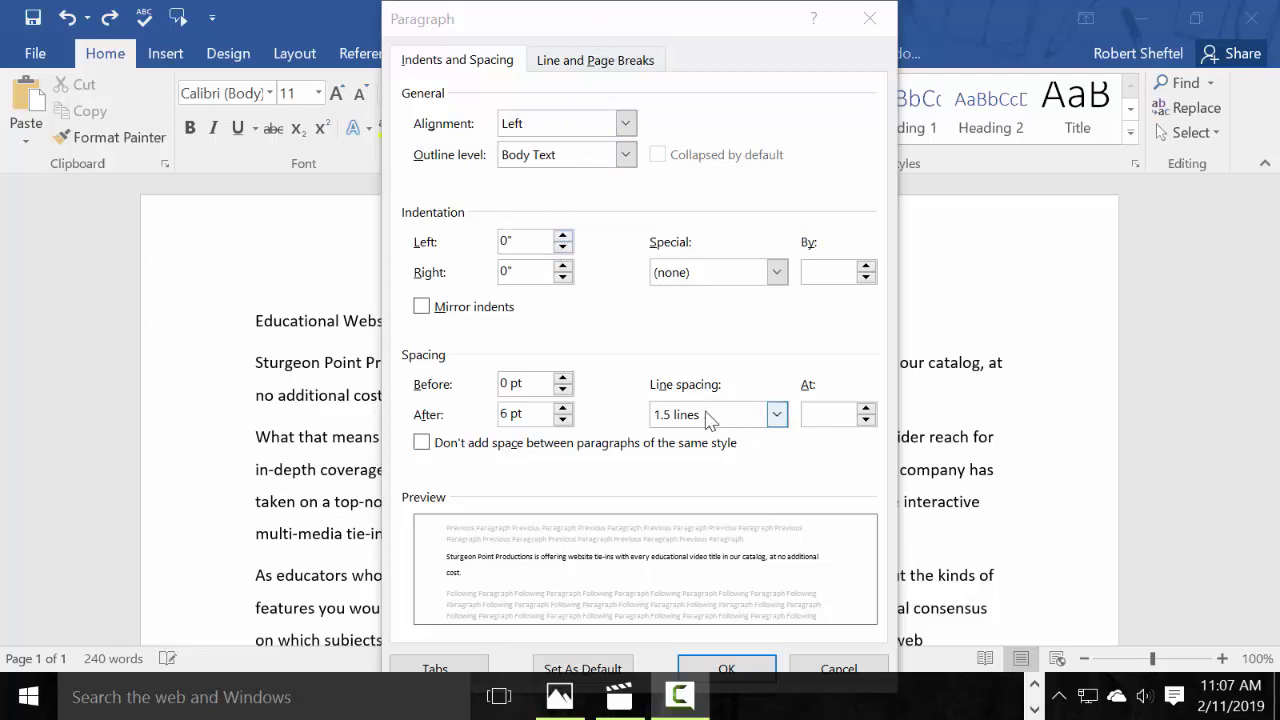
Give the paragraph beginning "Sturgeon Point Productions" a left indent of 0.5".
{"action": "left_click", "coordinate": [563, 237]}
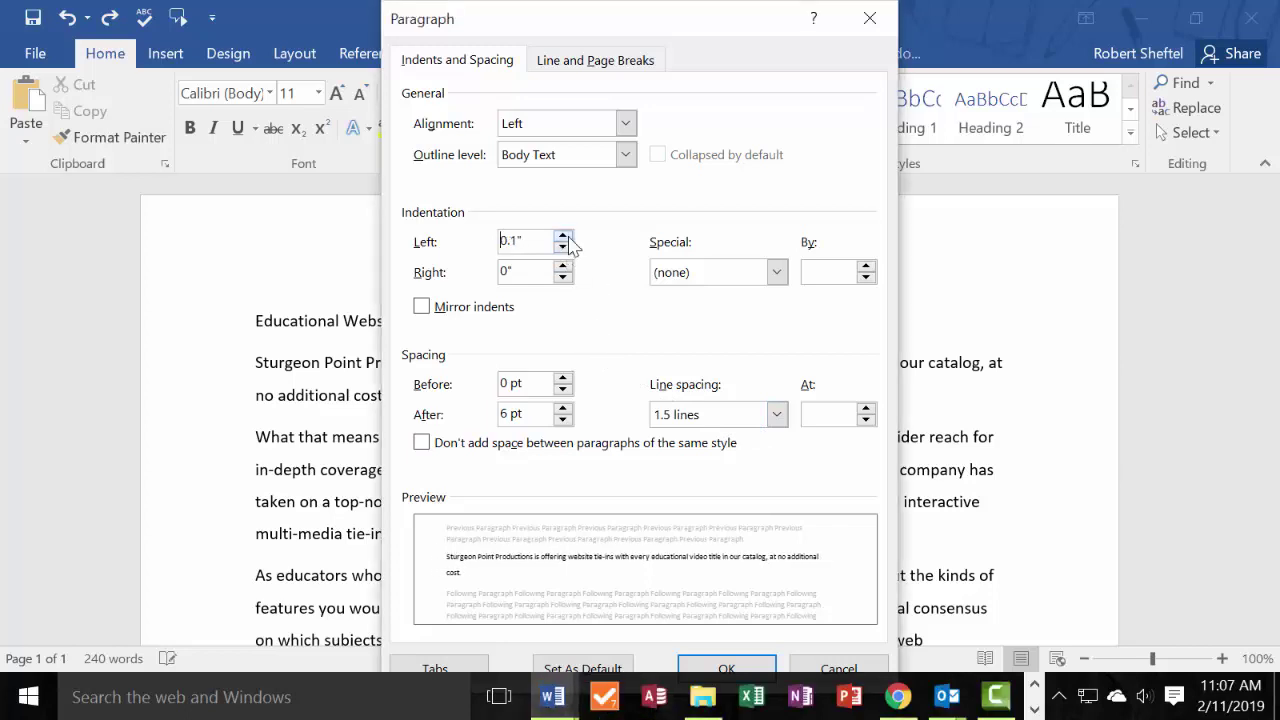
{"action": "left_click", "coordinate": [563, 237]}
{"action": "left_click", "coordinate": [563, 237]}
{"action": "left_click", "coordinate": [563, 237]}
{"action": "left_click", "coordinate": [563, 237]}
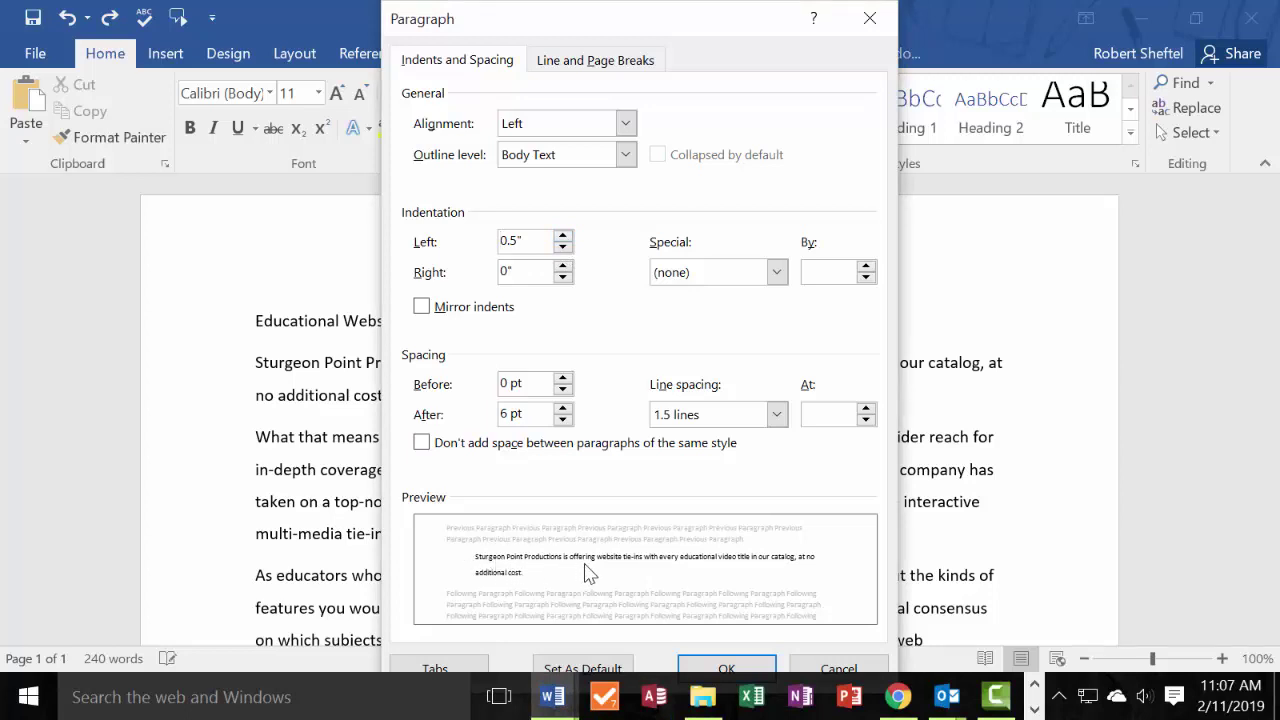
{"action": "left_click", "coordinate": [745, 672]}
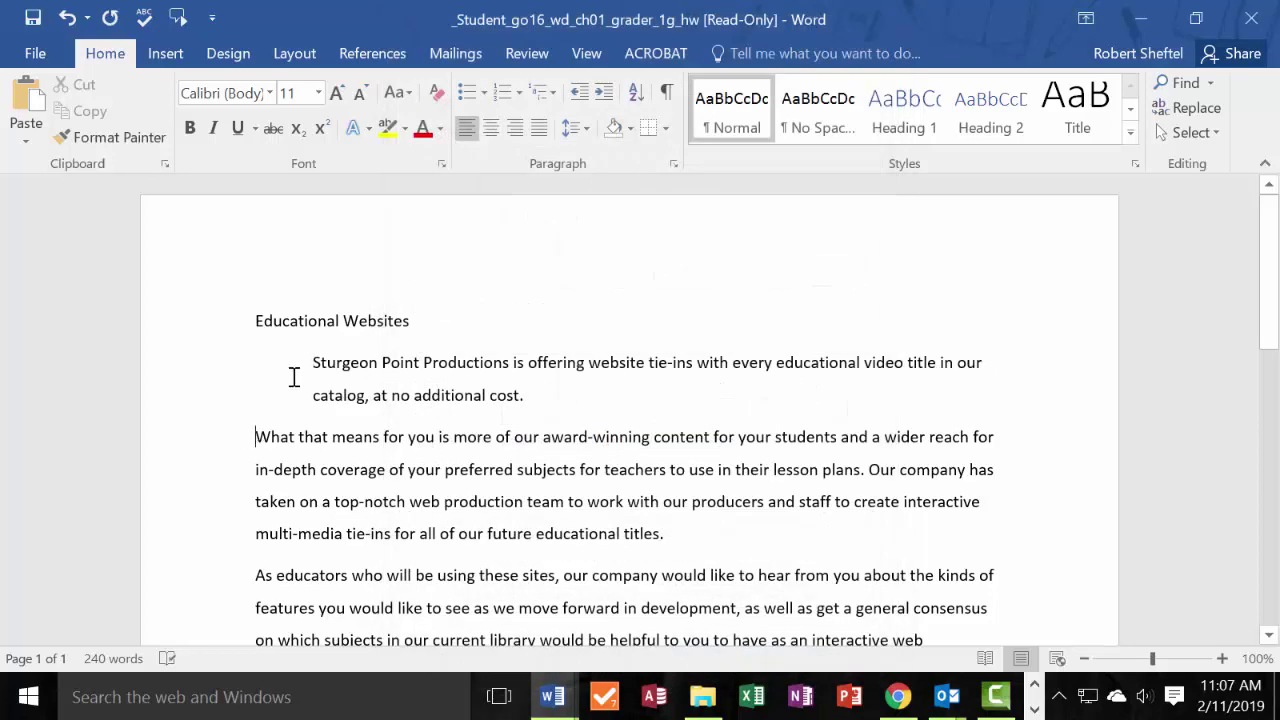
Indent the first line of the paragraphs beginning "What that means", "As educators", "When submitting" and "The video" by one tab stop.
{"action": "key", "text": "Tab"}
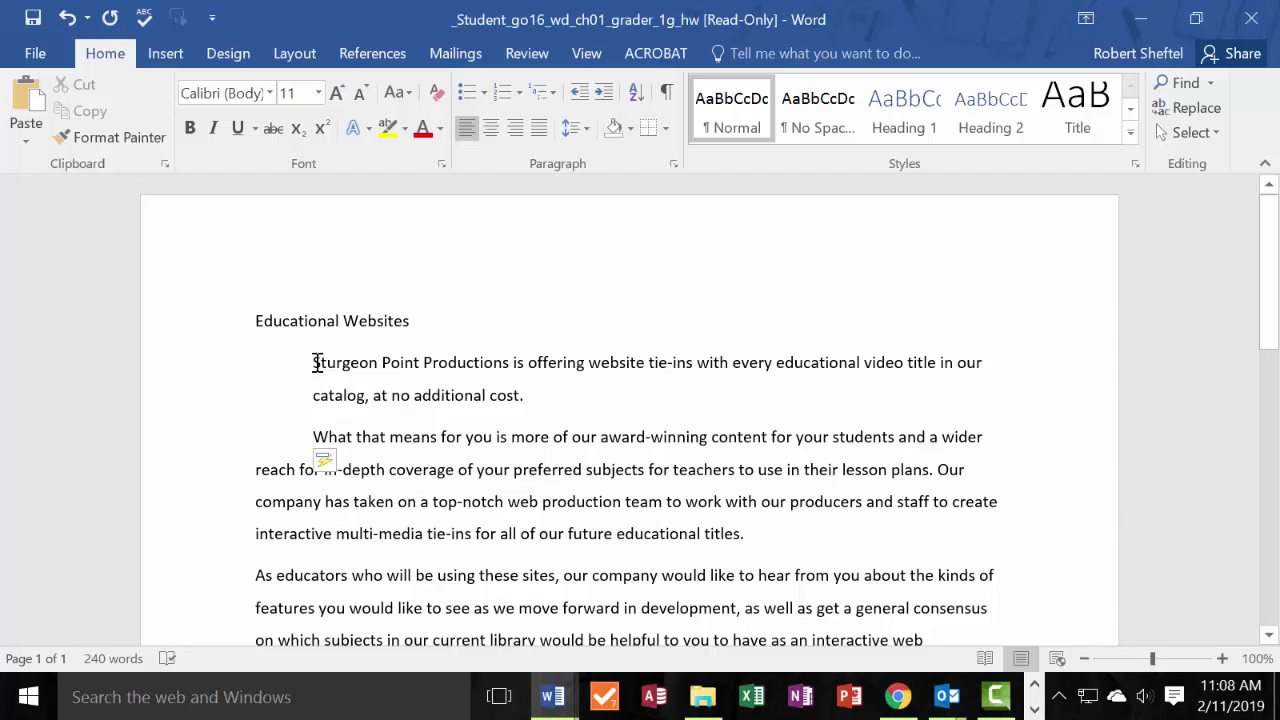
{"action": "left_click", "coordinate": [256, 575]}
{"action": "key", "text": "Tab"}
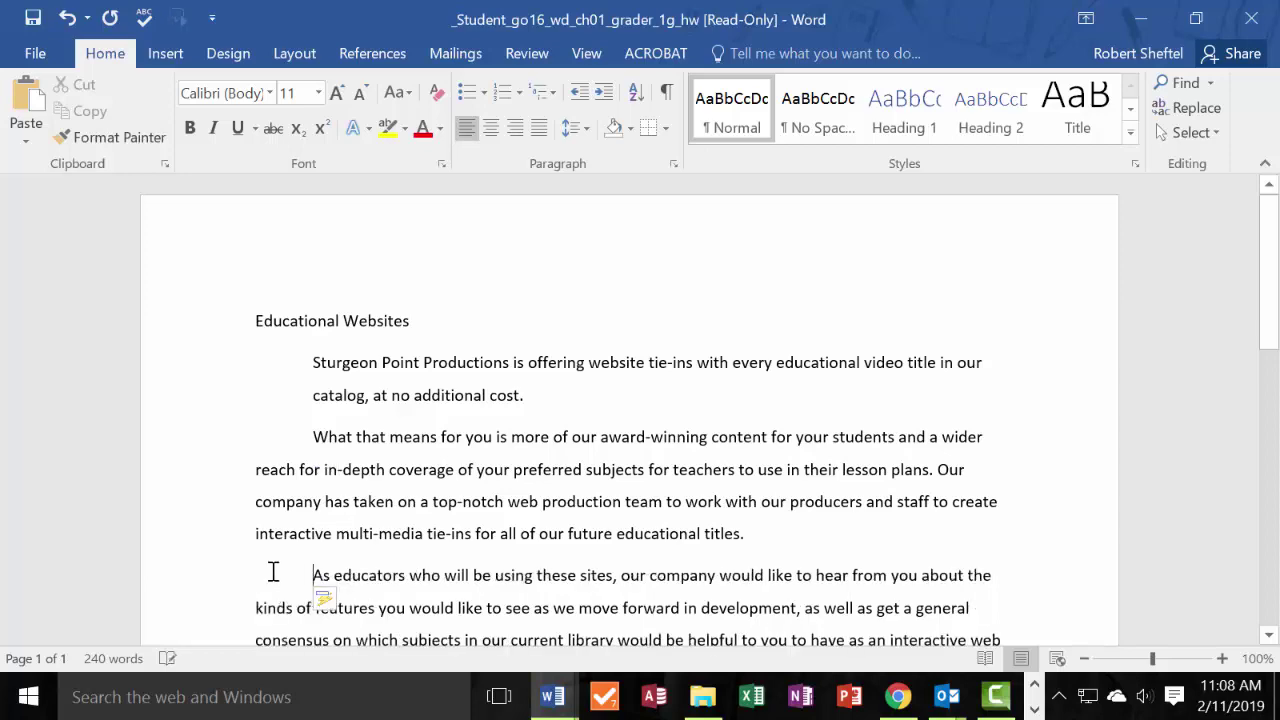
{"action": "scroll", "coordinate": [300, 570], "scroll_direction": "down", "scroll_amount": 2}
{"action": "left_click", "coordinate": [255, 598]}
{"action": "scroll", "coordinate": [255, 597], "scroll_direction": "down", "scroll_amount": 2}
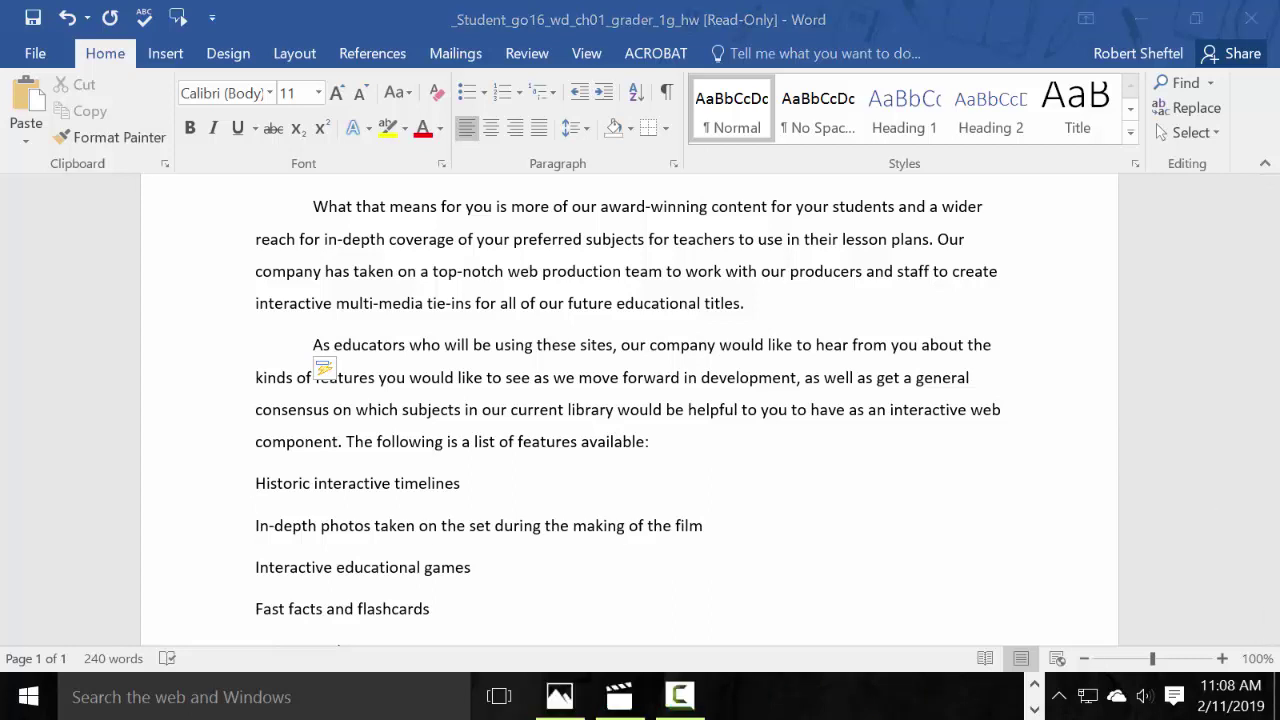
{"action": "scroll", "coordinate": [628, 410], "scroll_direction": "down", "scroll_amount": 5}
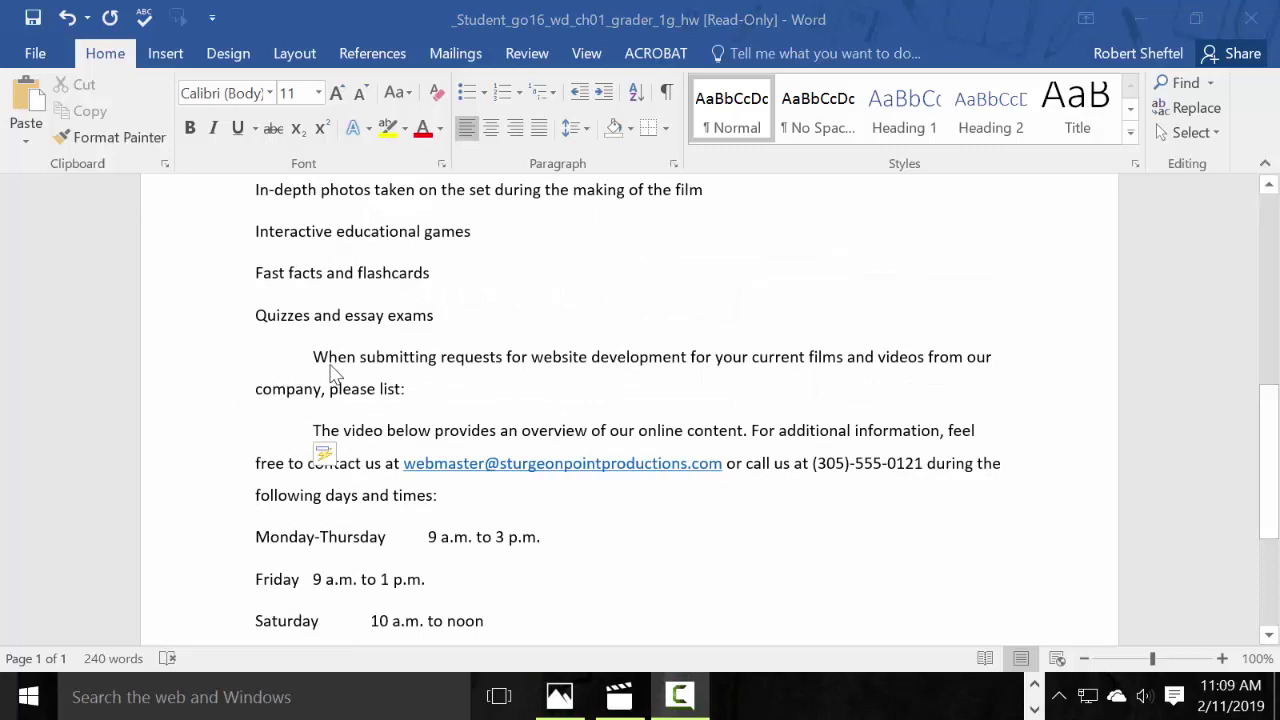
Set the font size of the title "Educational Websites" to 50 pt.
{"action": "scroll", "coordinate": [368, 385], "scroll_direction": "up", "scroll_amount": 3}
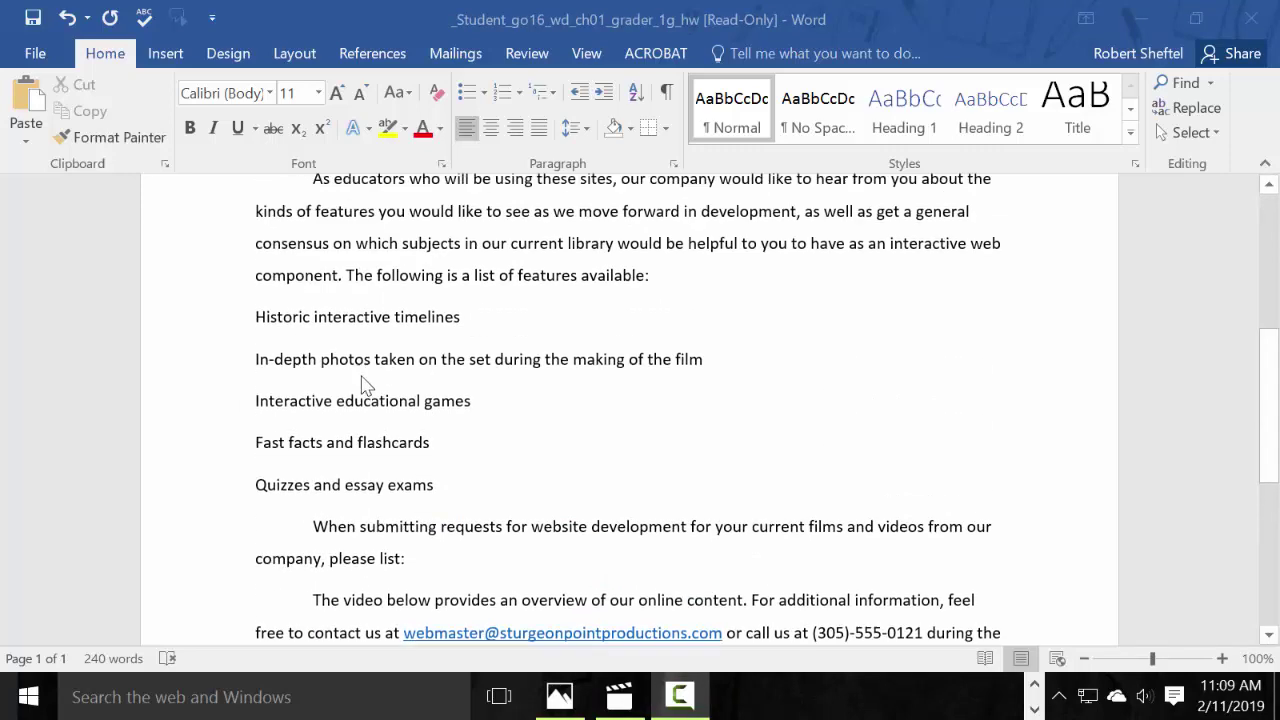
{"action": "scroll", "coordinate": [365, 385], "scroll_direction": "up", "scroll_amount": 4}
{"action": "scroll", "coordinate": [350, 388], "scroll_direction": "up", "scroll_amount": 1}
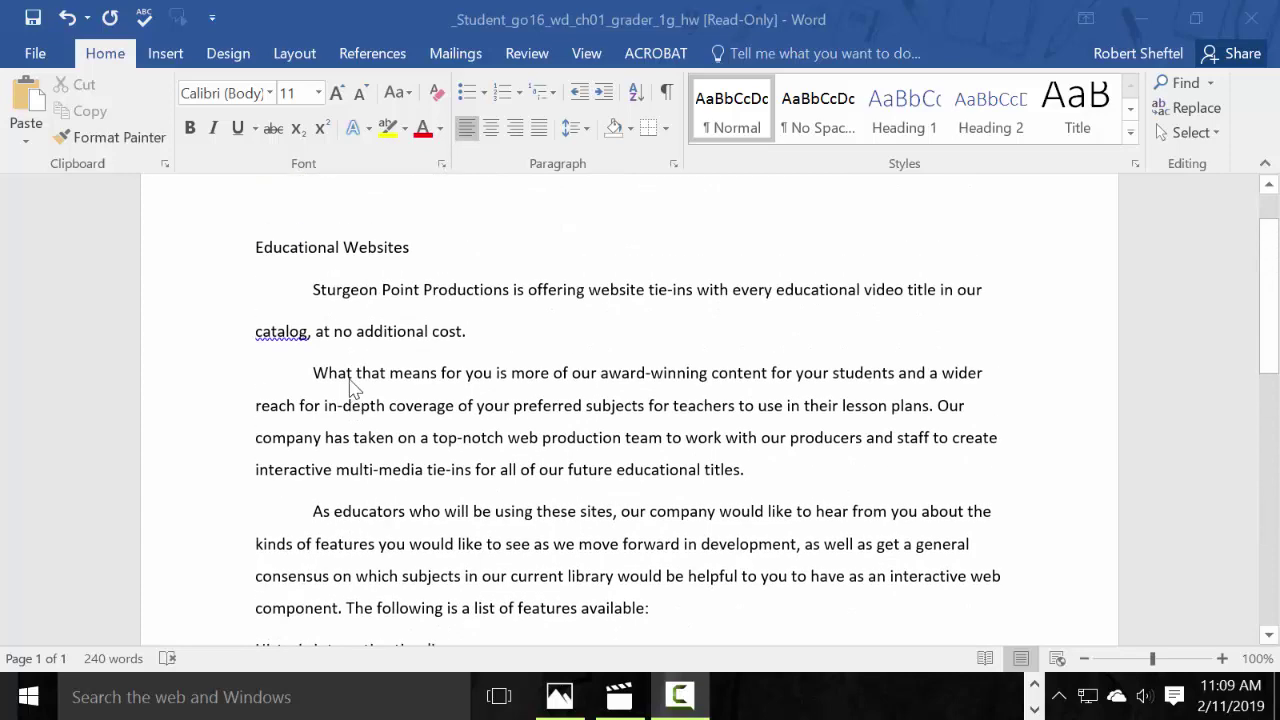
{"action": "scroll", "coordinate": [350, 388], "scroll_direction": "up", "scroll_amount": 1}
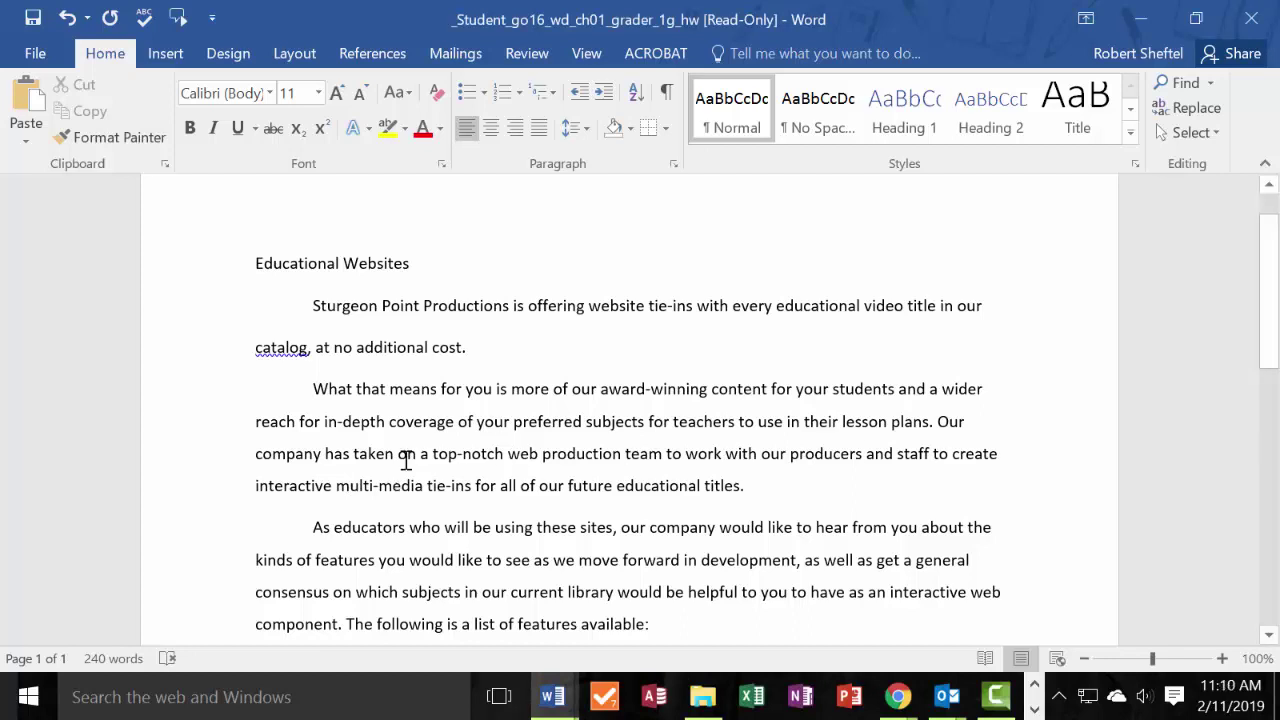
{"action": "left_click_drag", "start_coordinate": [427, 257], "coordinate": [229, 257]}
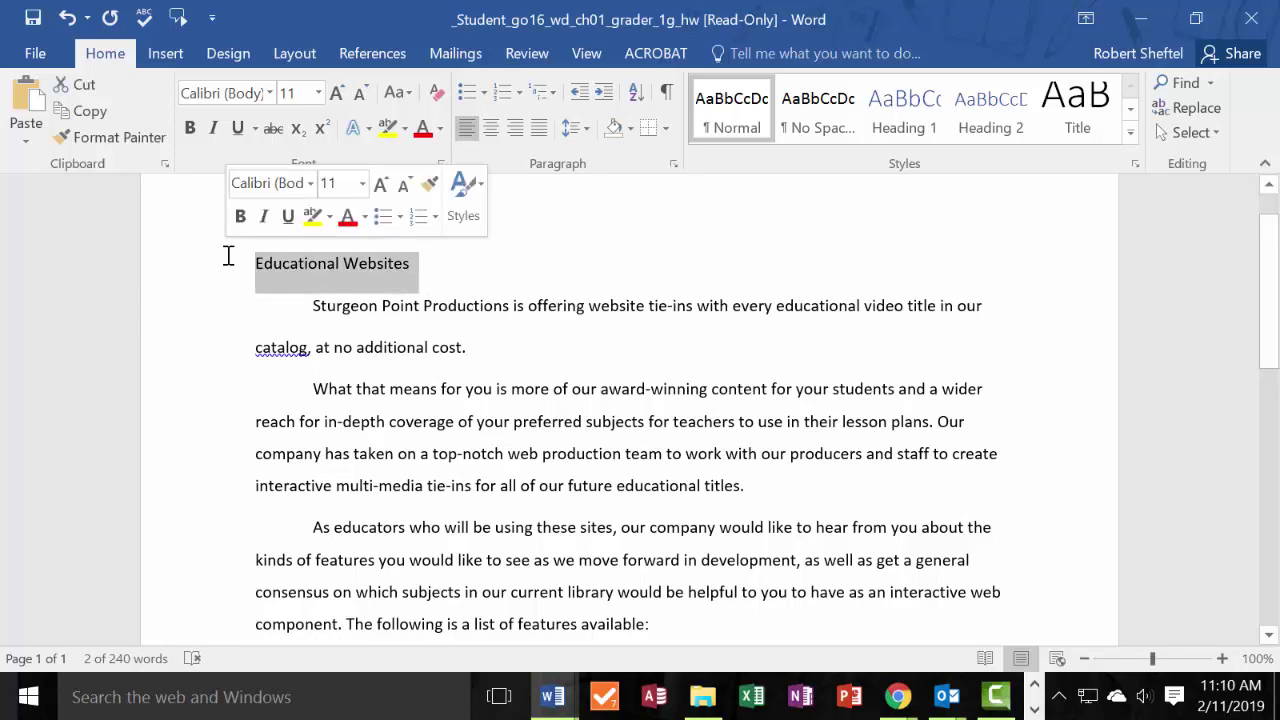
{"action": "left_click", "coordinate": [318, 94]}
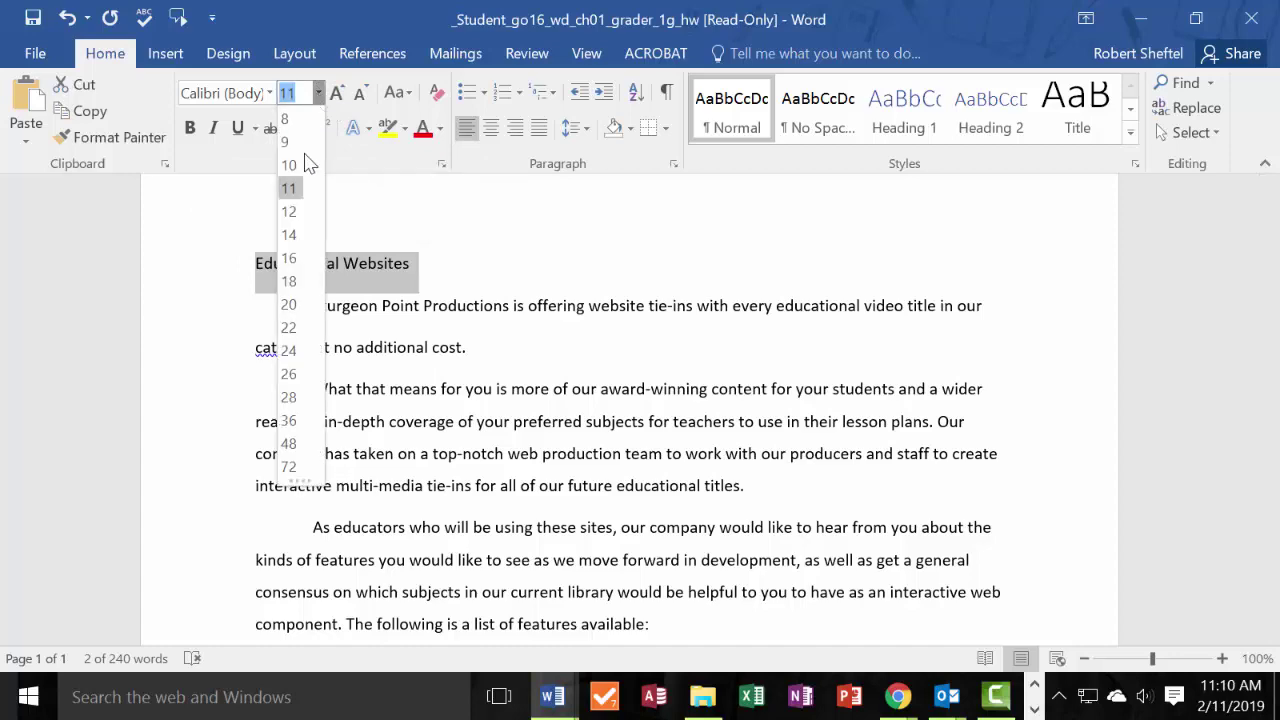
{"action": "left_click", "coordinate": [289, 443]}
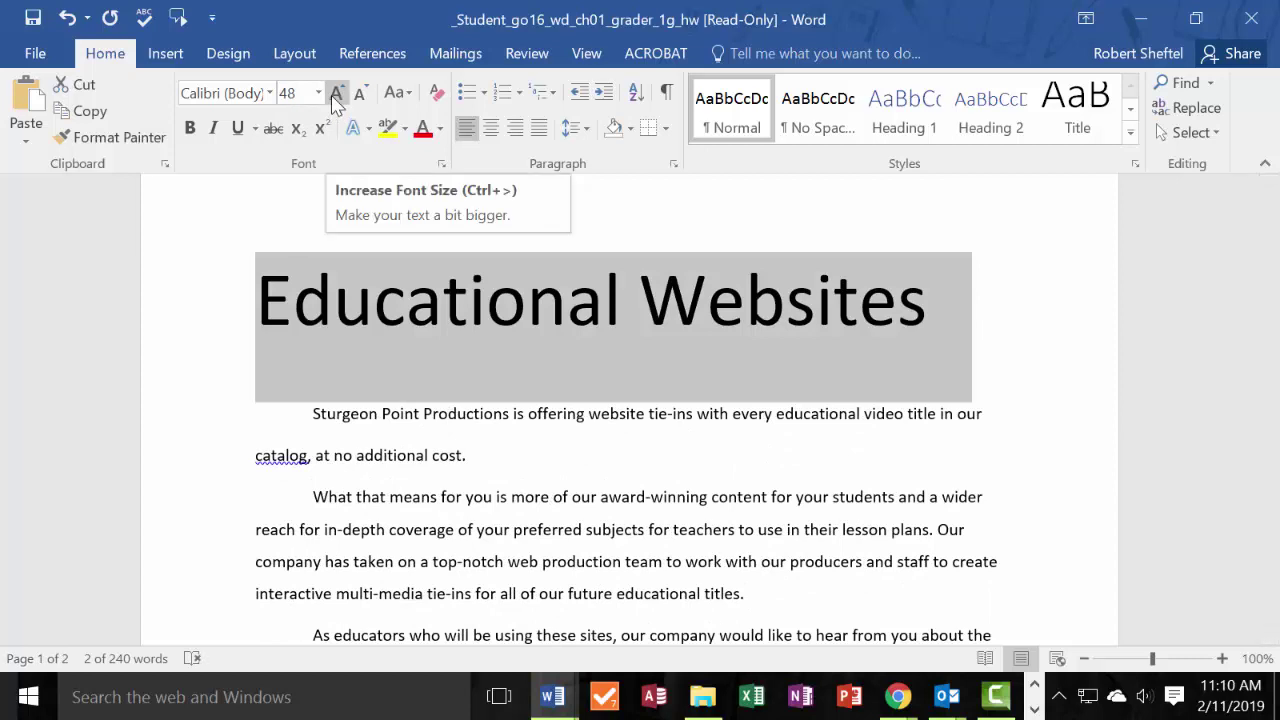
{"action": "left_click", "coordinate": [336, 100]}
{"action": "left_click", "coordinate": [358, 96]}
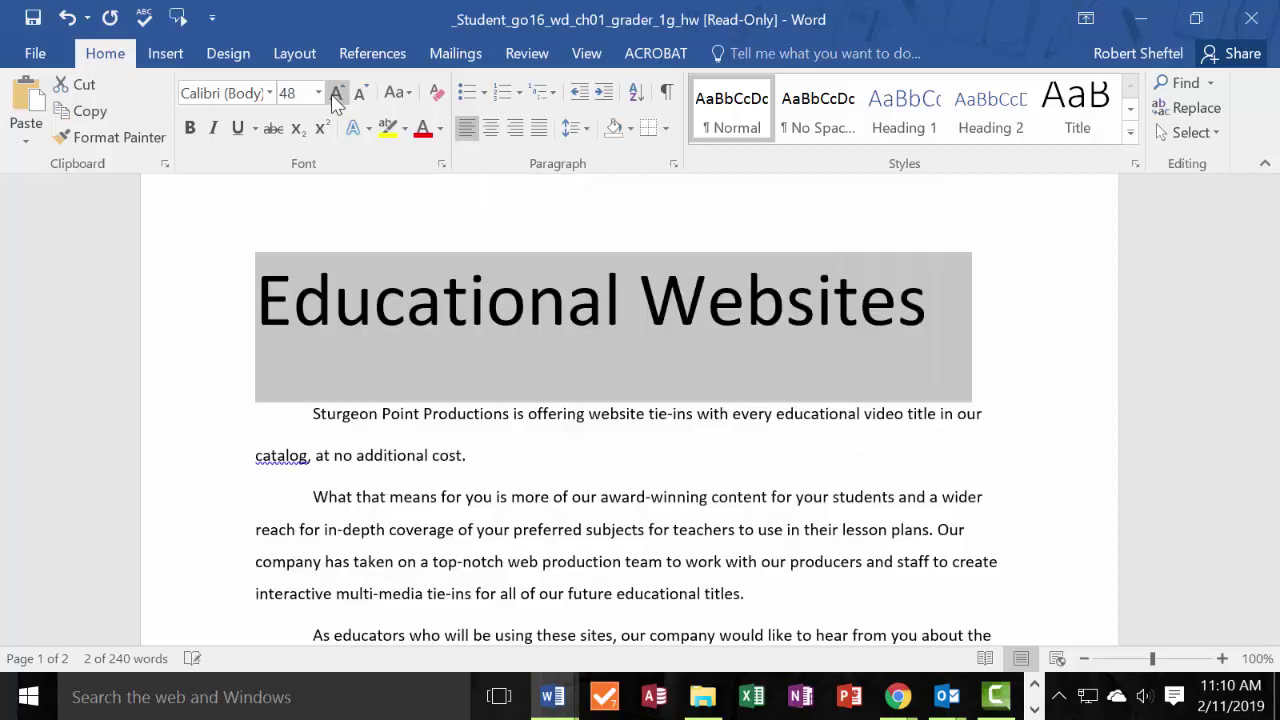
{"action": "left_click", "coordinate": [298, 94]}
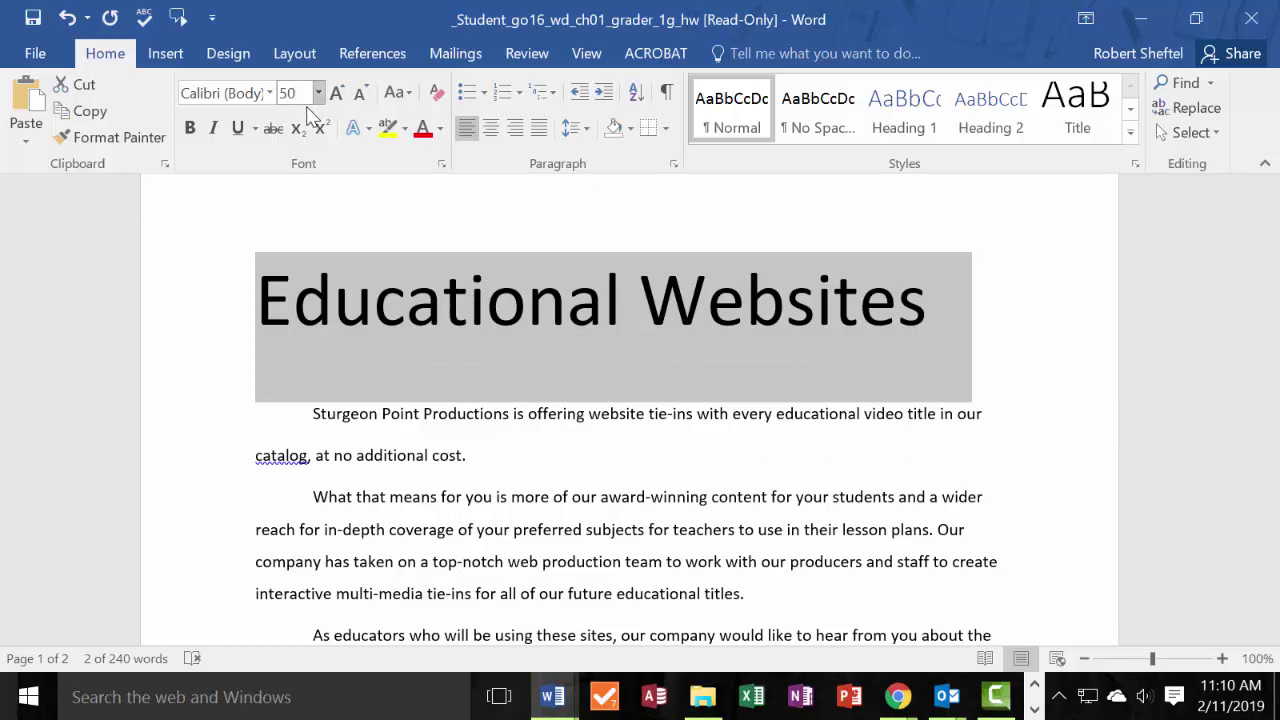
{"action": "key", "text": "Return"}
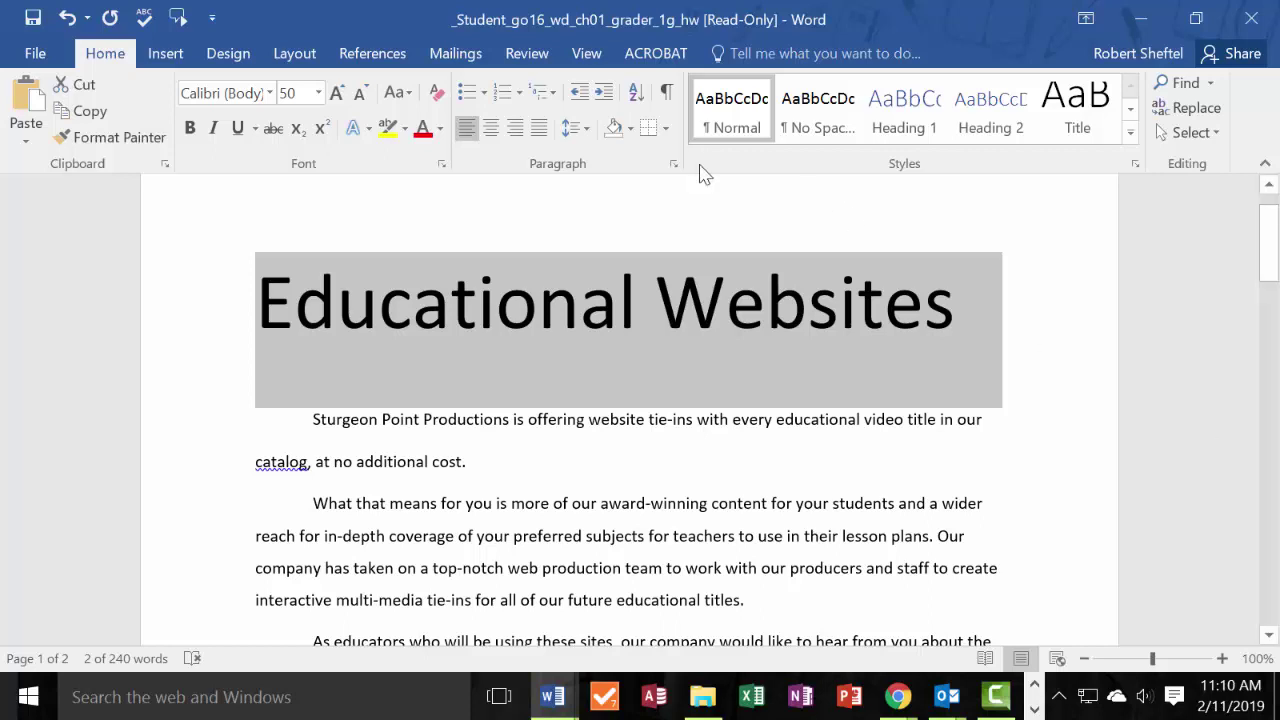
Set the line spacing of the title "Educational Websites" to 1.0 and center the title.
{"action": "left_click", "coordinate": [586, 130]}
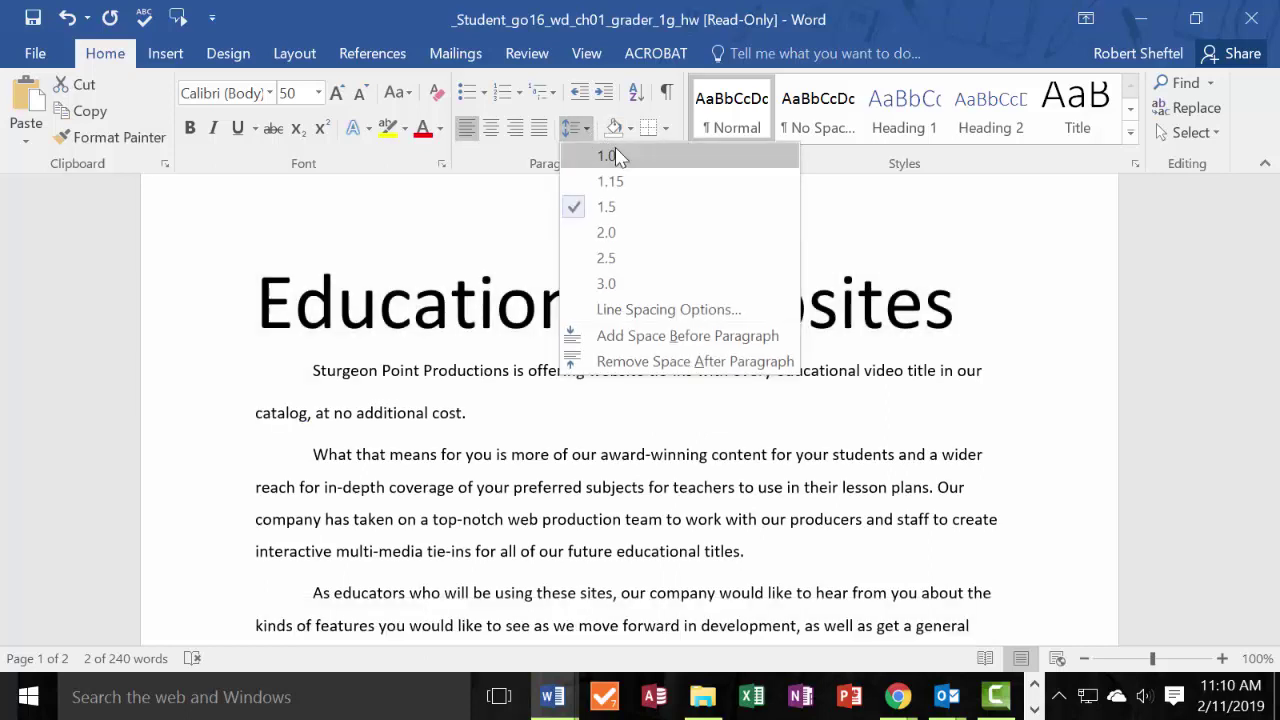
{"action": "left_click", "coordinate": [589, 134]}
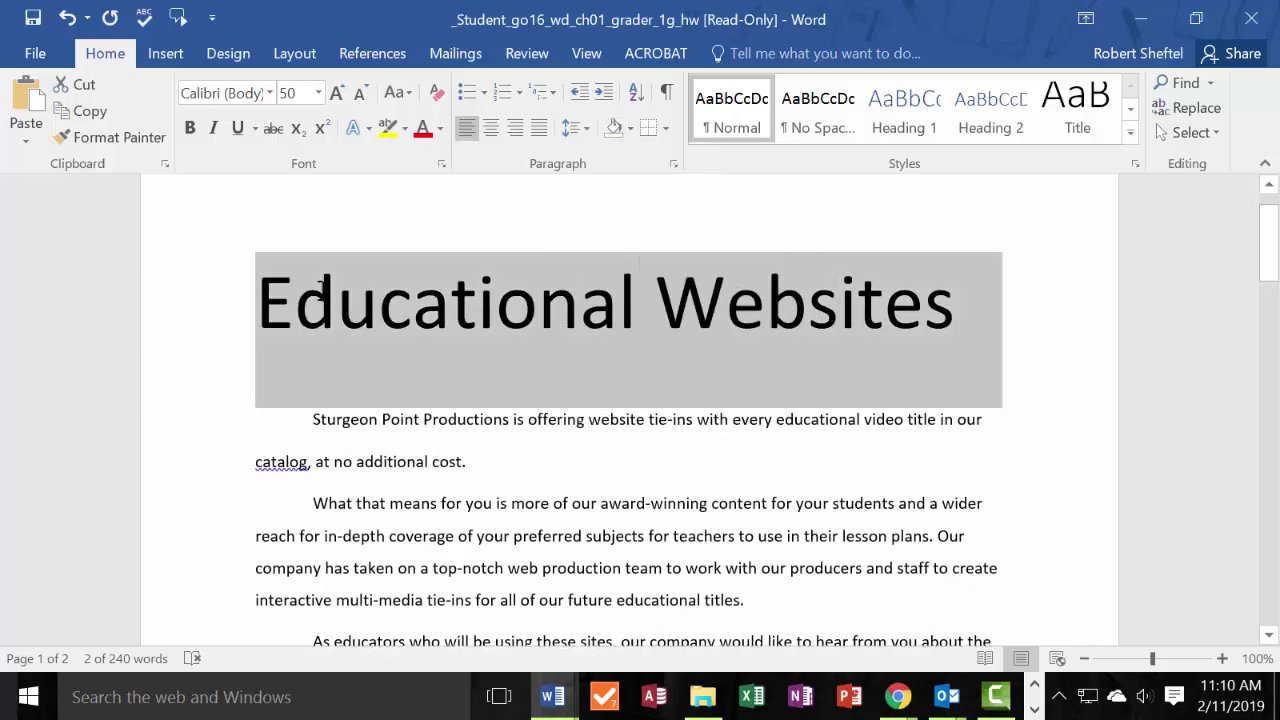
{"action": "left_click_drag", "start_coordinate": [262, 300], "coordinate": [954, 334]}
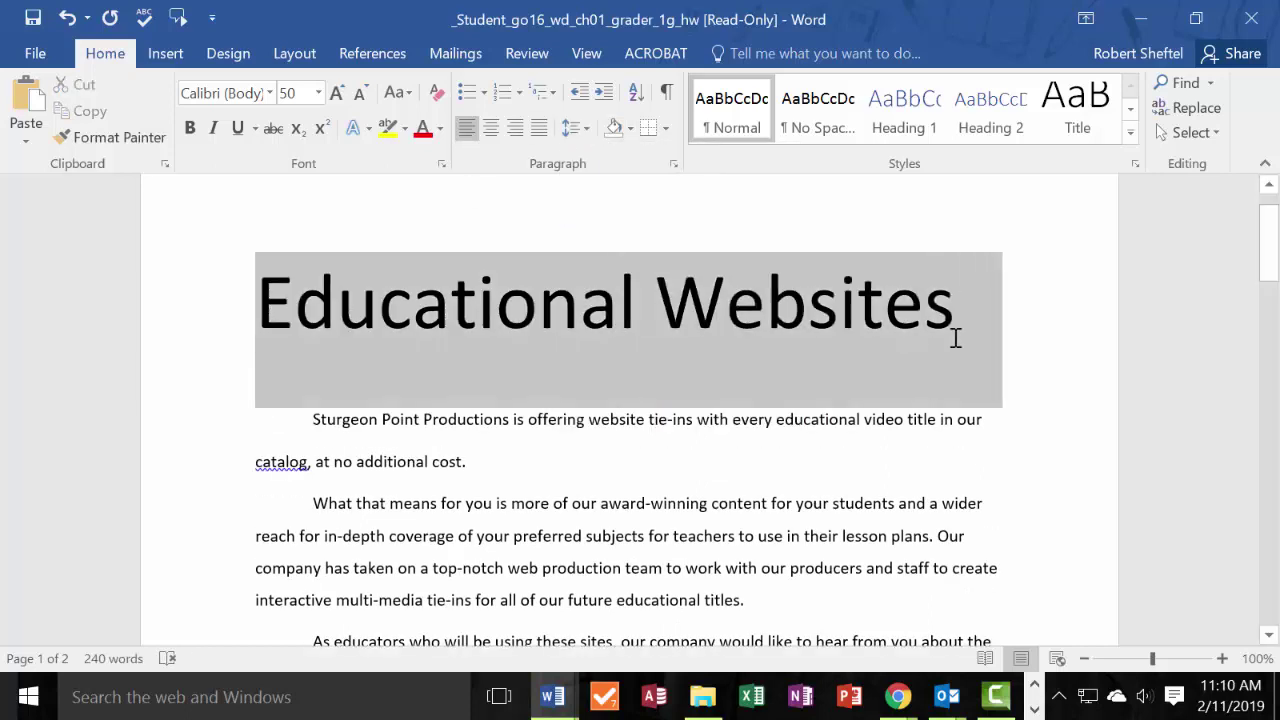
{"action": "left_click", "coordinate": [571, 128]}
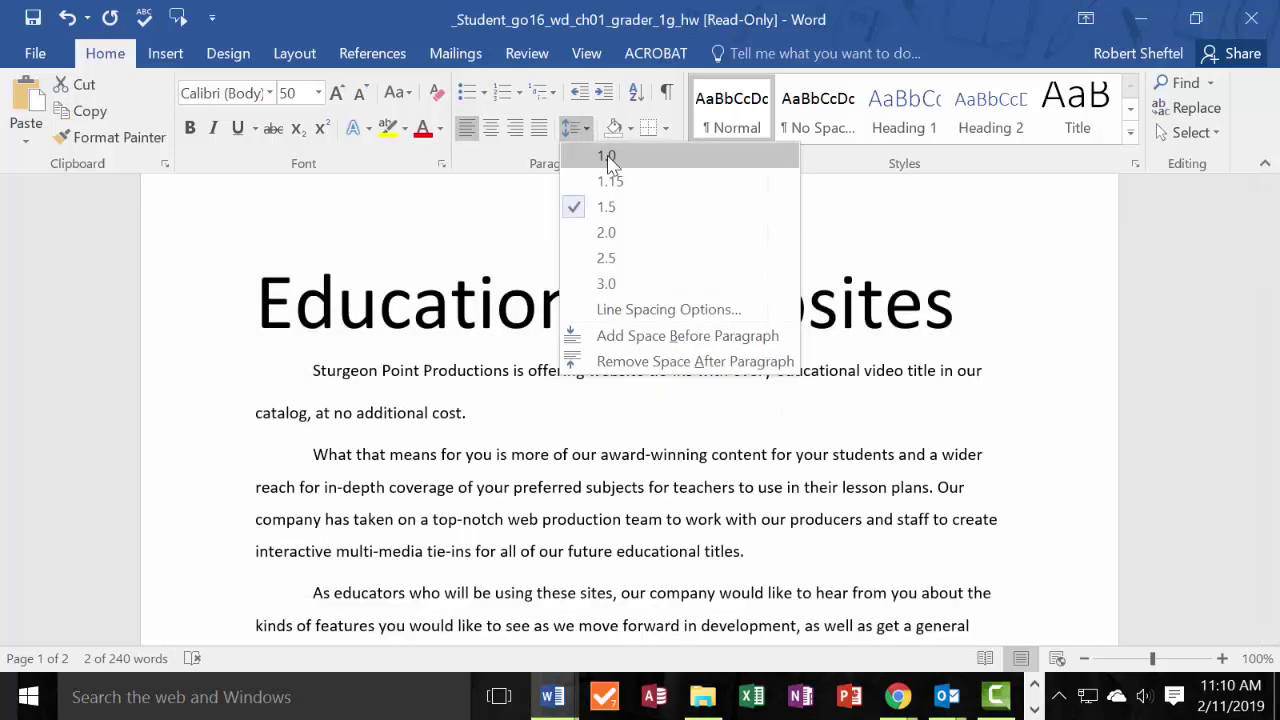
{"action": "left_click", "coordinate": [607, 160]}
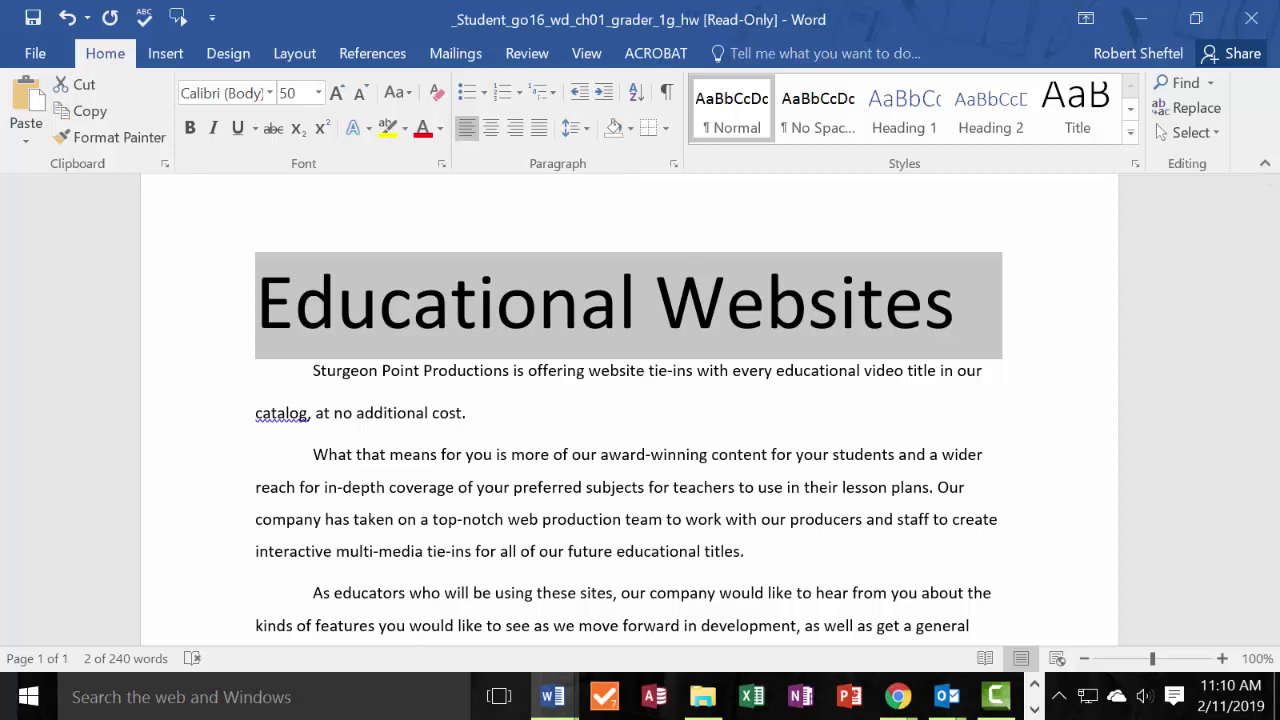
{"action": "left_click", "coordinate": [492, 129]}
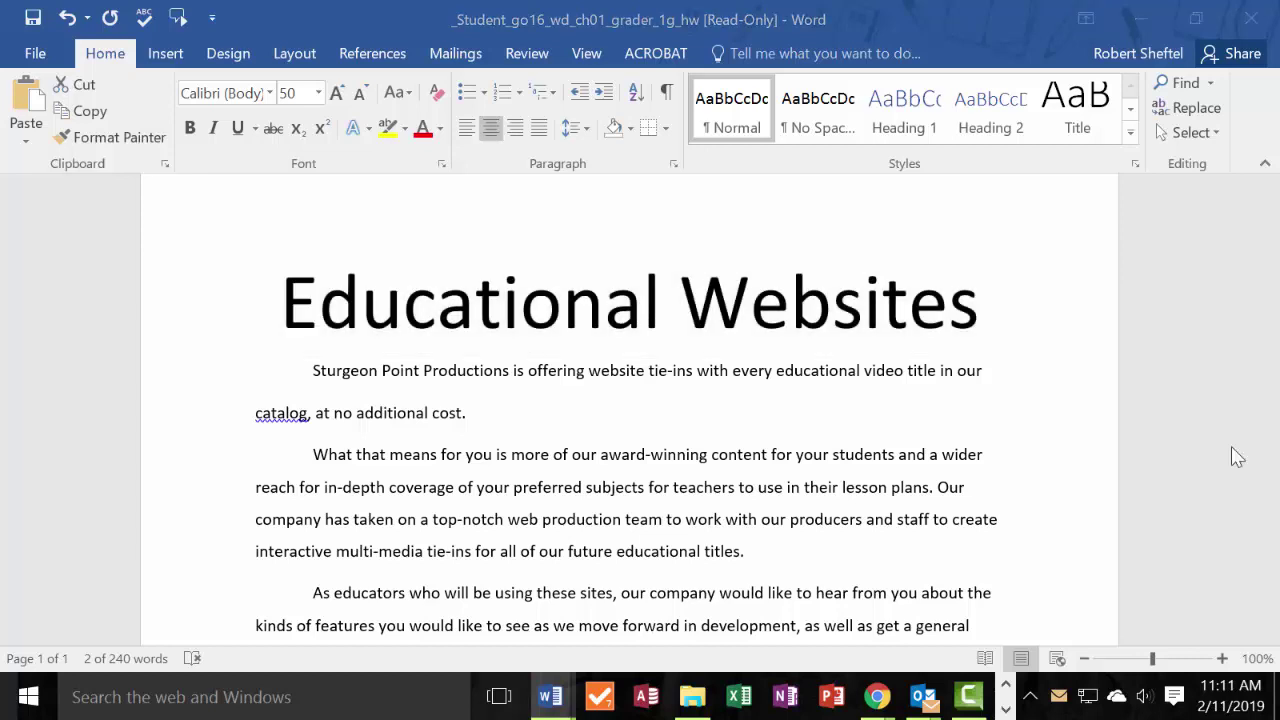
Apply the preset text effect with a blue fill and shadow to the title "Educational Websites".
{"action": "left_click", "coordinate": [275, 313]}
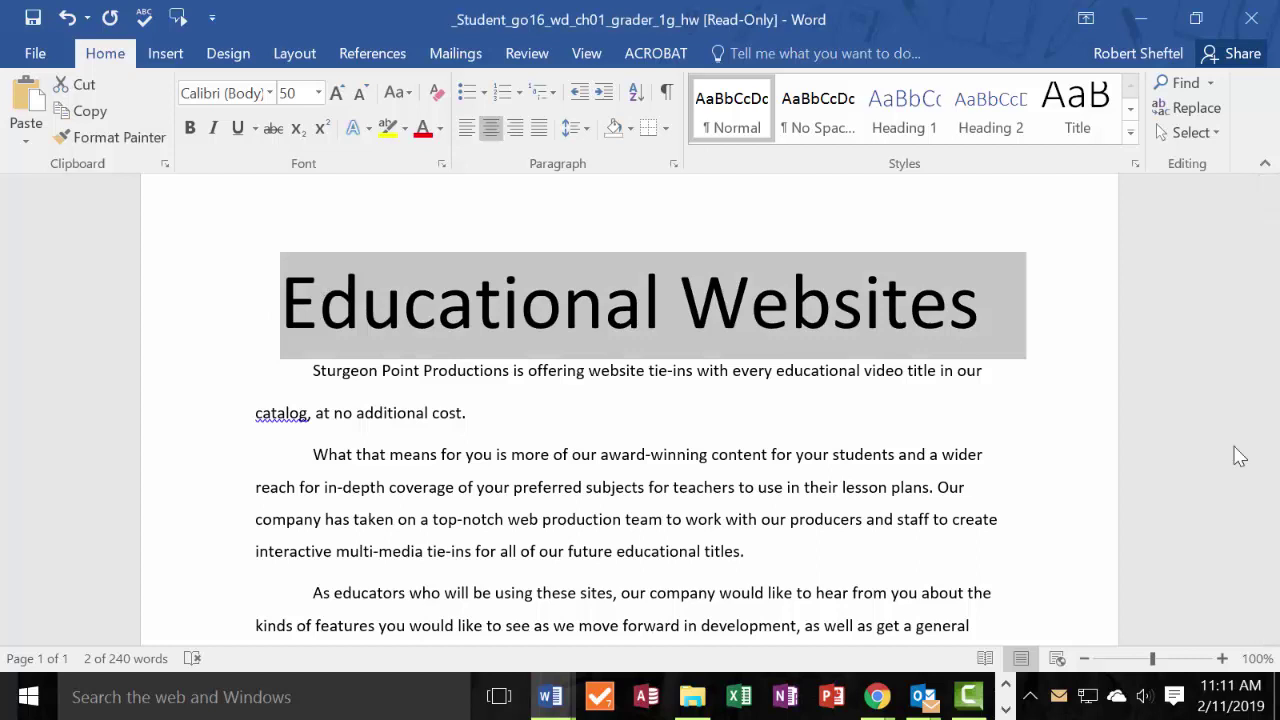
{"action": "left_click", "coordinate": [369, 129]}
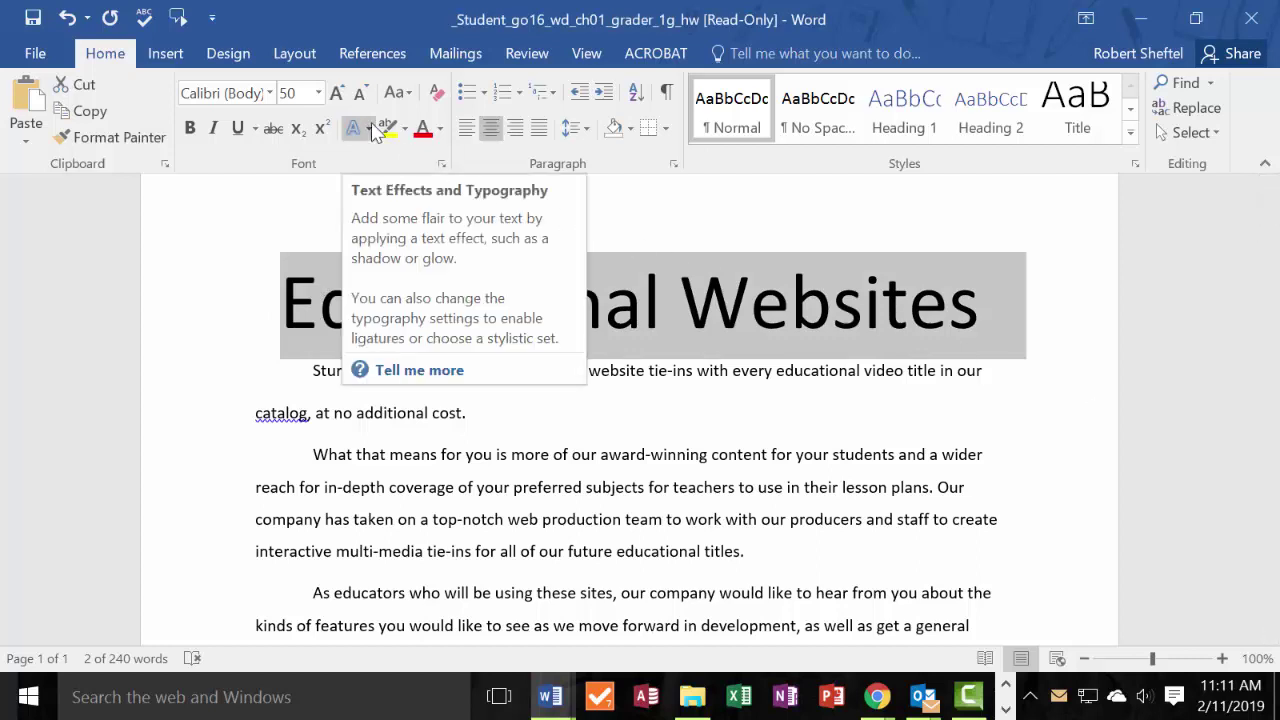
{"action": "left_click", "coordinate": [372, 131]}
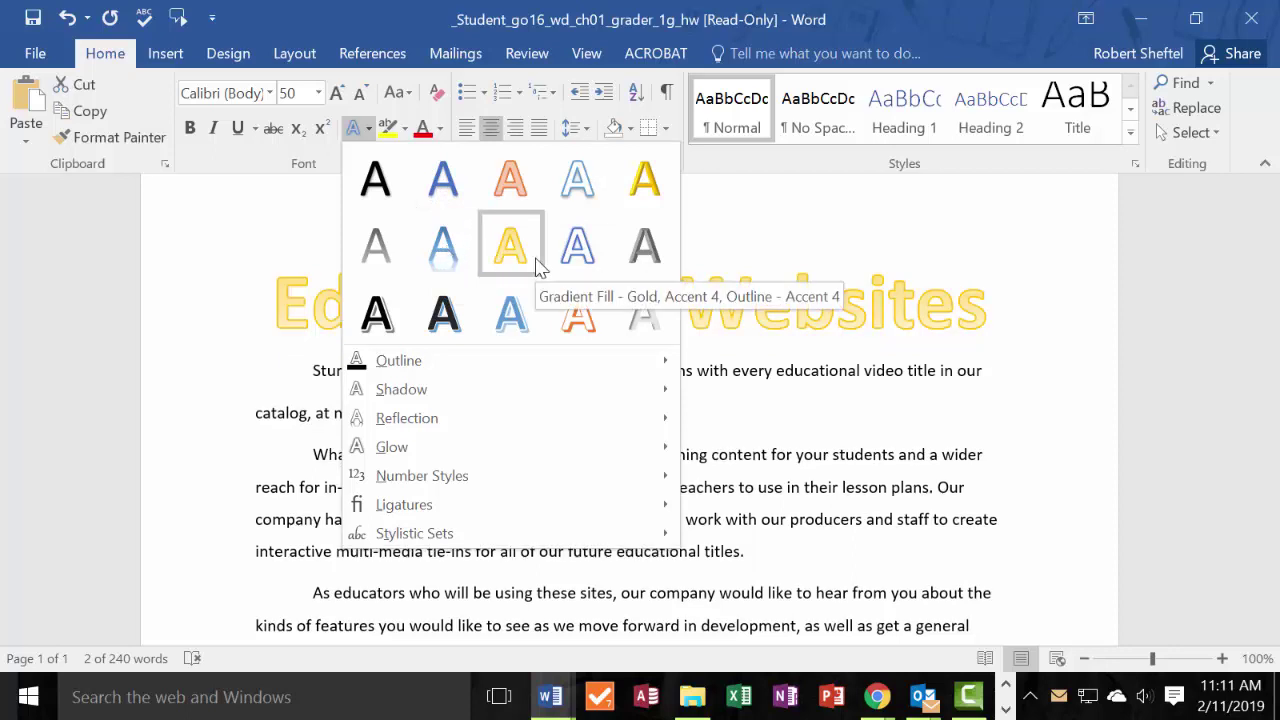
{"action": "left_click", "coordinate": [430, 178]}
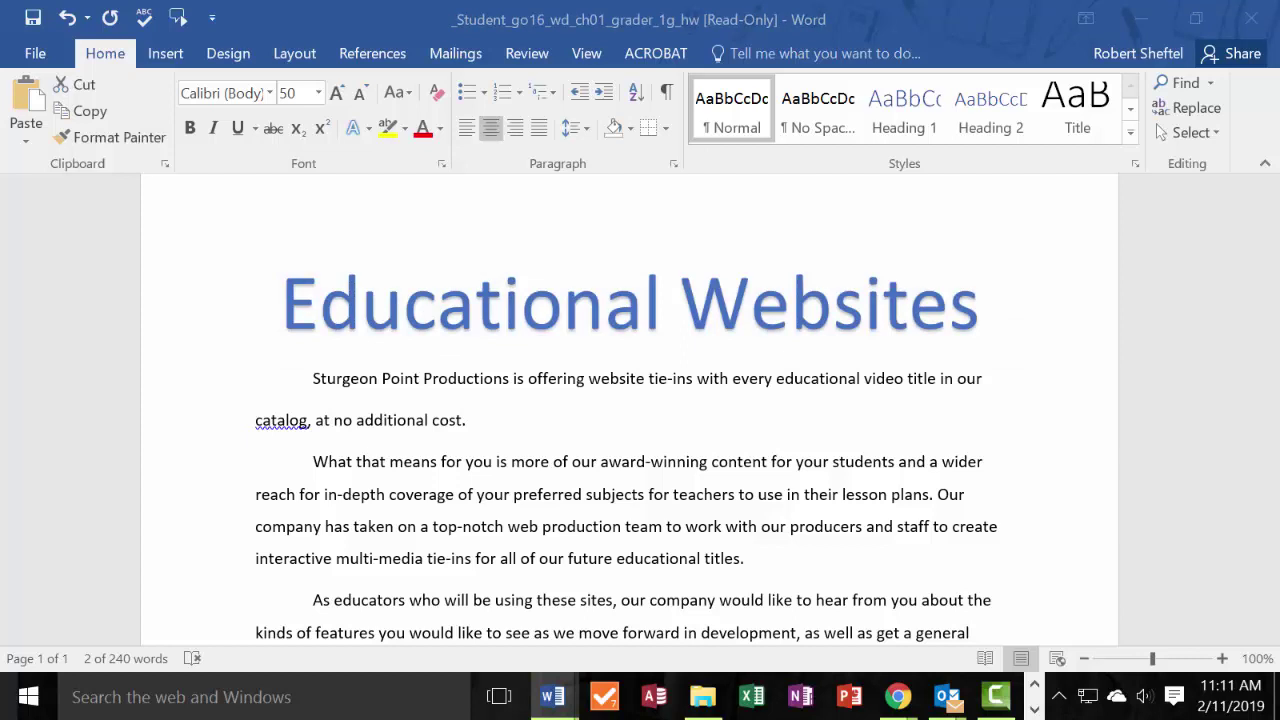
Insert the picture go_w01_grader_h3_Media from the Desktop at the start of the paragraph beginning "Sturgeon Point Productions".
{"action": "left_click", "coordinate": [335, 315]}
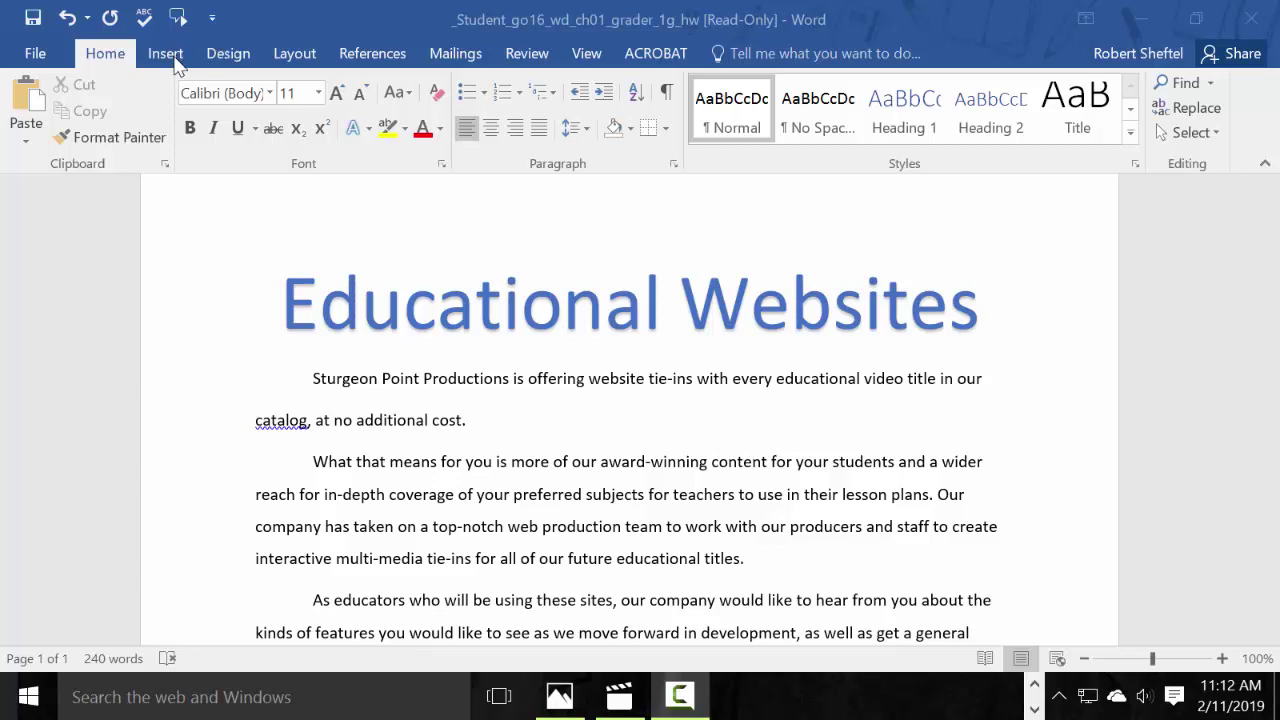
{"action": "left_click", "coordinate": [166, 54]}
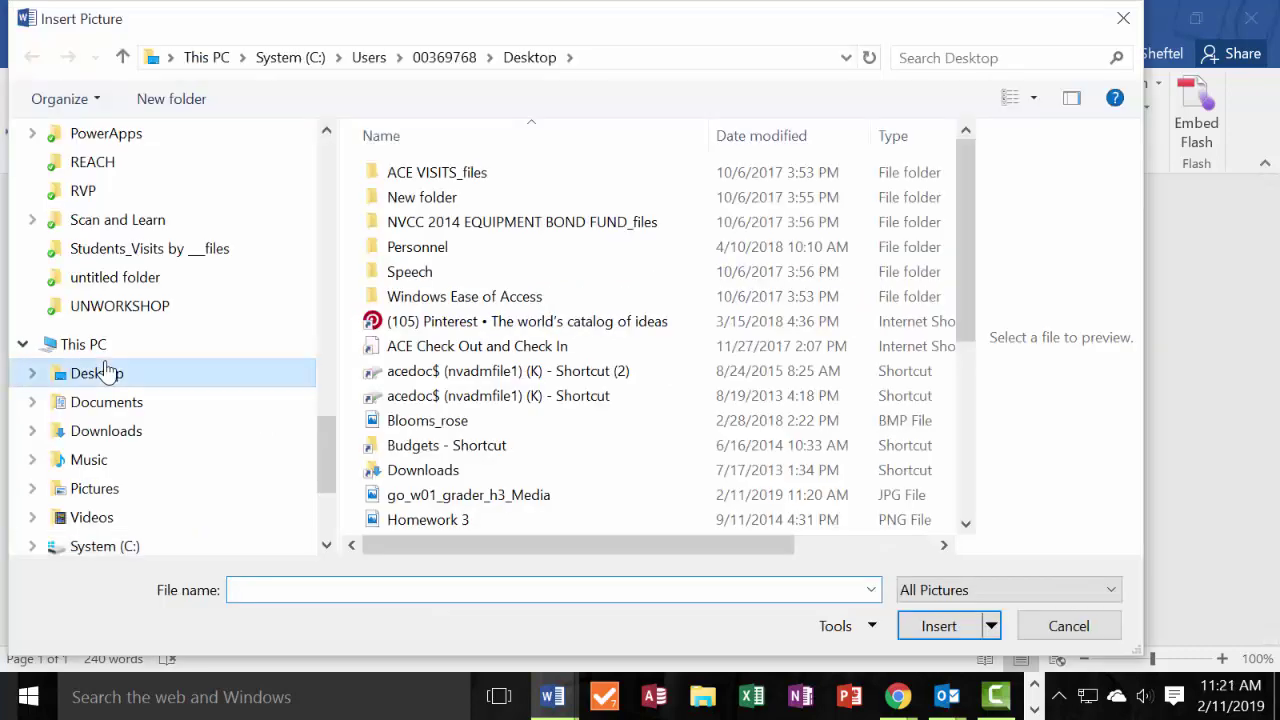
{"action": "left_click", "coordinate": [109, 374]}
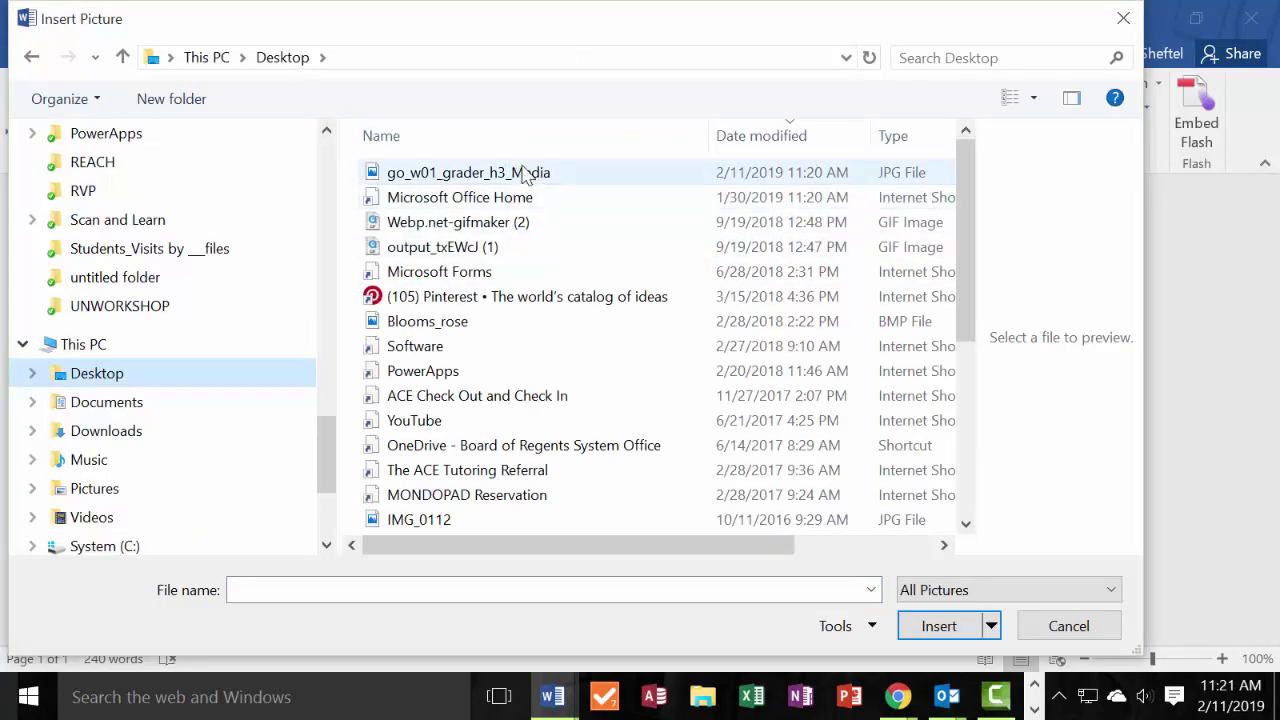
{"action": "left_click", "coordinate": [531, 172]}
{"action": "left_click", "coordinate": [939, 626]}
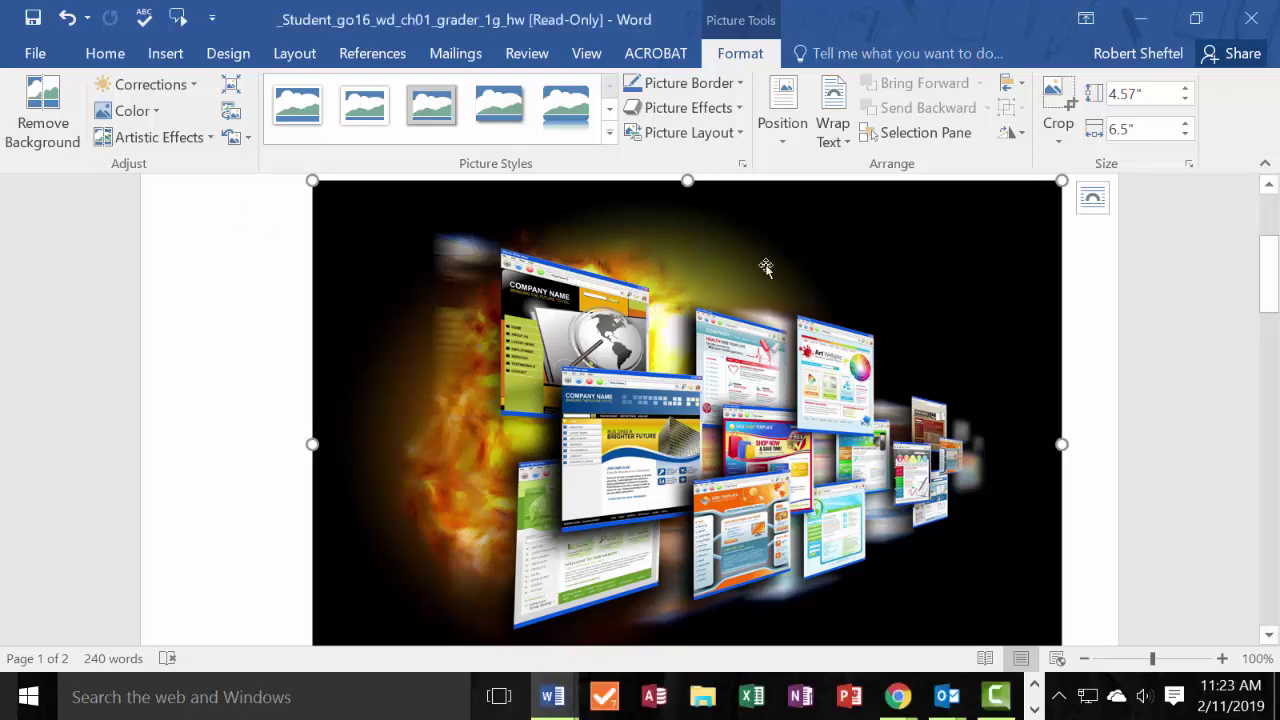
Set the inserted picture's absolute height to 2" with the aspect ratio locked.
{"action": "right_click", "coordinate": [829, 268]}
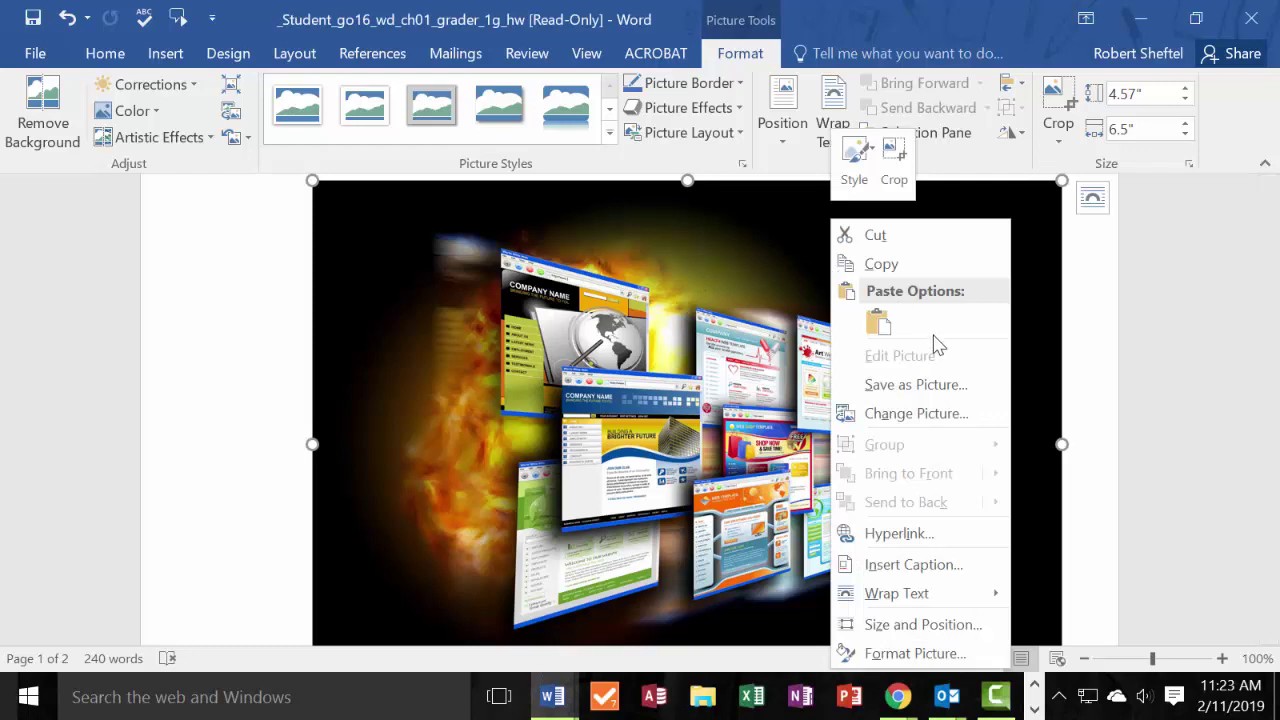
{"action": "left_click", "coordinate": [923, 625]}
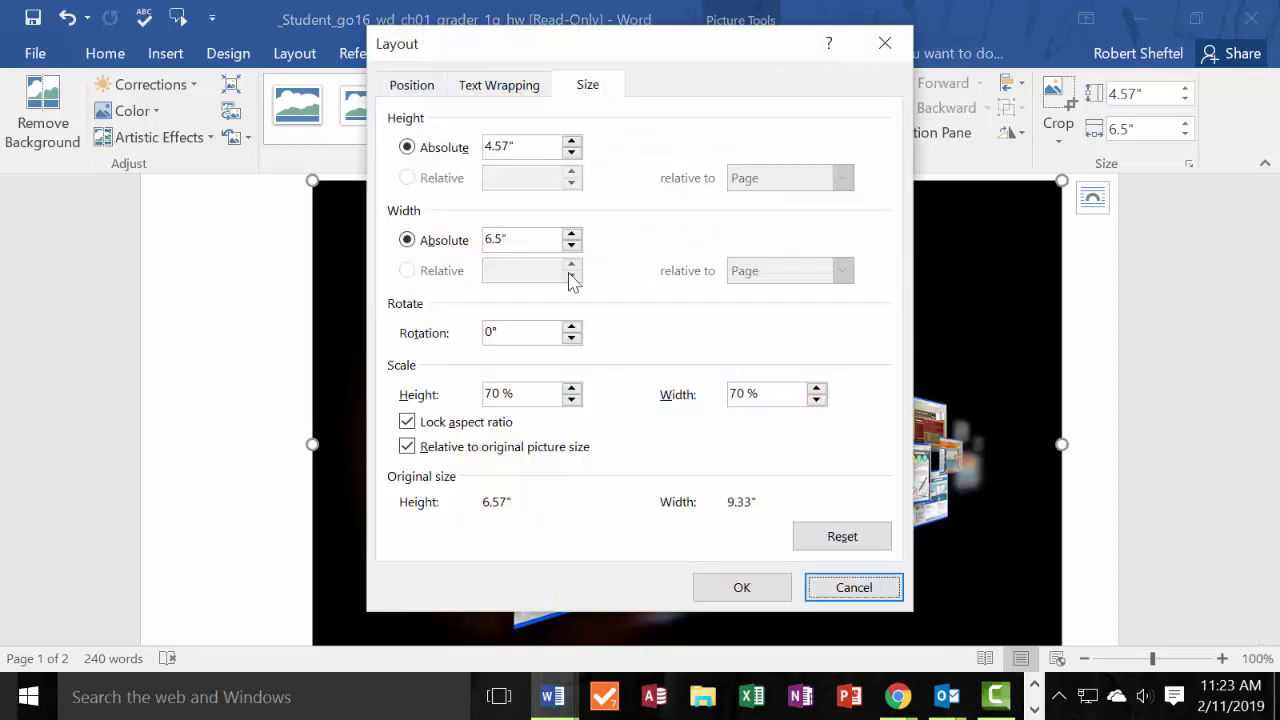
{"action": "left_click_drag", "start_coordinate": [525, 148], "coordinate": [462, 150]}
{"action": "type", "text": "2"}
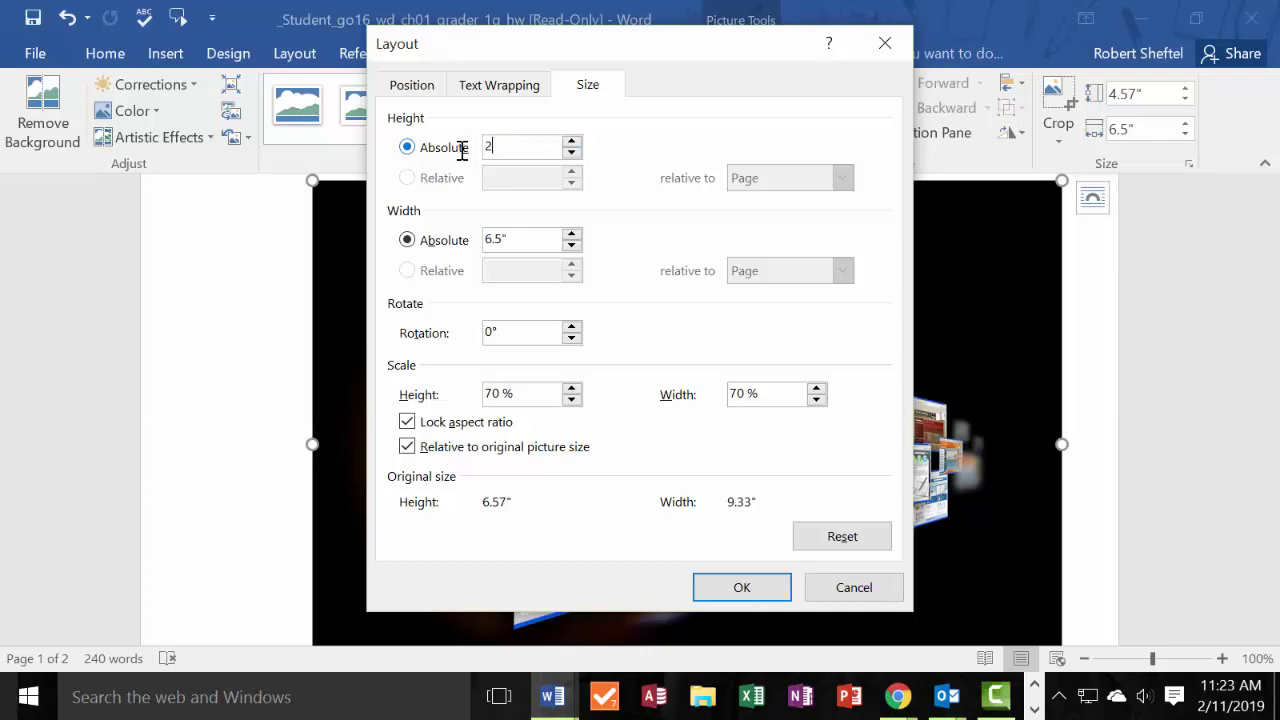
{"action": "key", "text": "Return"}
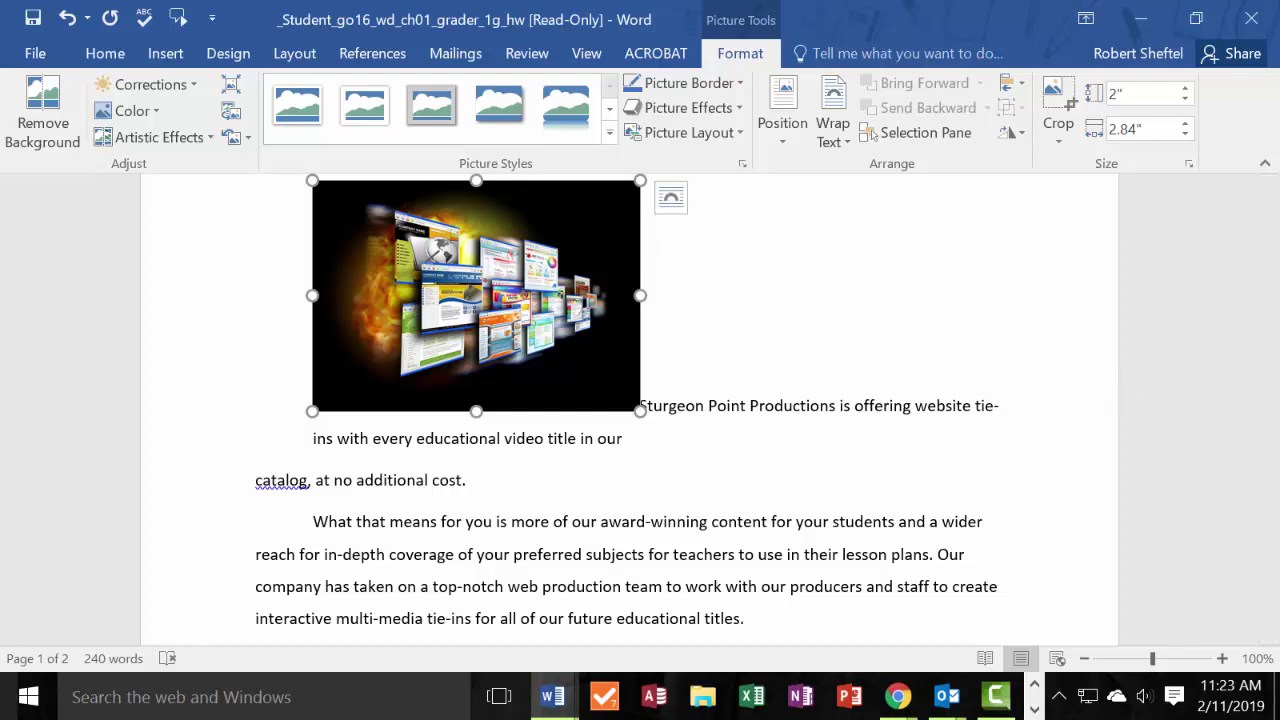
Set the picture's text wrapping to Square so that it moves with the text.
{"action": "left_click", "coordinate": [752, 285]}
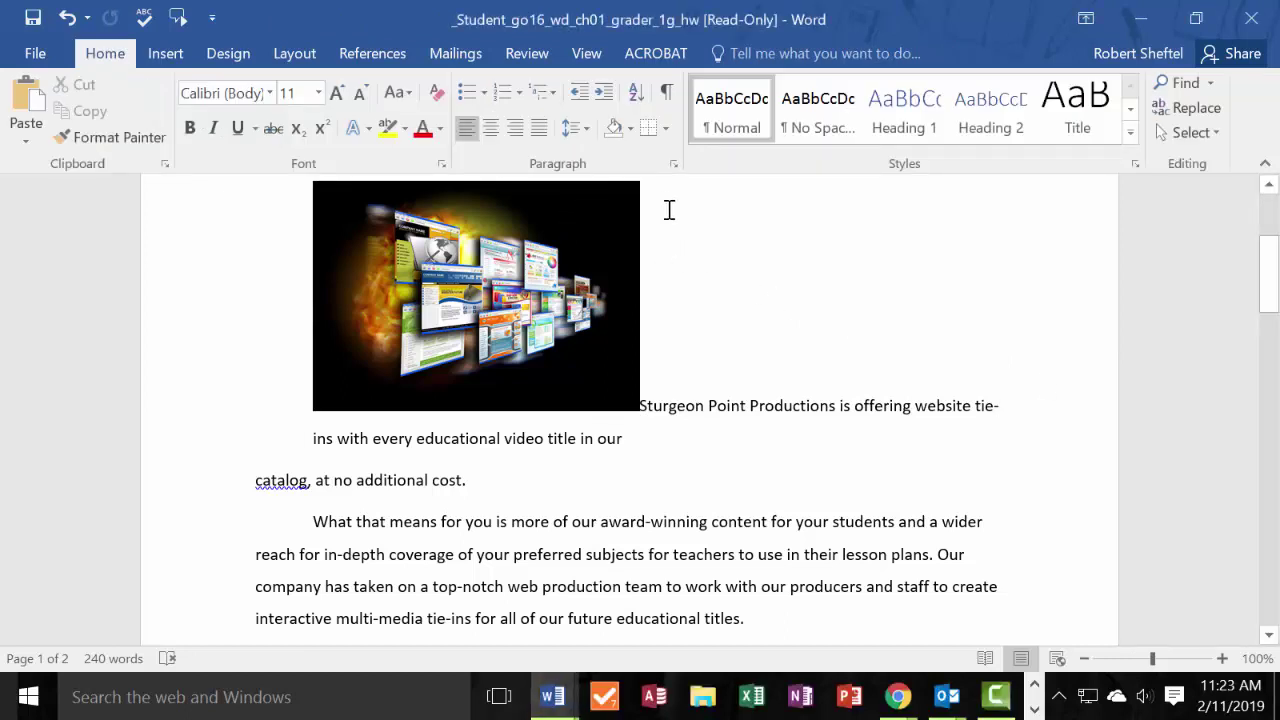
{"action": "left_click", "coordinate": [628, 209]}
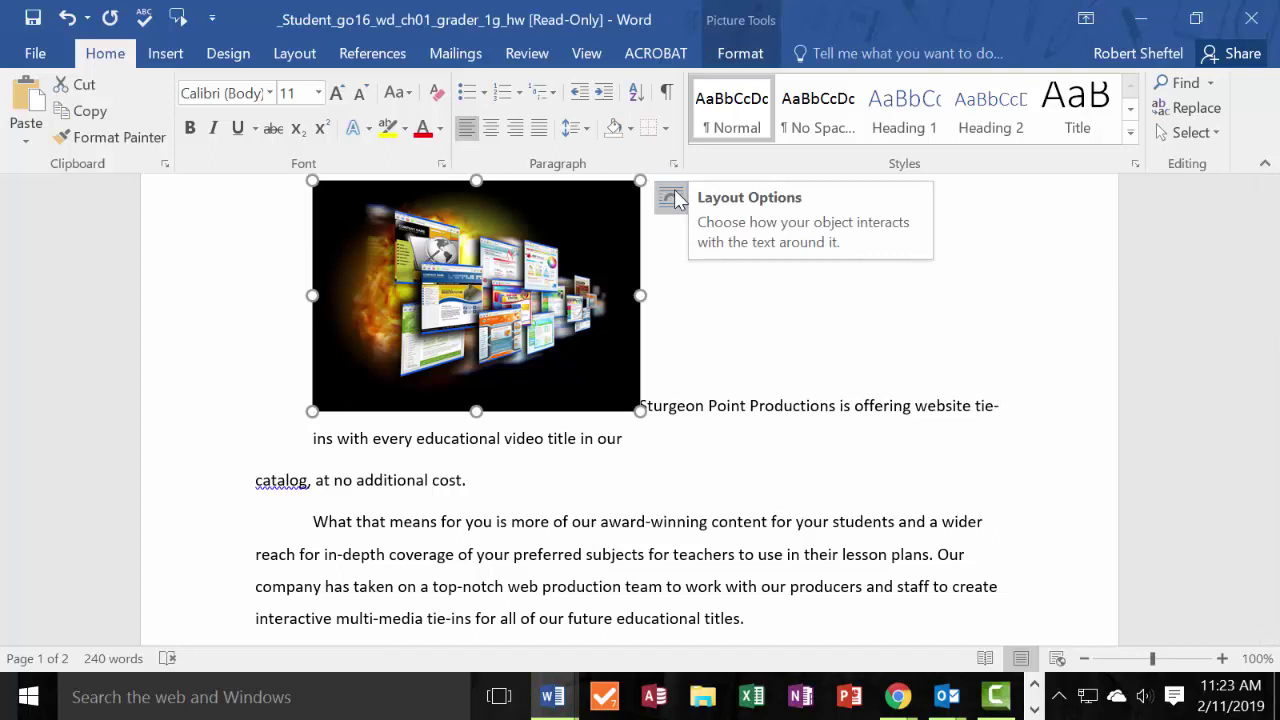
{"action": "left_click", "coordinate": [672, 198]}
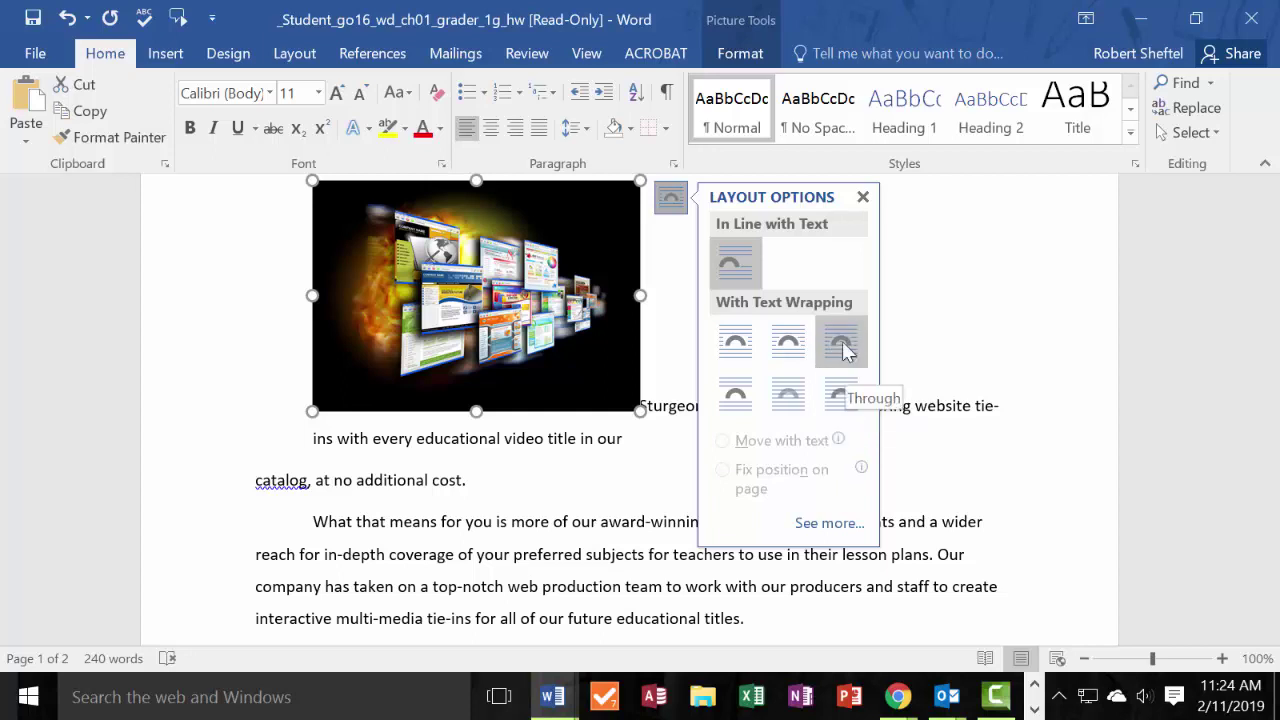
{"action": "left_click", "coordinate": [730, 341]}
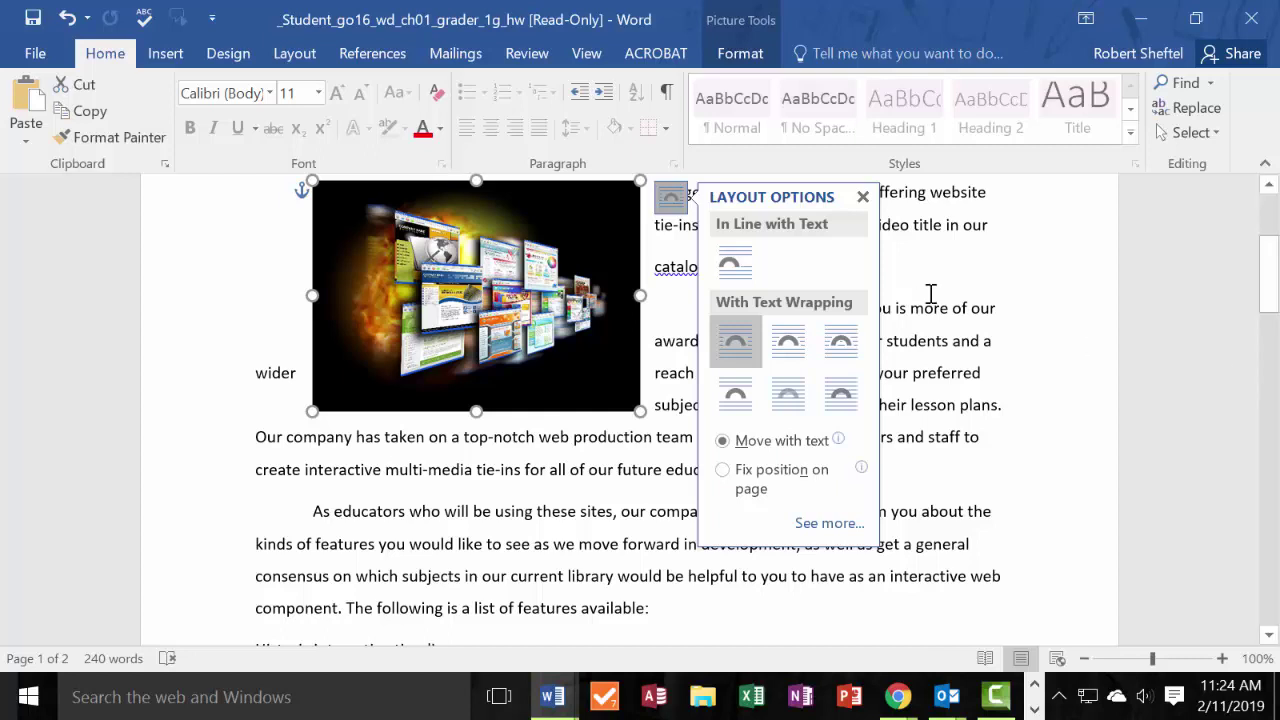
{"action": "left_click", "coordinate": [862, 197]}
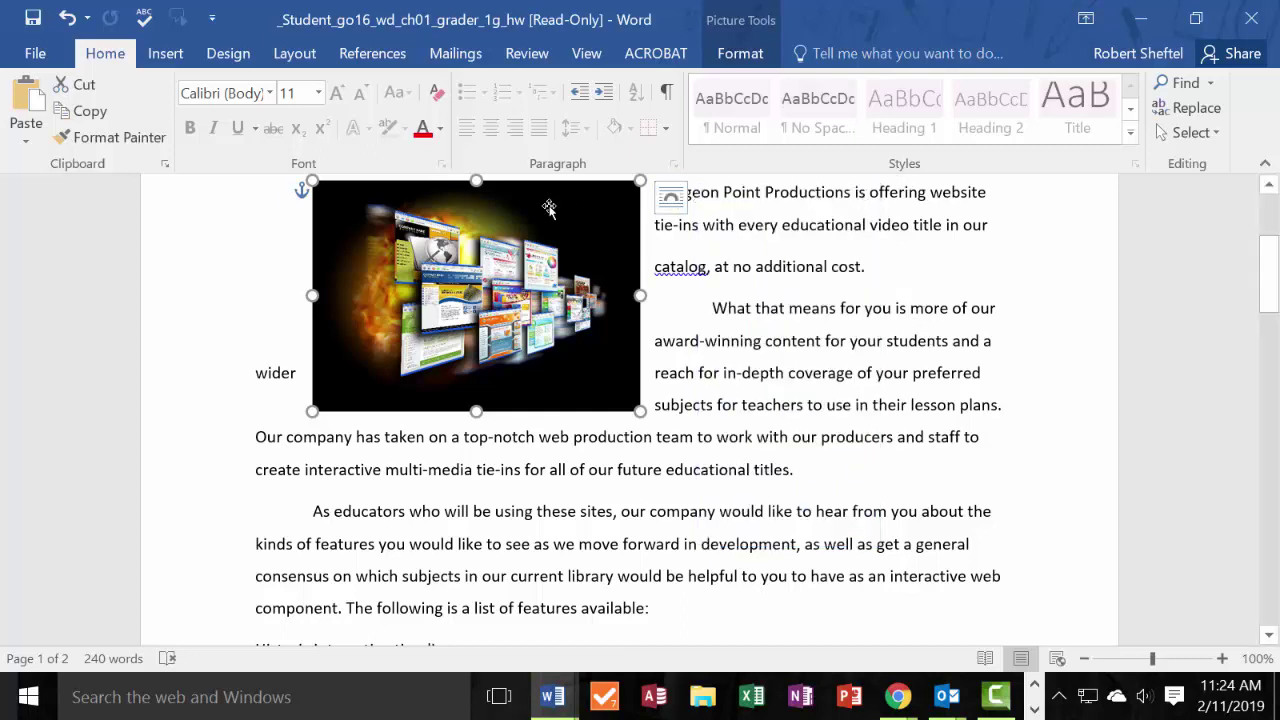
Apply a 10 Point soft edges effect to the picture.
{"action": "double_click", "coordinate": [551, 213]}
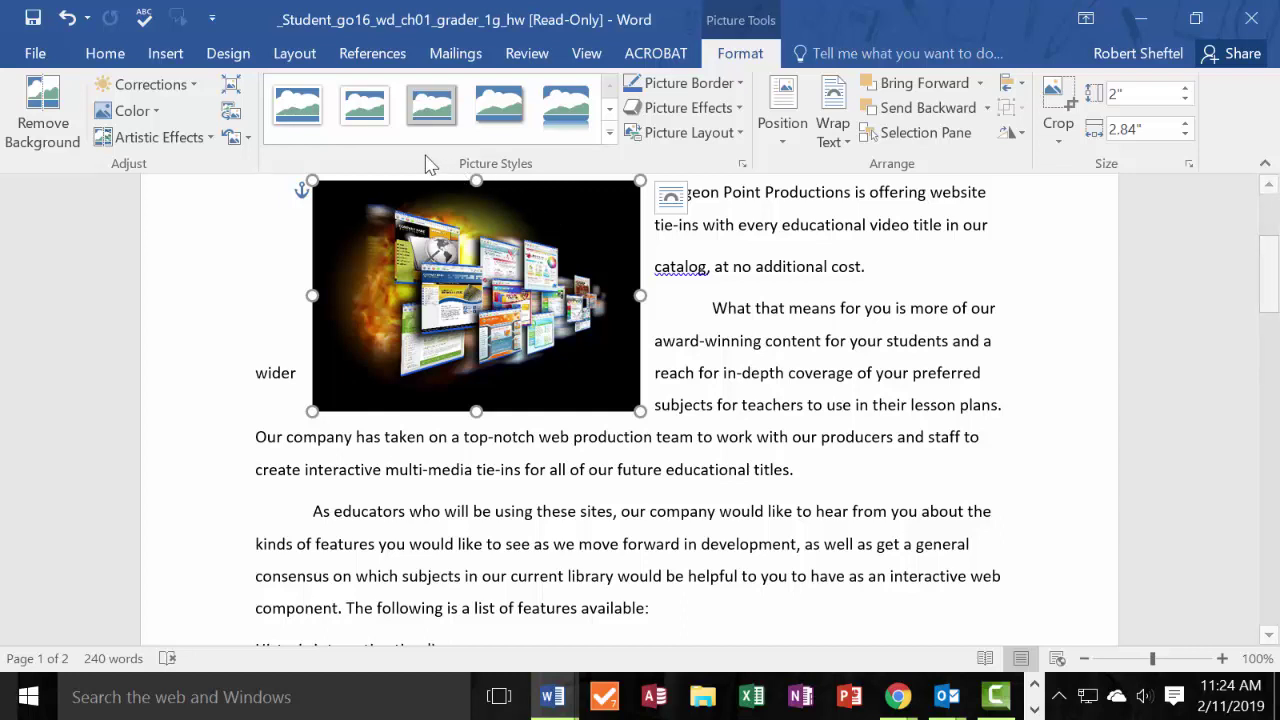
{"action": "left_click", "coordinate": [365, 112]}
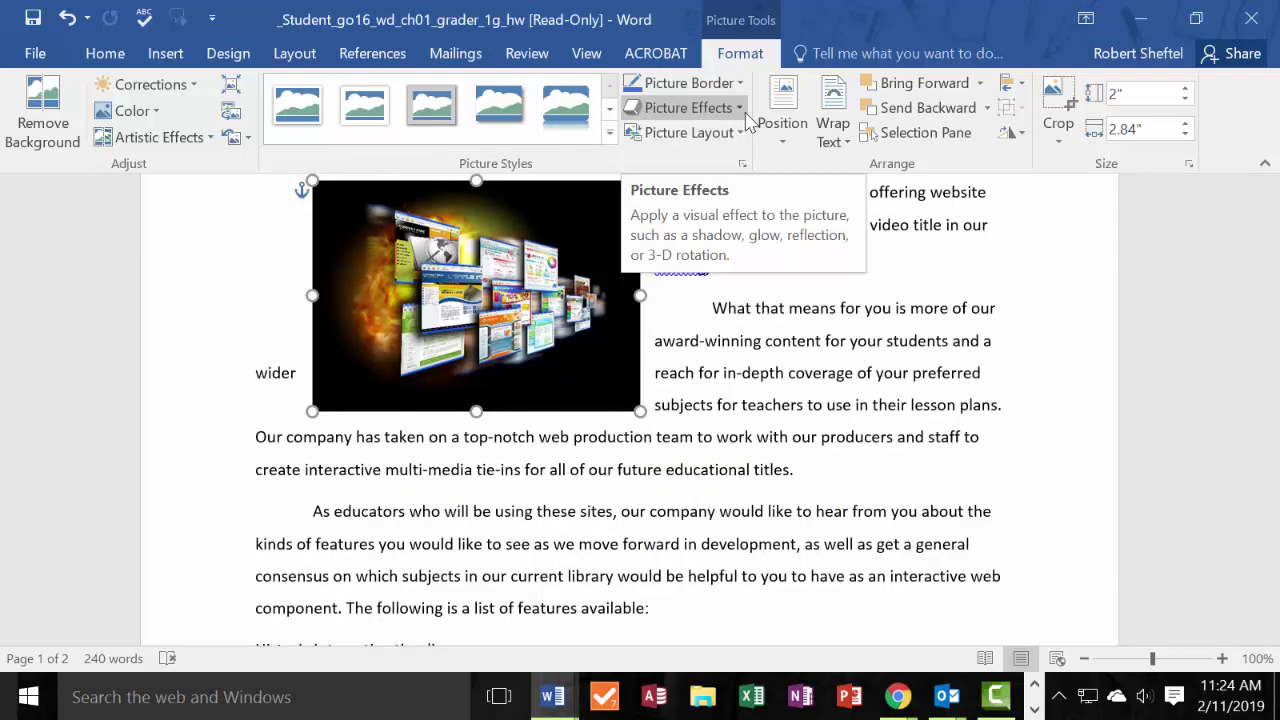
{"action": "left_click", "coordinate": [746, 118]}
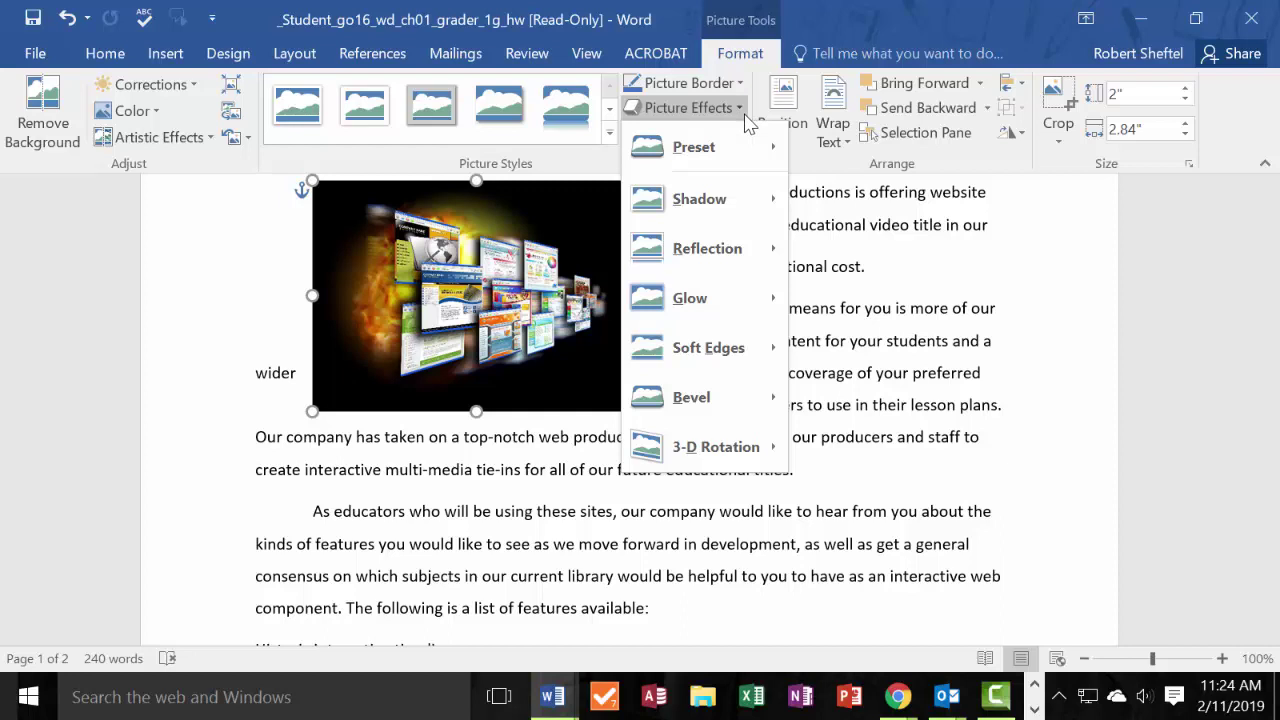
{"action": "mouse_move", "coordinate": [755, 357]}
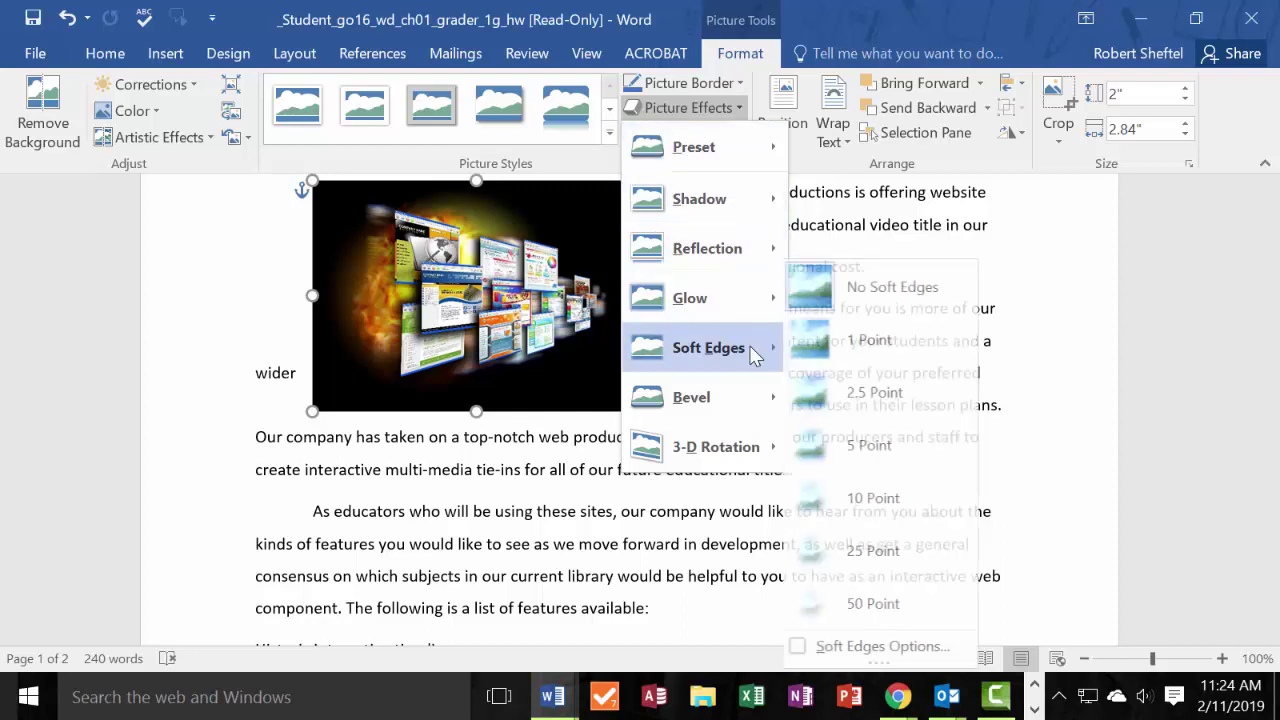
{"action": "left_click", "coordinate": [878, 498]}
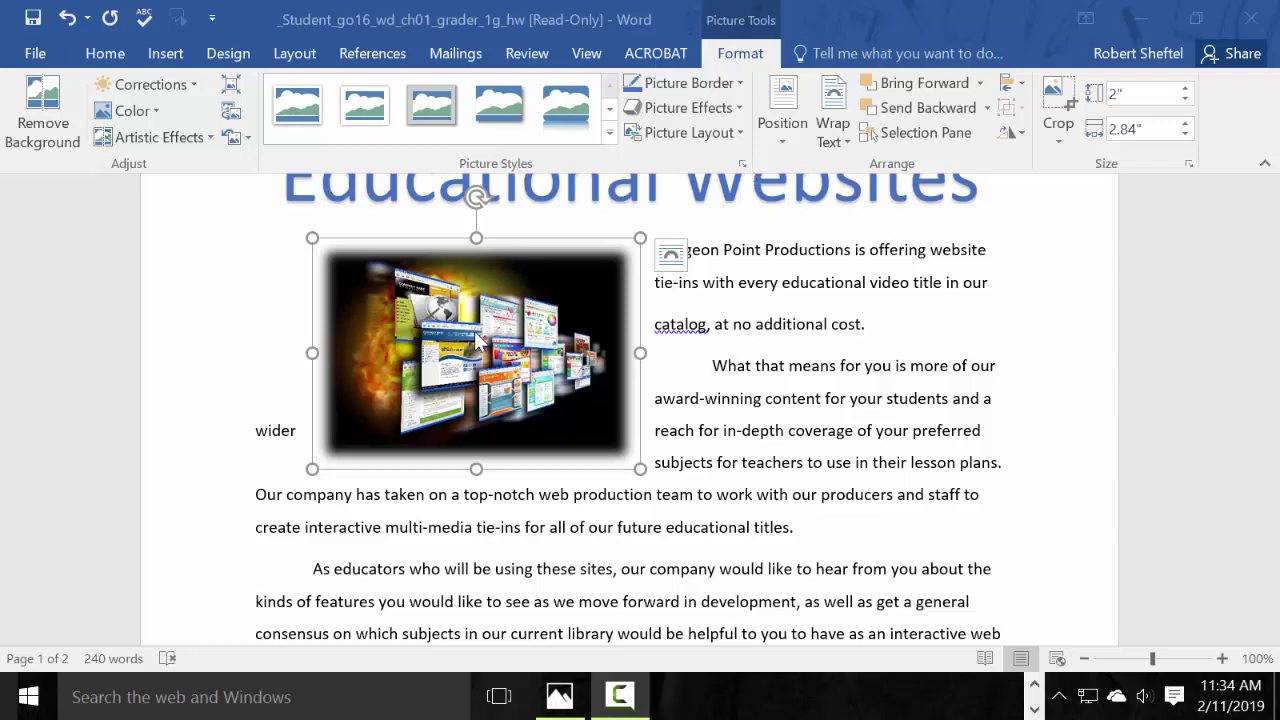
Position the picture in the top right of the page with square text wrapping.
{"action": "left_click", "coordinate": [264, 261]}
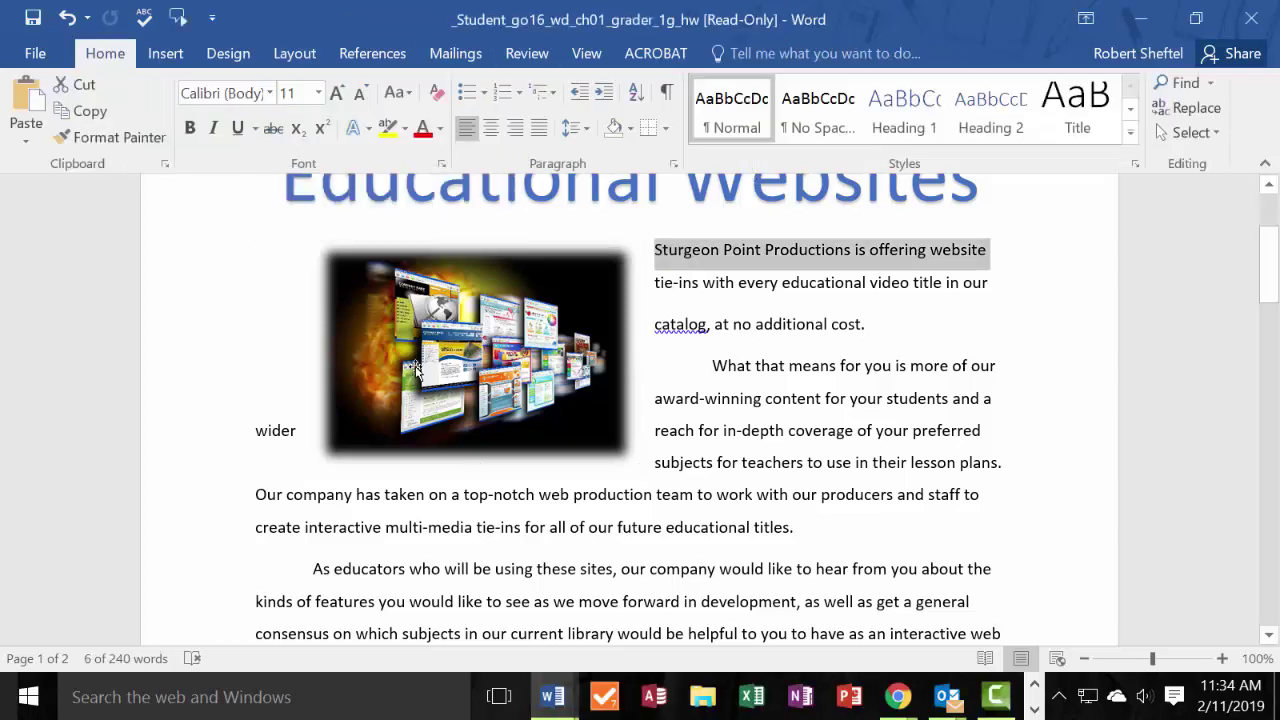
{"action": "left_click", "coordinate": [452, 355]}
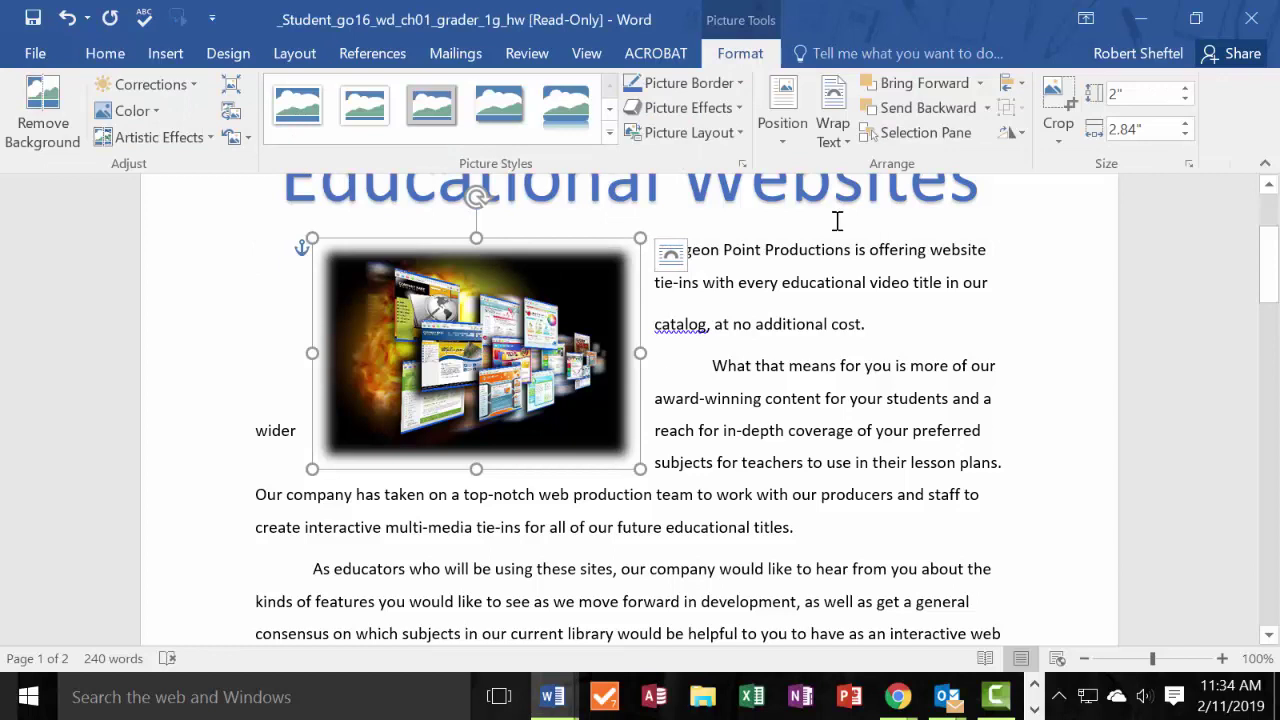
{"action": "left_click", "coordinate": [786, 145]}
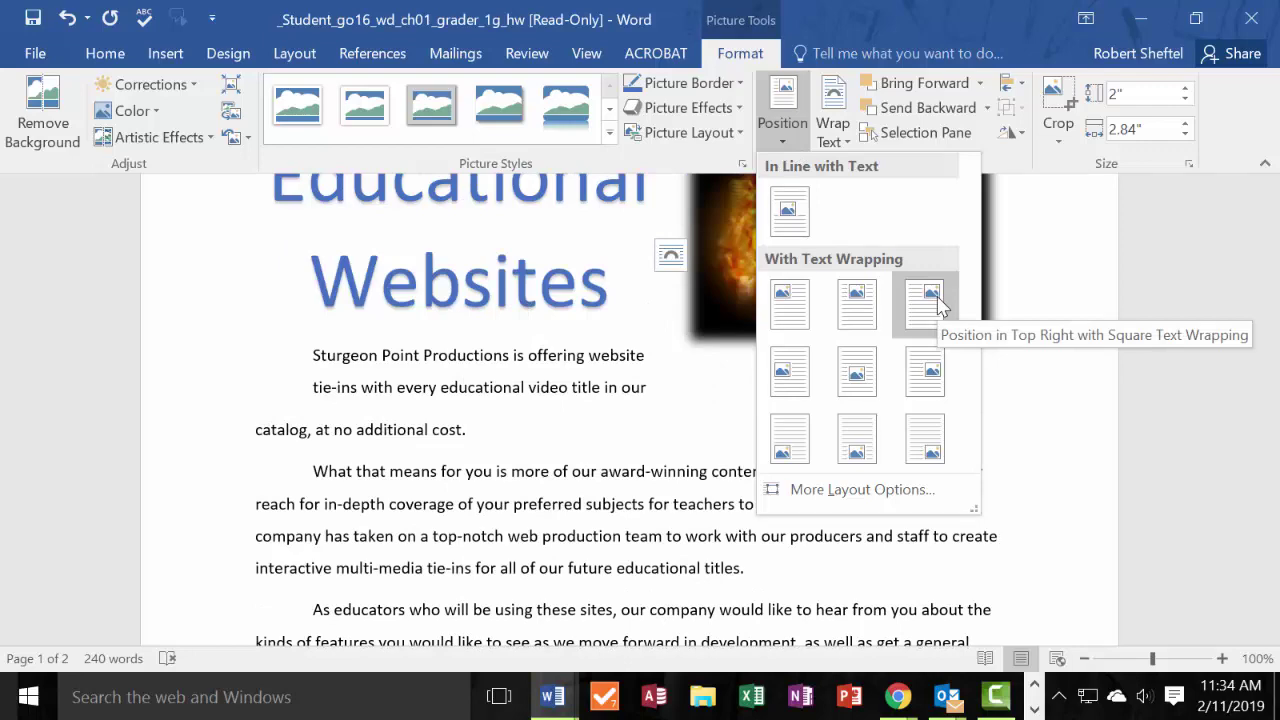
{"action": "left_click", "coordinate": [936, 300]}
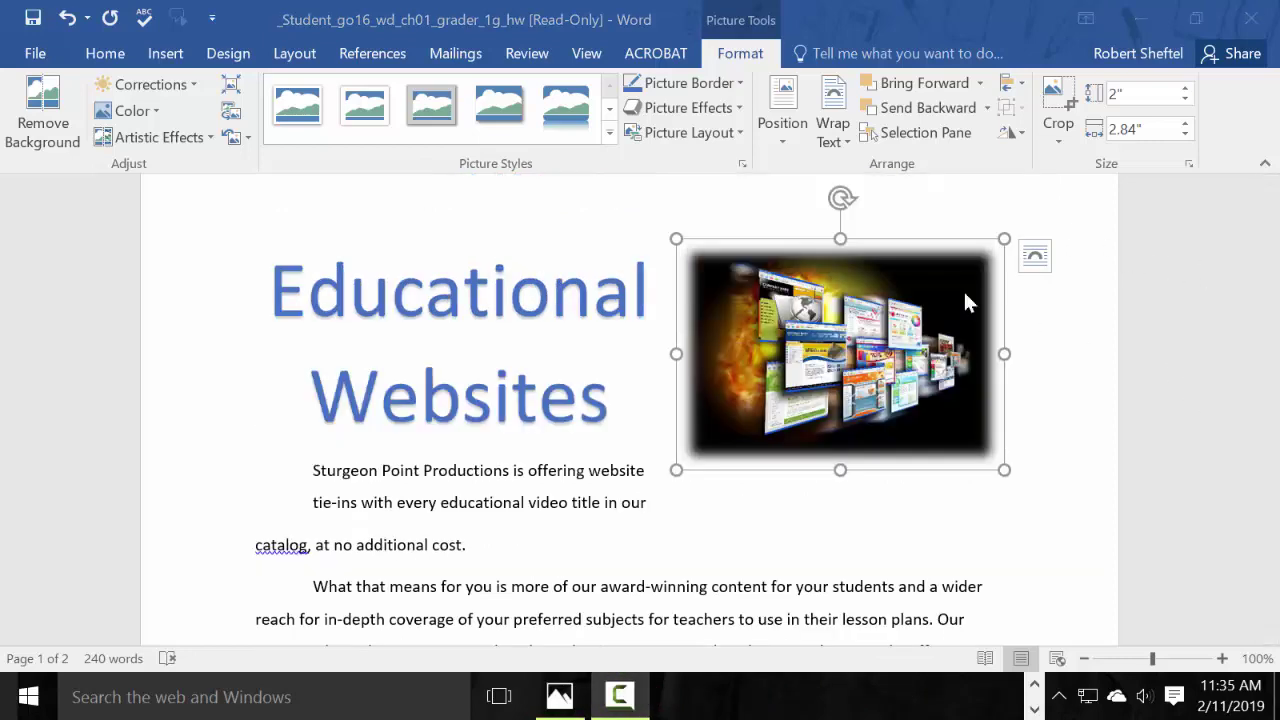
Set the picture's vertical alignment to Top relative to Line in its layout options.
{"action": "left_click", "coordinate": [790, 134]}
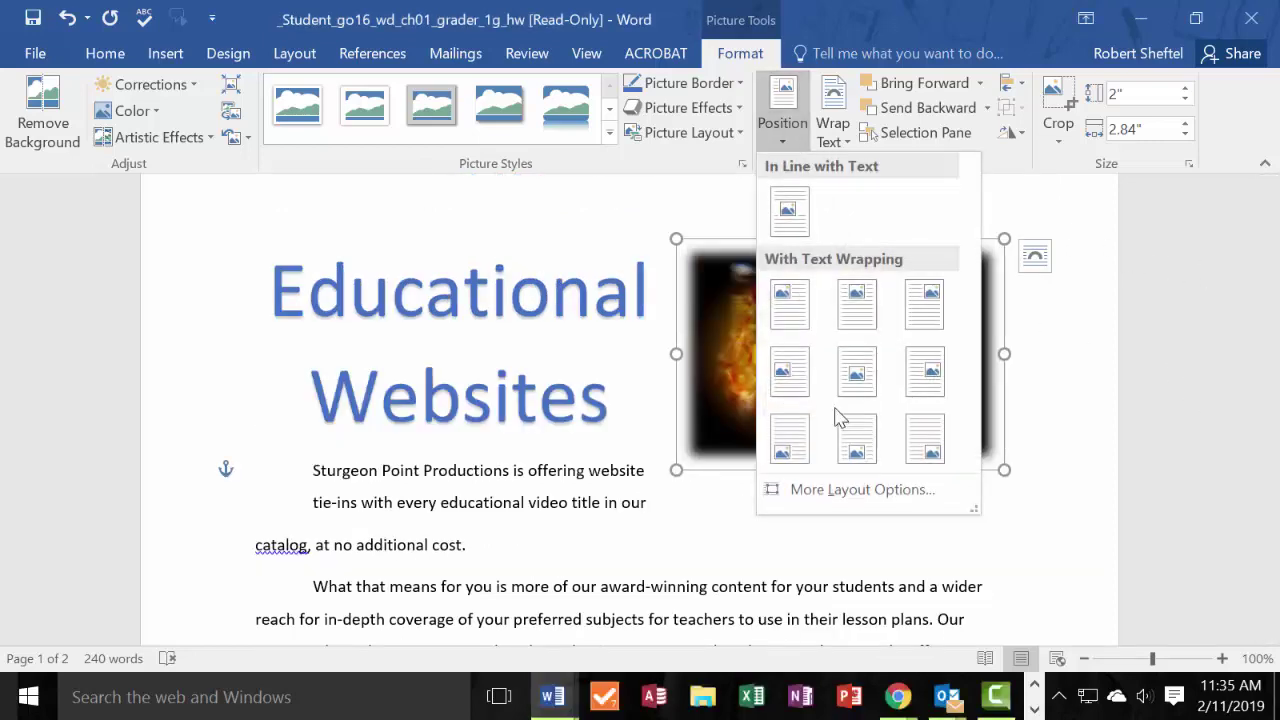
{"action": "left_click", "coordinate": [830, 489]}
{"action": "left_click_drag", "start_coordinate": [630, 62], "coordinate": [452, 95]}
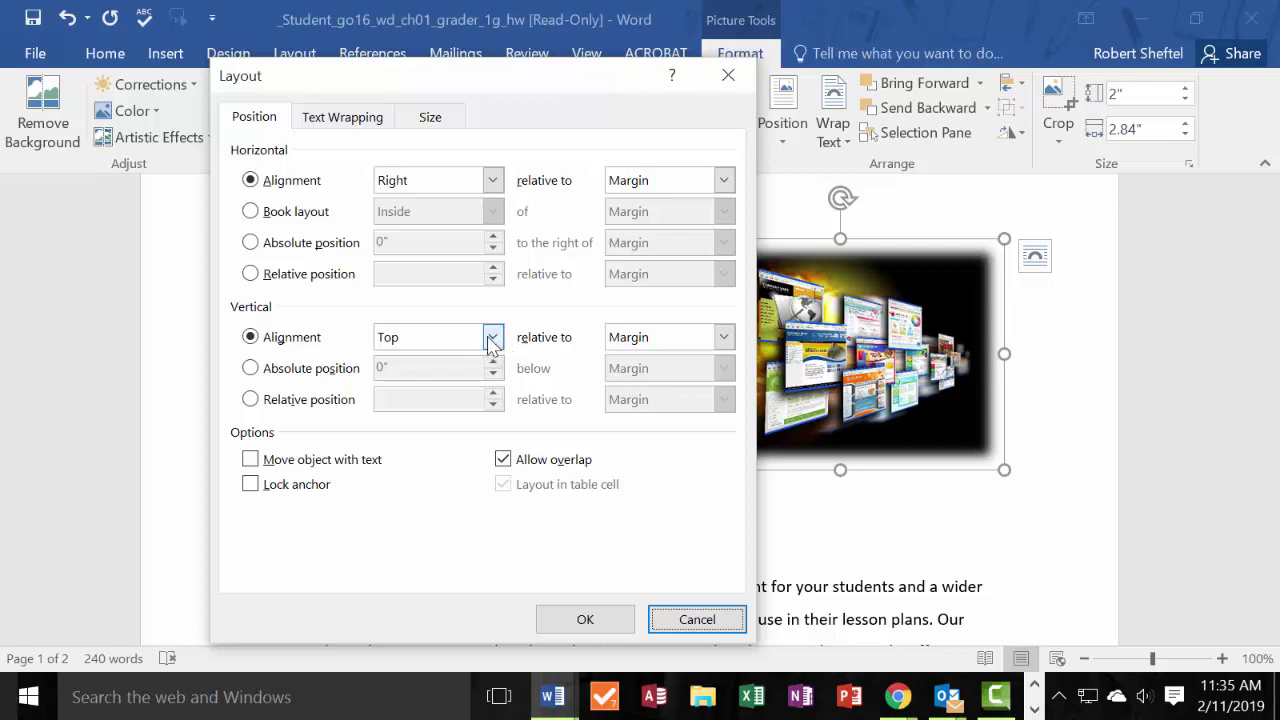
{"action": "left_click", "coordinate": [724, 337]}
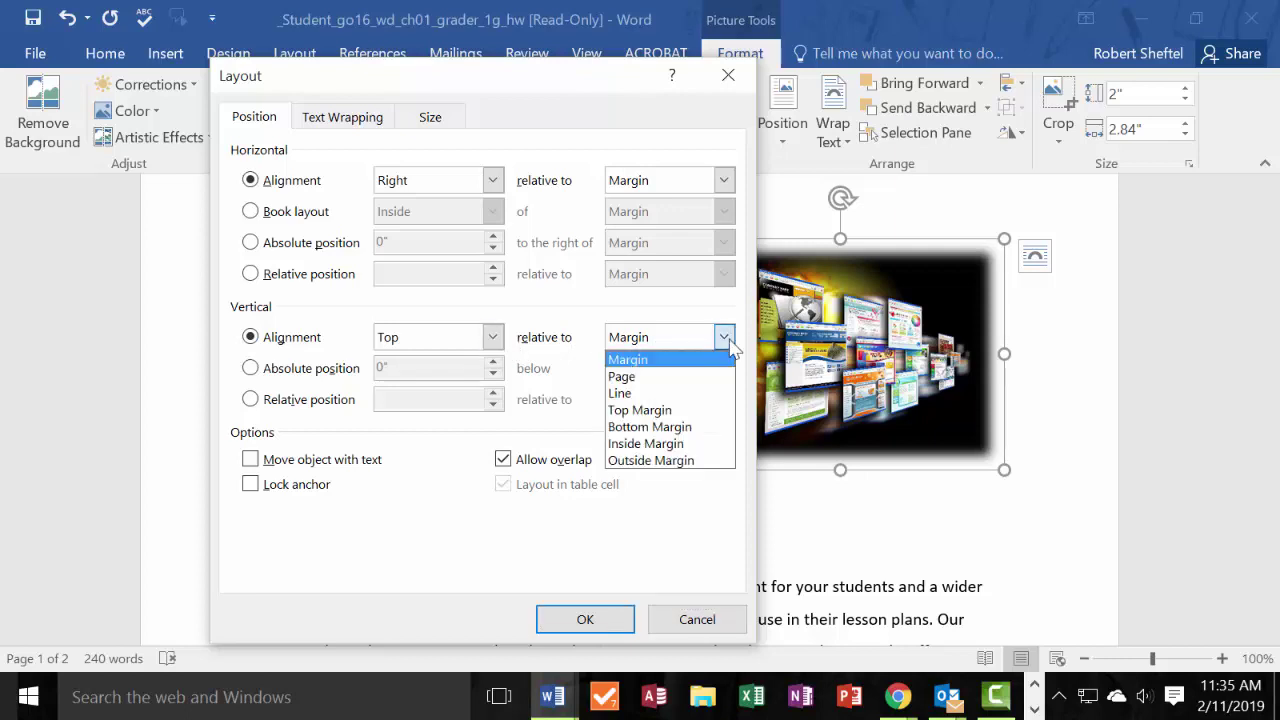
{"action": "left_click", "coordinate": [644, 396]}
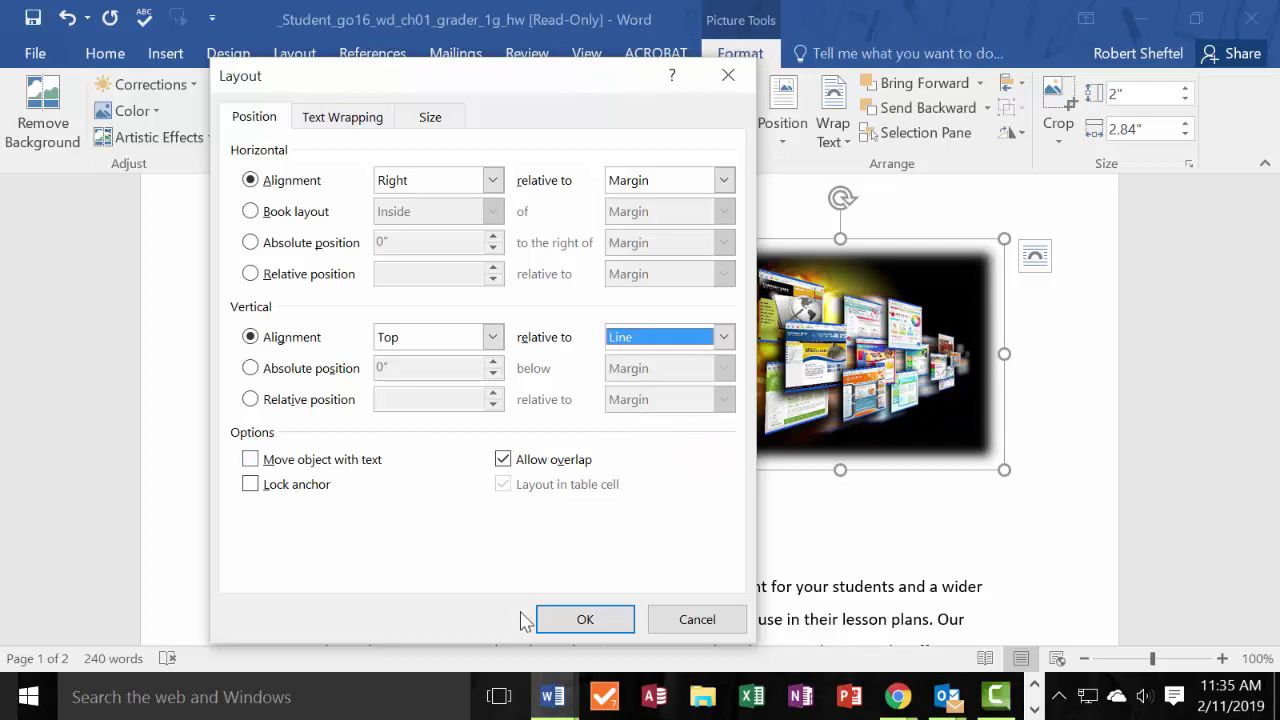
{"action": "left_click", "coordinate": [603, 623]}
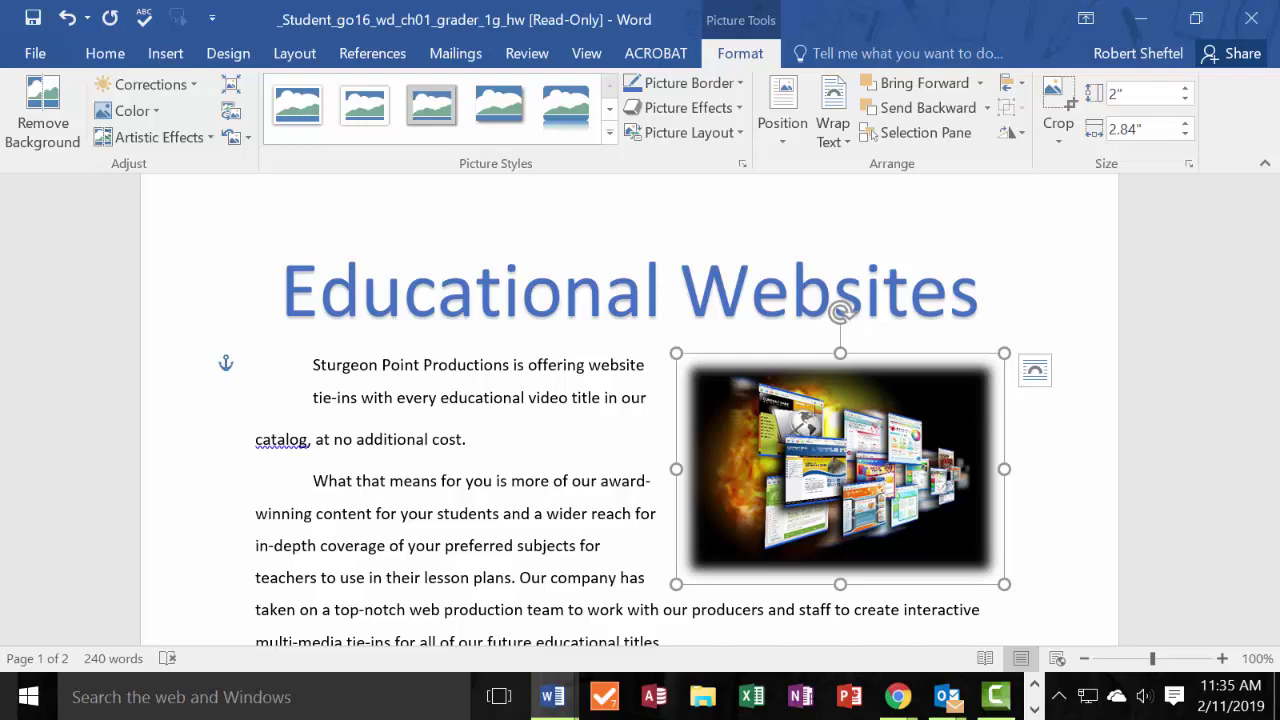
Apply checkmark bullets to the five features from "Historic interactive timelines" through "Quizzes and essay exams".
{"action": "scroll", "coordinate": [491, 523], "scroll_direction": "down", "scroll_amount": 8}
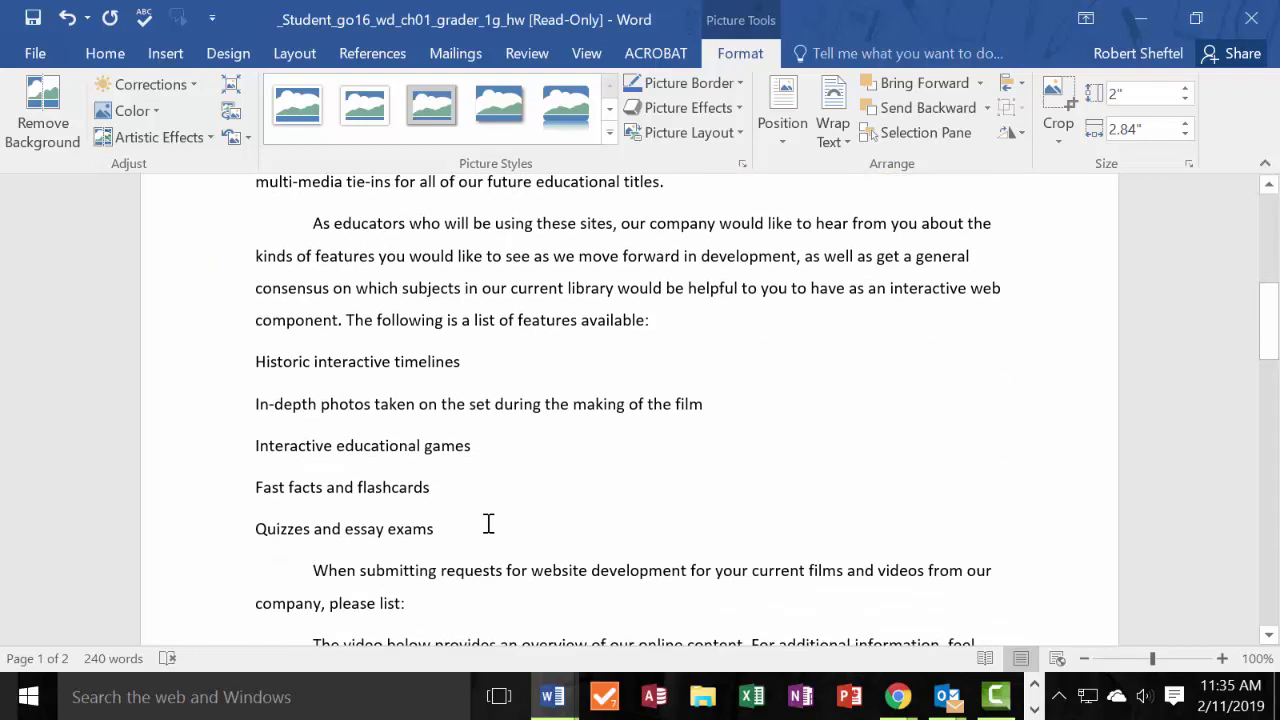
{"action": "scroll", "coordinate": [488, 523], "scroll_direction": "down", "scroll_amount": 3}
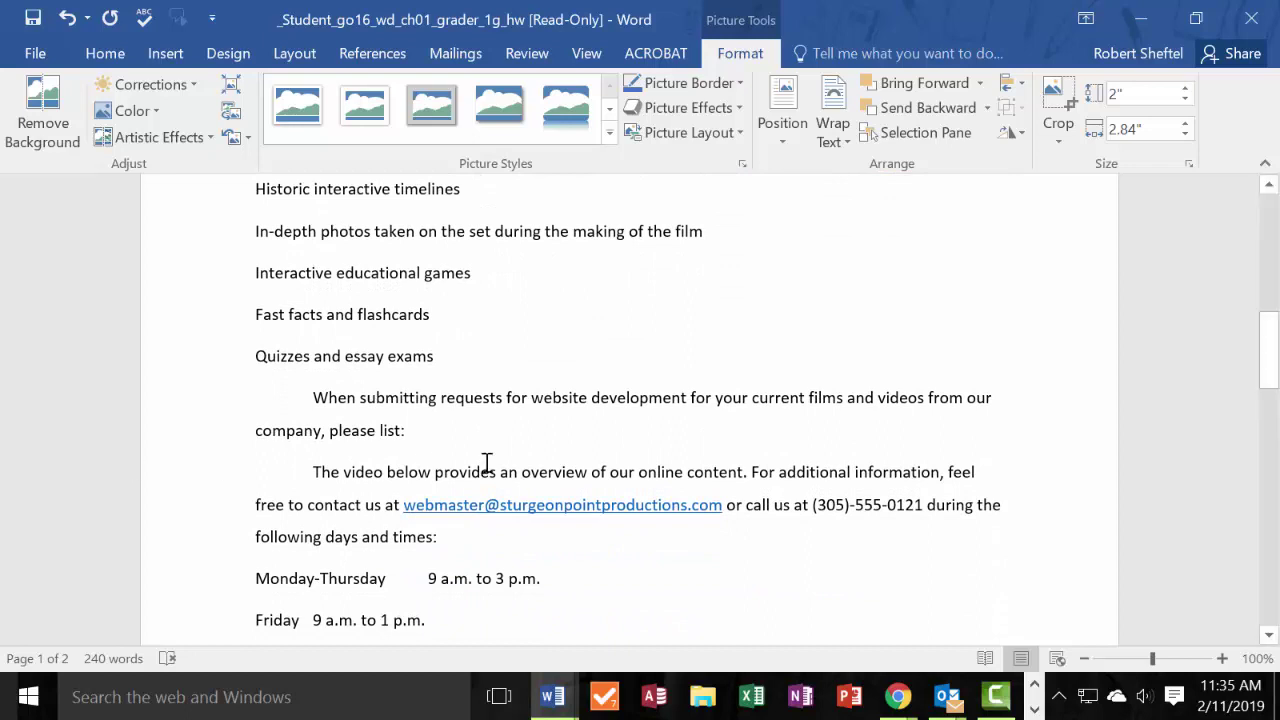
{"action": "scroll", "coordinate": [275, 285], "scroll_direction": "up", "scroll_amount": 1}
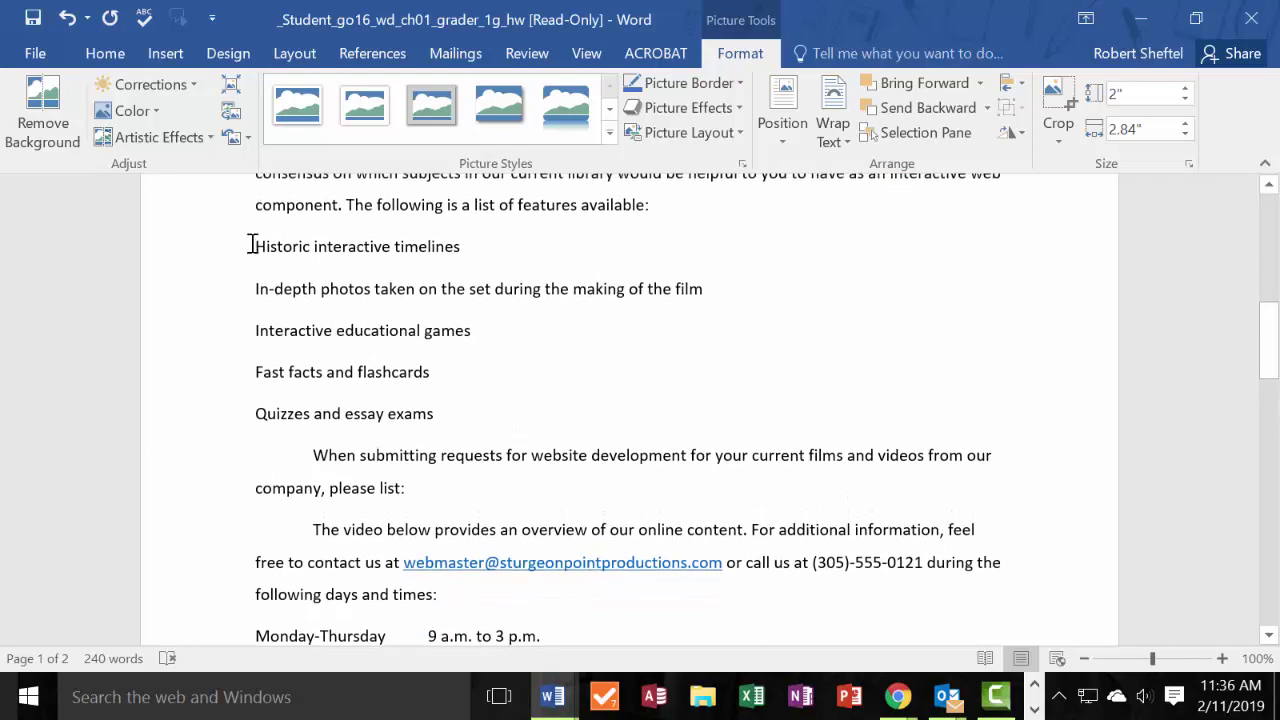
{"action": "left_click_drag", "start_coordinate": [251, 244], "coordinate": [512, 409]}
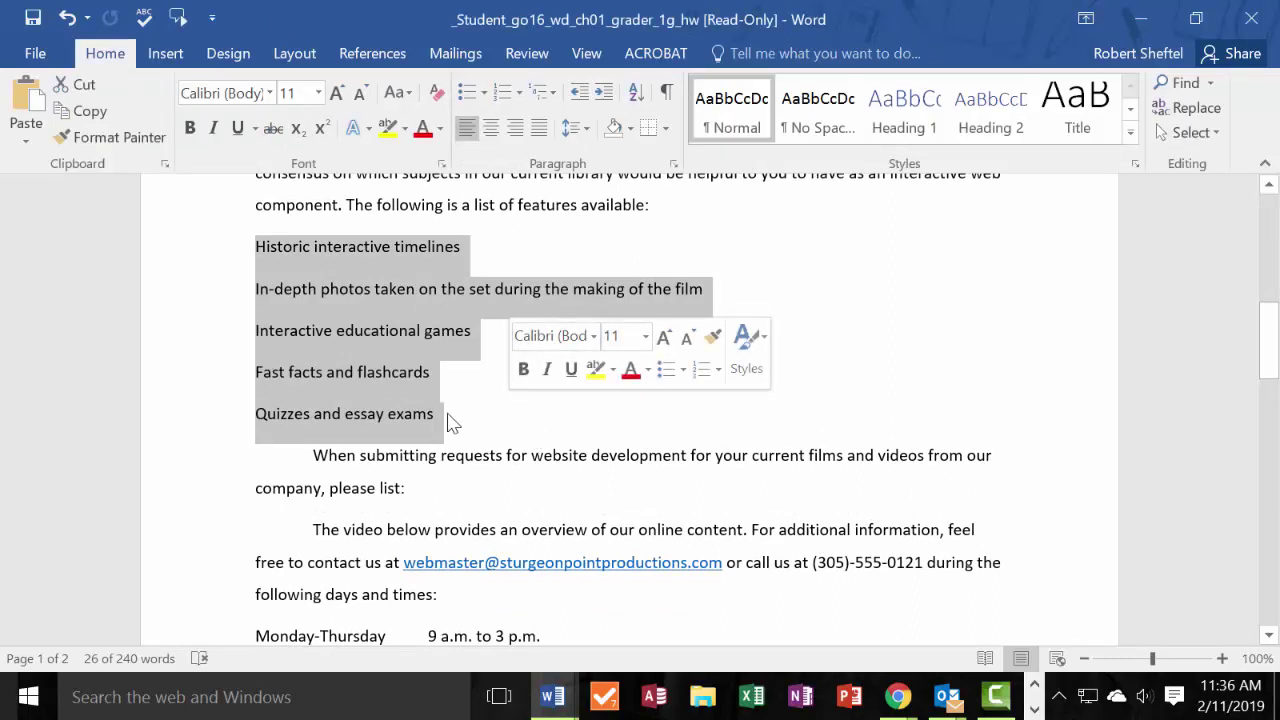
{"action": "left_click", "coordinate": [484, 93]}
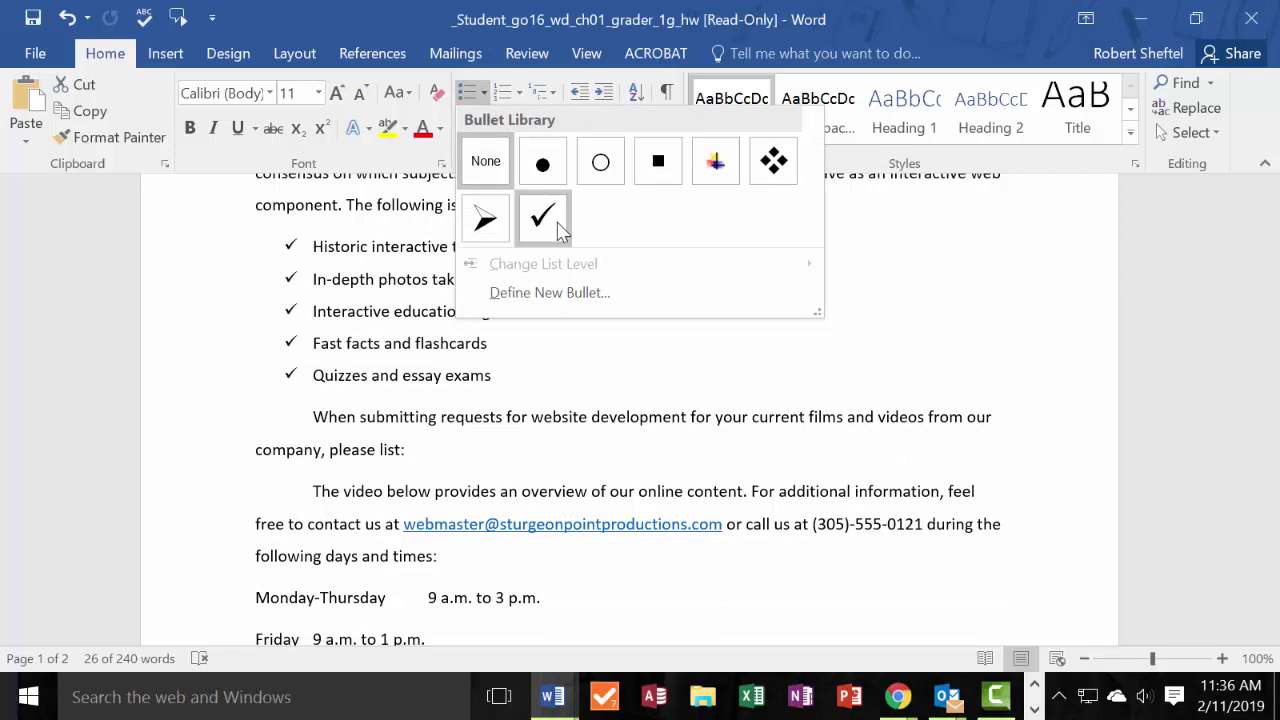
{"action": "left_click", "coordinate": [559, 229]}
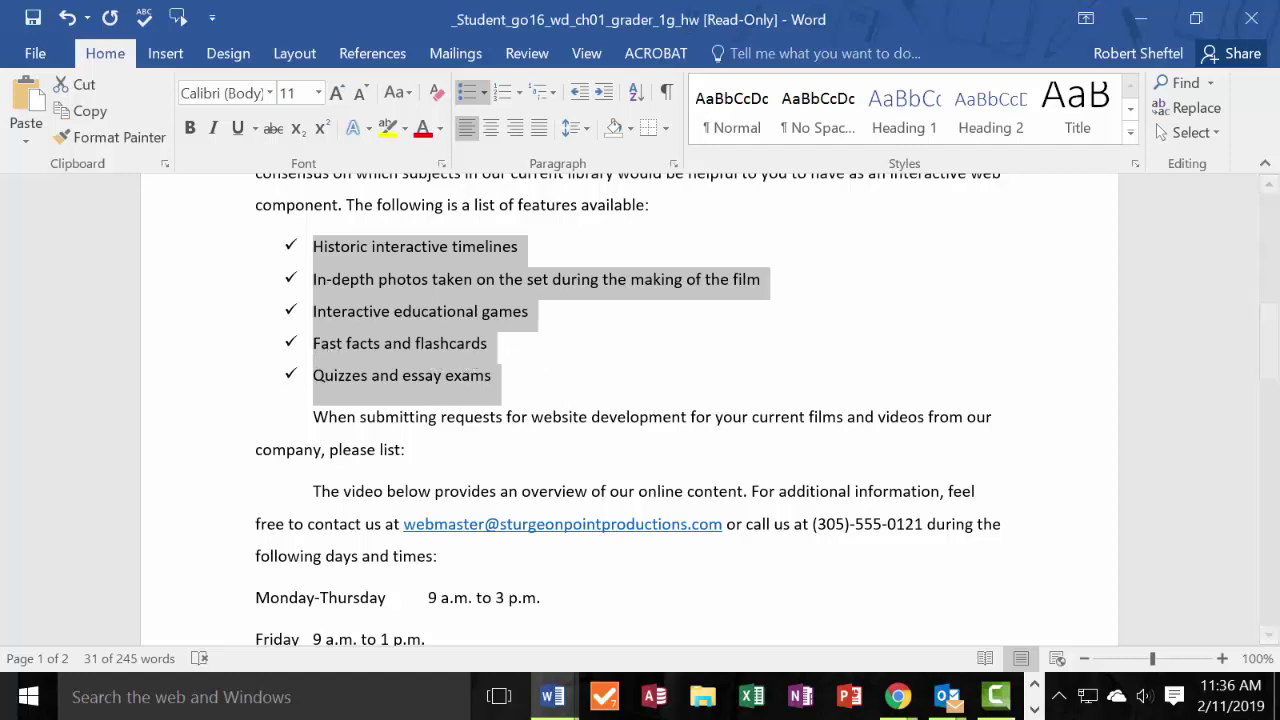
Switch to Chrome and examine the title, picture and list formatting in go2016_w01_grader_1G_HW_solution.pdf, finishing back in Word.
{"action": "key", "text": "alt+Tab"}
{"action": "left_click_drag", "start_coordinate": [590, 115], "coordinate": [777, 108]}
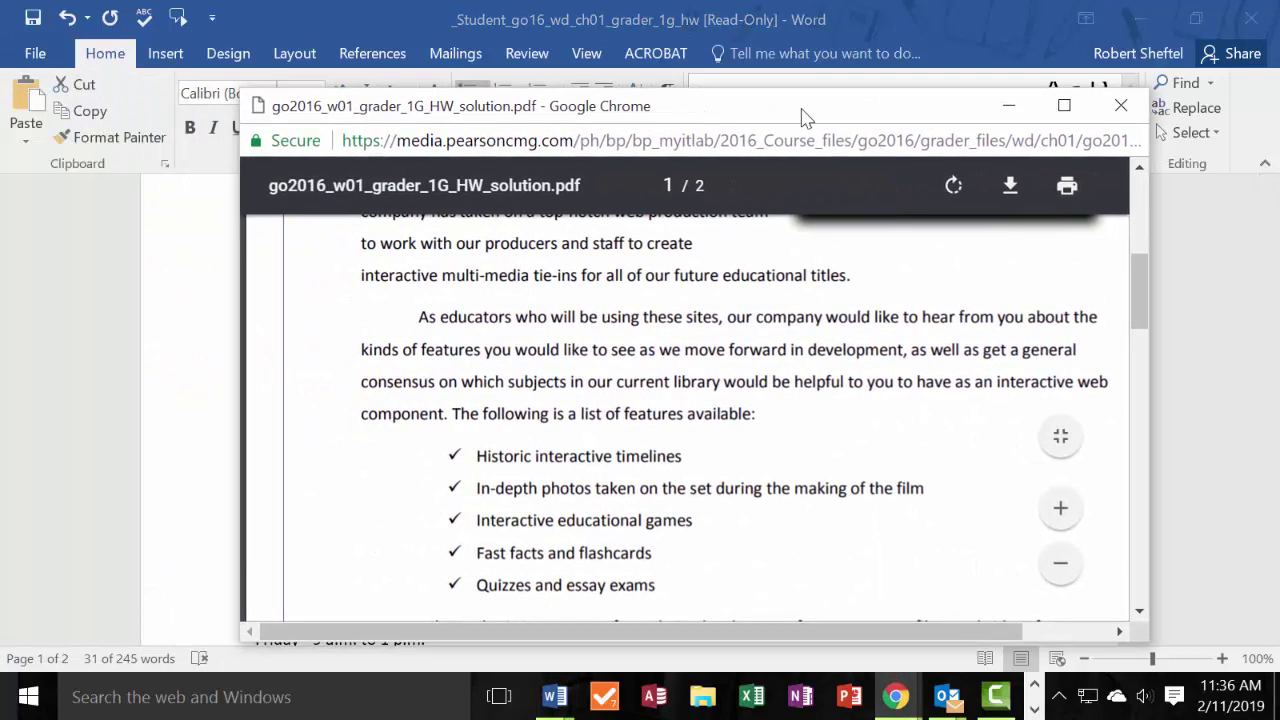
{"action": "double_click", "coordinate": [777, 108]}
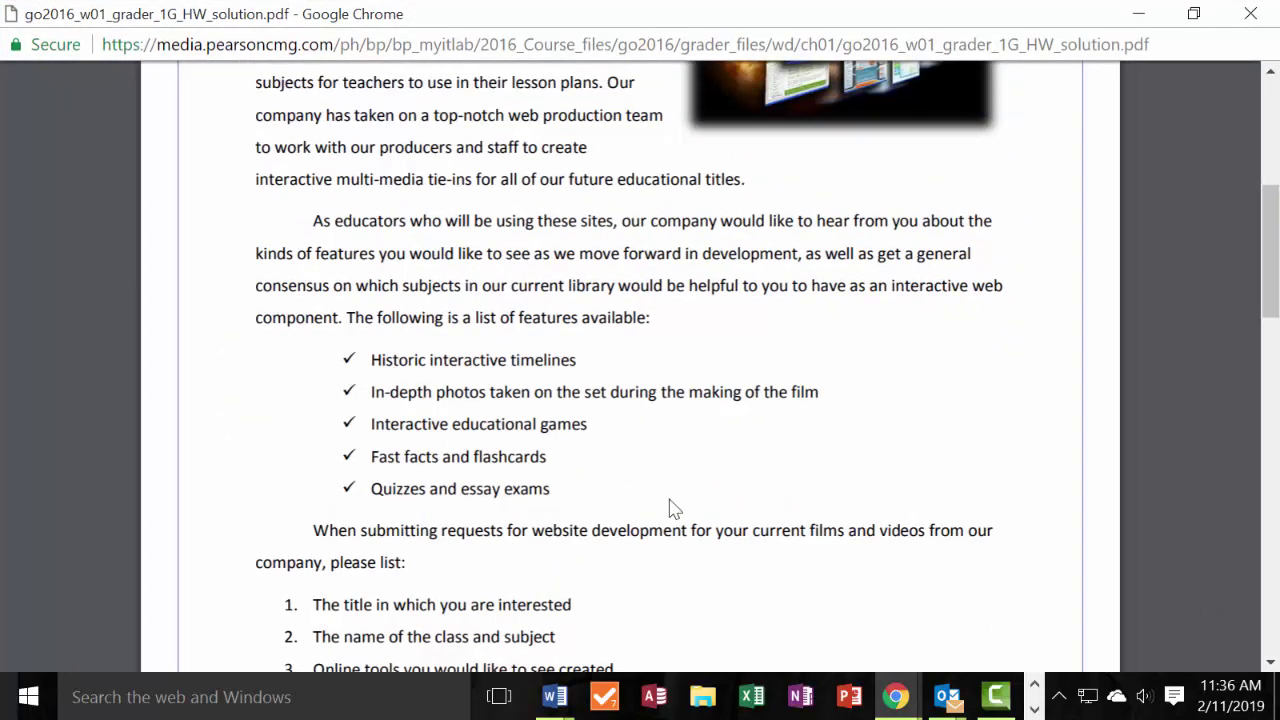
{"action": "scroll", "coordinate": [672, 508], "scroll_direction": "up", "scroll_amount": 5}
{"action": "scroll", "coordinate": [672, 508], "scroll_direction": "down", "scroll_amount": 3}
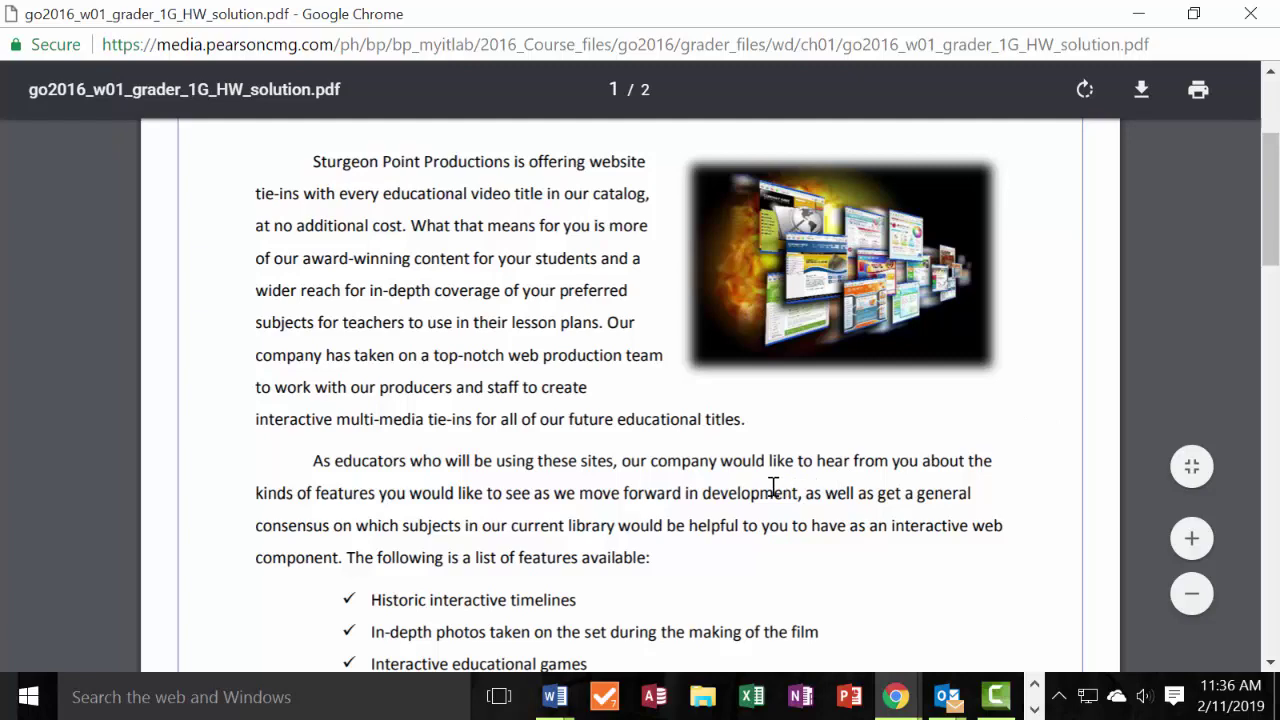
{"action": "scroll", "coordinate": [768, 480], "scroll_direction": "up", "scroll_amount": 3}
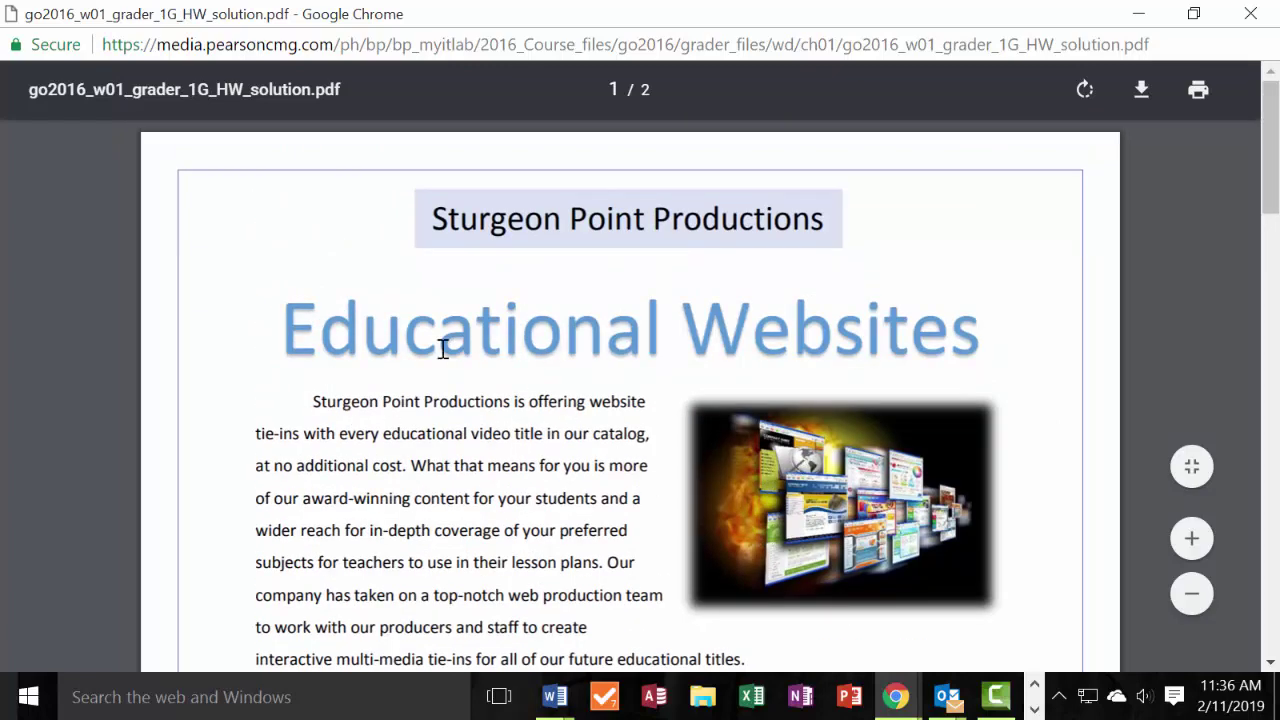
{"action": "scroll", "coordinate": [365, 465], "scroll_direction": "down", "scroll_amount": 5}
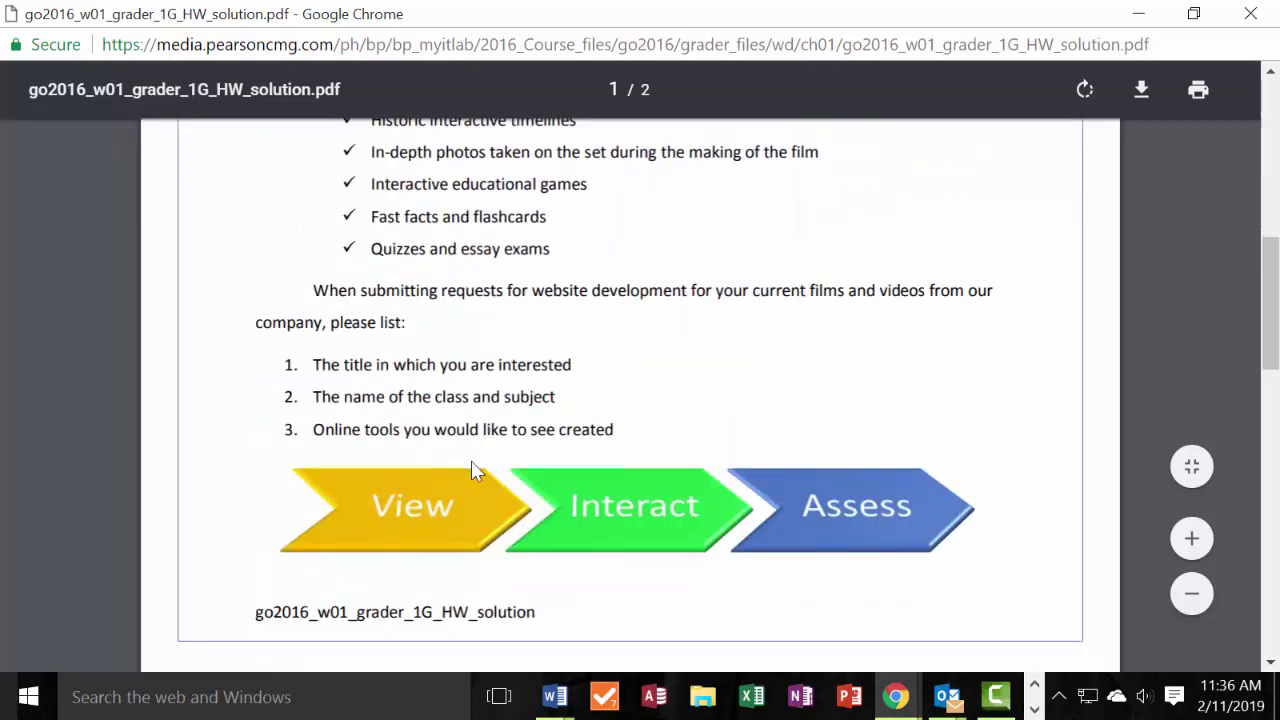
{"action": "scroll", "coordinate": [600, 415], "scroll_direction": "up", "scroll_amount": 9}
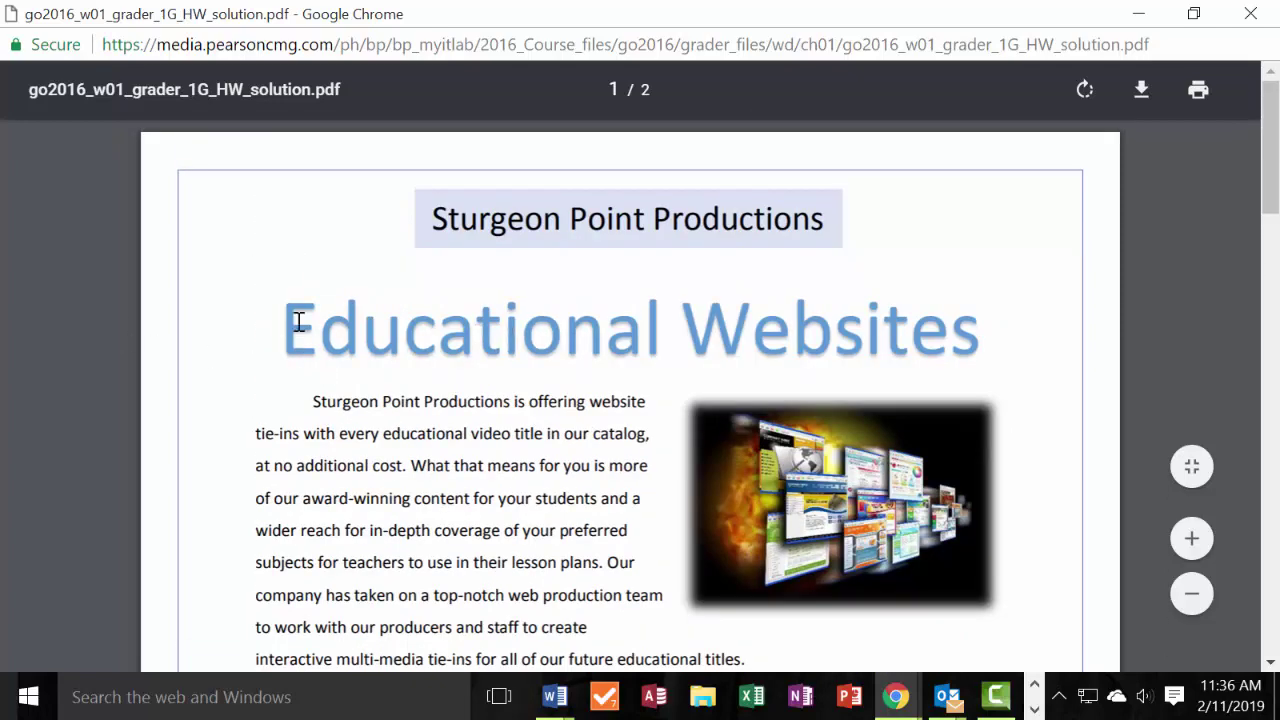
{"action": "scroll", "coordinate": [417, 486], "scroll_direction": "down", "scroll_amount": 5}
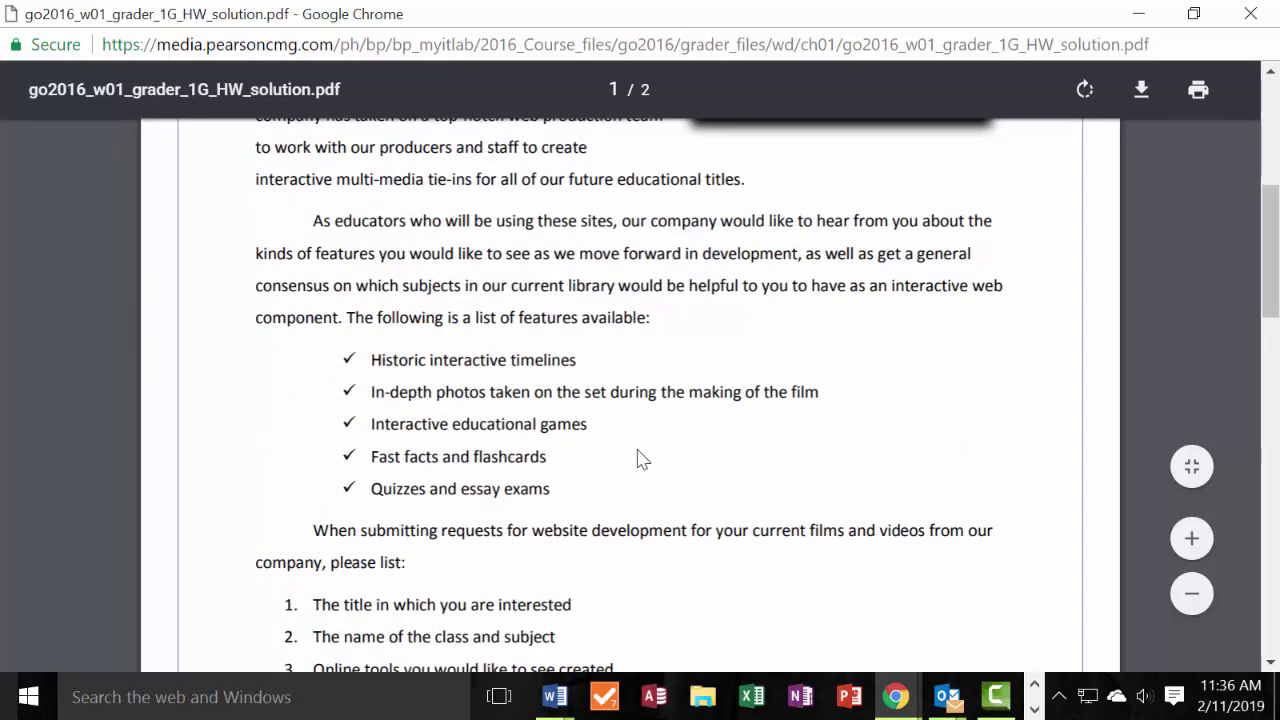
{"action": "scroll", "coordinate": [636, 457], "scroll_direction": "up", "scroll_amount": 3}
{"action": "scroll", "coordinate": [620, 448], "scroll_direction": "down", "scroll_amount": 3}
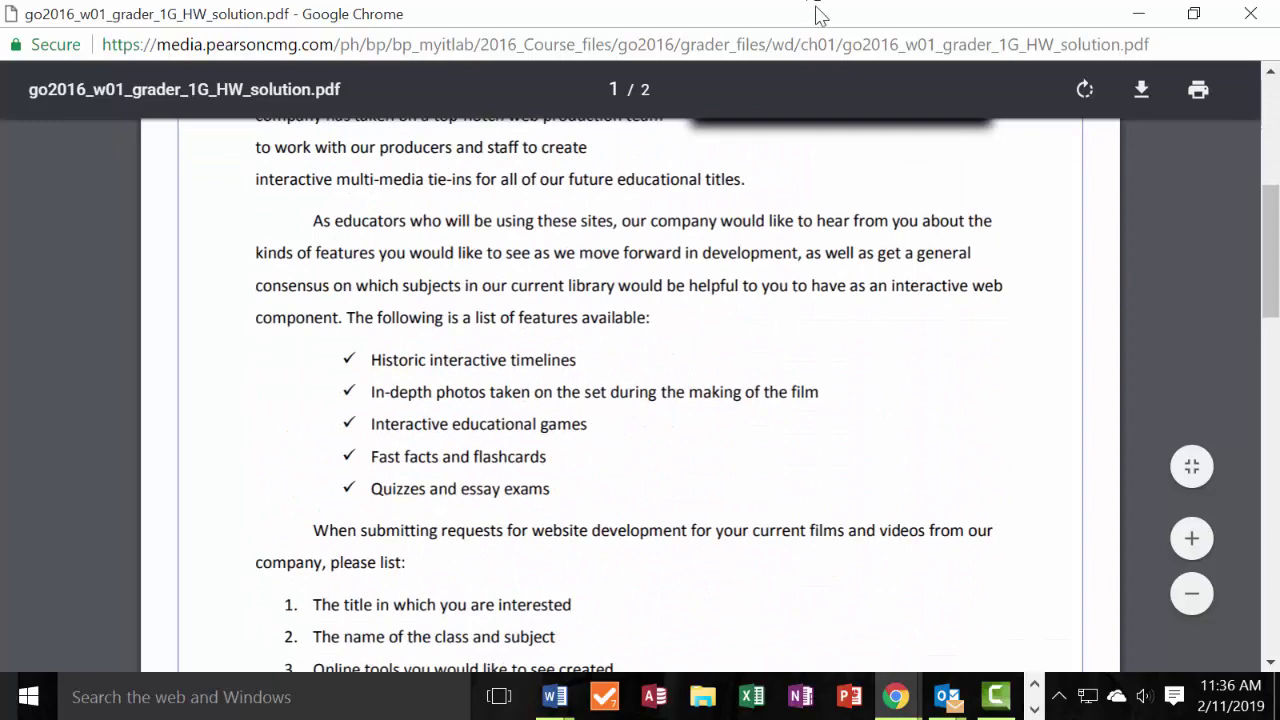
{"action": "left_click_drag", "start_coordinate": [818, 13], "coordinate": [0, 22]}
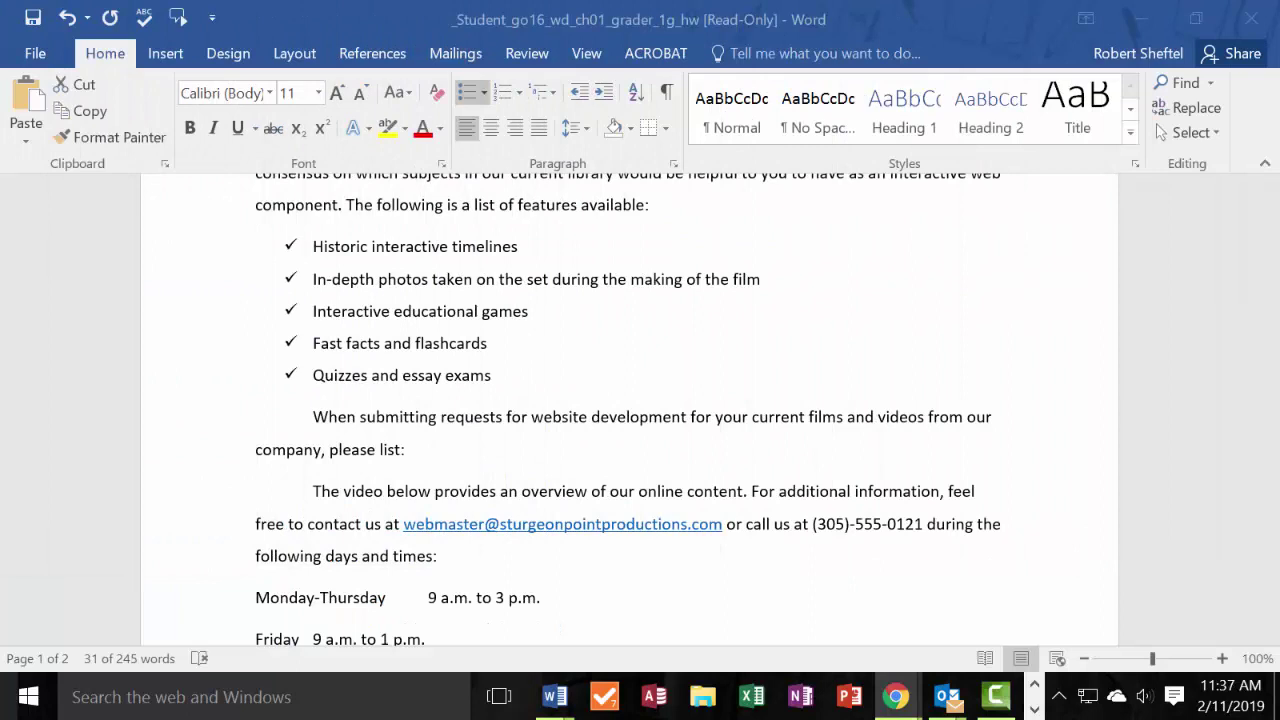
{"action": "key", "text": "alt+Tab"}
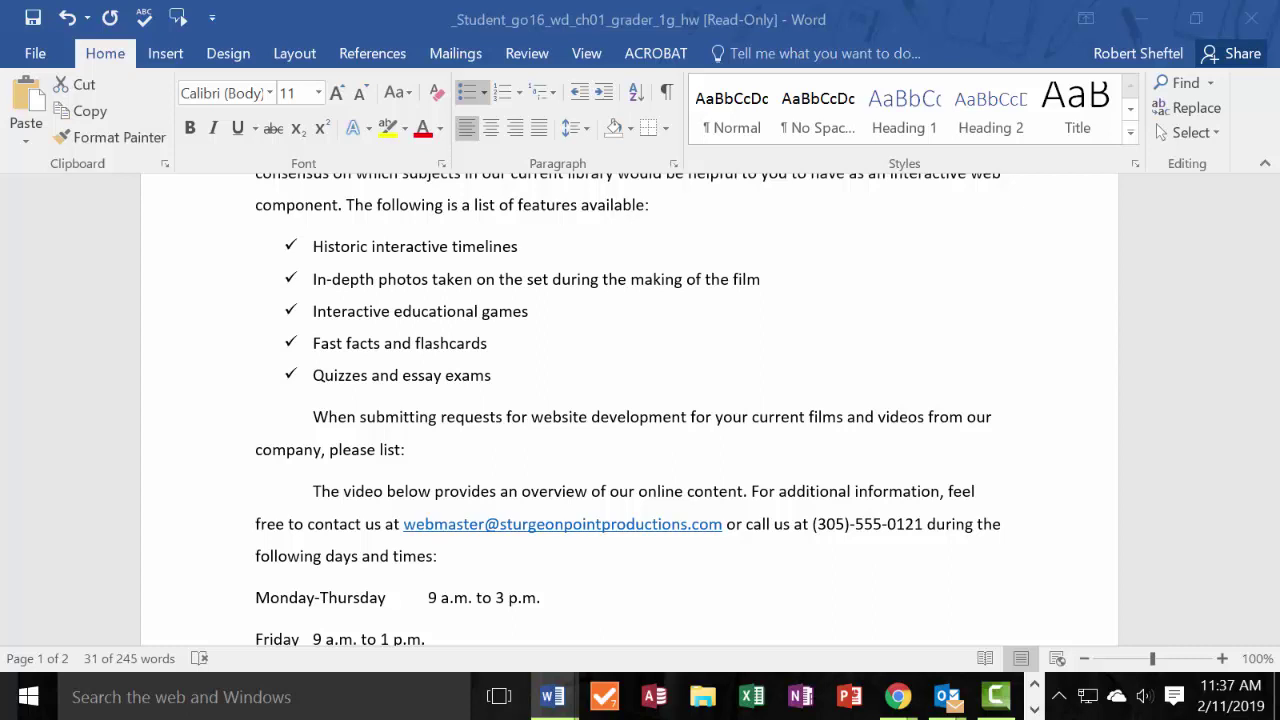
Insert a blank paragraph after the paragraph ending "company, please list:" and place the cursor in it.
{"action": "left_click", "coordinate": [425, 456]}
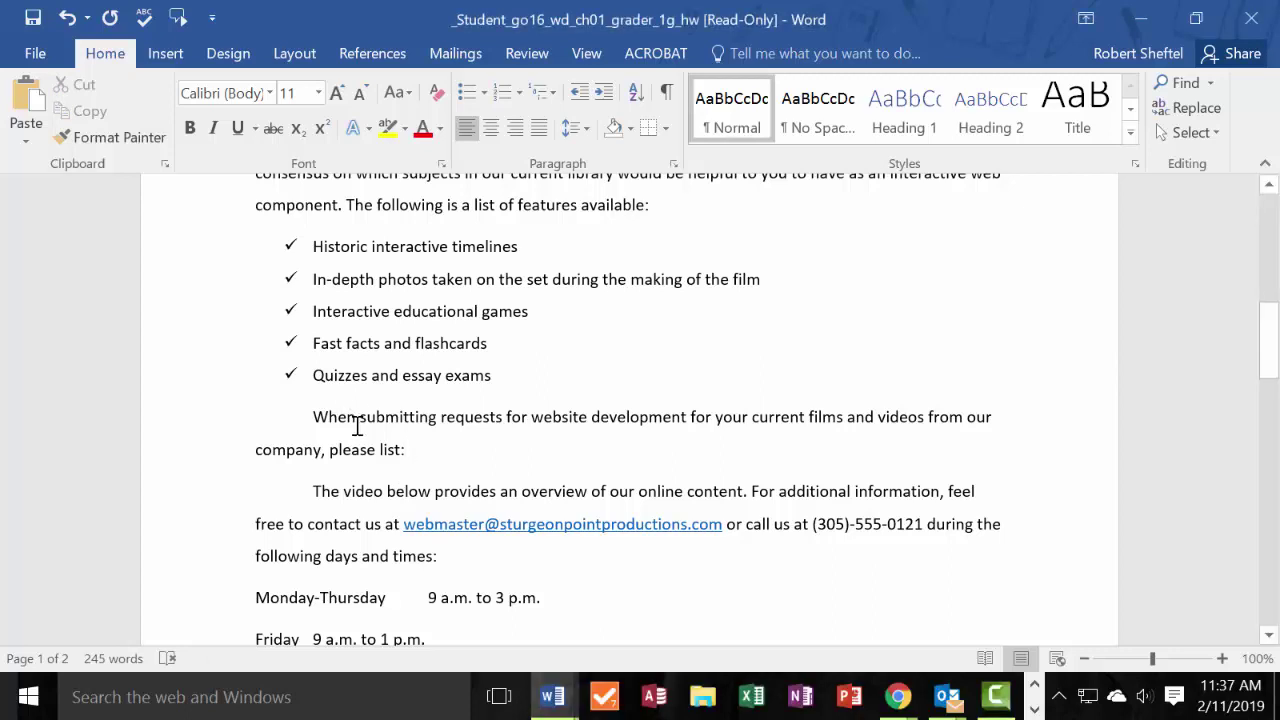
{"action": "key", "text": "Return"}
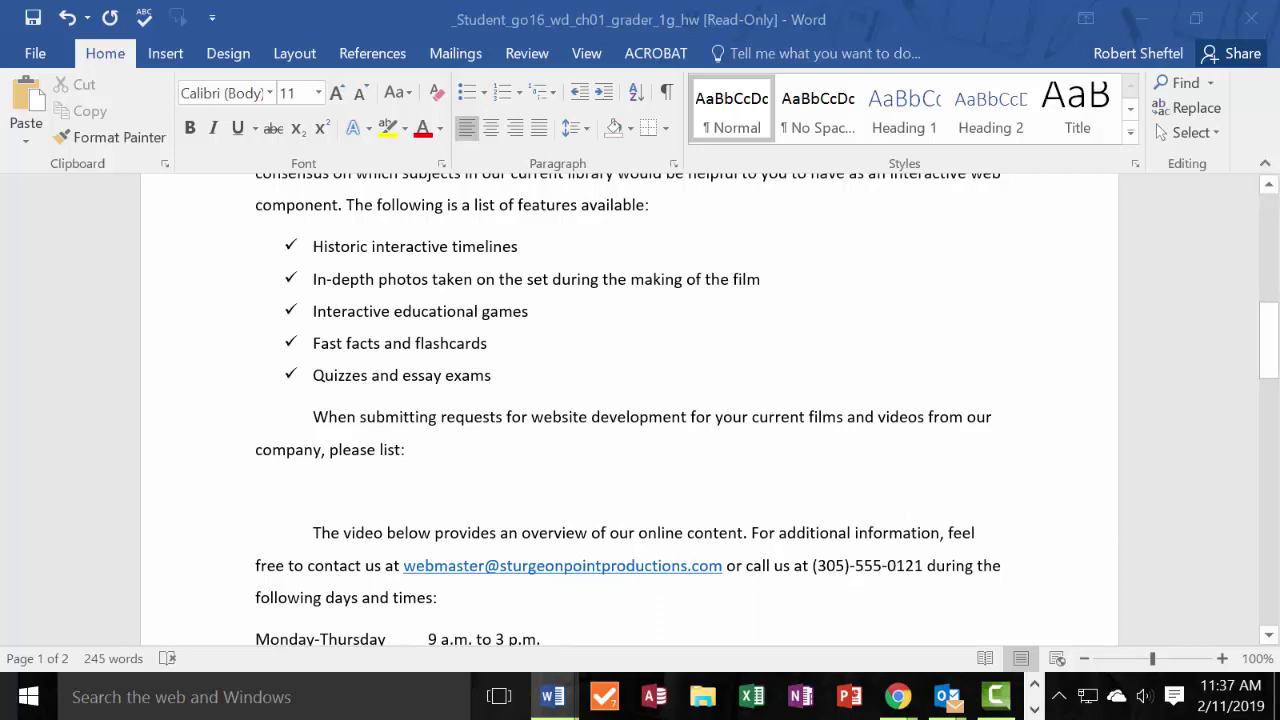
{"action": "left_click", "coordinate": [420, 491]}
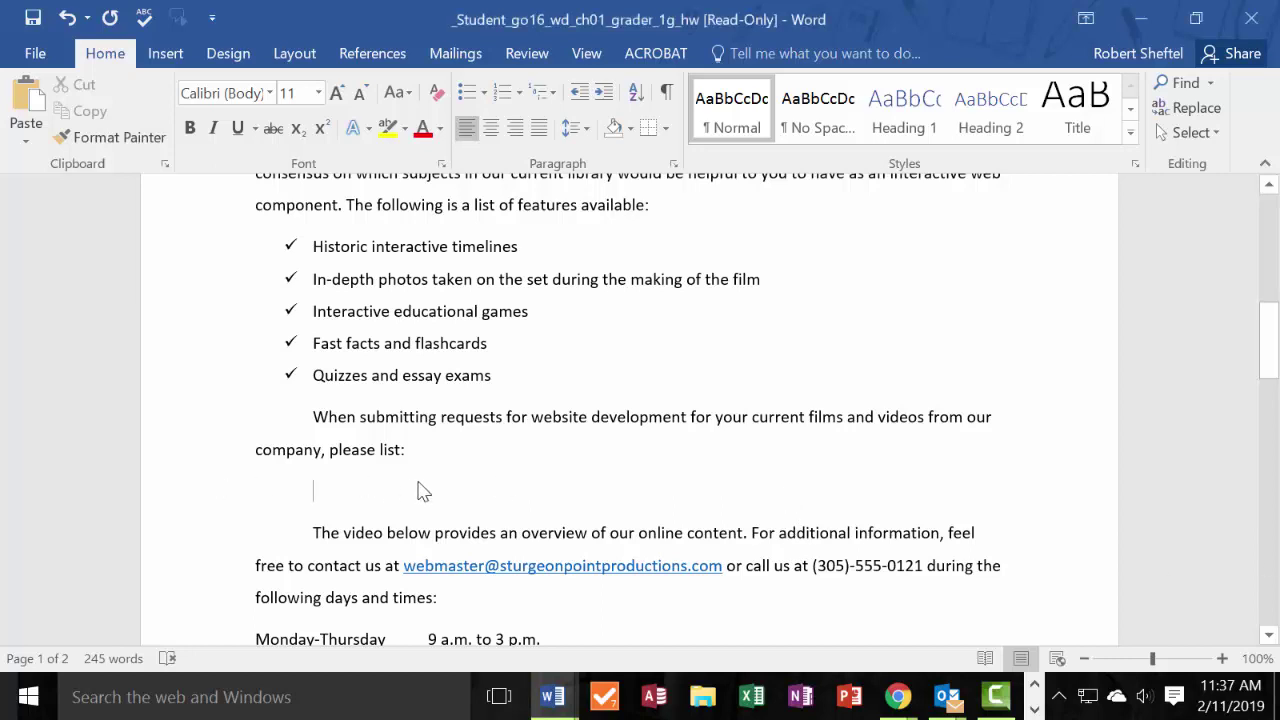
Try pasting the three request items, from "The title in which you are interested" on, into the blank paragraph with their source formatting.
{"action": "type", "text": "The title in which you are interested The name of the class and subject Online tools you would like to see created"}
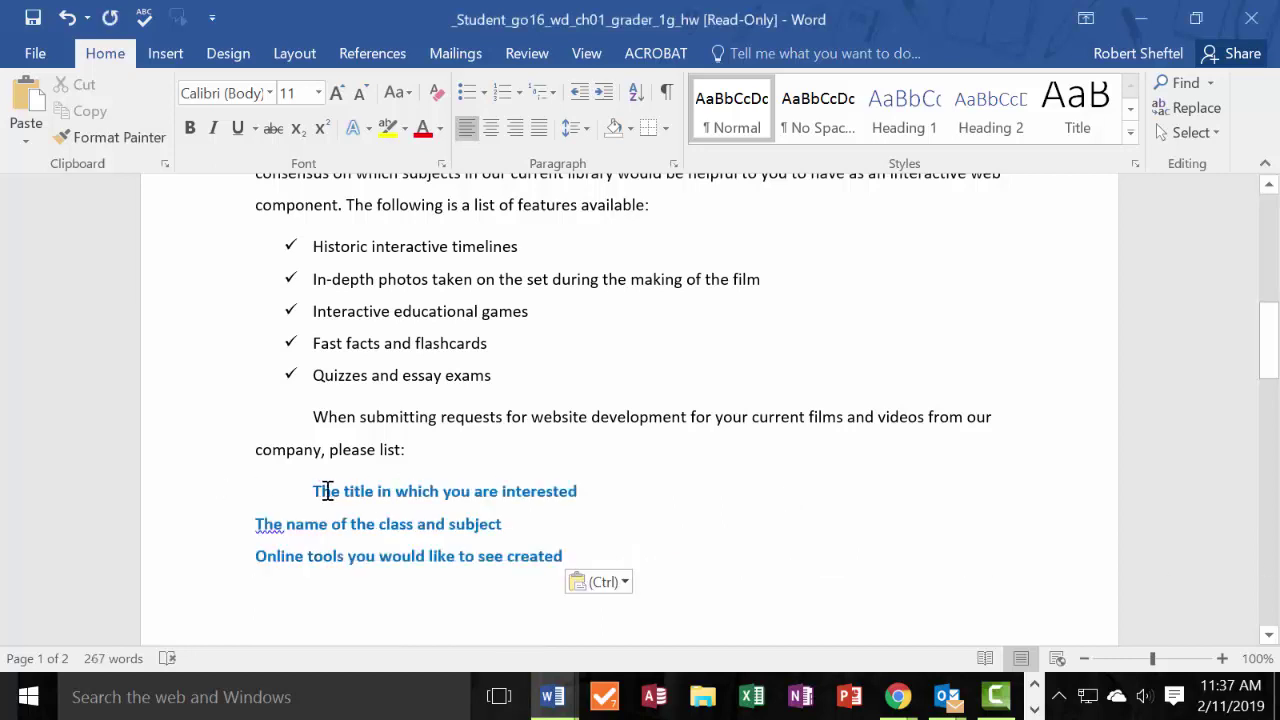
{"action": "key", "text": "ctrl+z"}
Paste the three request items into the blank paragraph as text only and try increasing their indent by one level.
{"action": "right_click", "coordinate": [330, 490]}
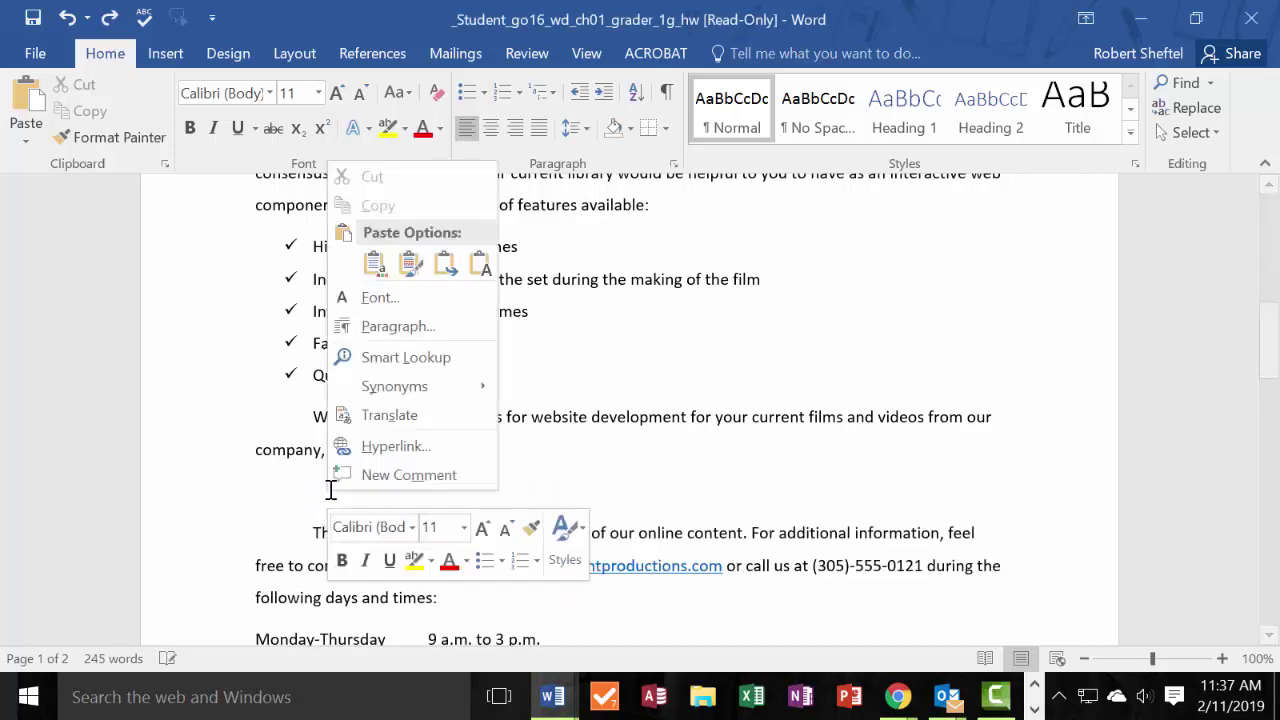
{"action": "left_click", "coordinate": [480, 263]}
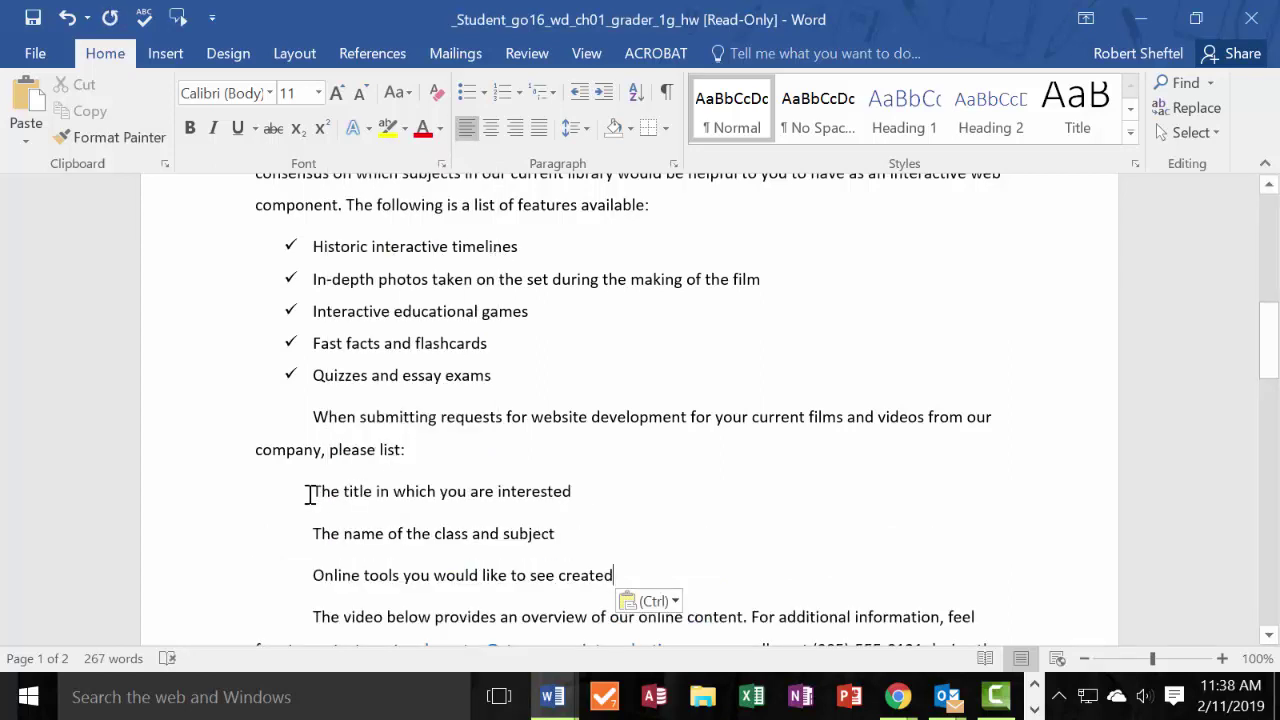
{"action": "left_click_drag", "start_coordinate": [310, 490], "coordinate": [680, 586]}
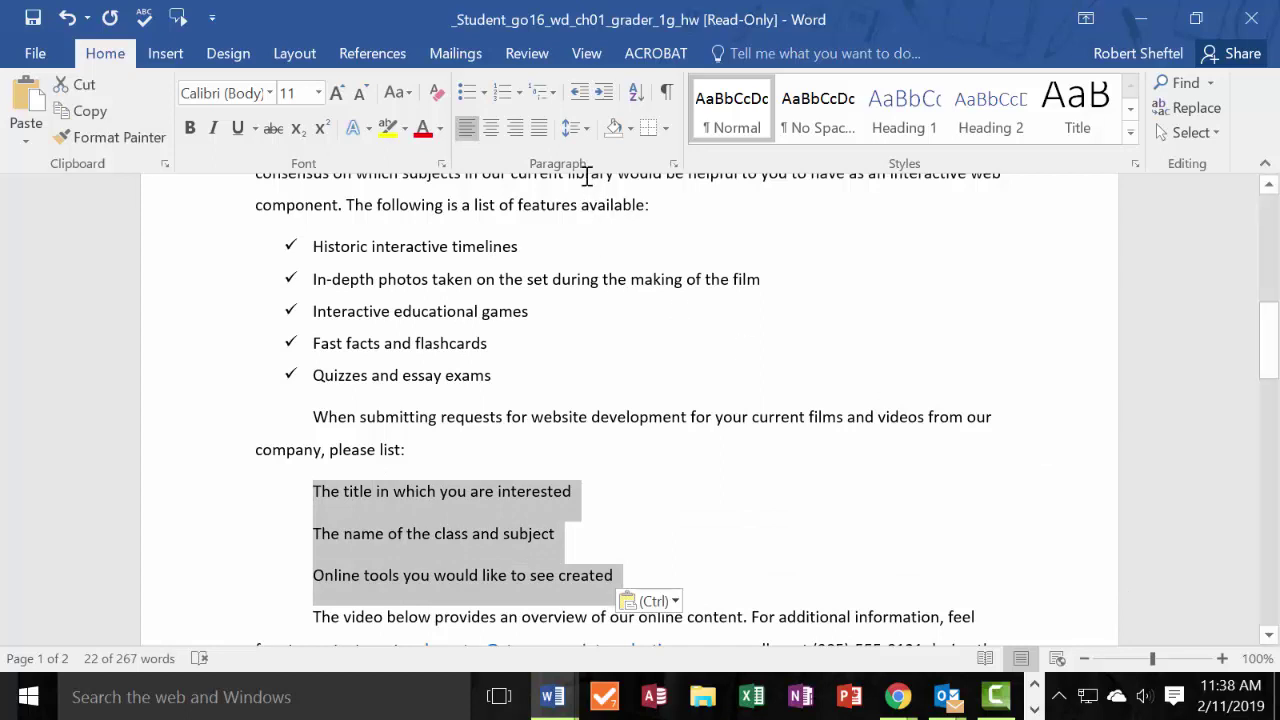
{"action": "left_click", "coordinate": [608, 92]}
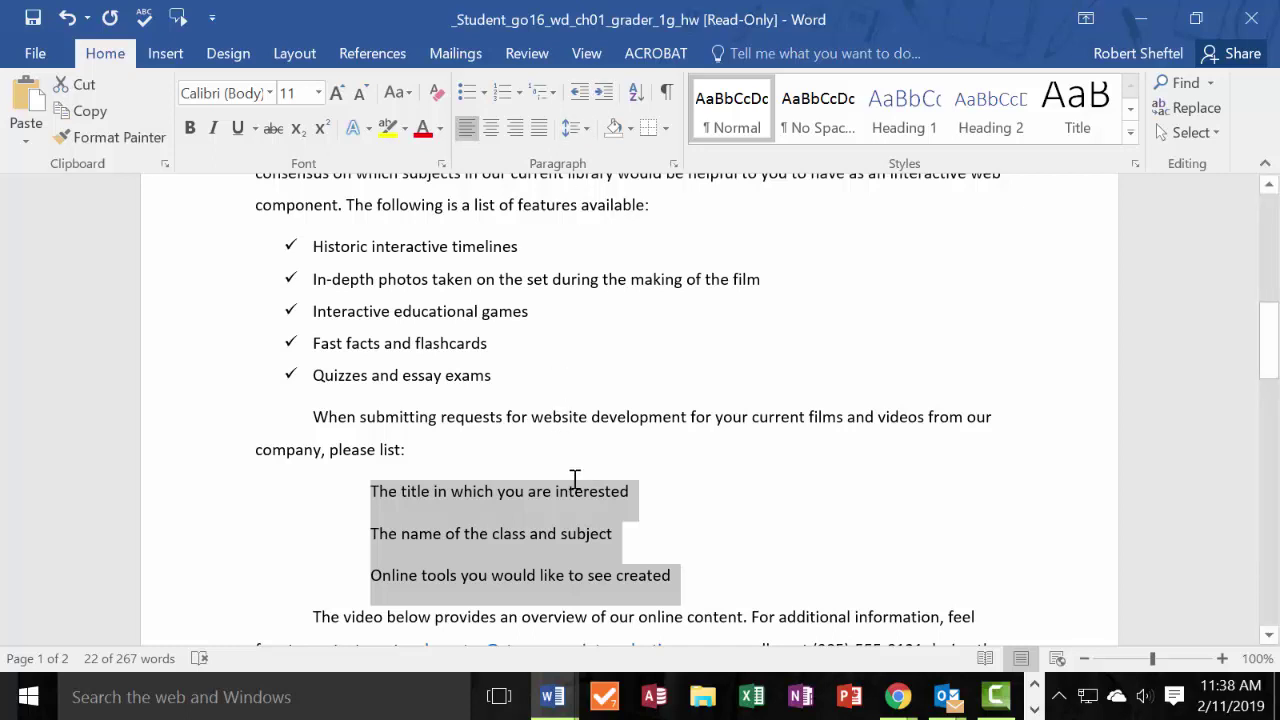
{"action": "left_click", "coordinate": [581, 93]}
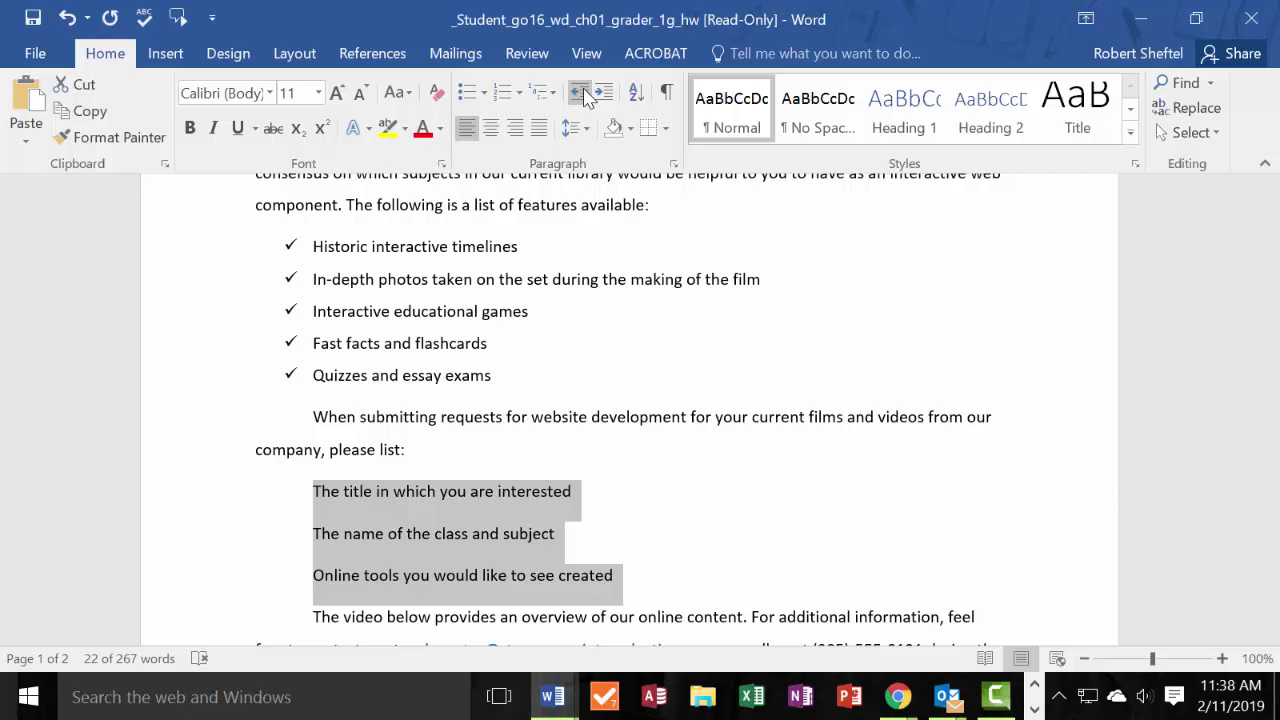
Format the three request items as a numbered list from 1 to 3 with a left indent of 0.25".
{"action": "right_click", "coordinate": [430, 502]}
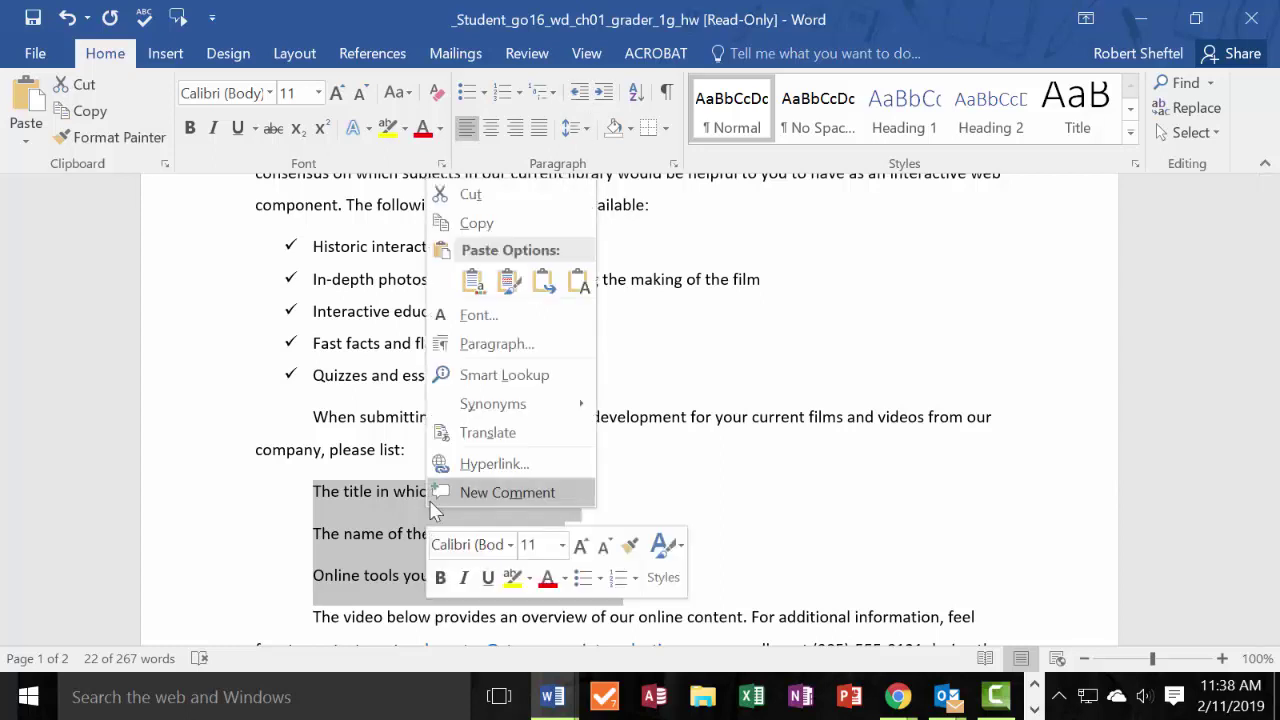
{"action": "left_click", "coordinate": [535, 344]}
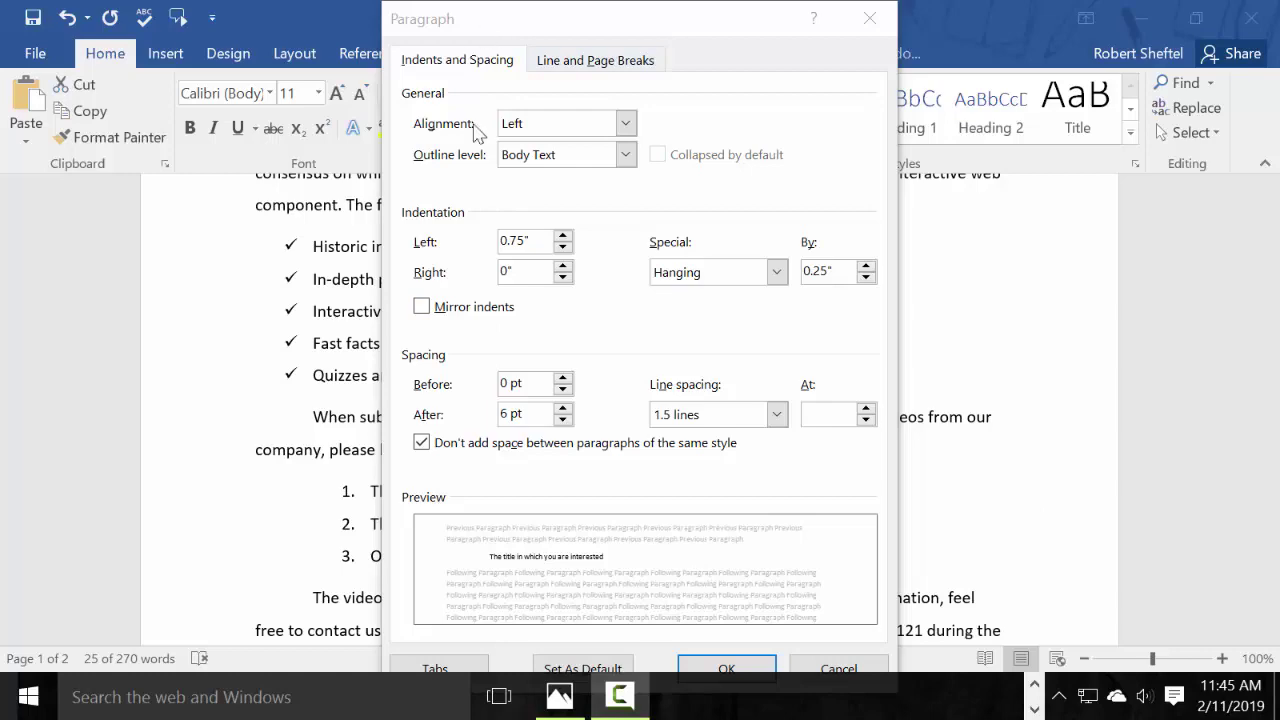
{"action": "left_click", "coordinate": [866, 21]}
{"action": "right_click", "coordinate": [553, 531]}
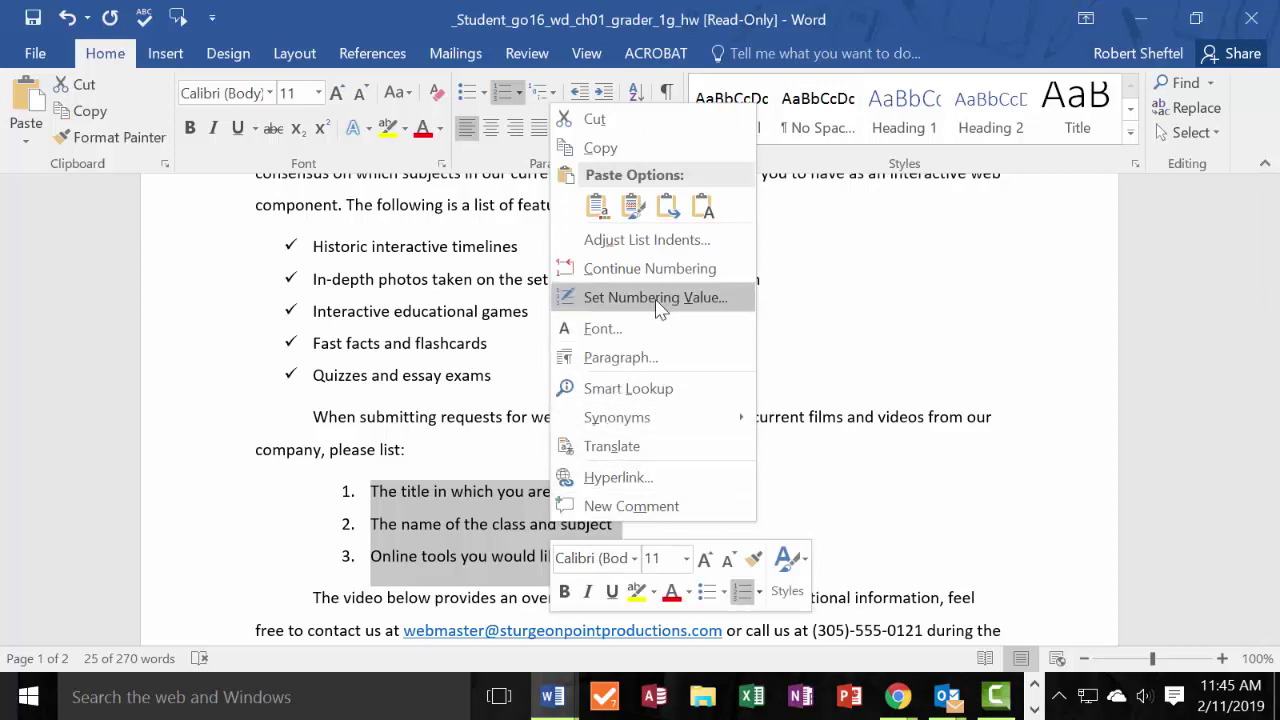
{"action": "left_click", "coordinate": [658, 356]}
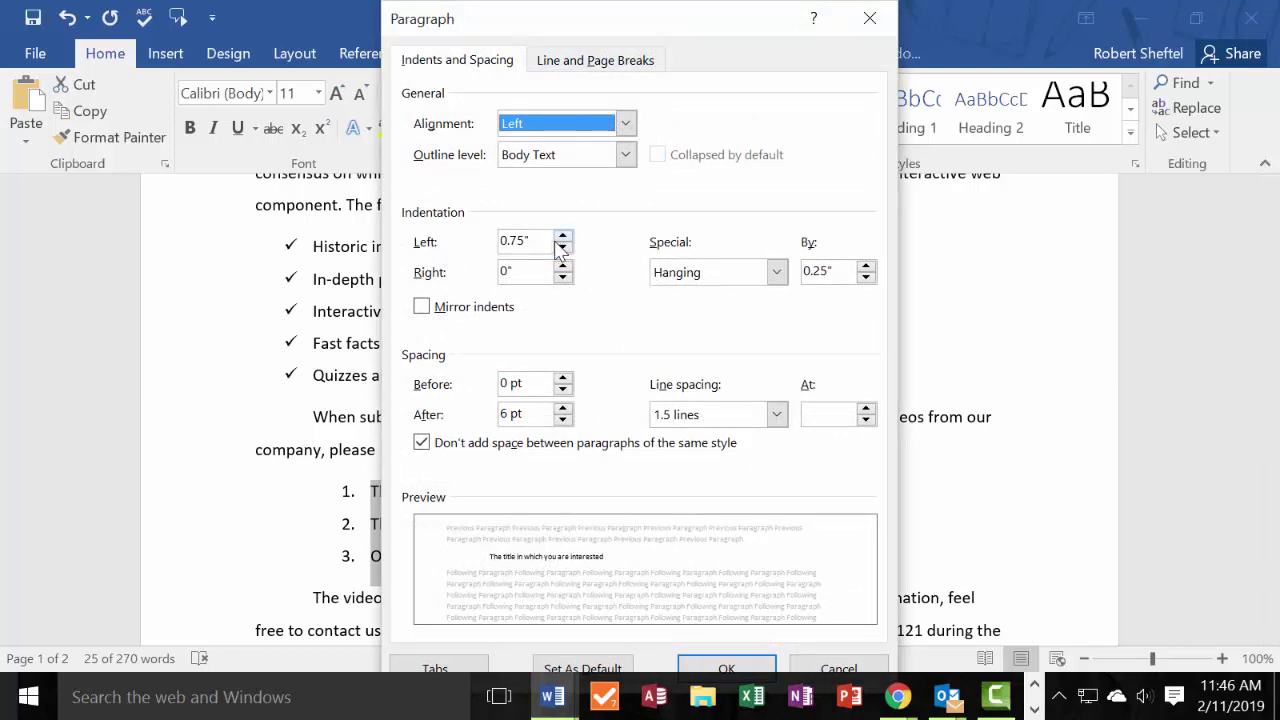
{"action": "left_click", "coordinate": [515, 241]}
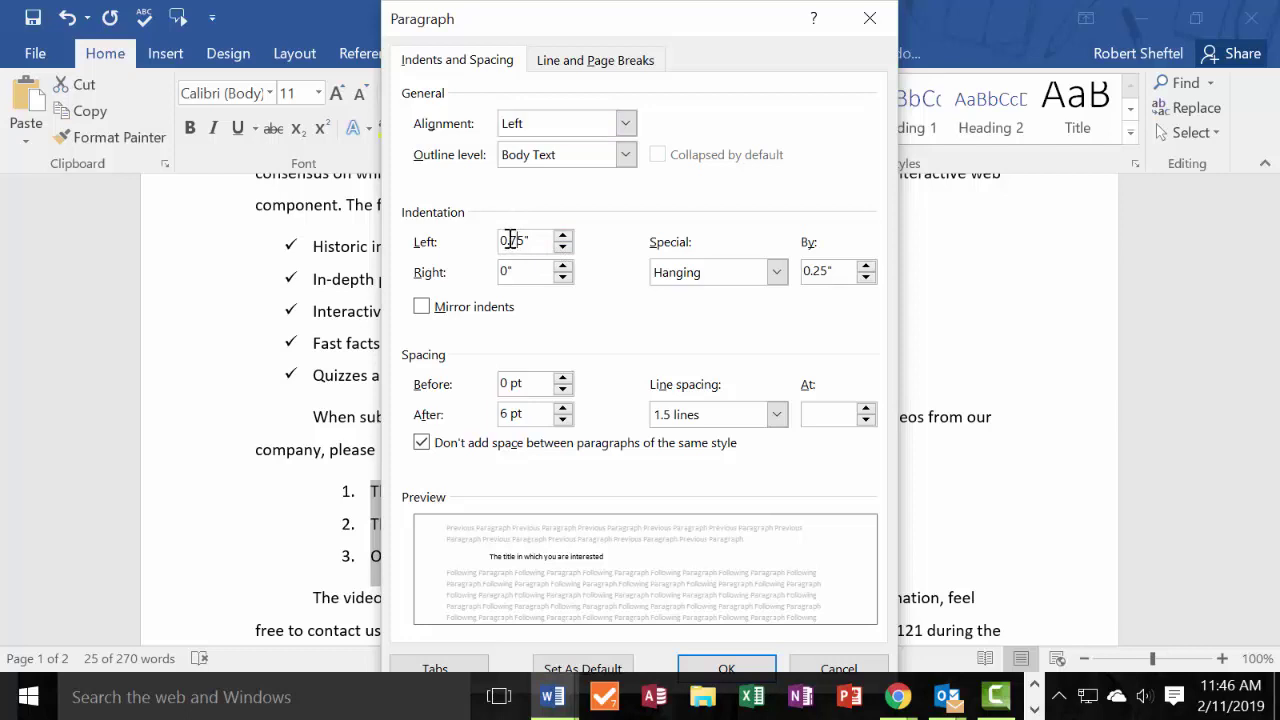
{"action": "key", "text": "BackSpace"}
{"action": "type", "text": "2"}
{"action": "left_click", "coordinate": [757, 668]}
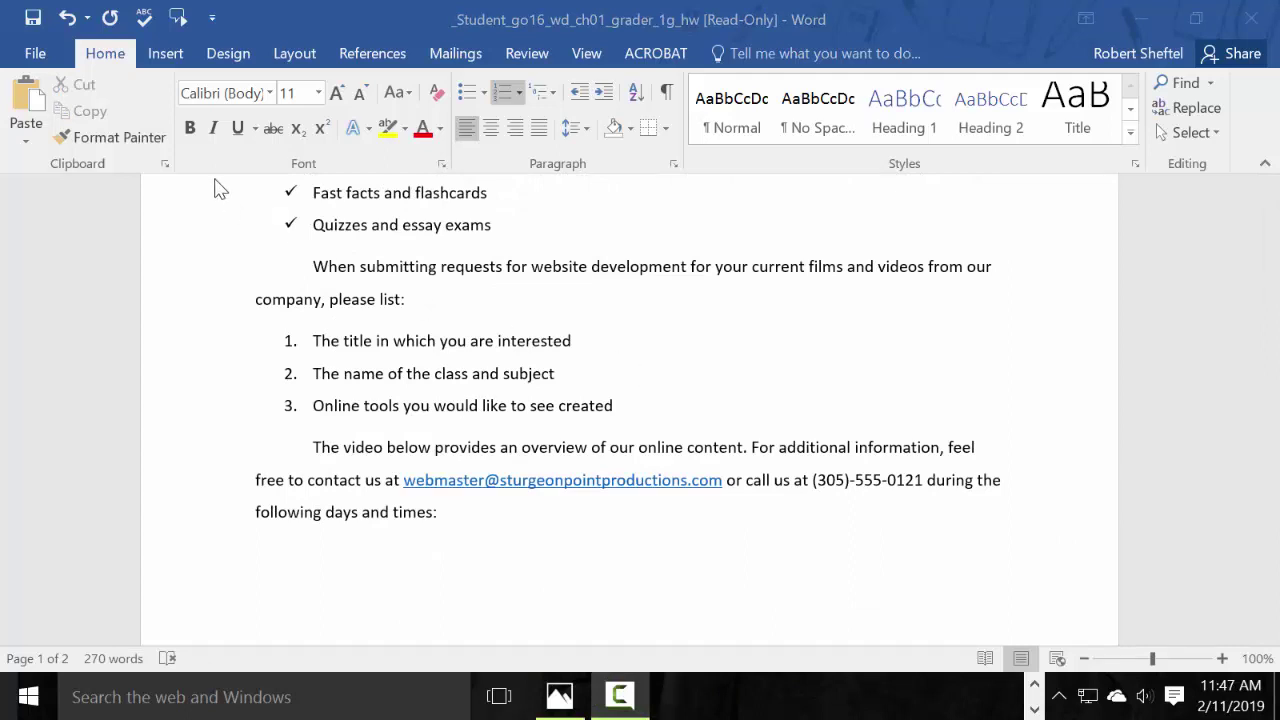
Insert a Basic Chevron Process SmartArt graphic after the third numbered item.
{"action": "left_click", "coordinate": [172, 54]}
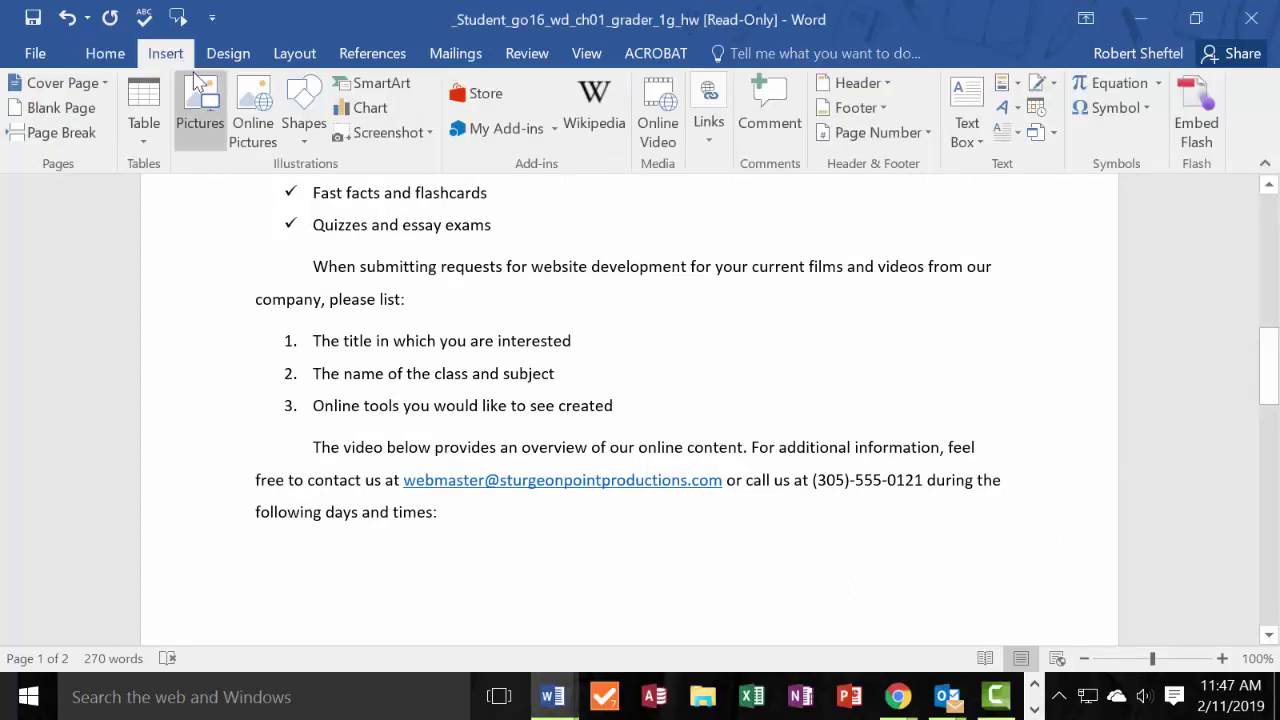
{"action": "left_click", "coordinate": [408, 88]}
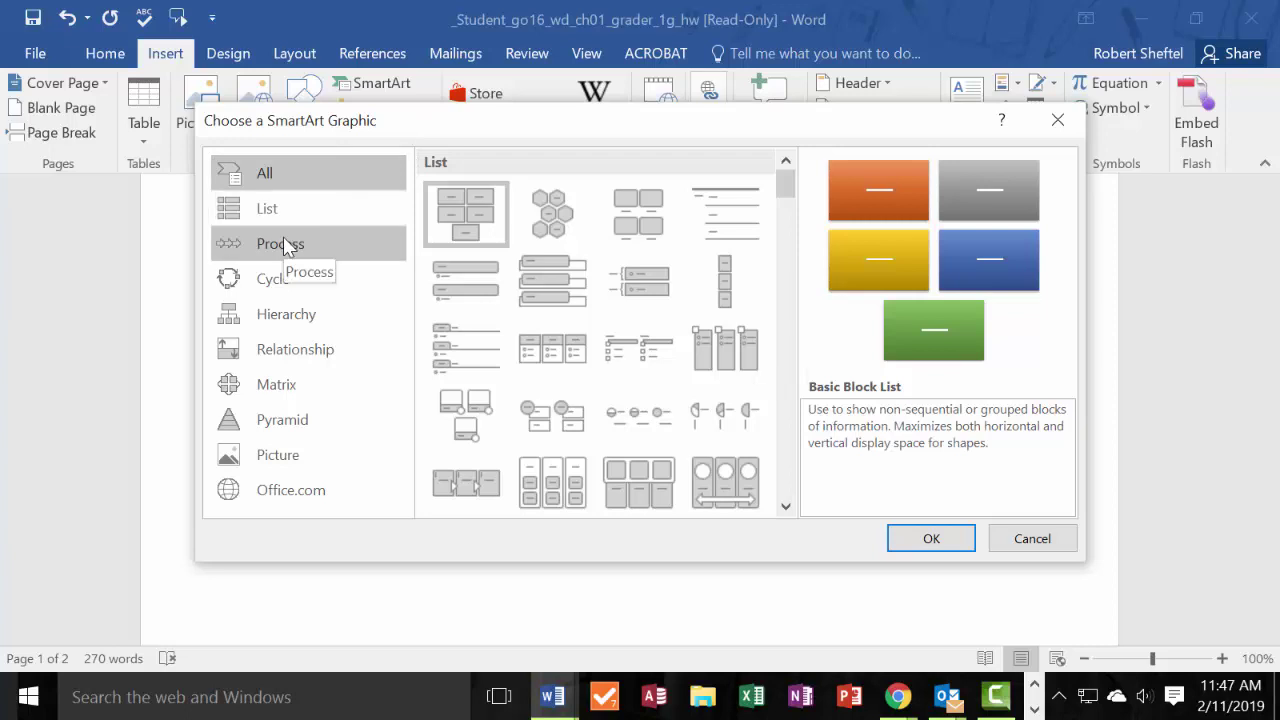
{"action": "left_click", "coordinate": [283, 244]}
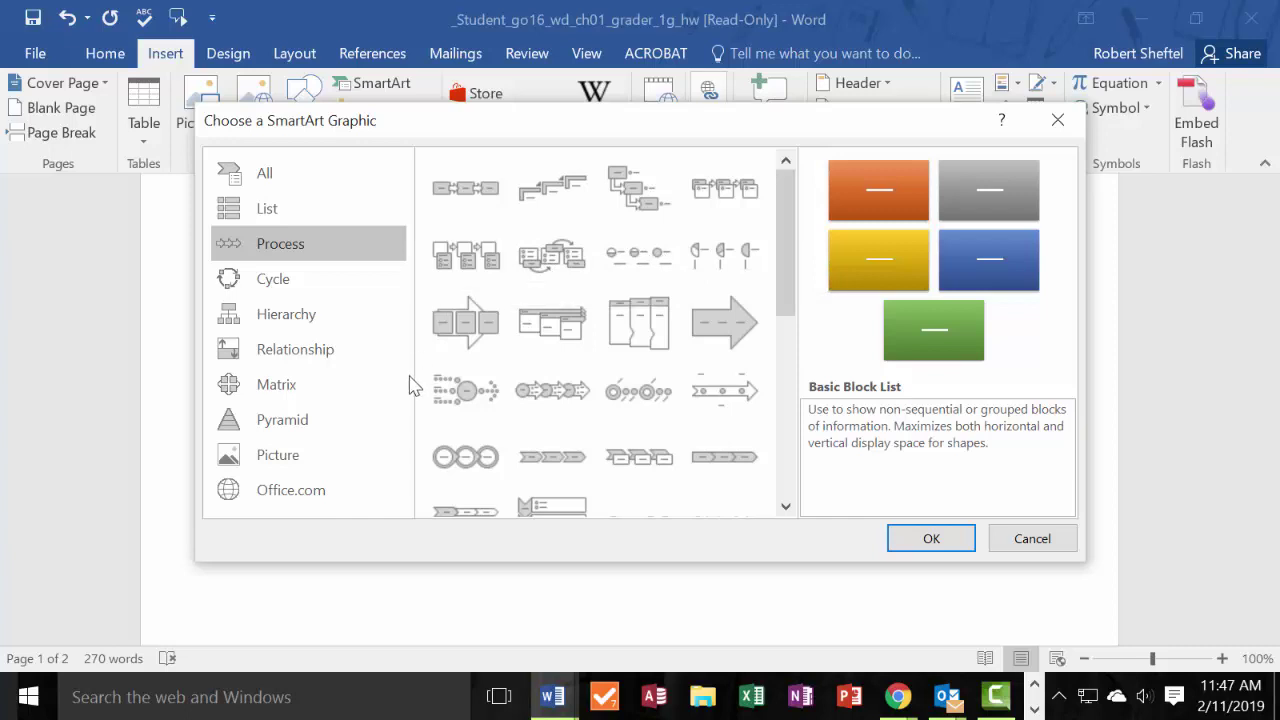
{"action": "left_click", "coordinate": [440, 455]}
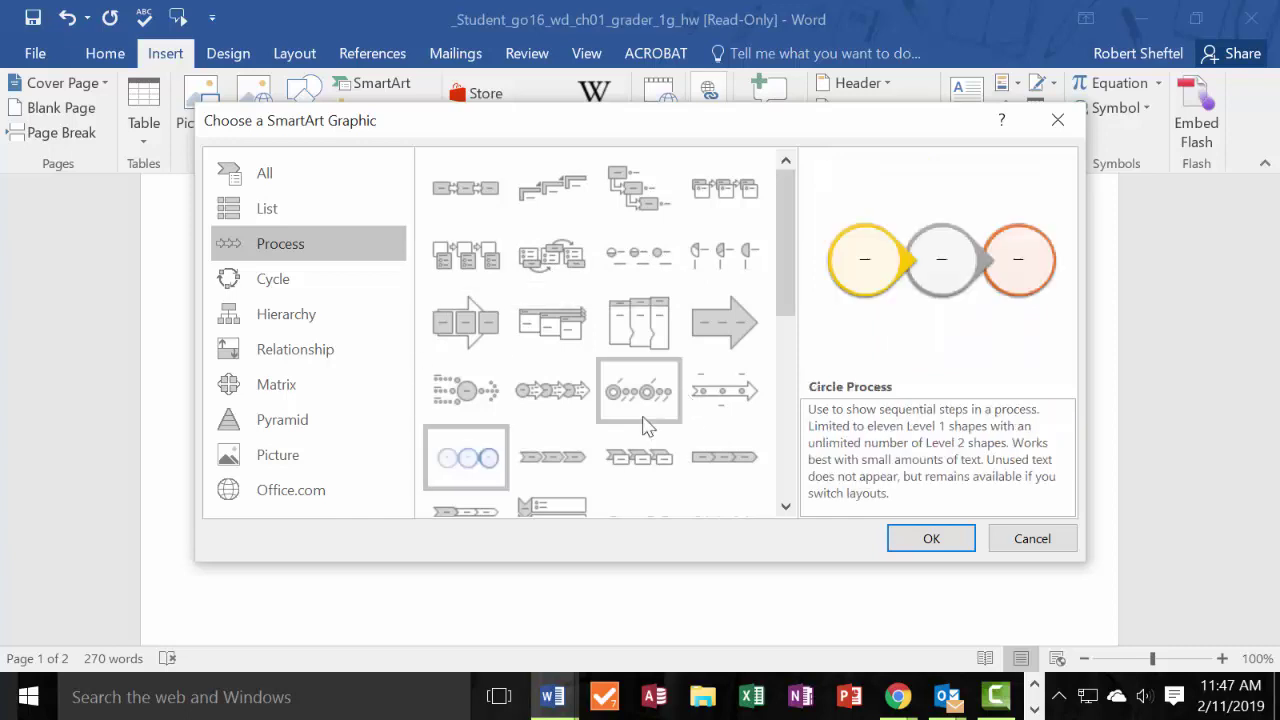
{"action": "left_click", "coordinate": [557, 461]}
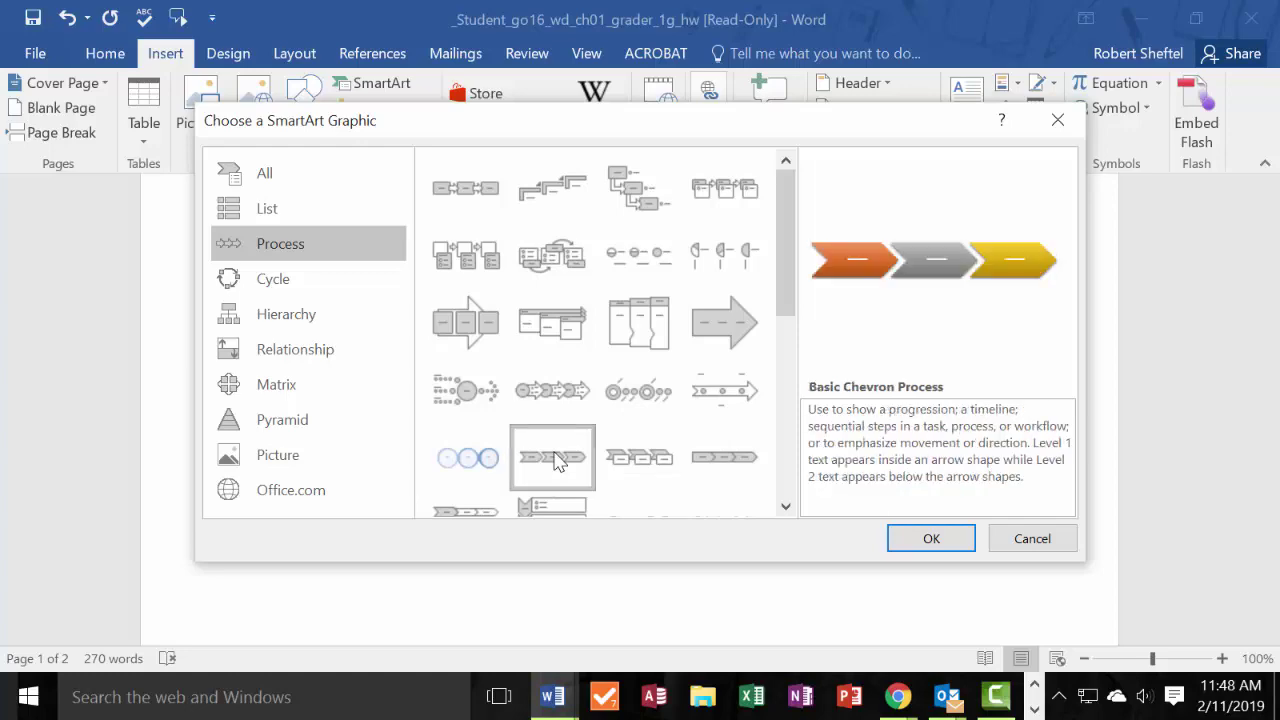
{"action": "left_click", "coordinate": [935, 540]}
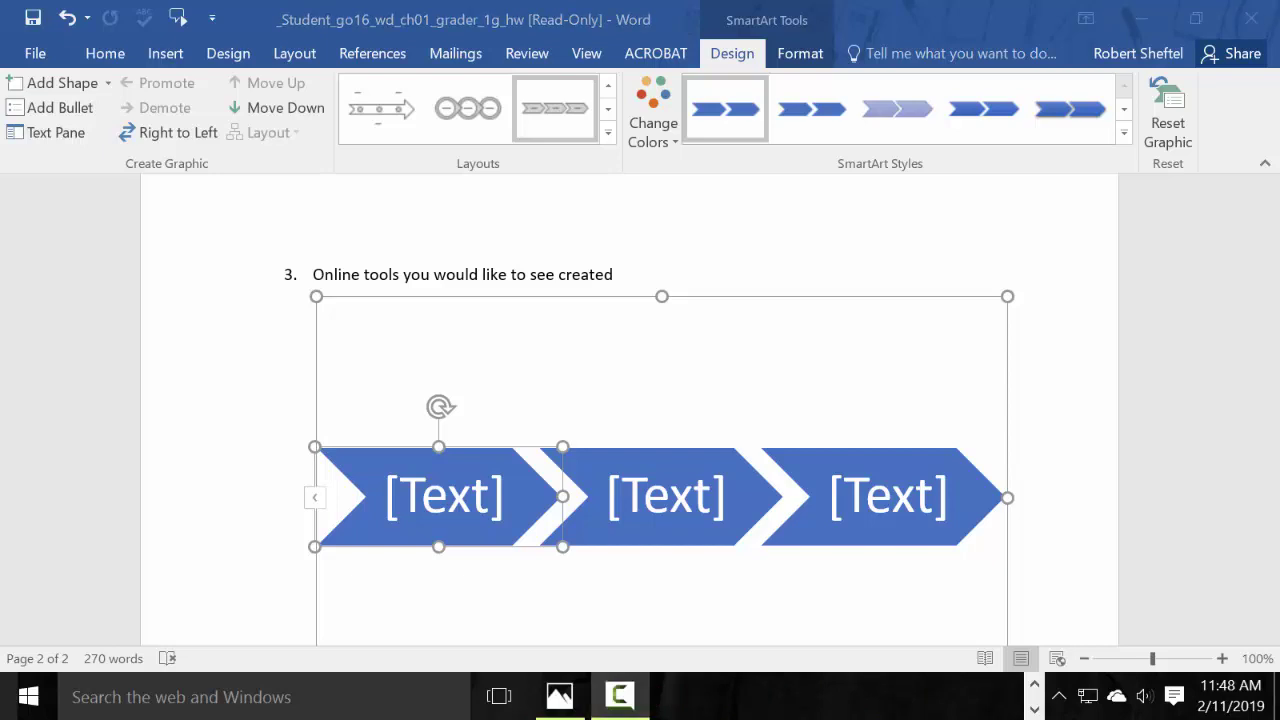
Label the three chevrons View, Interact and Assess in order.
{"action": "left_click", "coordinate": [474, 504]}
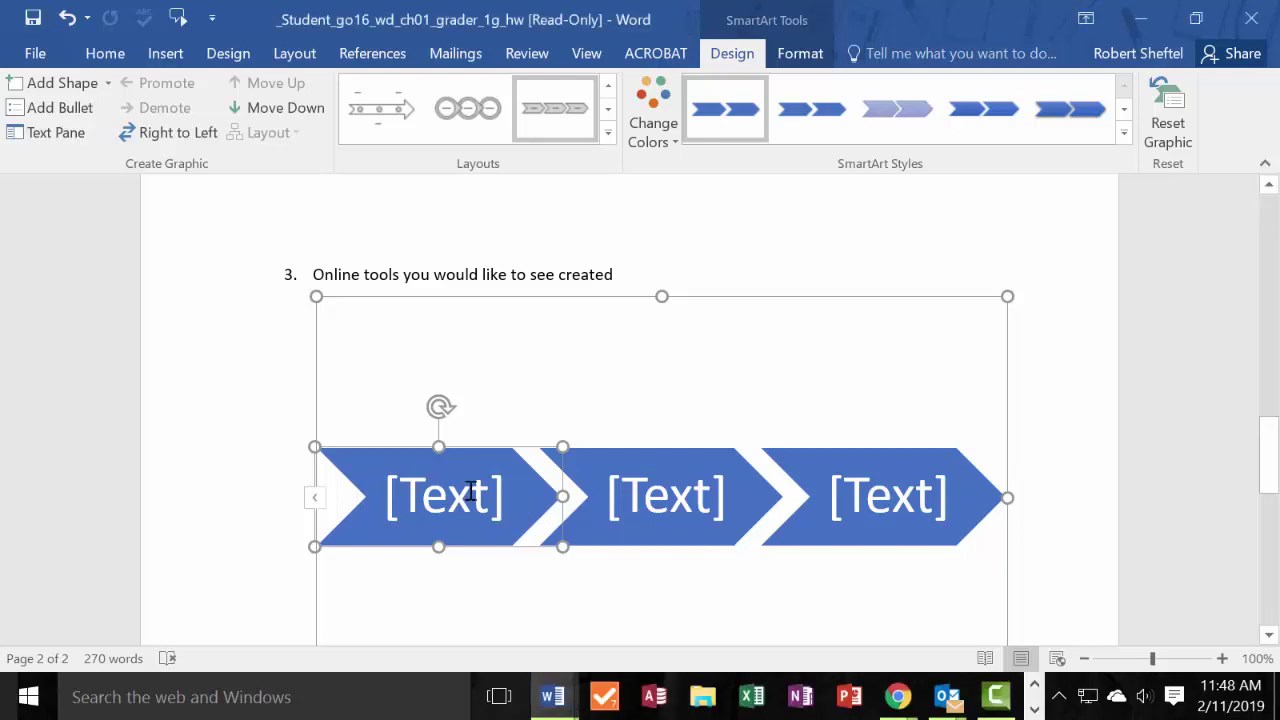
{"action": "type", "text": "View"}
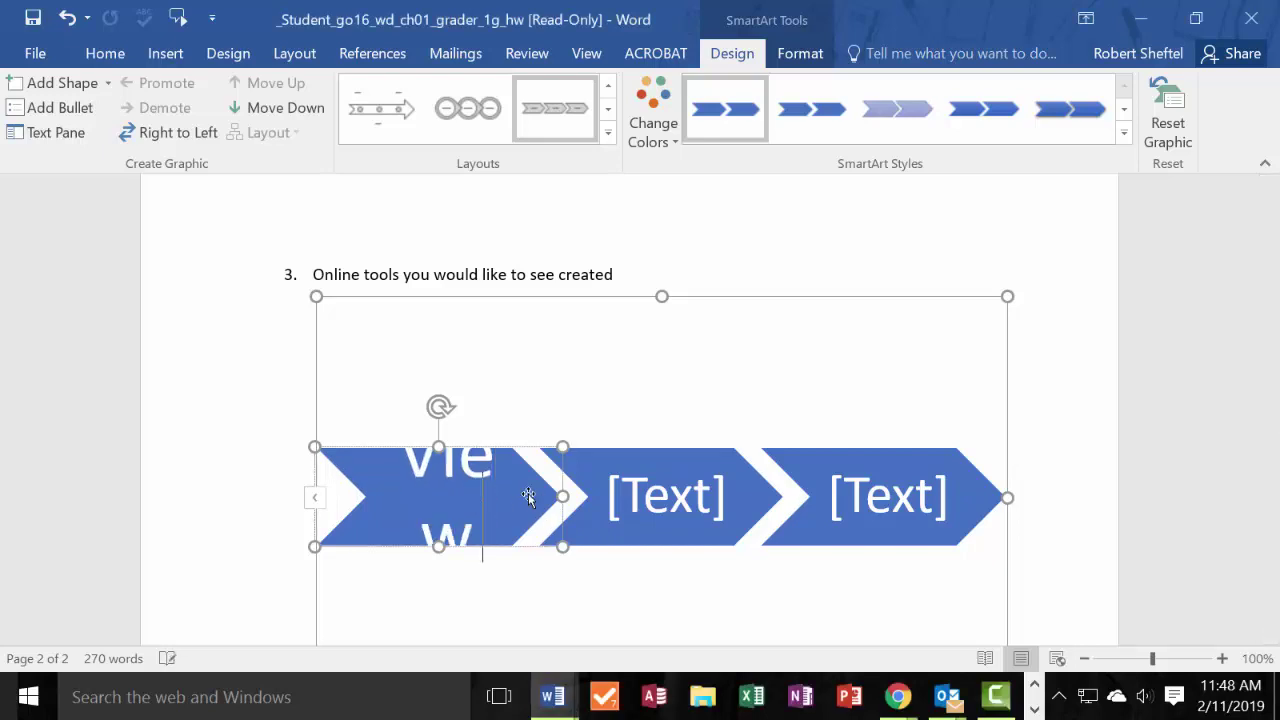
{"action": "left_click", "coordinate": [648, 497]}
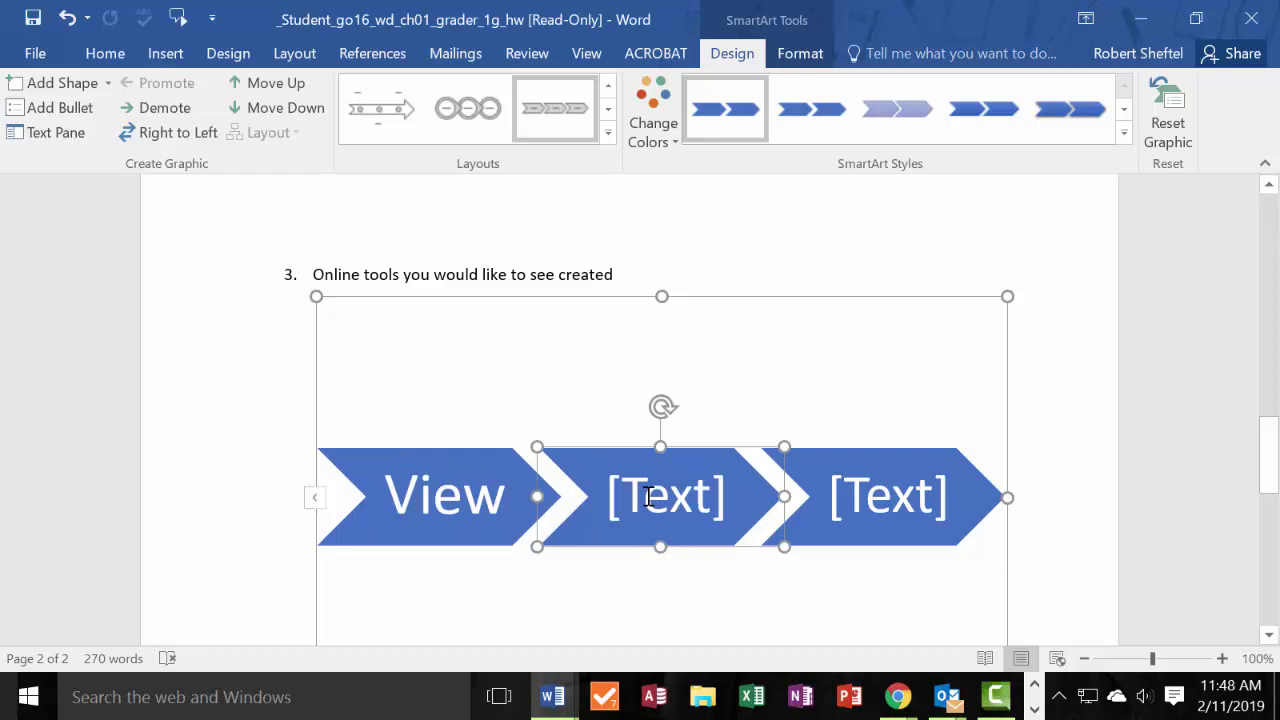
{"action": "type", "text": "Intera"}
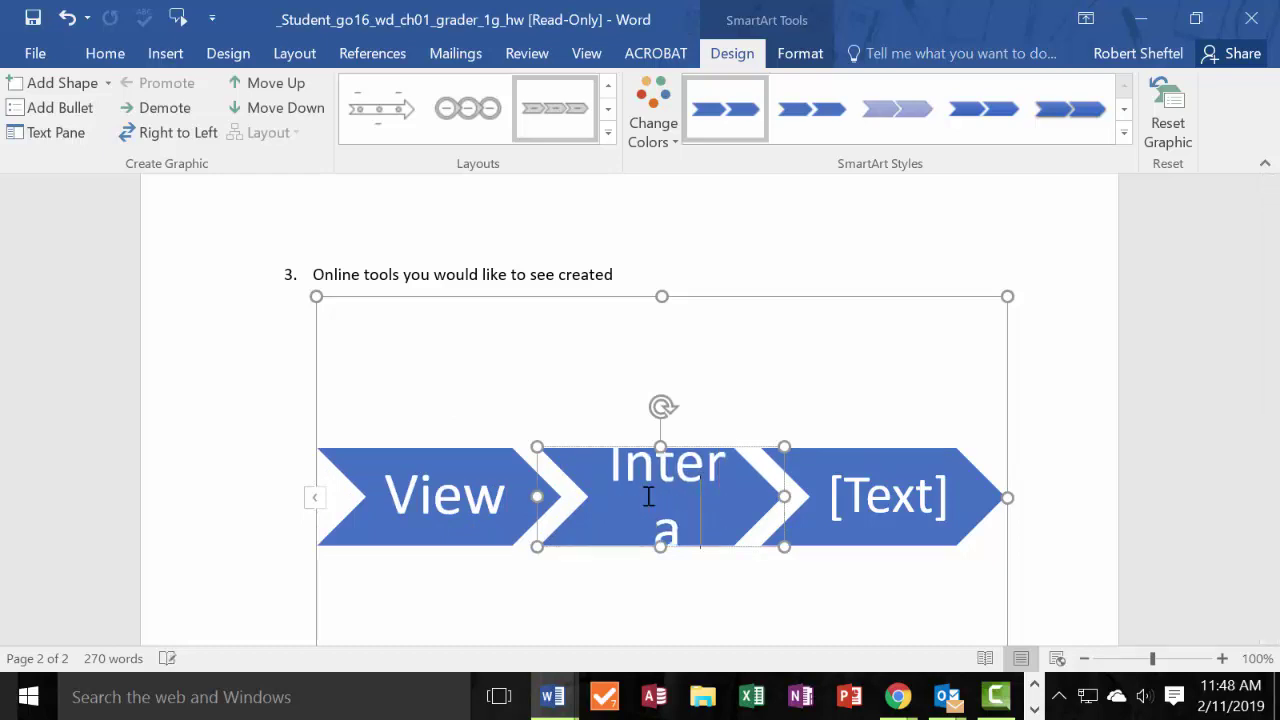
{"action": "type", "text": "ct"}
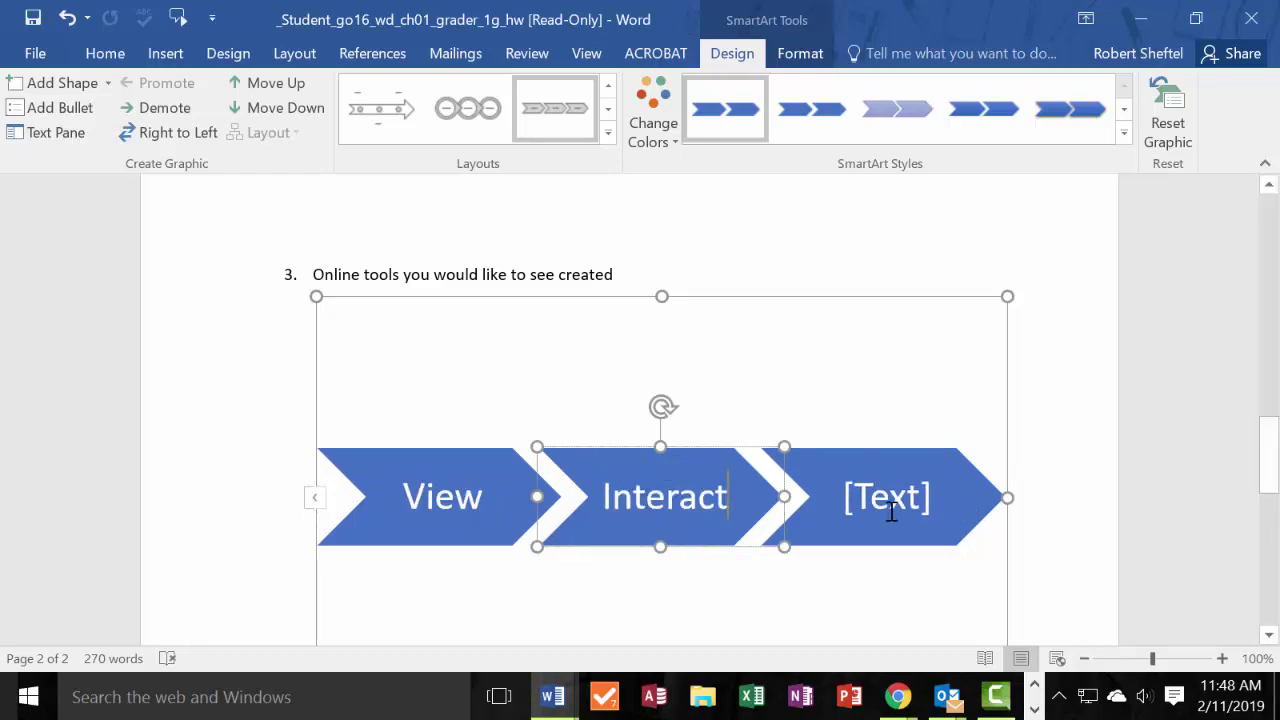
{"action": "left_click", "coordinate": [891, 511]}
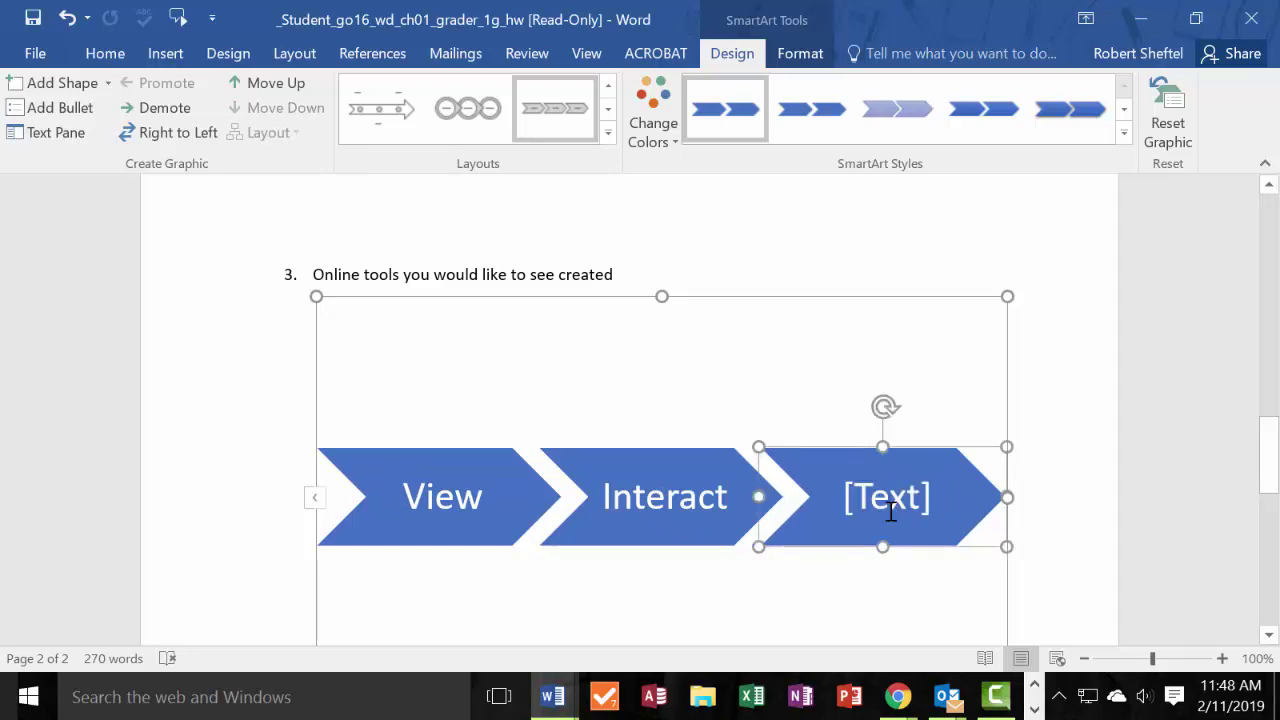
{"action": "type", "text": "As"}
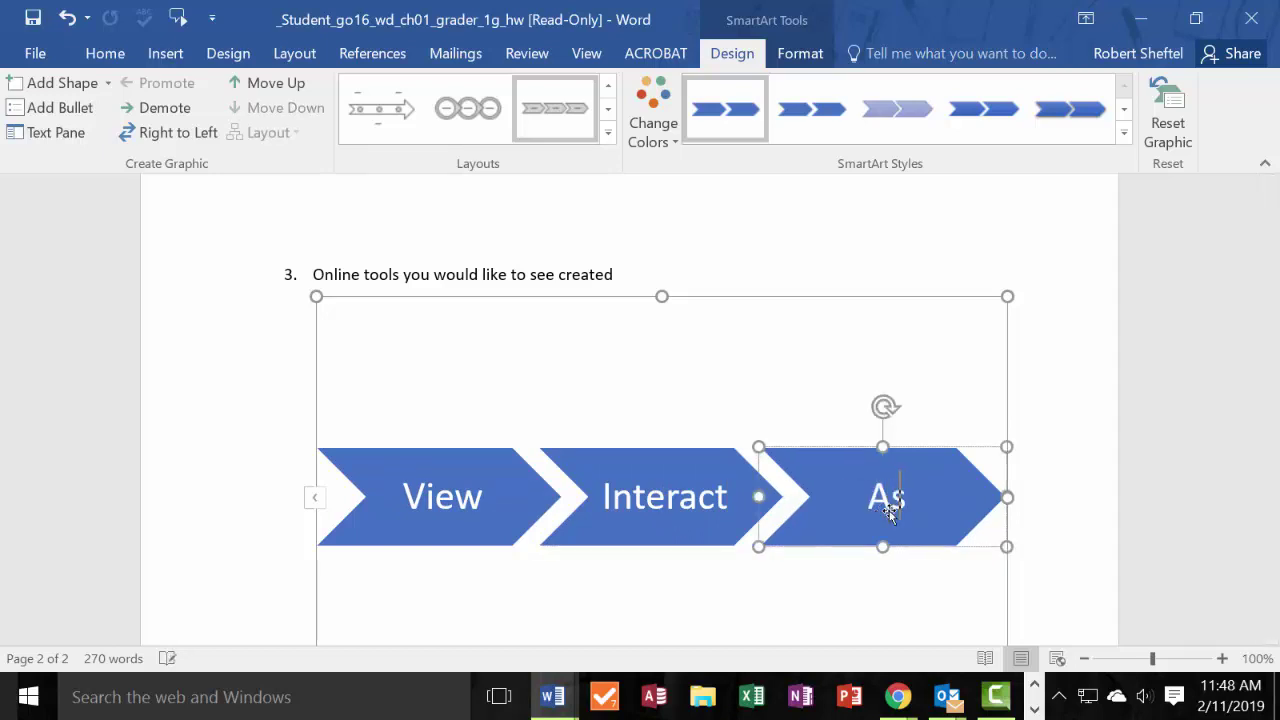
{"action": "type", "text": "sess"}
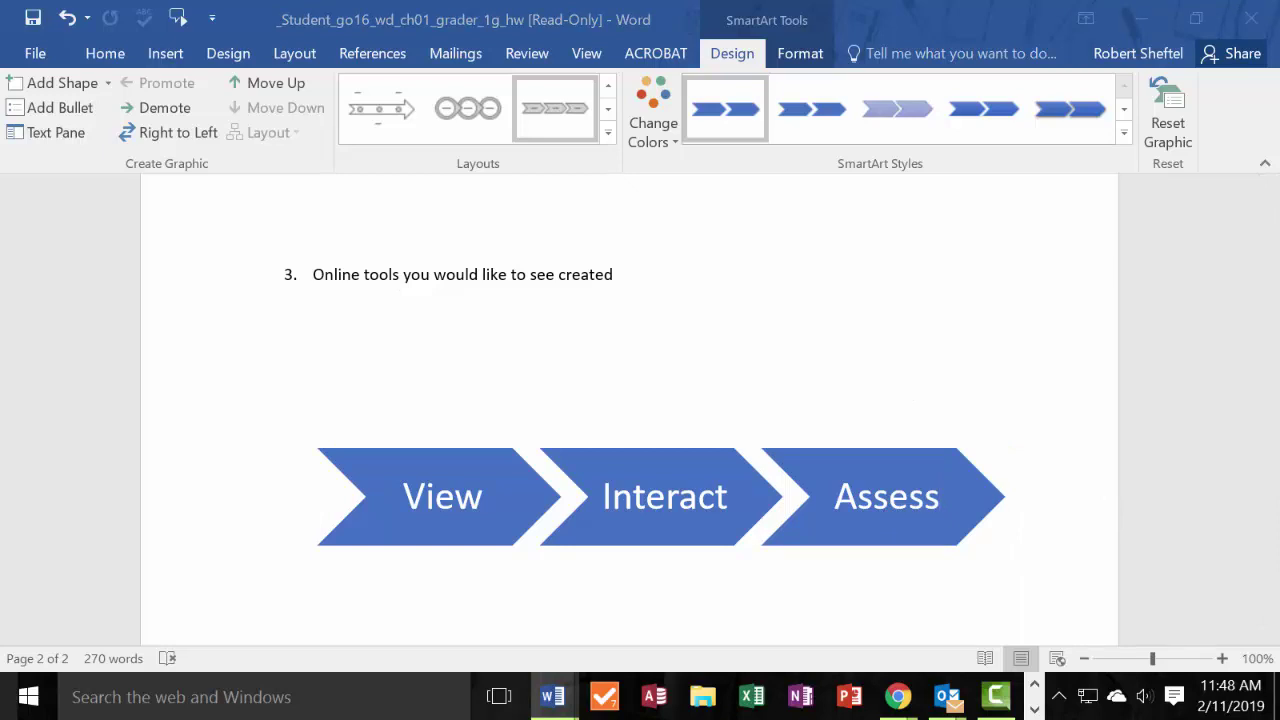
Recolor the SmartArt graphic with the Colorful range that runs from yellow through green to blue.
{"action": "left_click", "coordinate": [807, 507]}
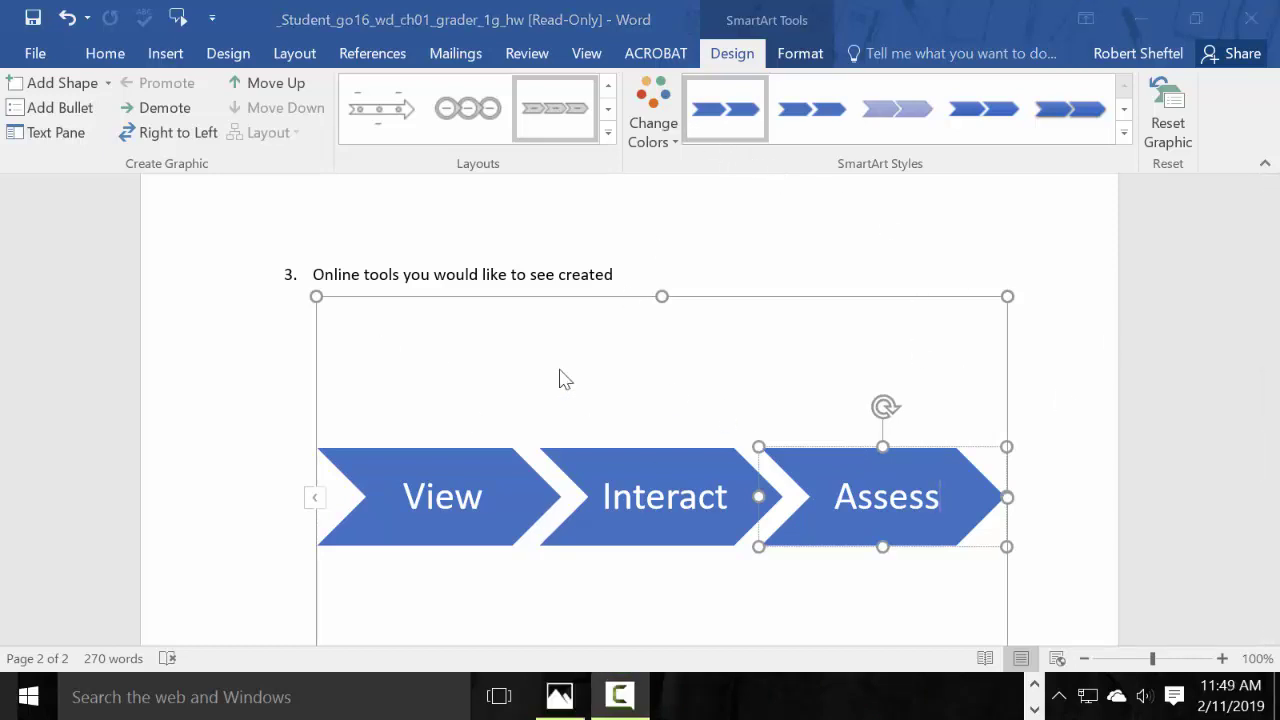
{"action": "left_click", "coordinate": [657, 112]}
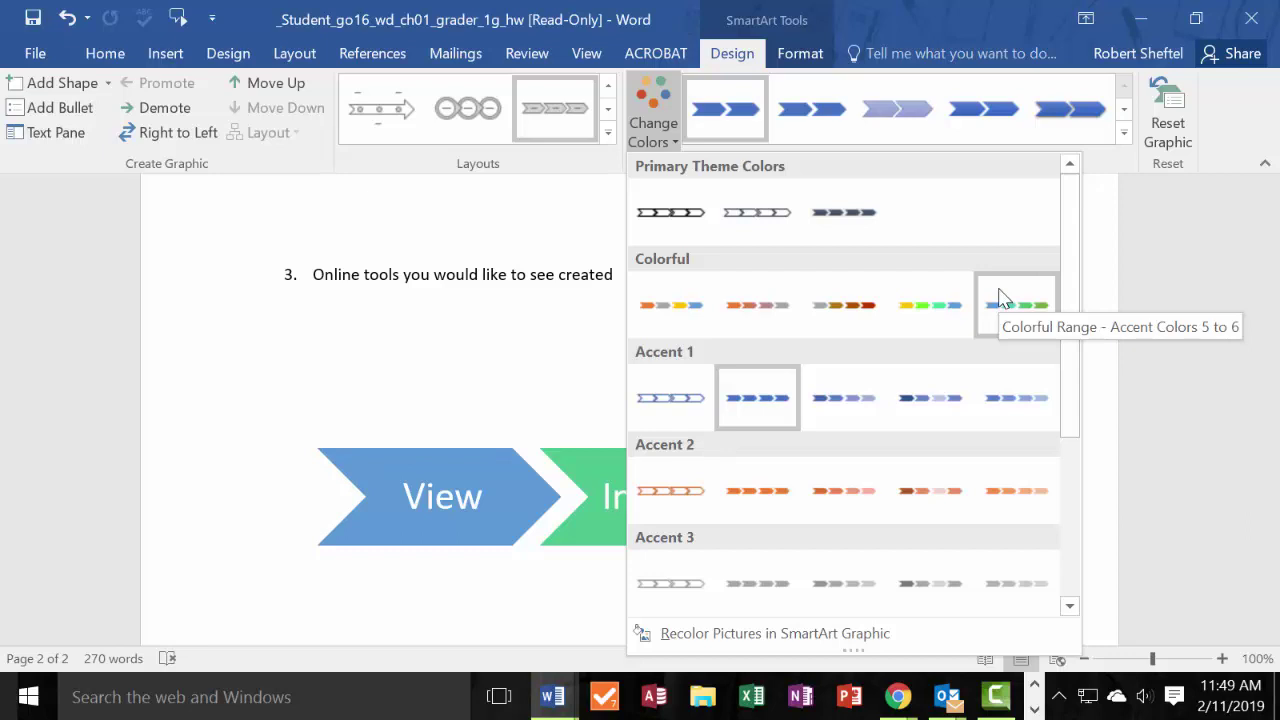
{"action": "left_click", "coordinate": [940, 307]}
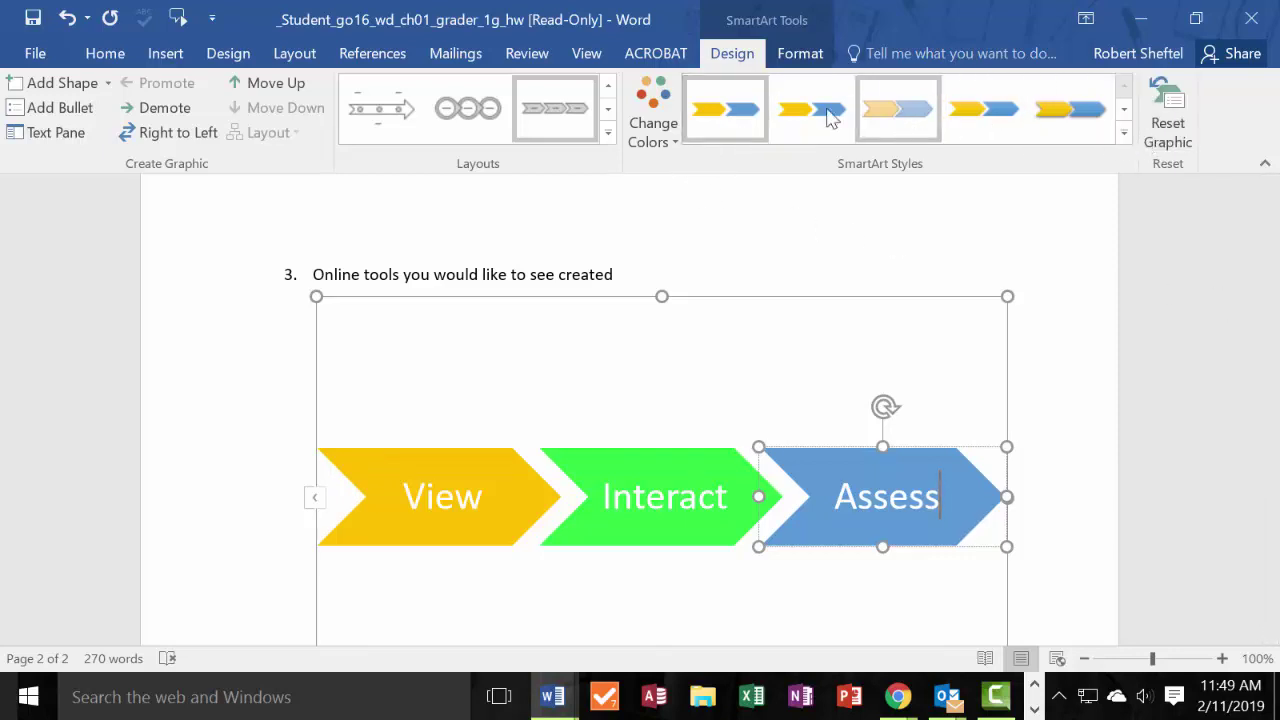
Apply the first style in the second row of the 3-D SmartArt styles to the chevron graphic, leaving the graphic selected.
{"action": "left_click", "coordinate": [1123, 132]}
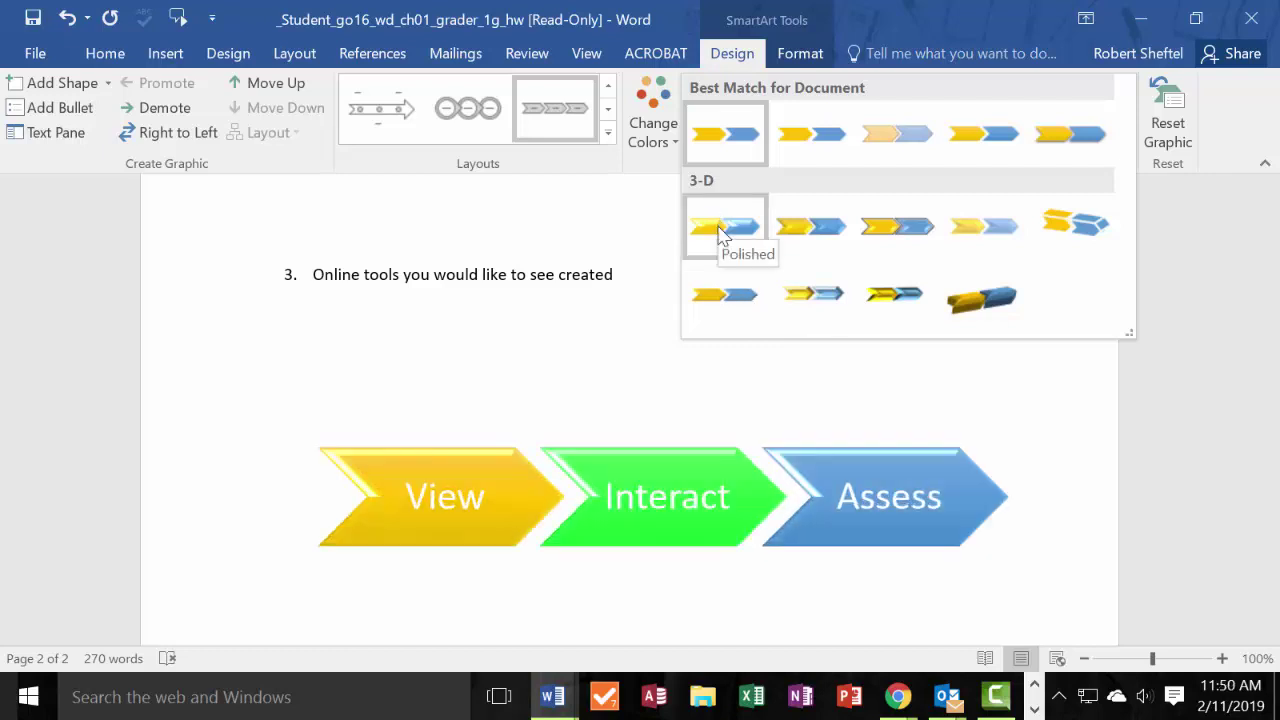
{"action": "left_click", "coordinate": [722, 294]}
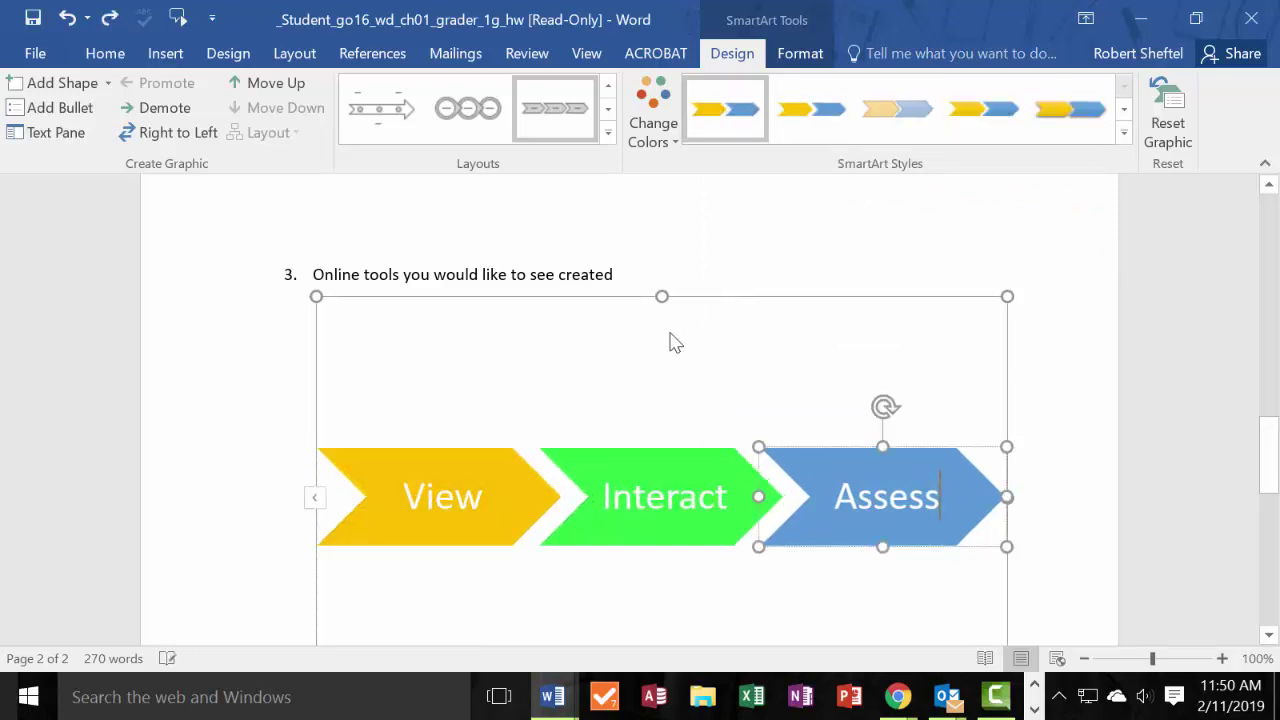
{"action": "left_click", "coordinate": [750, 296]}
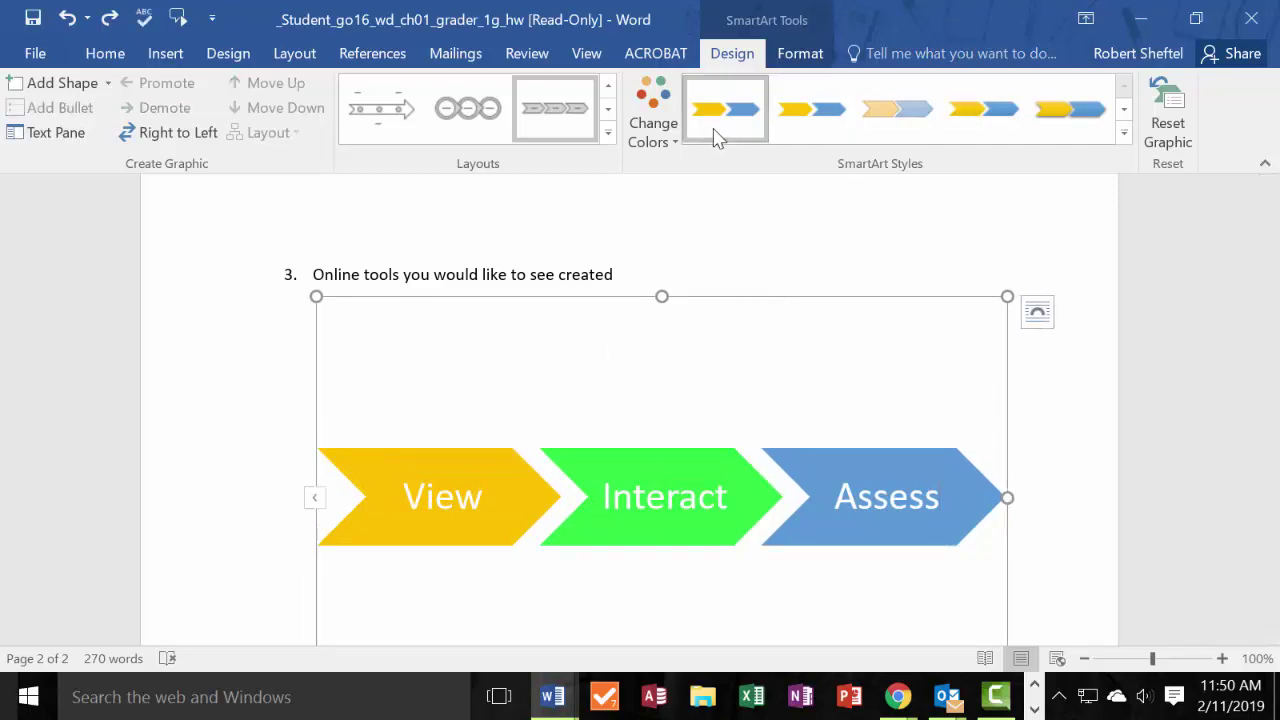
{"action": "left_click", "coordinate": [1124, 132]}
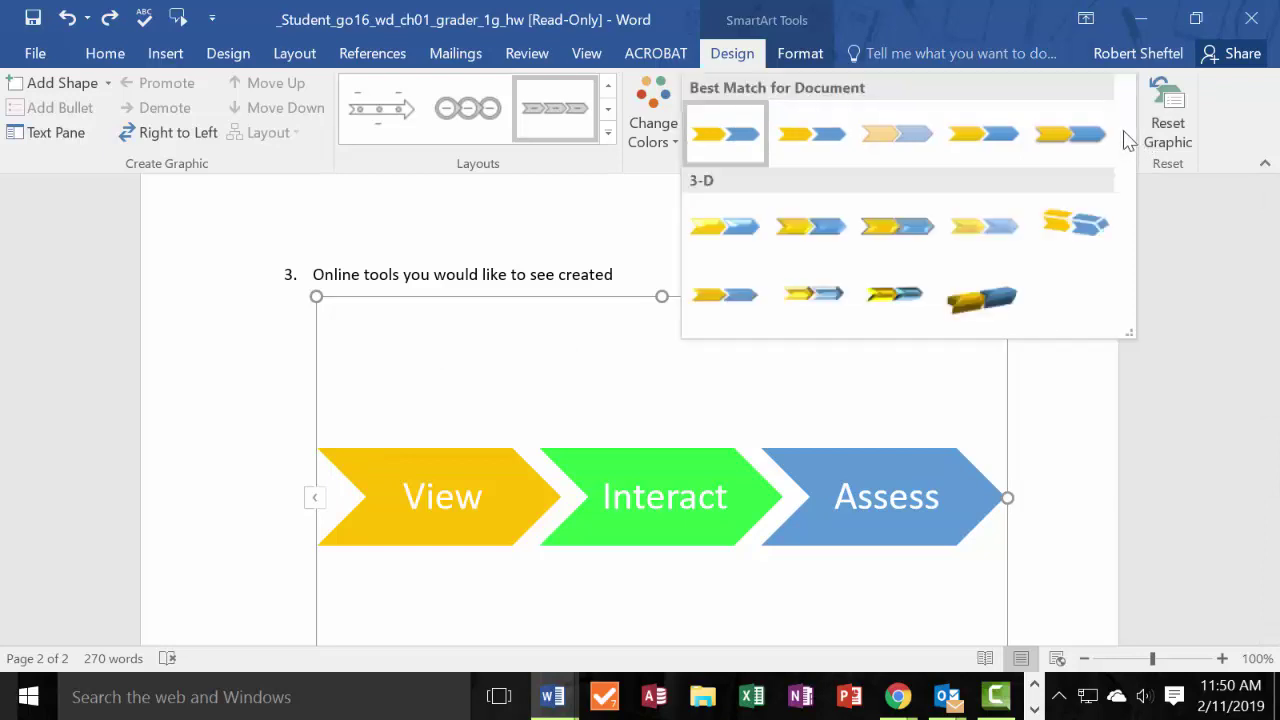
{"action": "left_click", "coordinate": [741, 289]}
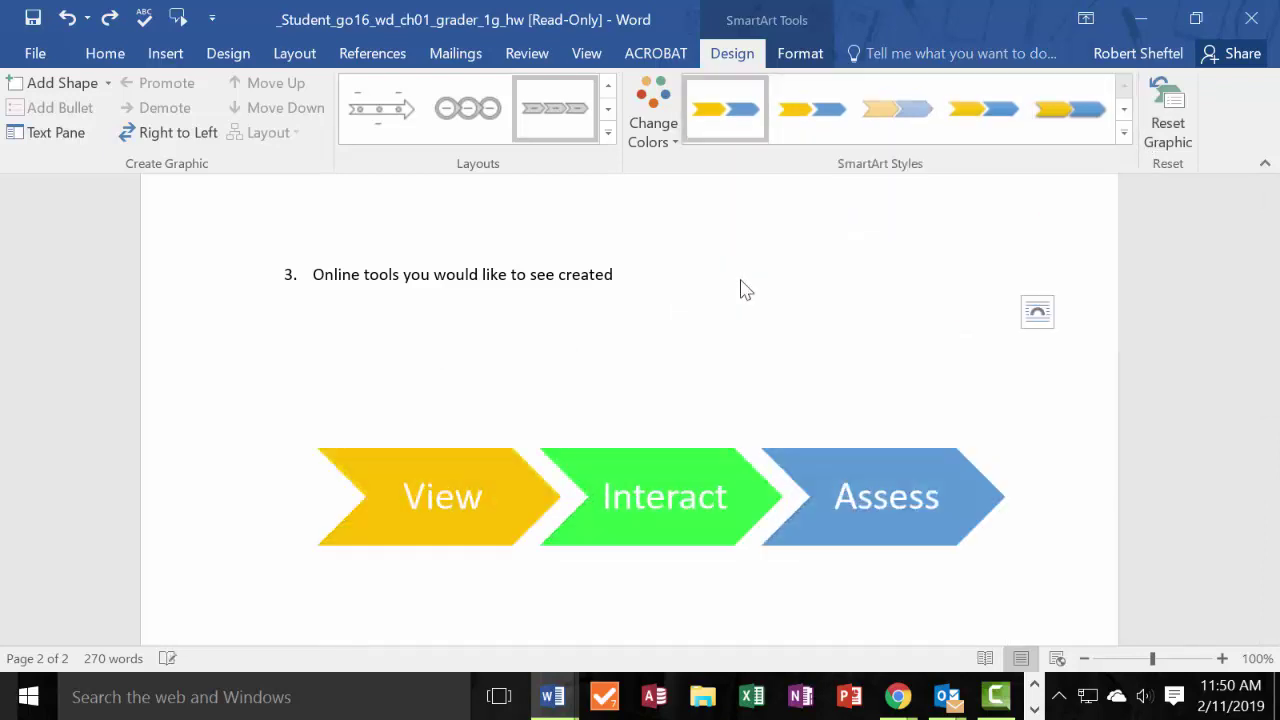
{"action": "left_click", "coordinate": [1109, 330]}
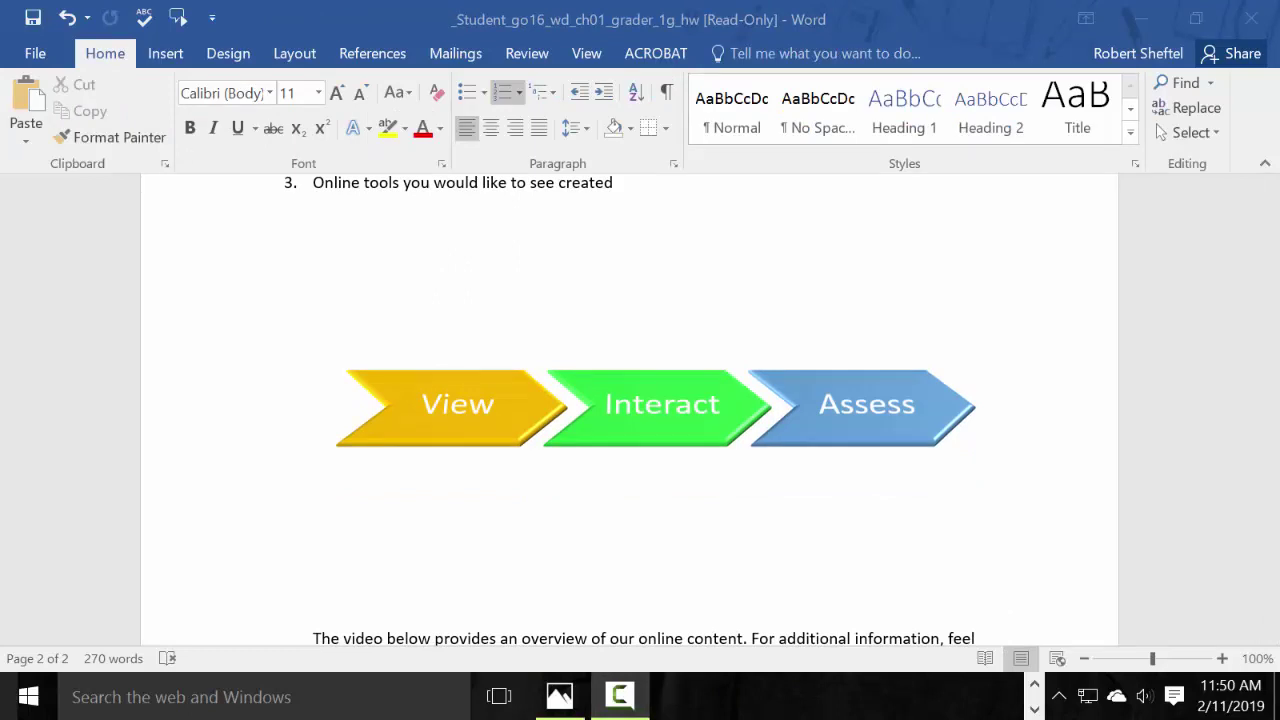
{"action": "left_click", "coordinate": [660, 404]}
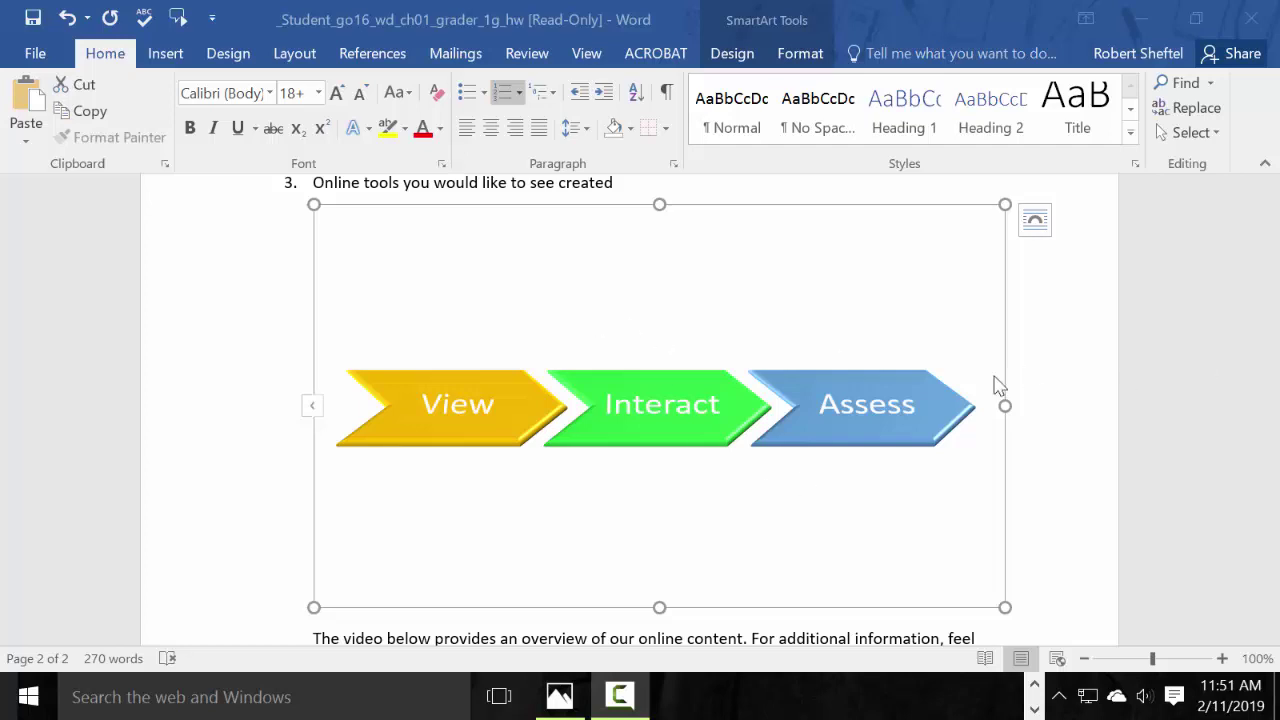
Resize the chevron SmartArt graphic to an absolute height of 1" and an absolute width of 6.5".
{"action": "left_click", "coordinate": [1036, 229]}
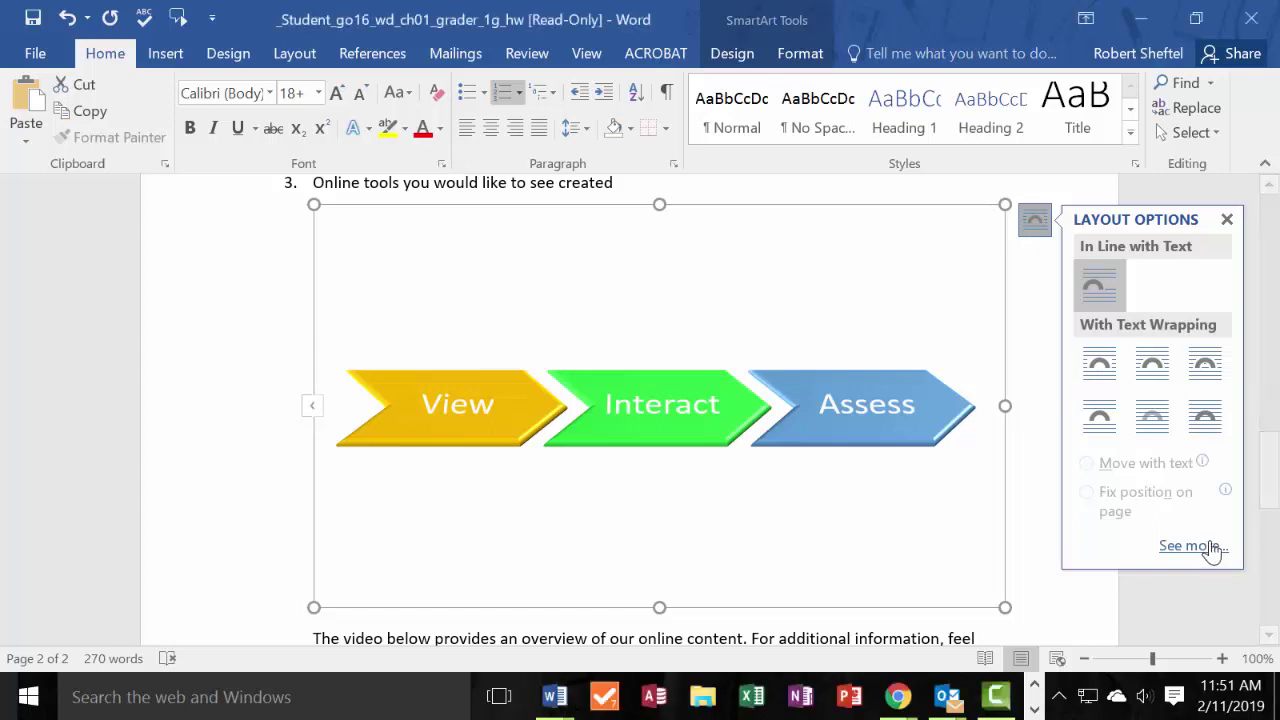
{"action": "left_click", "coordinate": [1206, 549]}
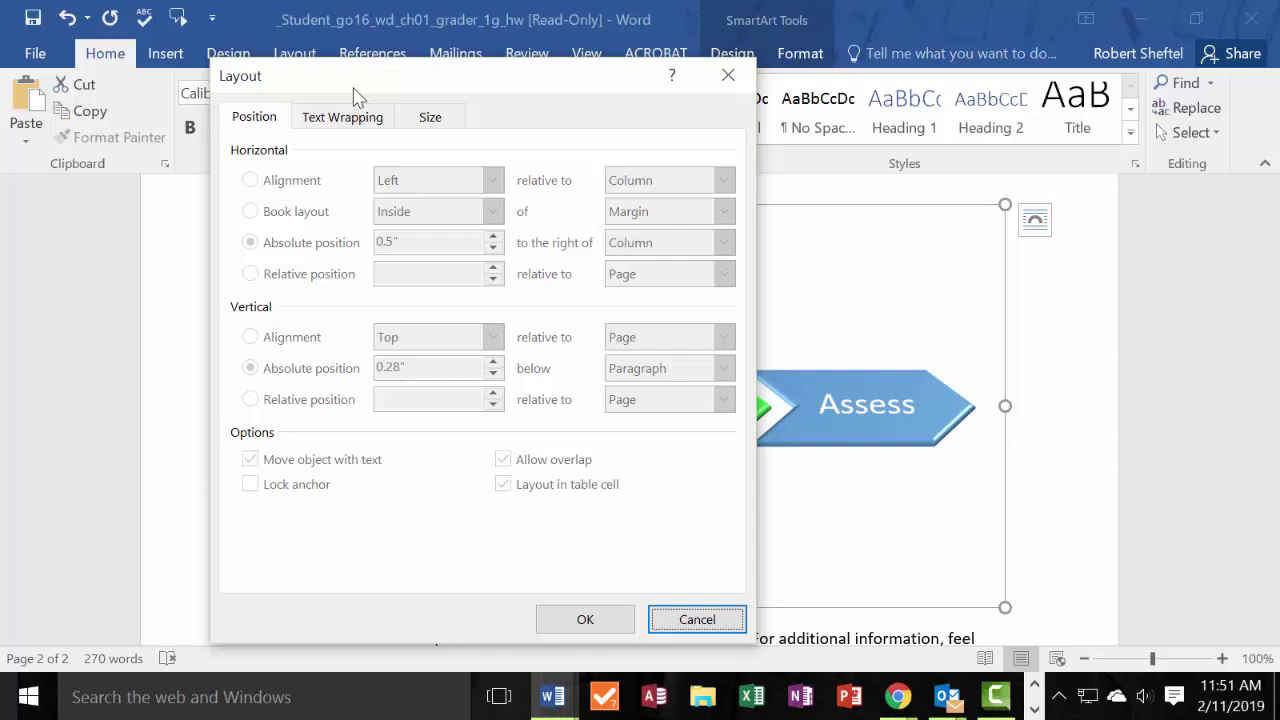
{"action": "left_click", "coordinate": [342, 117]}
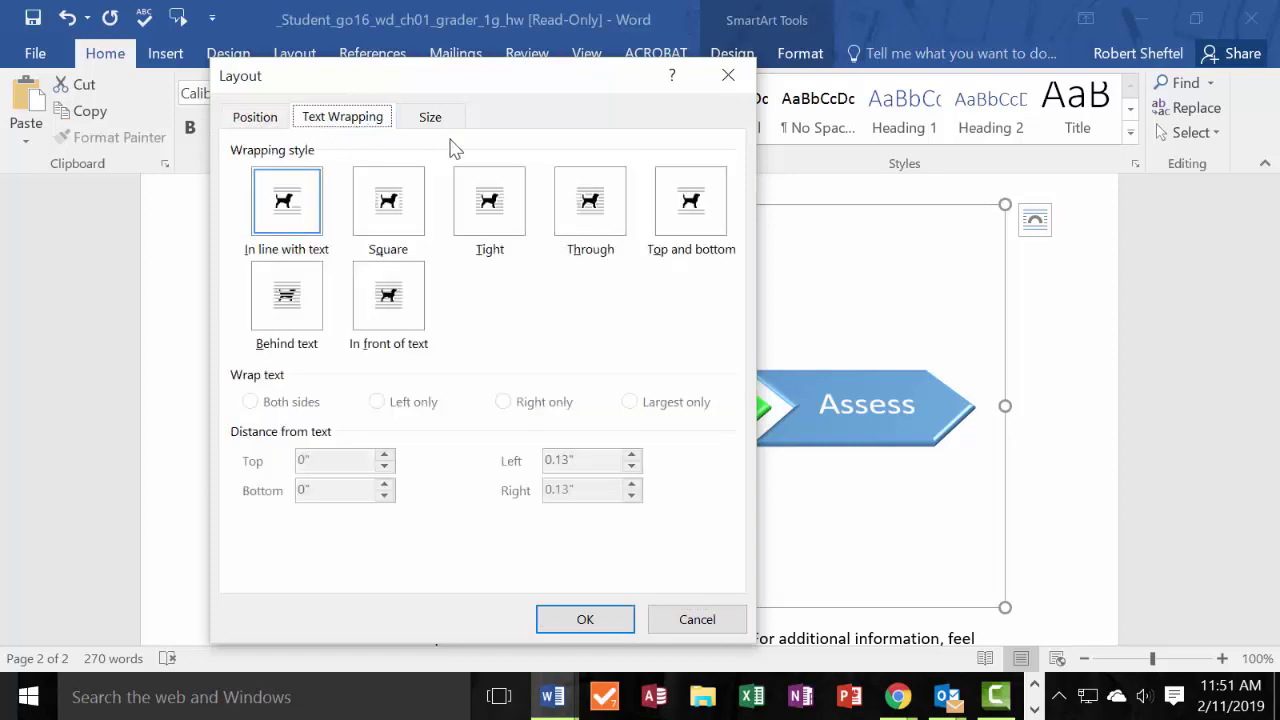
{"action": "left_click", "coordinate": [430, 117]}
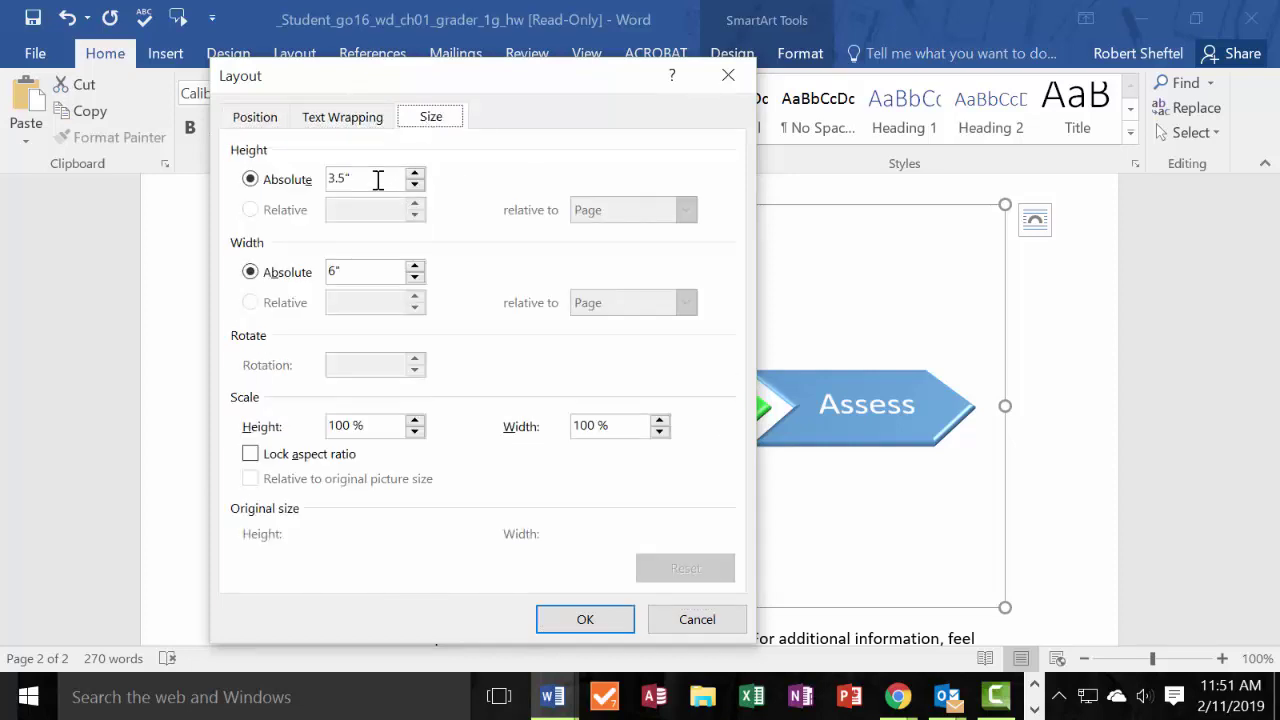
{"action": "left_click_drag", "start_coordinate": [378, 179], "coordinate": [288, 177]}
{"action": "type", "text": "1"}
{"action": "left_click", "coordinate": [360, 271]}
{"action": "left_click_drag", "start_coordinate": [360, 271], "coordinate": [317, 276]}
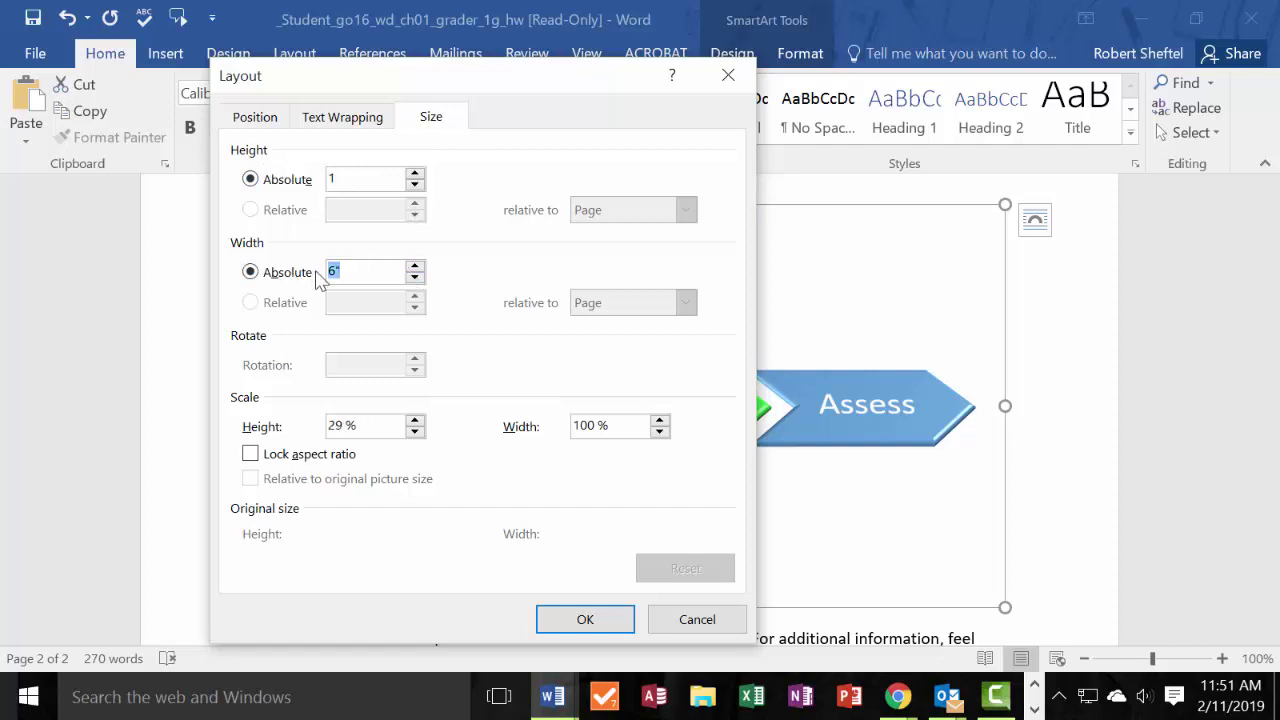
{"action": "type", "text": "6.5"}
{"action": "left_click", "coordinate": [254, 119]}
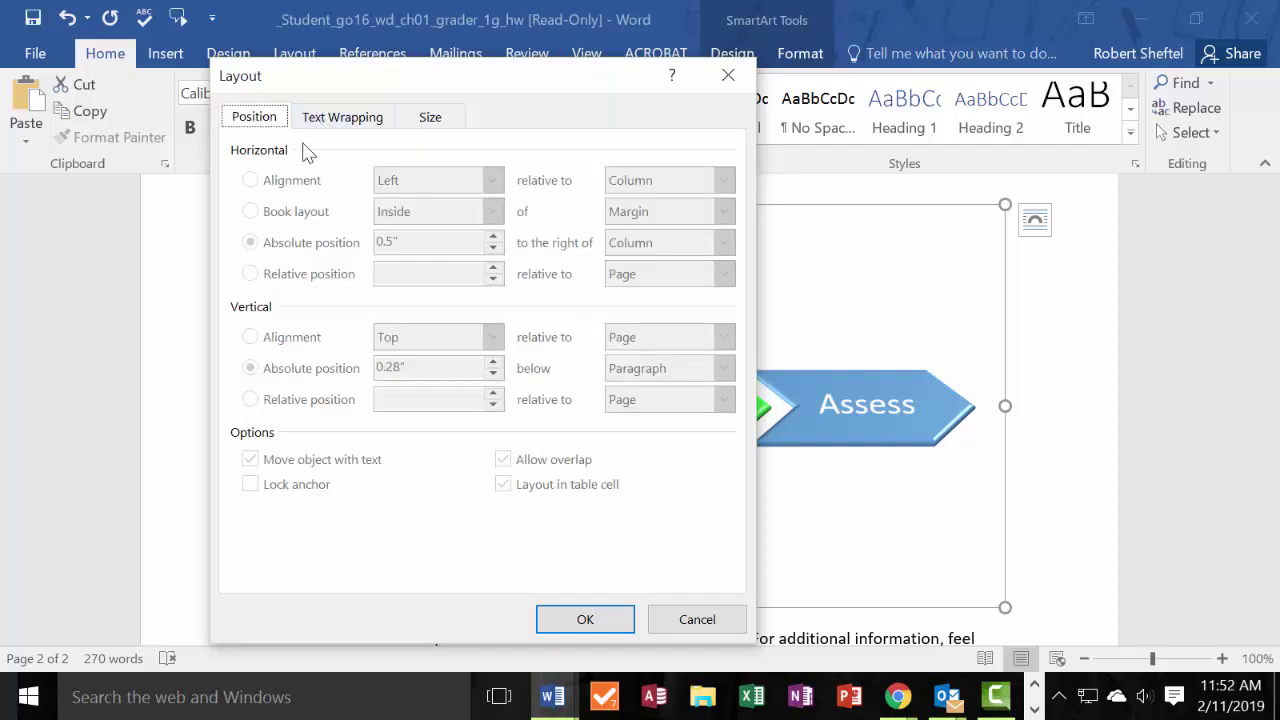
{"action": "left_click", "coordinate": [584, 622]}
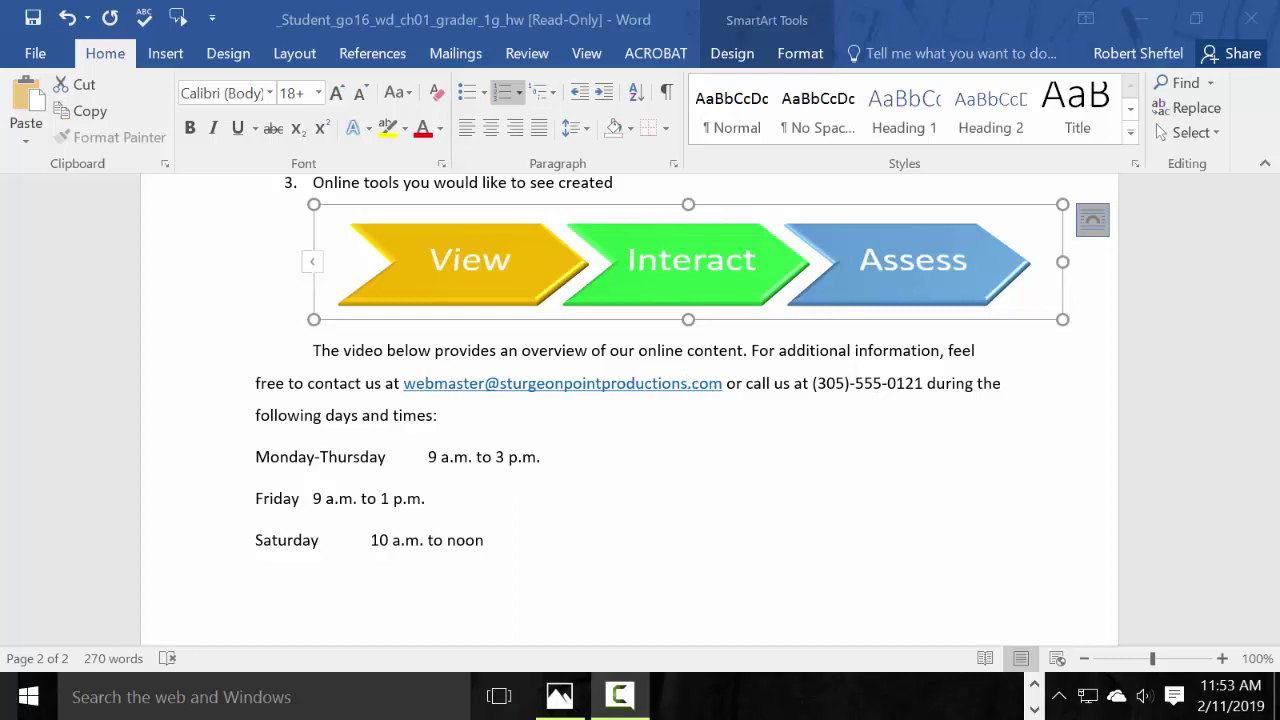
Set the text wrapping of the chevron graphic to Square.
{"action": "left_click", "coordinate": [1094, 224]}
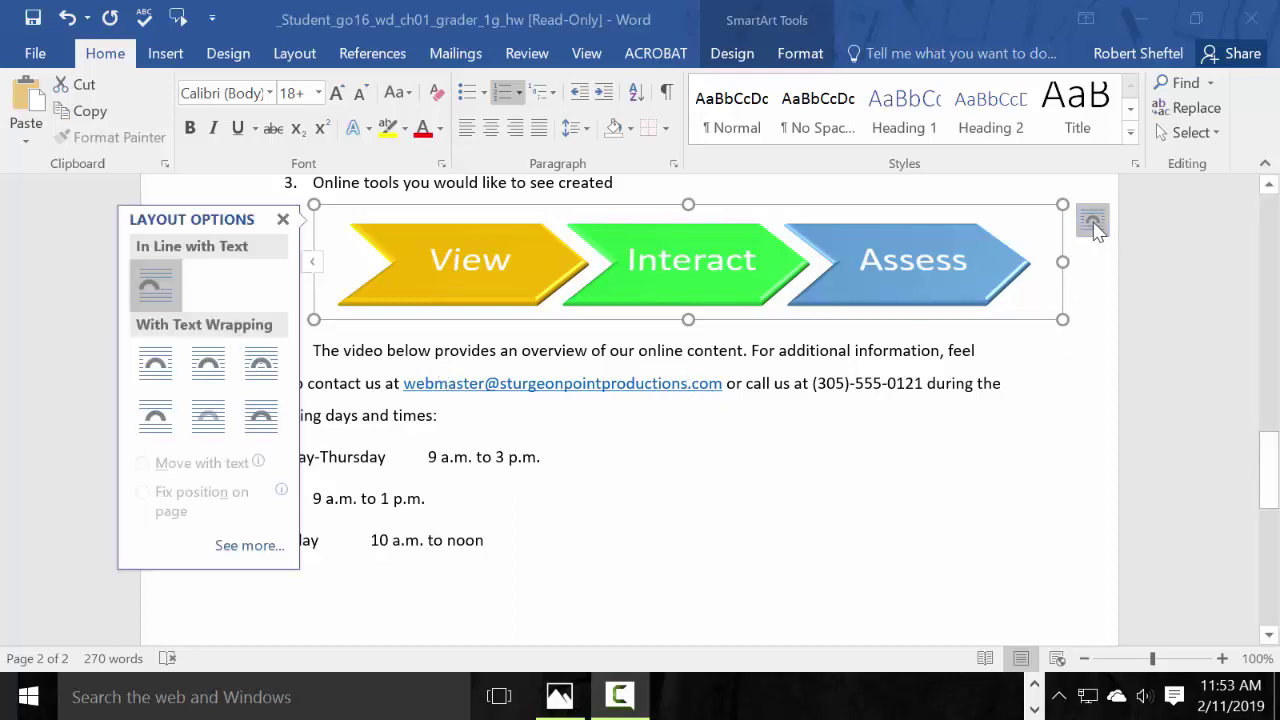
{"action": "left_click", "coordinate": [166, 363]}
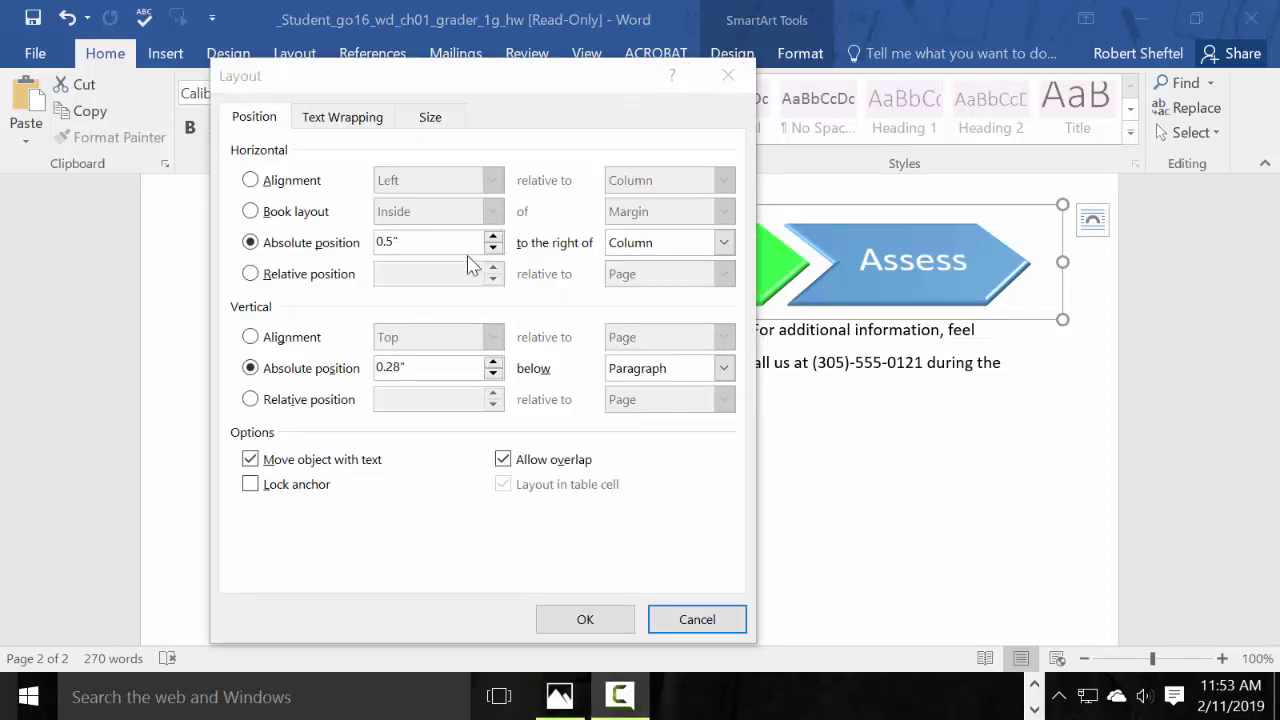
{"action": "left_click", "coordinate": [712, 622]}
Set the chevron graphic's horizontal alignment to Centered relative to the Page in its detailed layout settings.
{"action": "left_click", "coordinate": [1093, 220]}
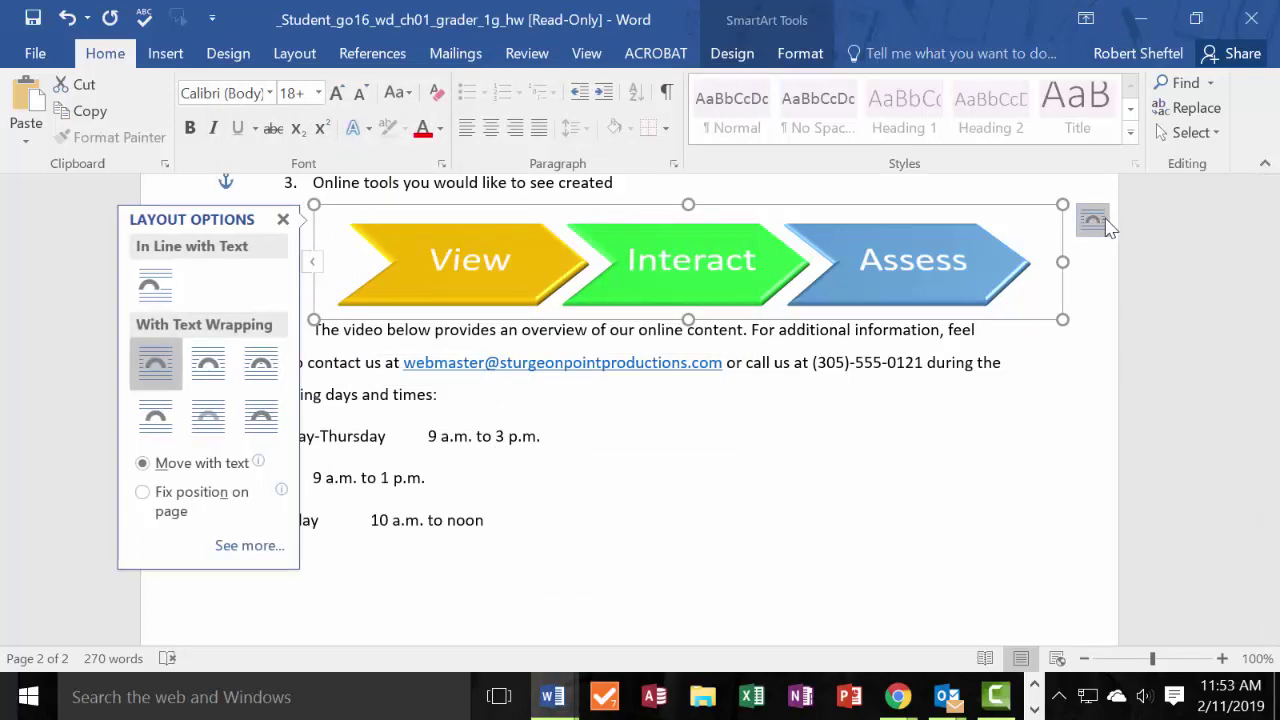
{"action": "left_click", "coordinate": [251, 547]}
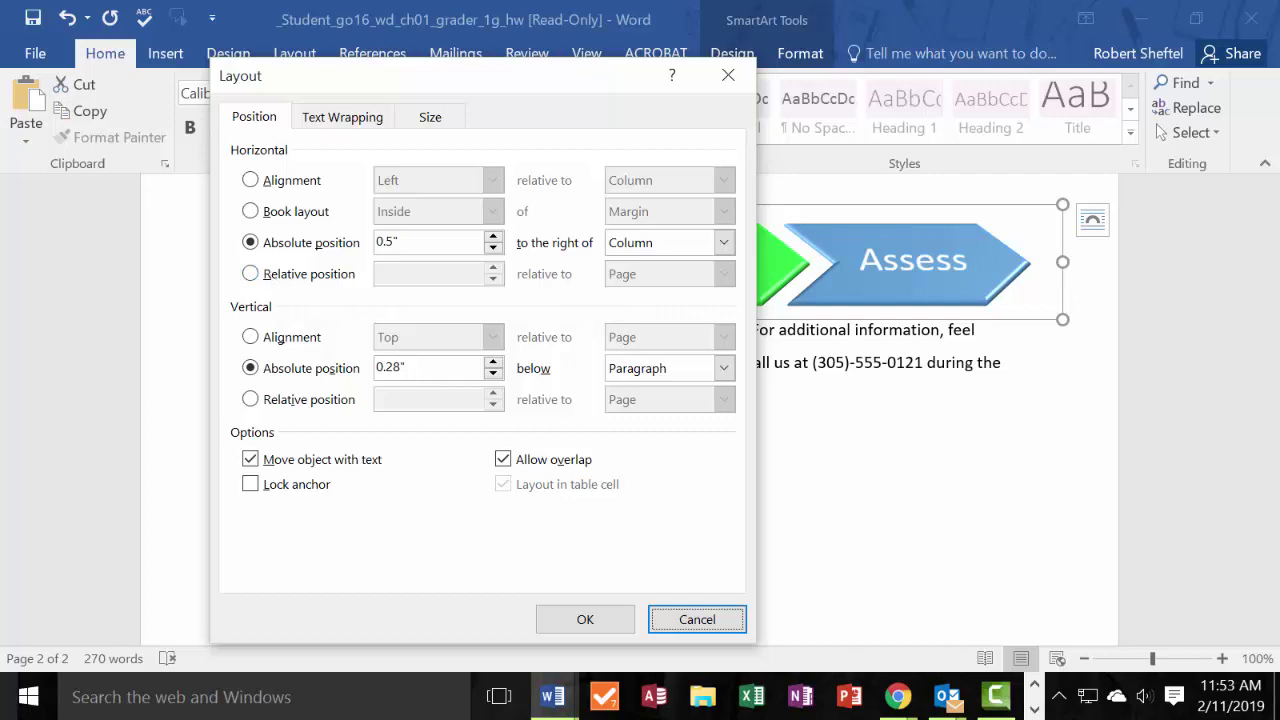
{"action": "left_click", "coordinate": [251, 180]}
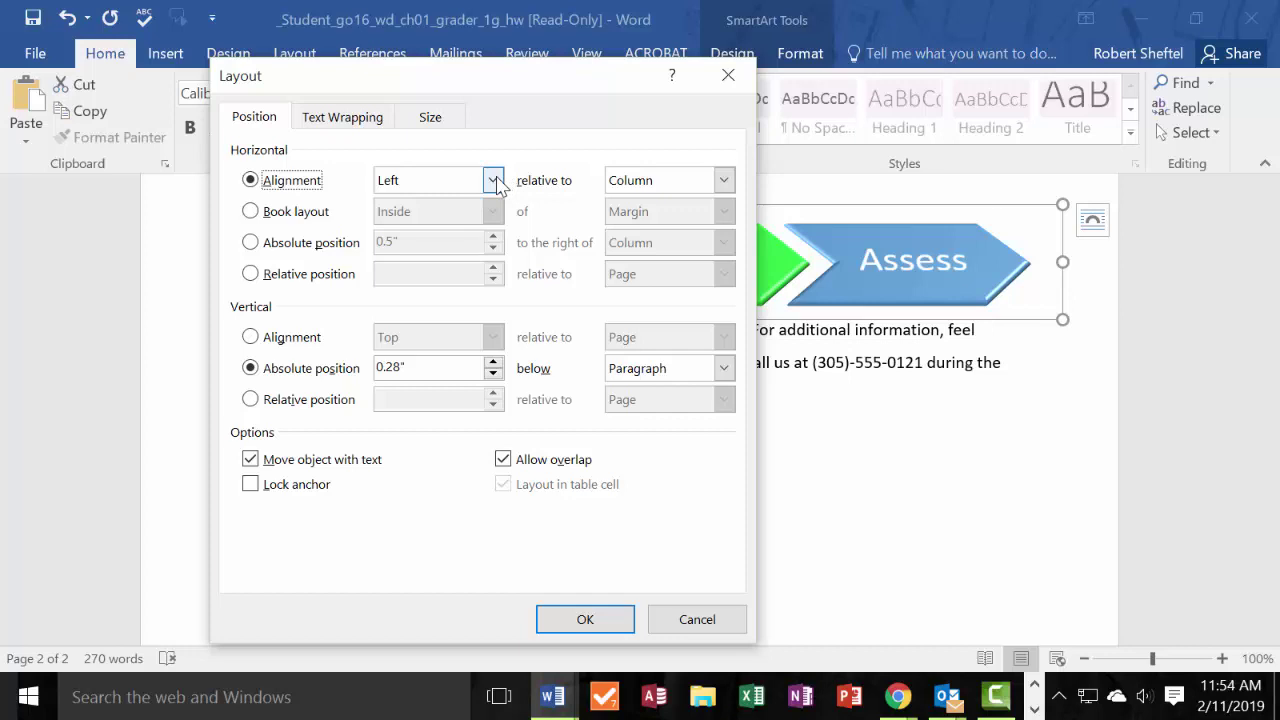
{"action": "left_click", "coordinate": [494, 180]}
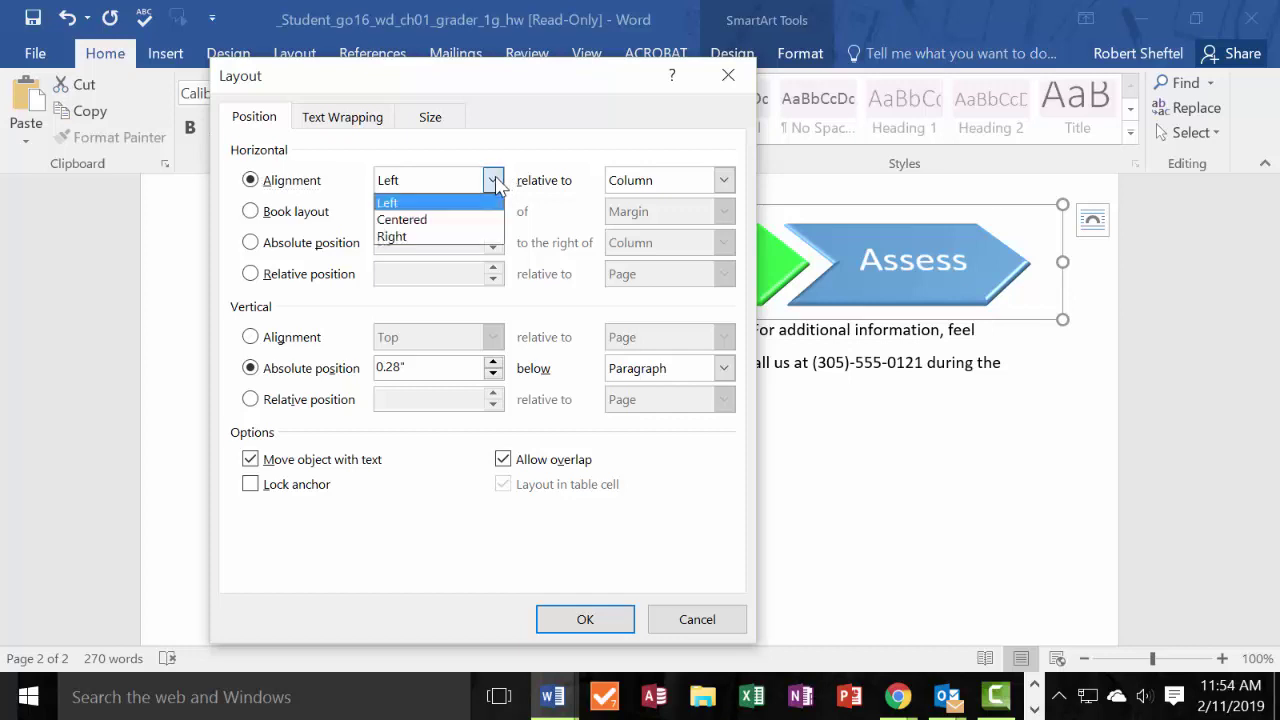
{"action": "left_click", "coordinate": [471, 215]}
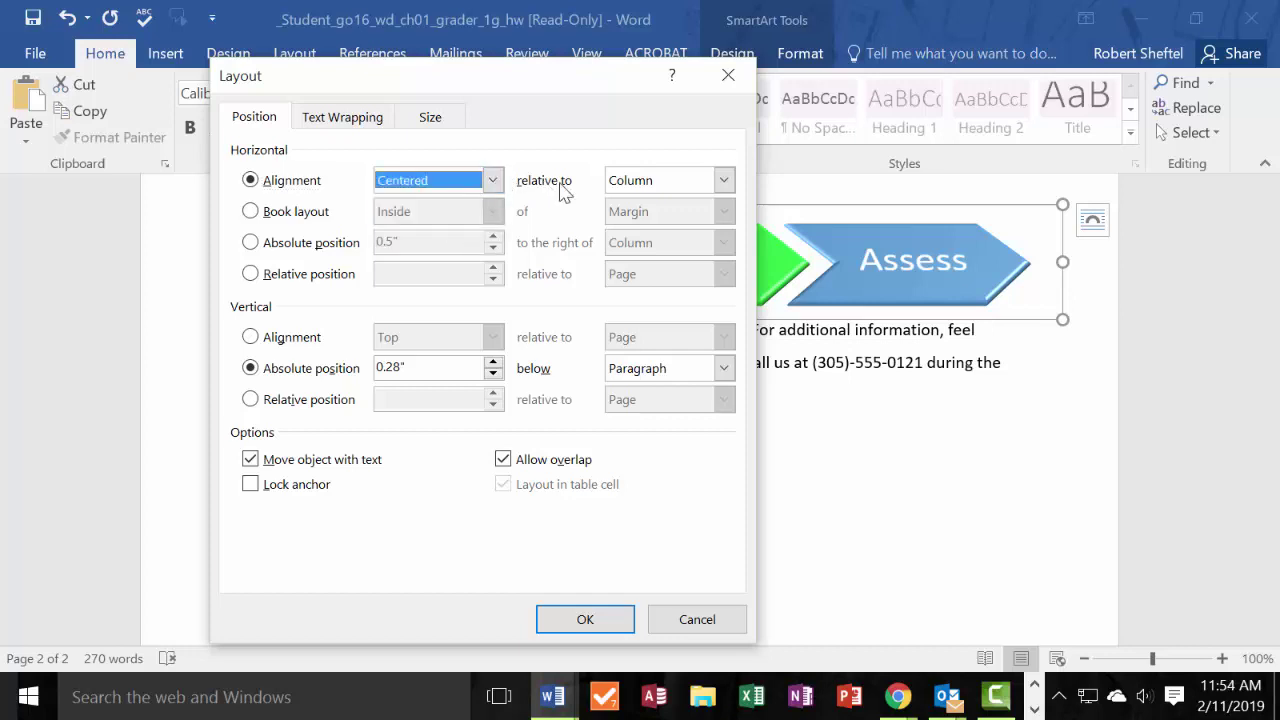
{"action": "left_click", "coordinate": [723, 181]}
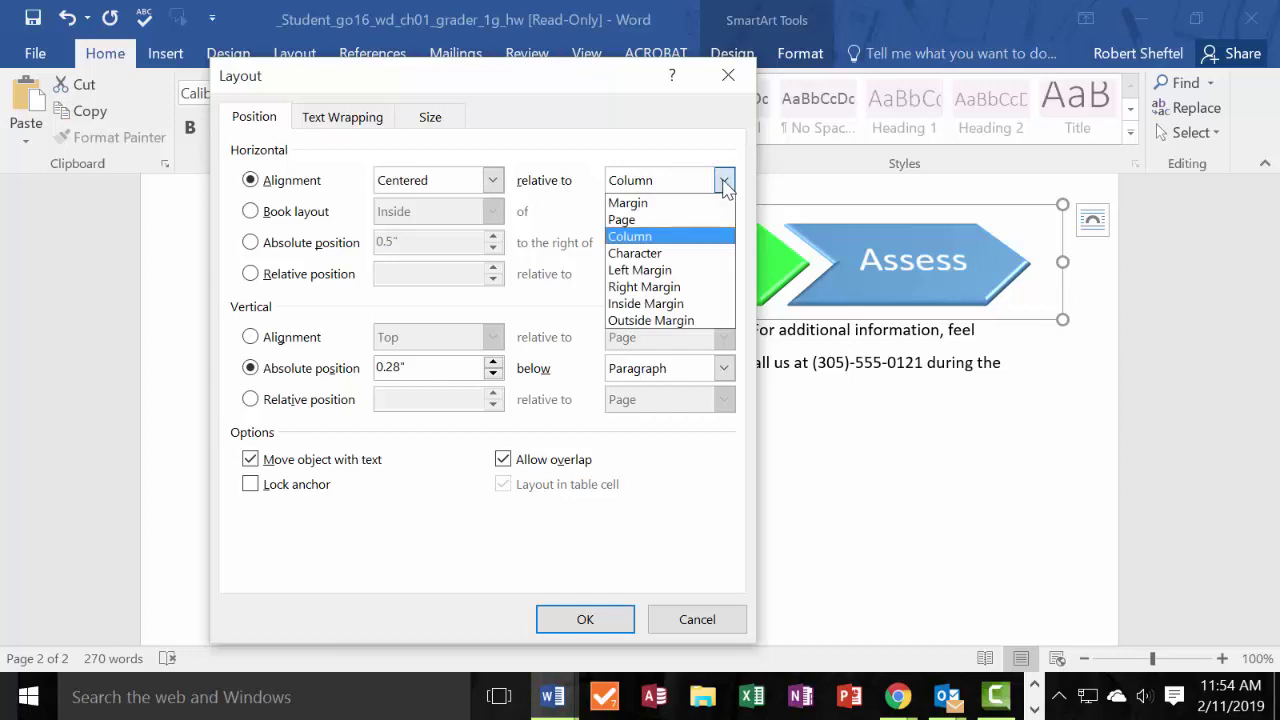
{"action": "left_click", "coordinate": [652, 220]}
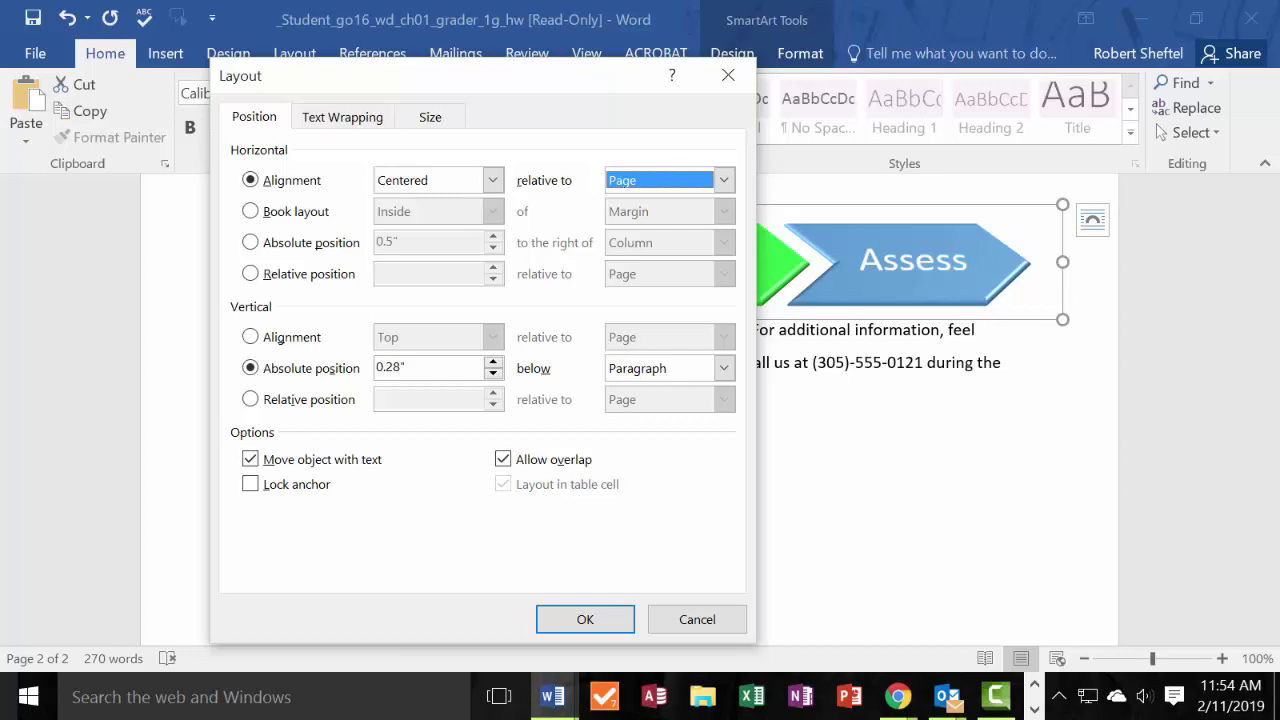
Set the chevron graphic's vertical alignment to Bottom relative to the Margin and apply the layout.
{"action": "left_click", "coordinate": [250, 339]}
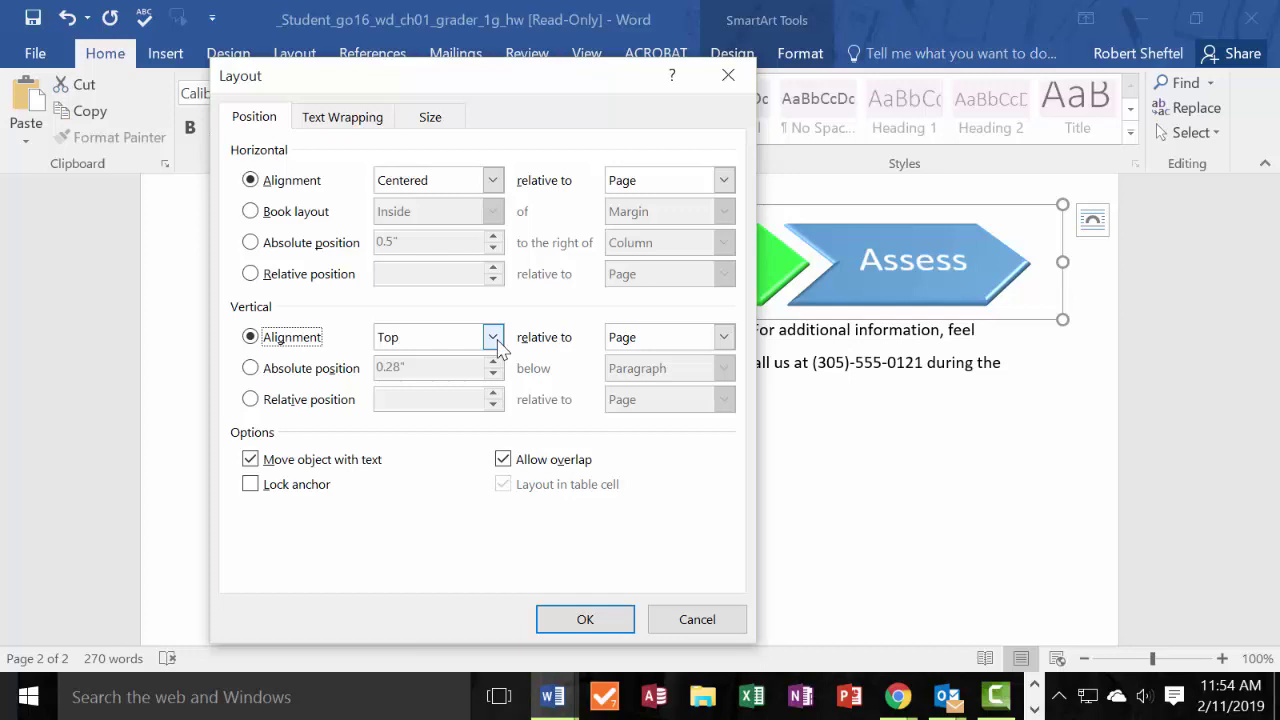
{"action": "left_click", "coordinate": [493, 338]}
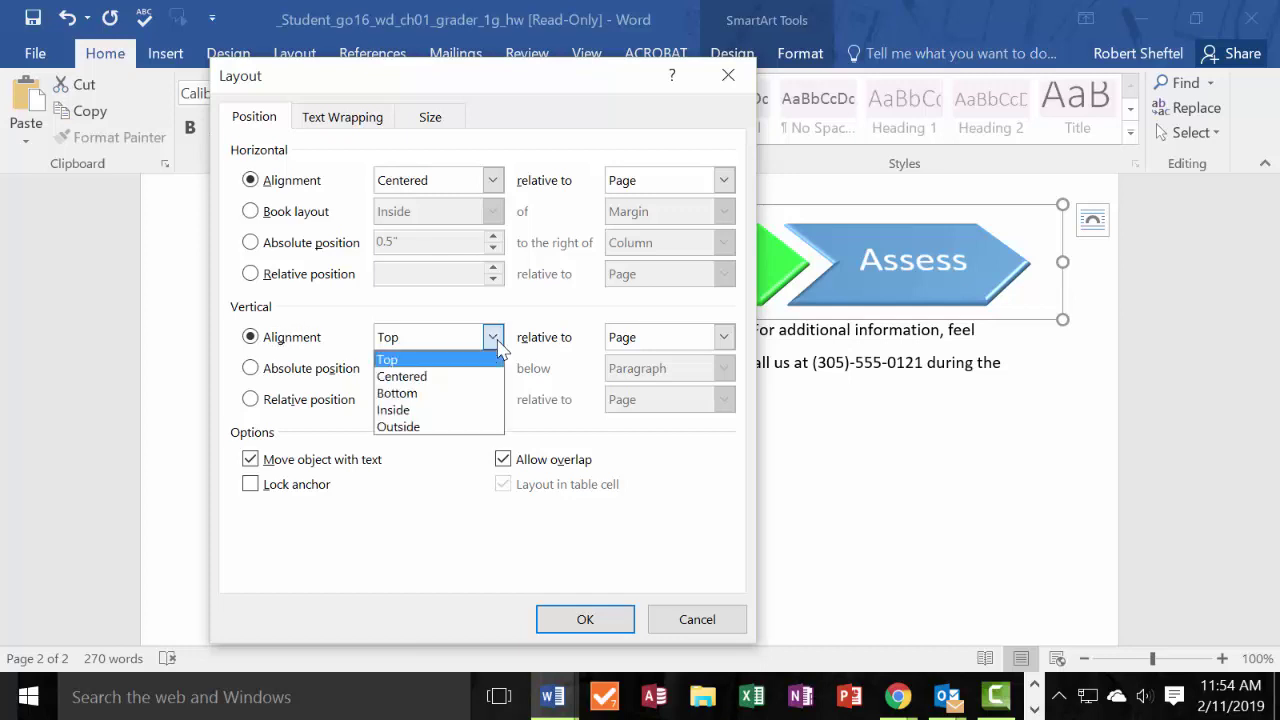
{"action": "left_click", "coordinate": [452, 393]}
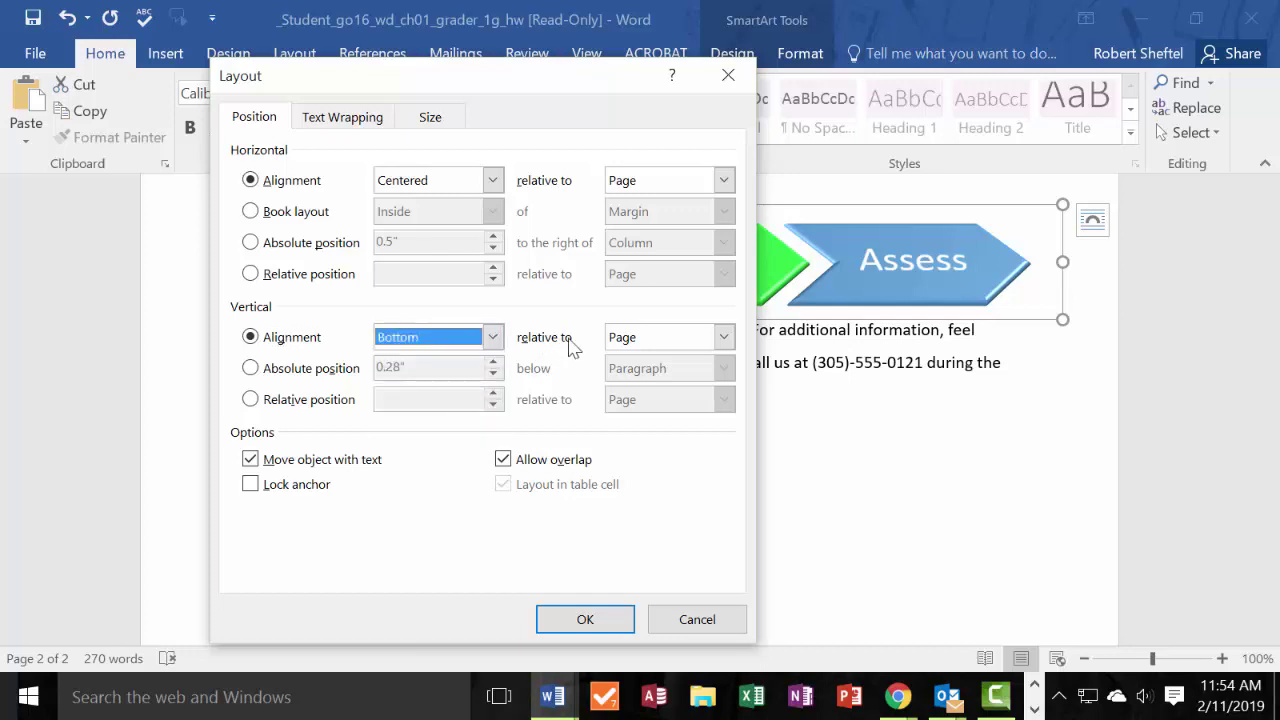
{"action": "left_click", "coordinate": [723, 337]}
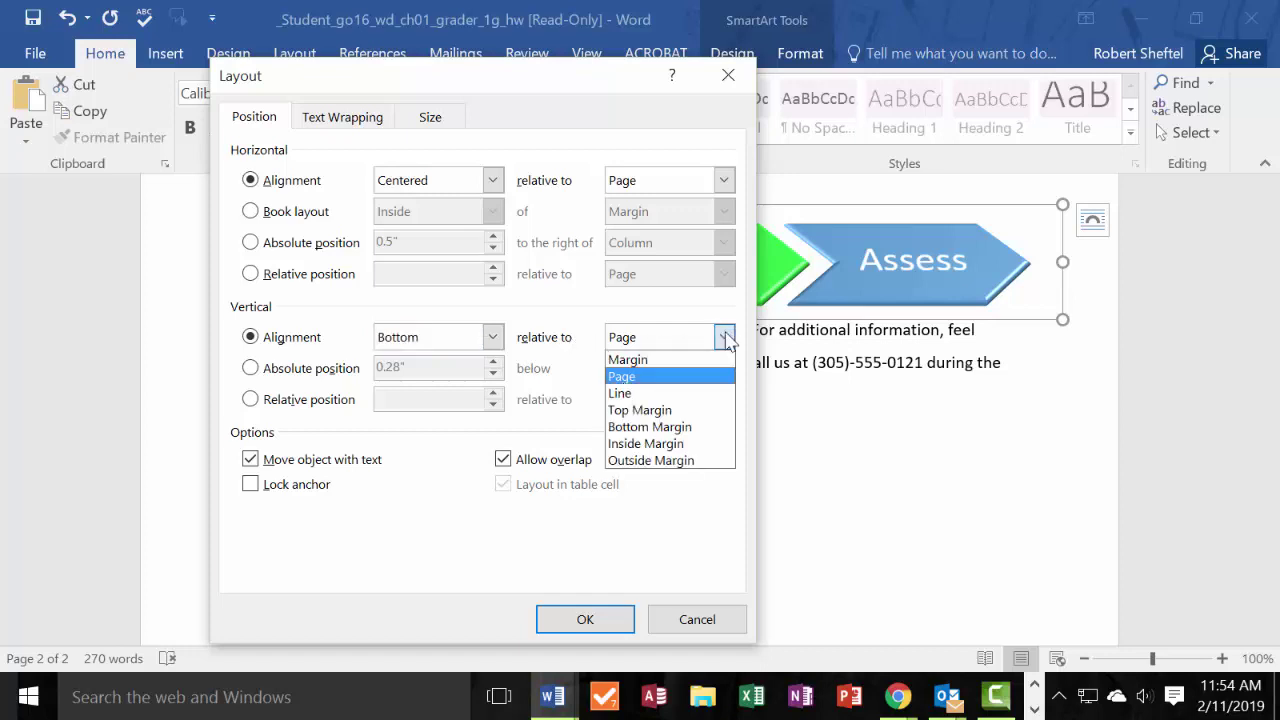
{"action": "left_click", "coordinate": [684, 360]}
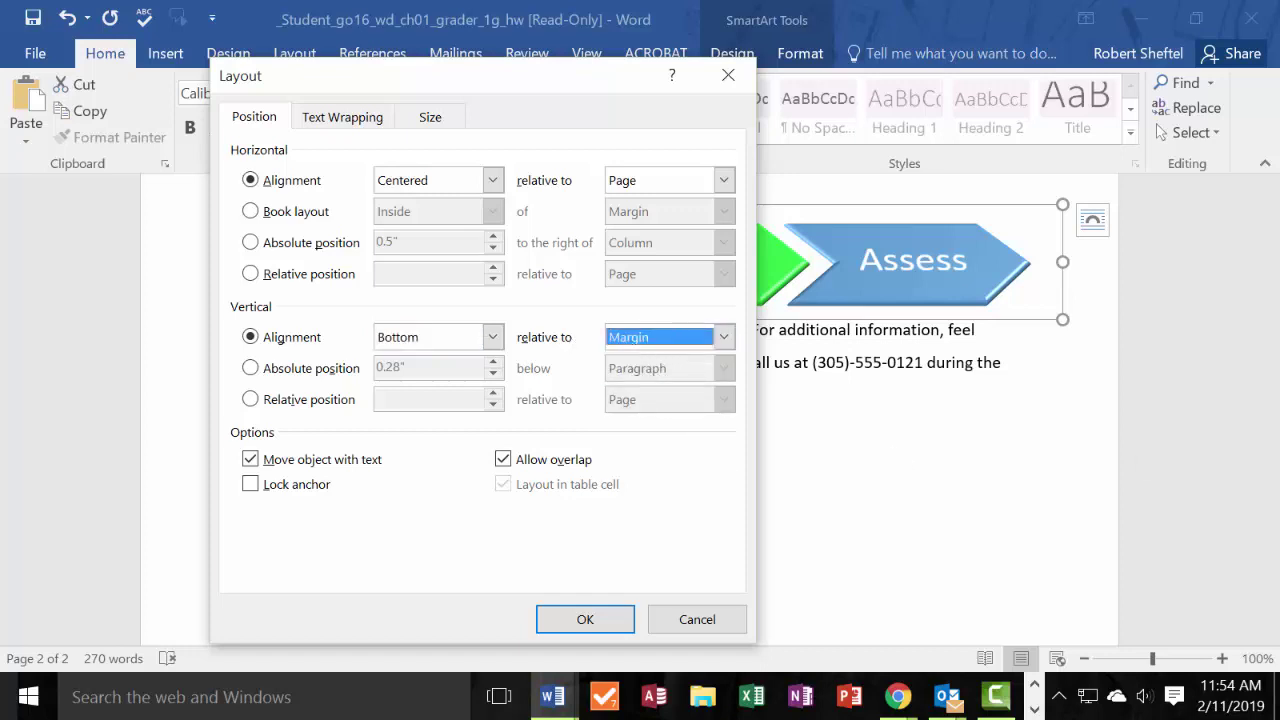
{"action": "left_click", "coordinate": [585, 619]}
{"action": "scroll", "coordinate": [617, 443], "scroll_direction": "up", "scroll_amount": 10}
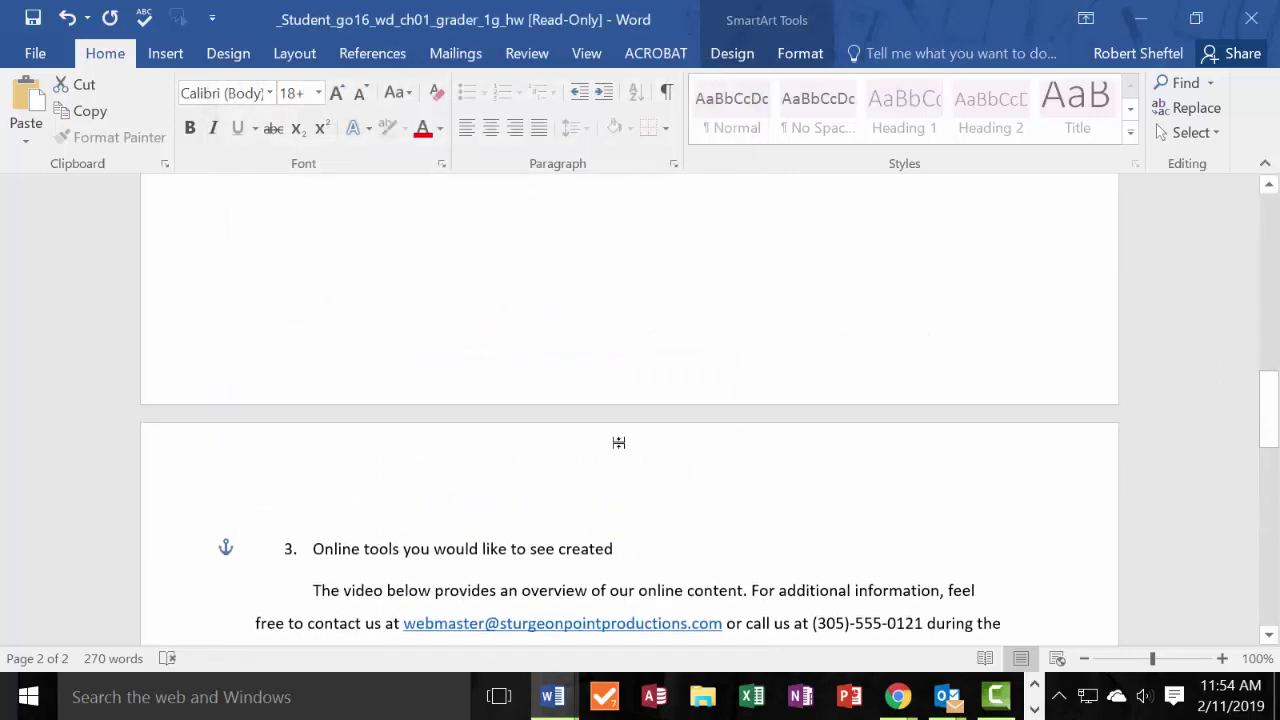
{"action": "scroll", "coordinate": [619, 443], "scroll_direction": "up", "scroll_amount": 8}
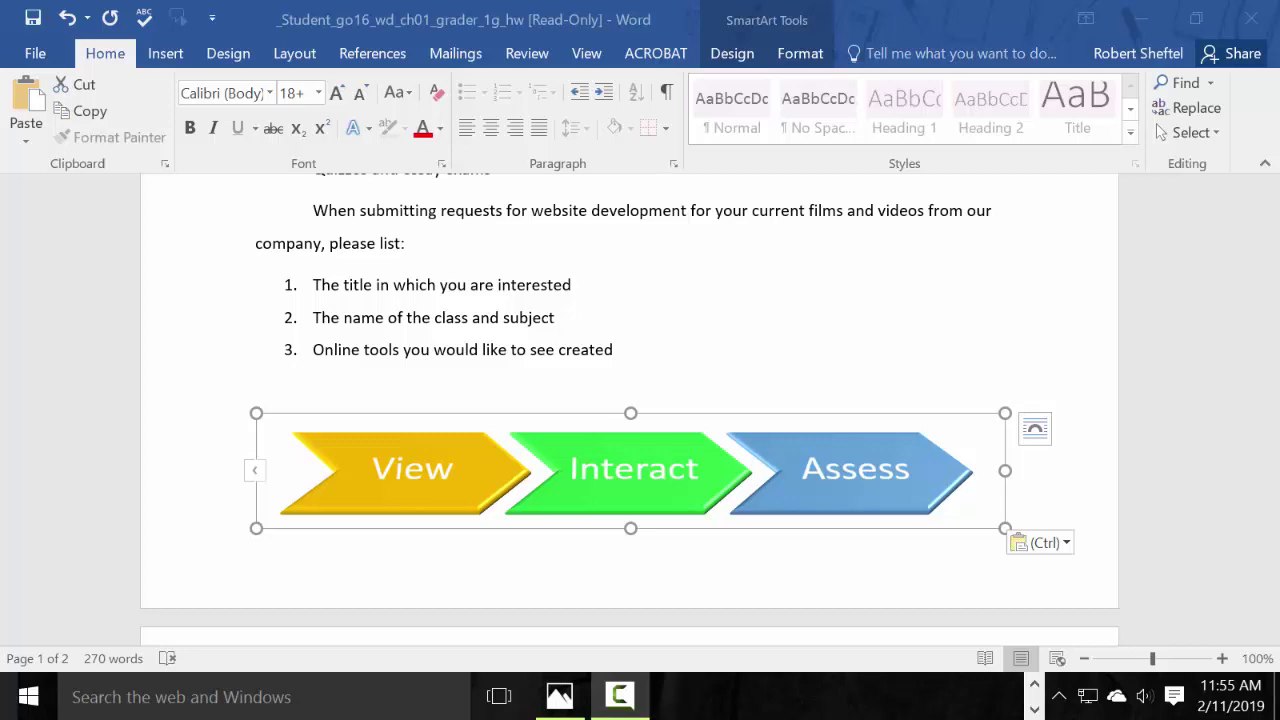
Set a right tab stop at 6" with dot leaders for the three lines of days and times.
{"action": "scroll", "coordinate": [863, 434], "scroll_direction": "down", "scroll_amount": 8}
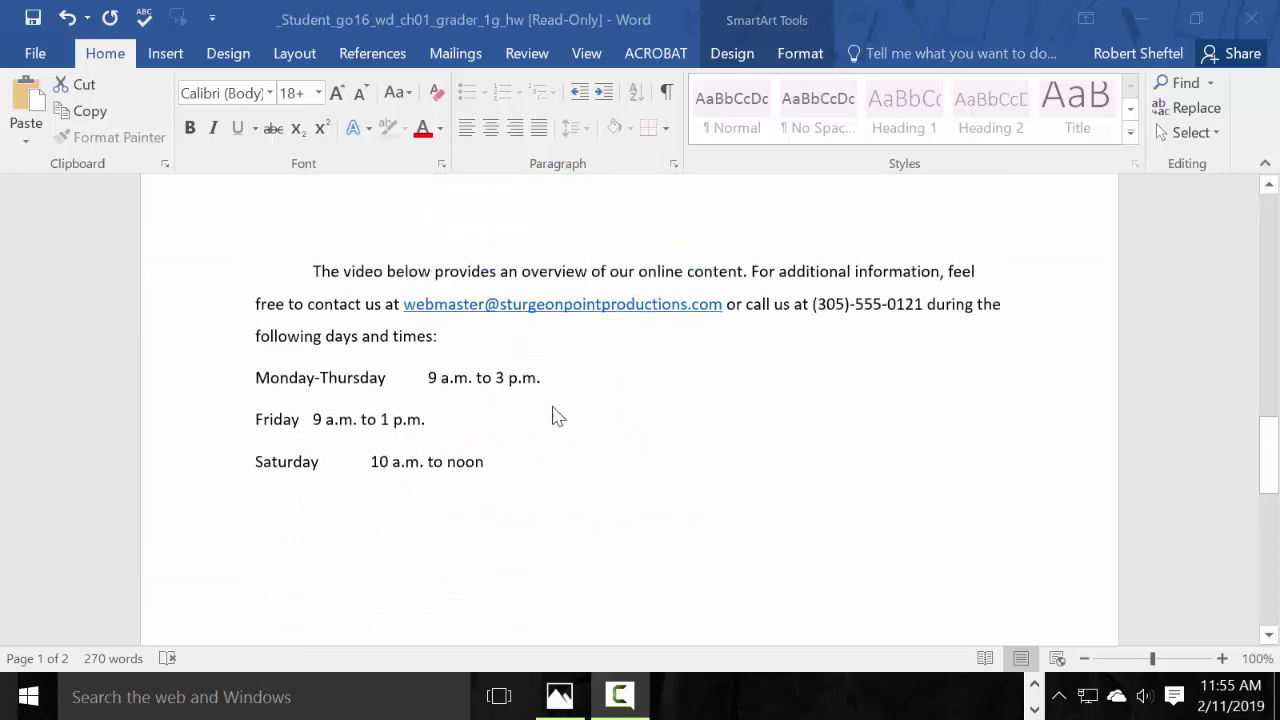
{"action": "left_click", "coordinate": [275, 402]}
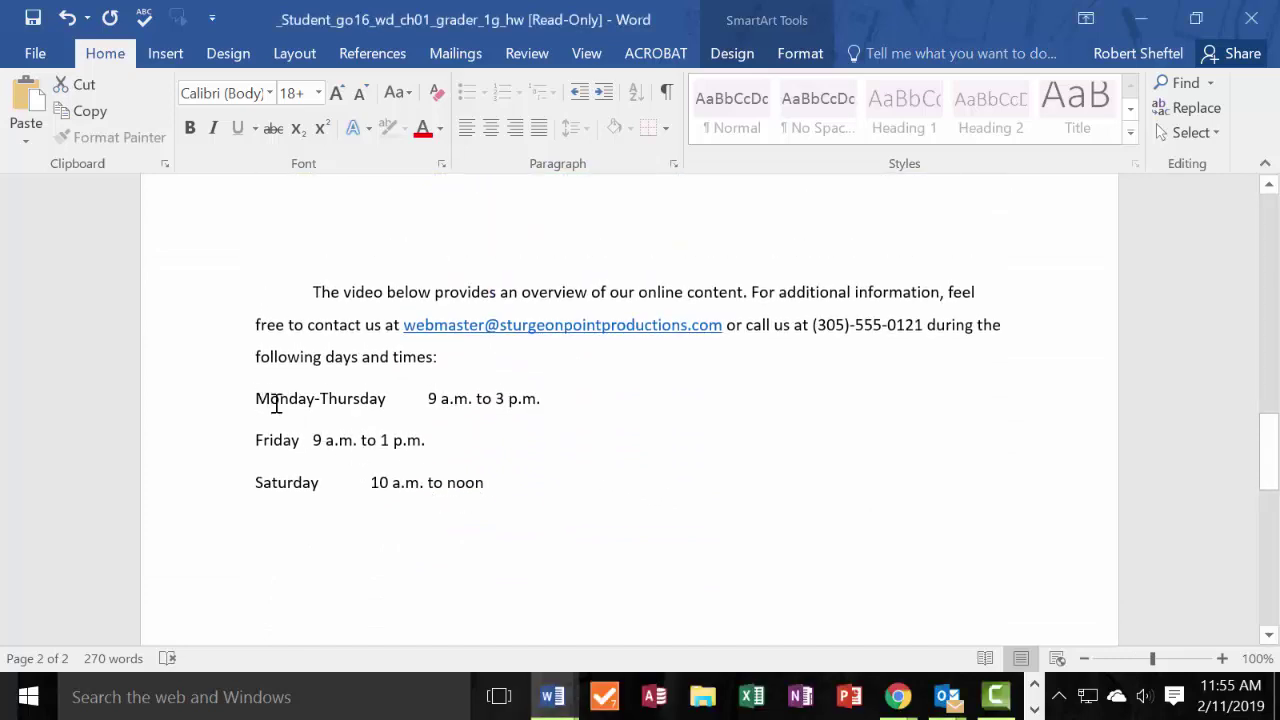
{"action": "left_click_drag", "start_coordinate": [275, 402], "coordinate": [508, 500]}
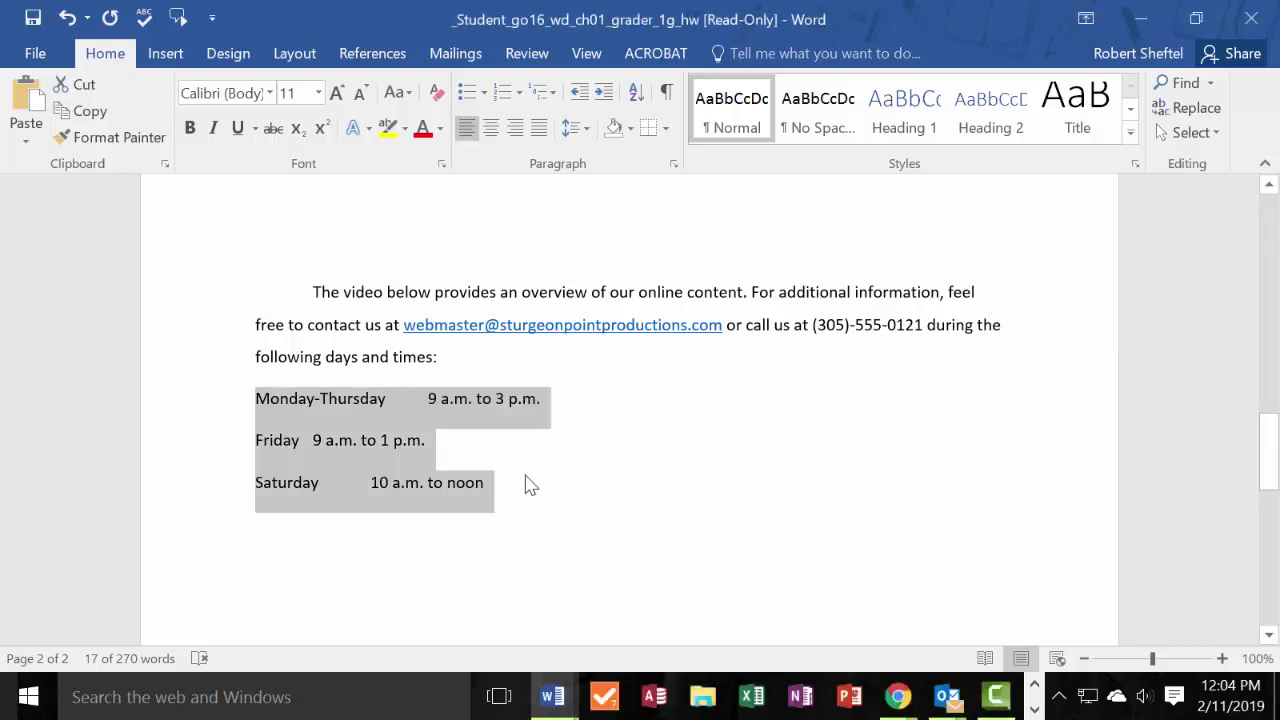
{"action": "left_click", "coordinate": [530, 485]}
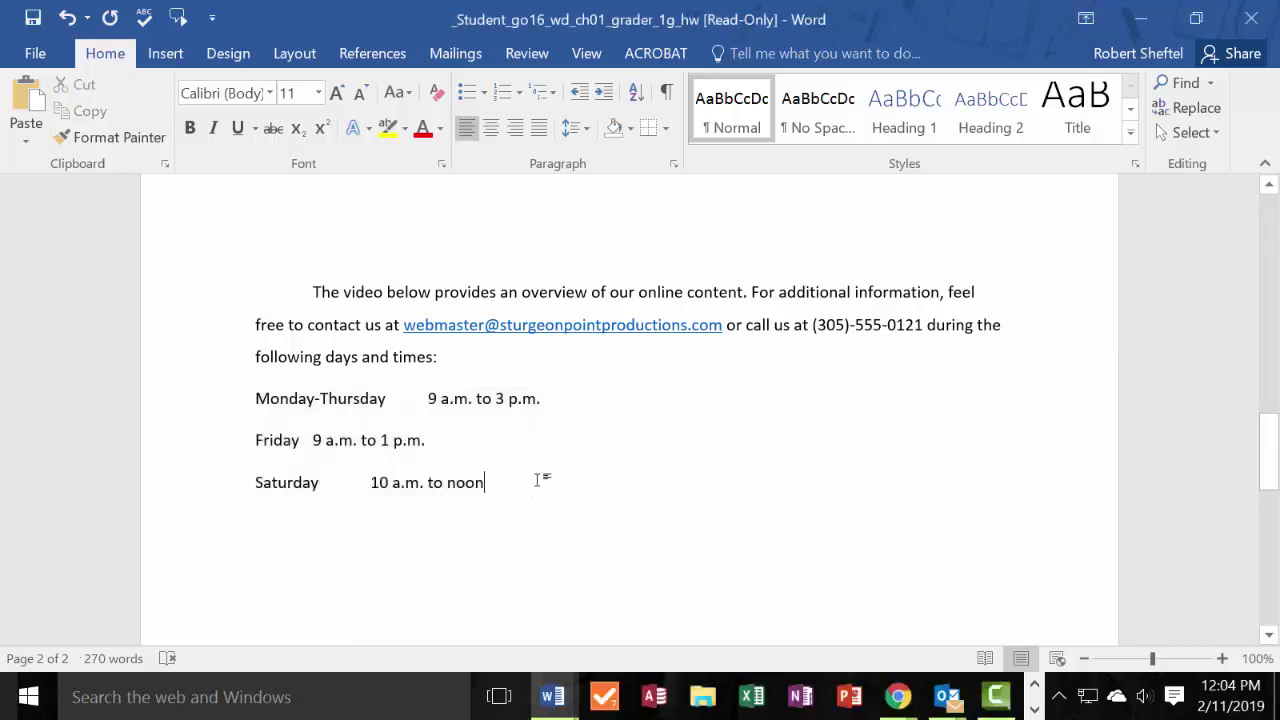
{"action": "left_click_drag", "start_coordinate": [500, 488], "coordinate": [257, 403]}
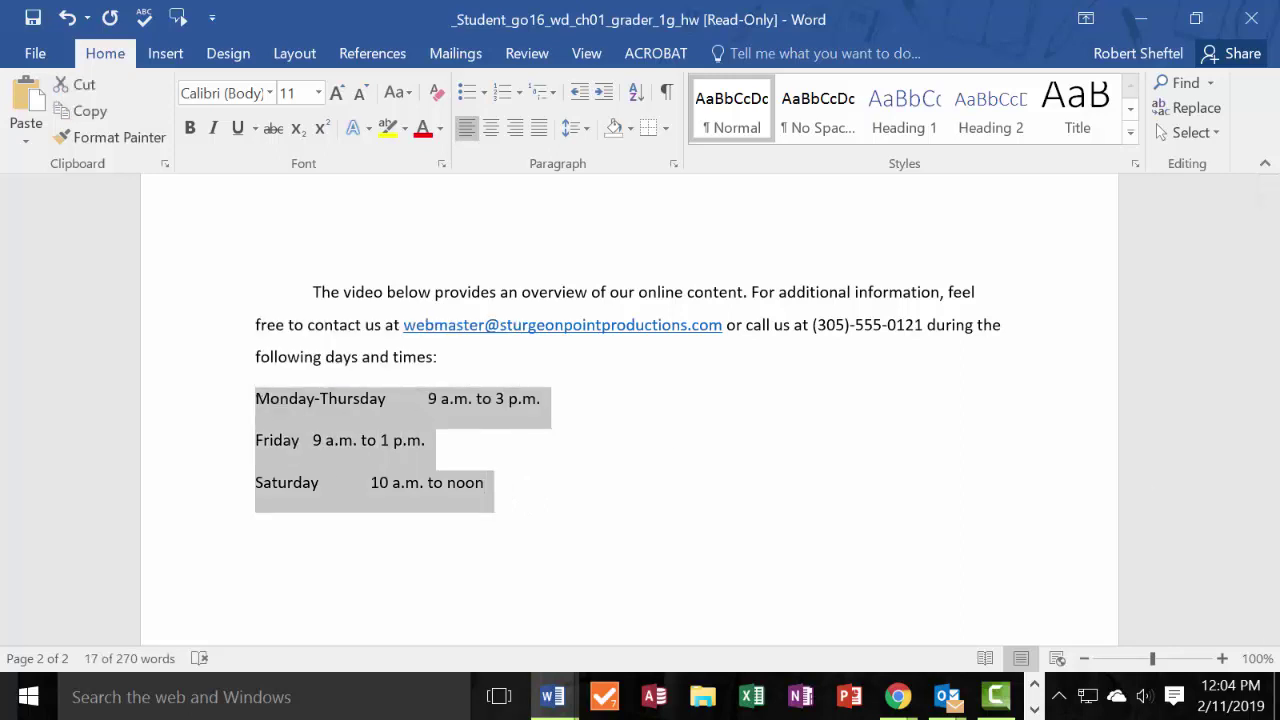
{"action": "right_click", "coordinate": [446, 490]}
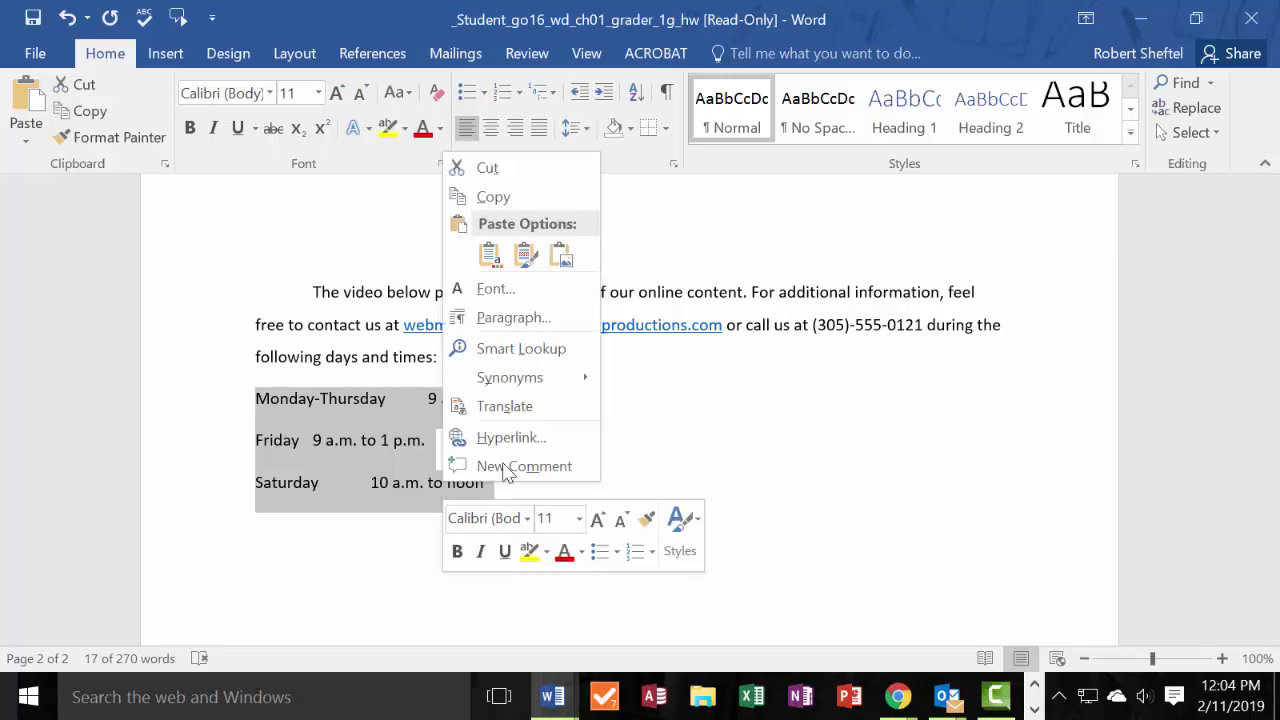
{"action": "left_click", "coordinate": [510, 330]}
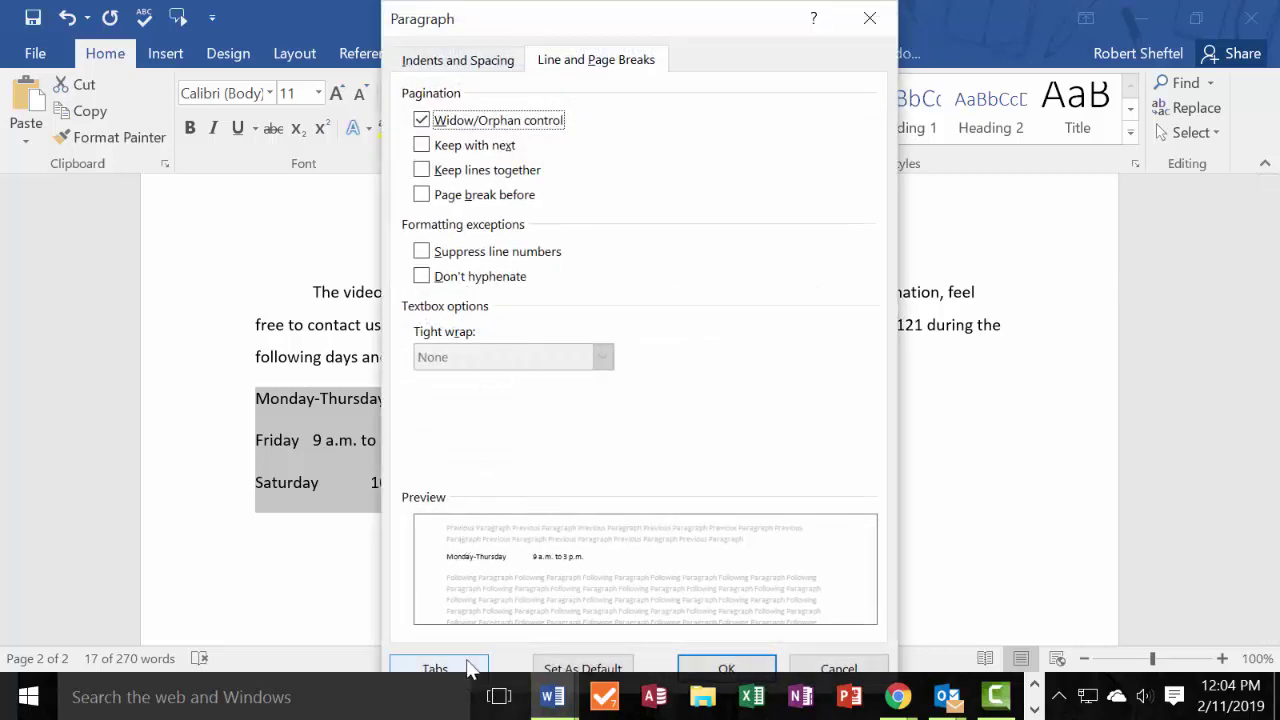
{"action": "left_click", "coordinate": [436, 667]}
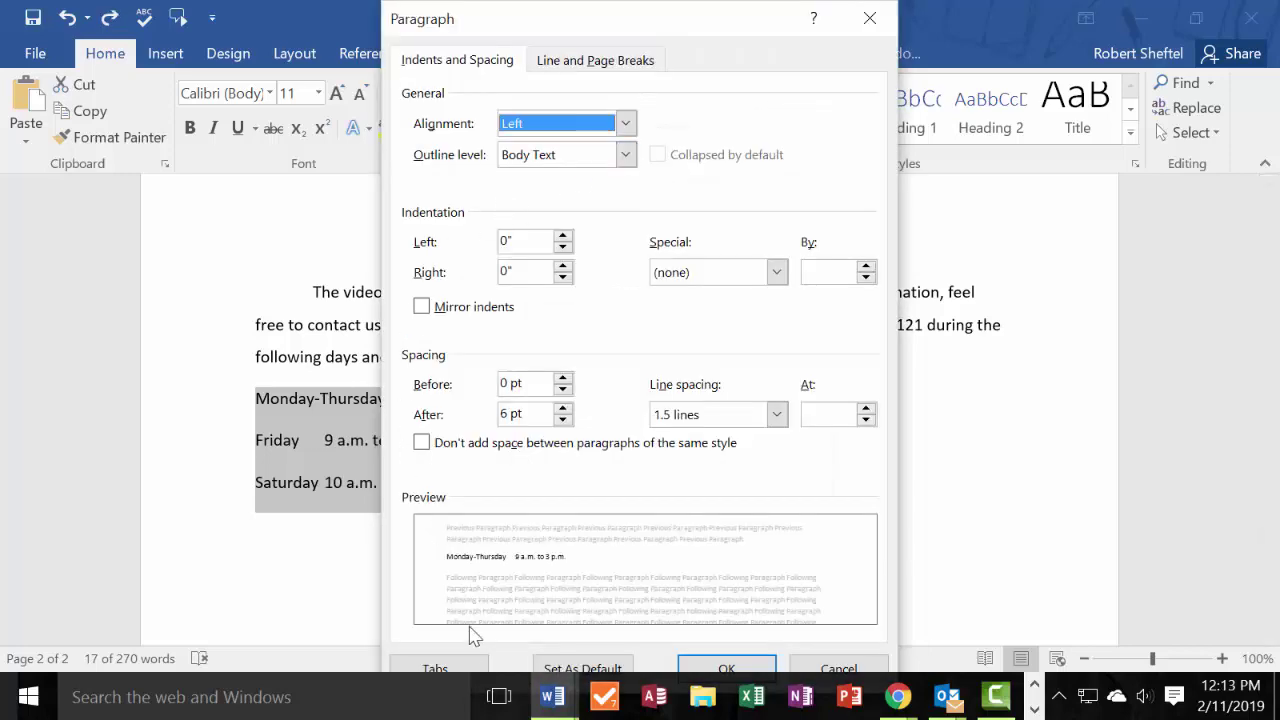
{"action": "left_click", "coordinate": [434, 666]}
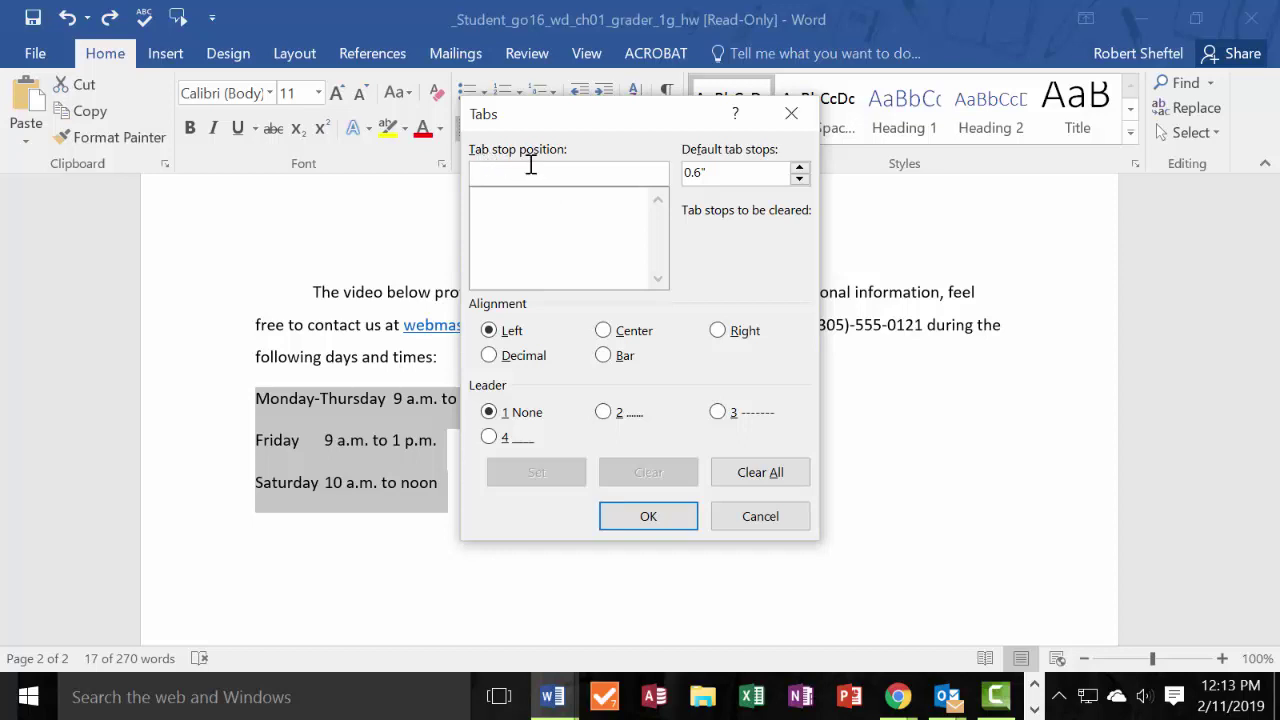
{"action": "type", "text": "6"}
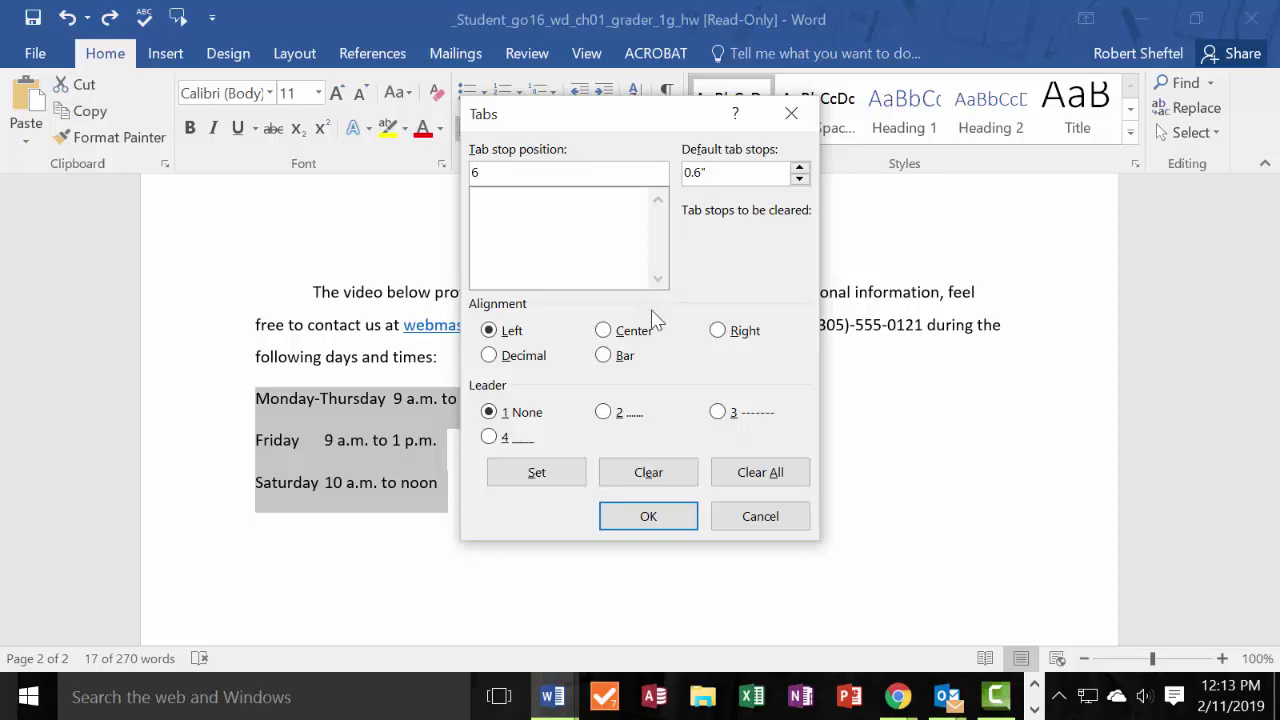
{"action": "left_click", "coordinate": [720, 331]}
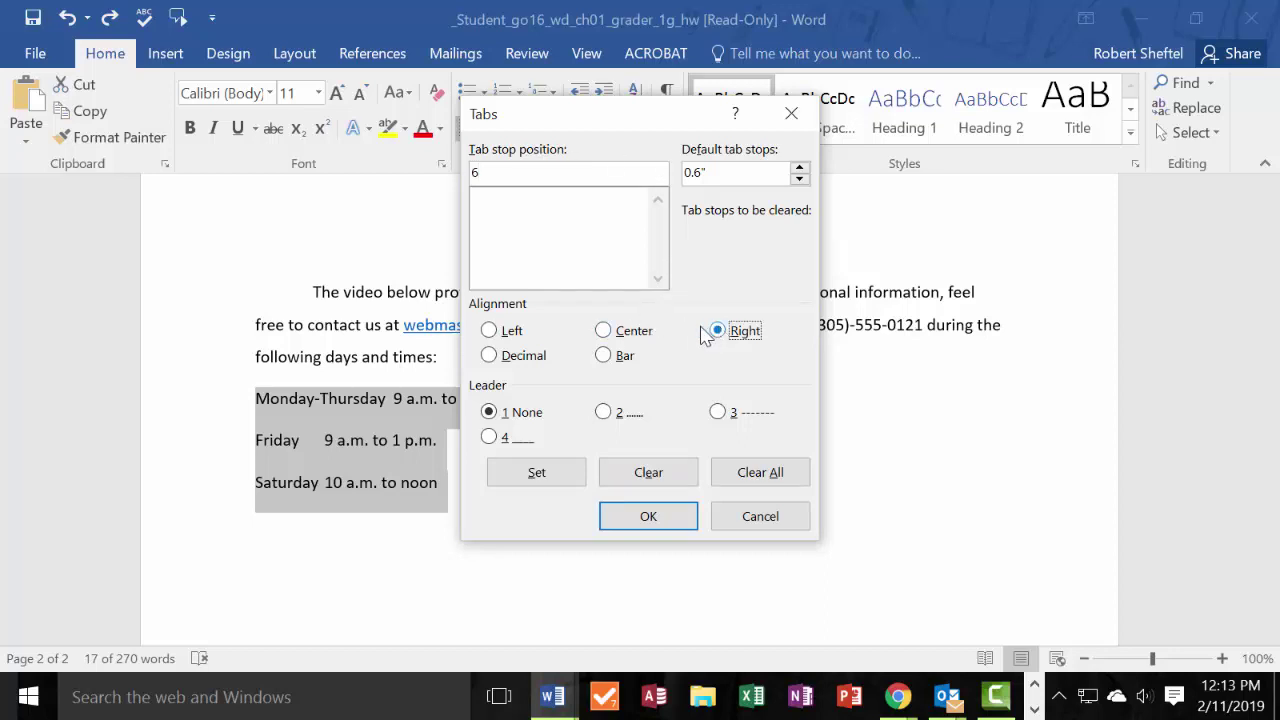
{"action": "left_click", "coordinate": [603, 414]}
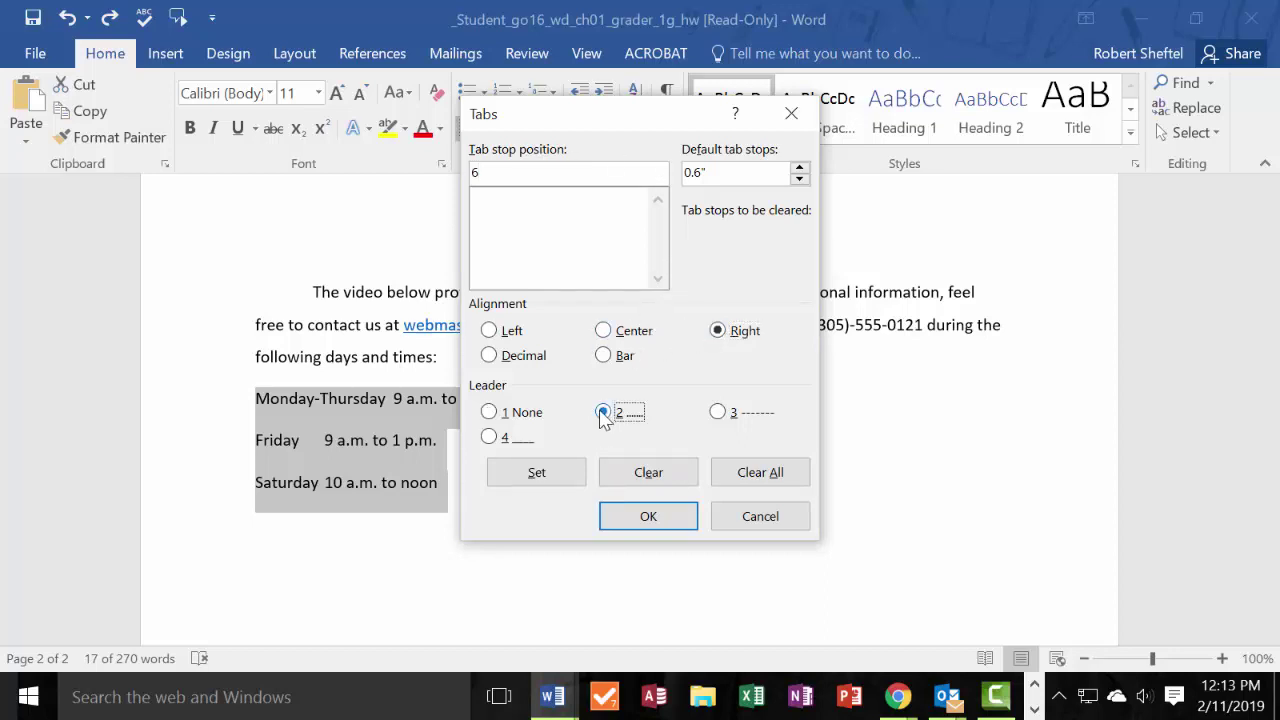
{"action": "left_click", "coordinate": [661, 517]}
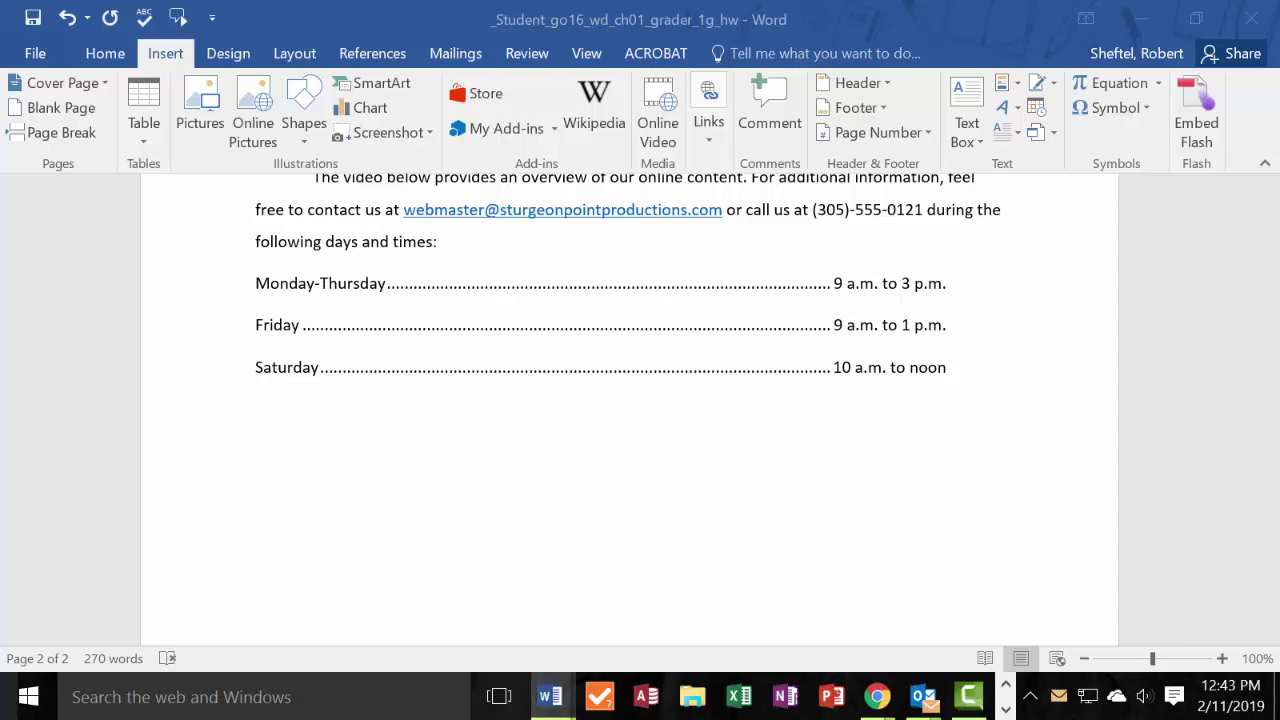
Consult step 12 in the grader instructions document and center the blank line below the tabbed days and times.
{"action": "left_click_drag", "start_coordinate": [1279, 86], "coordinate": [505, 79]}
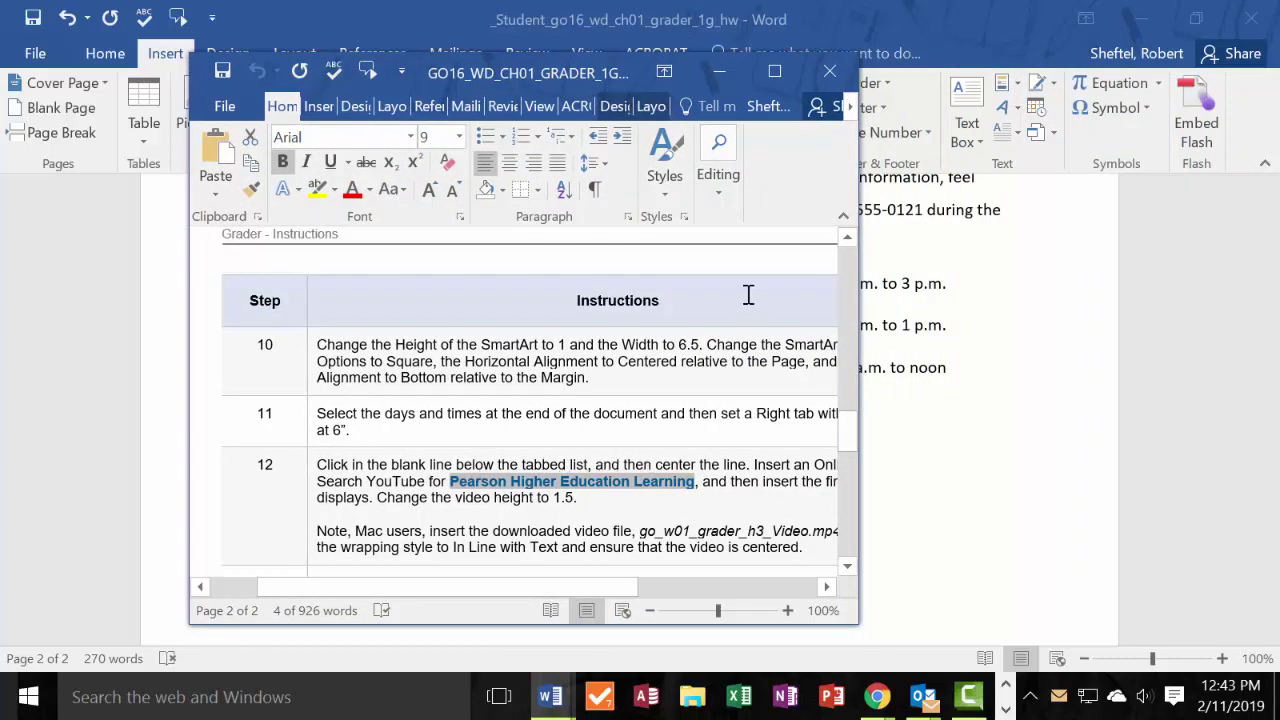
{"action": "left_click", "coordinate": [775, 72]}
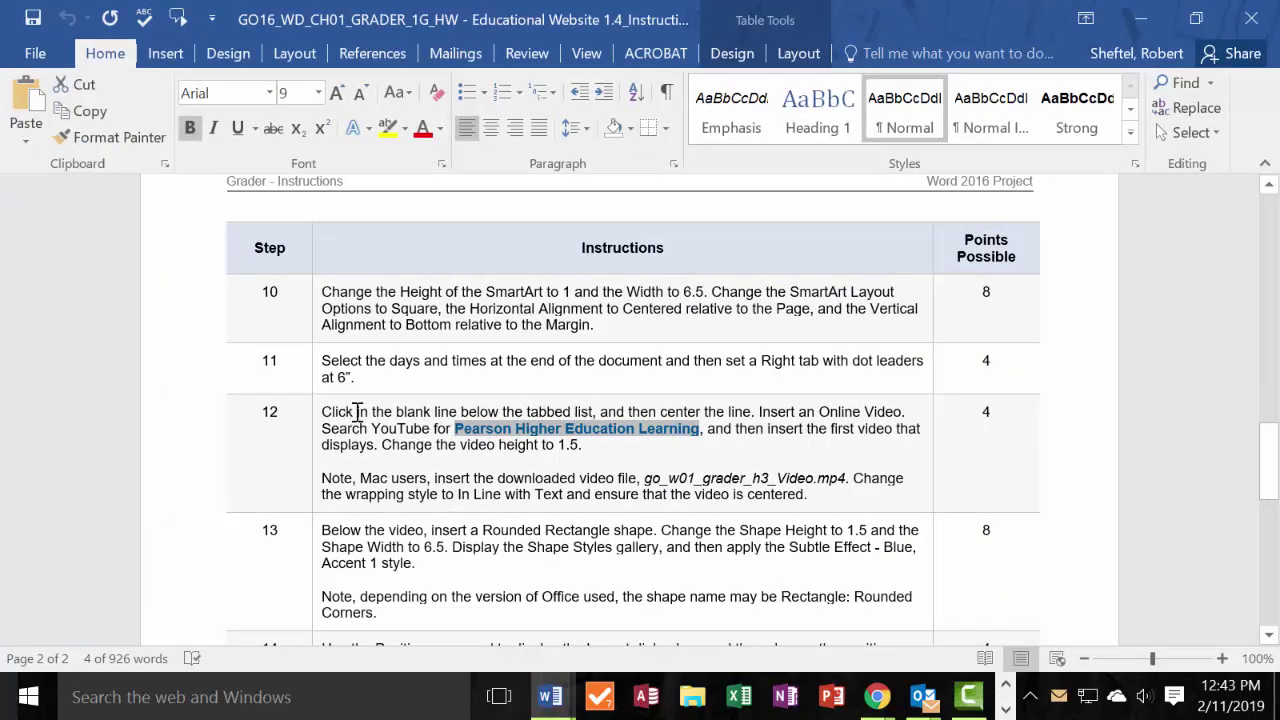
{"action": "key", "text": "super+Down"}
{"action": "key", "text": "super+Down"}
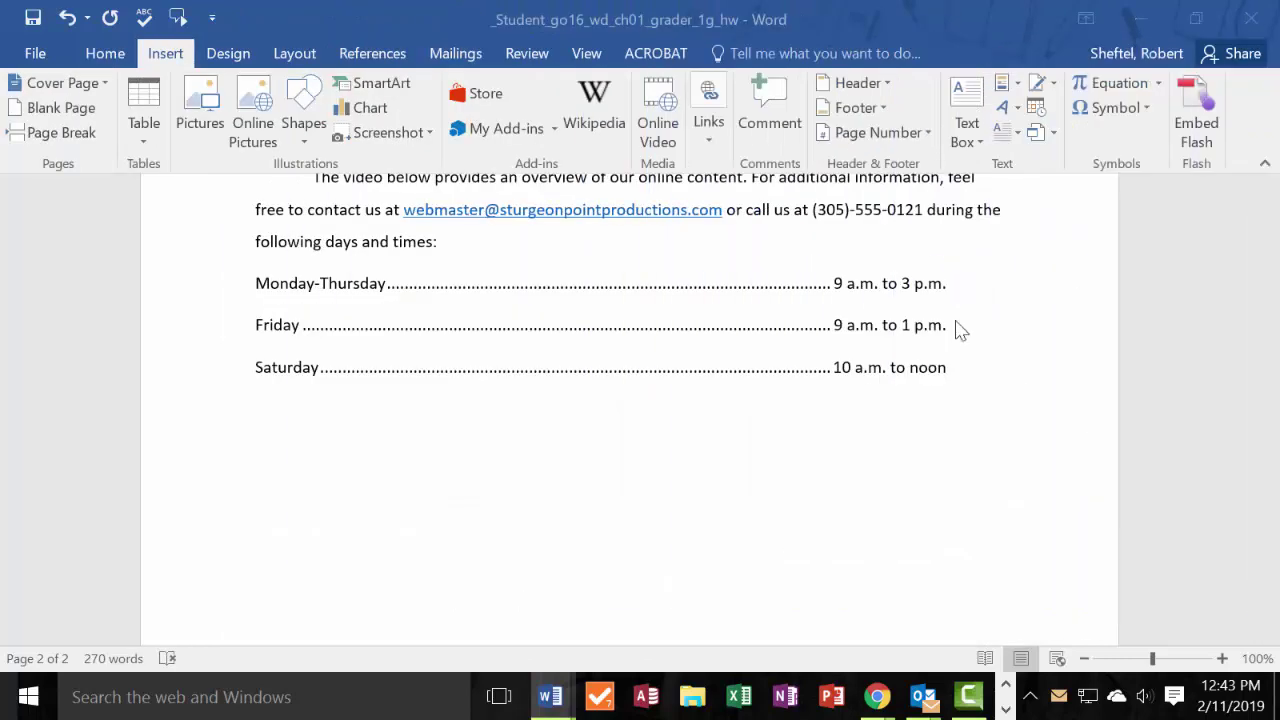
{"action": "key", "text": "Return"}
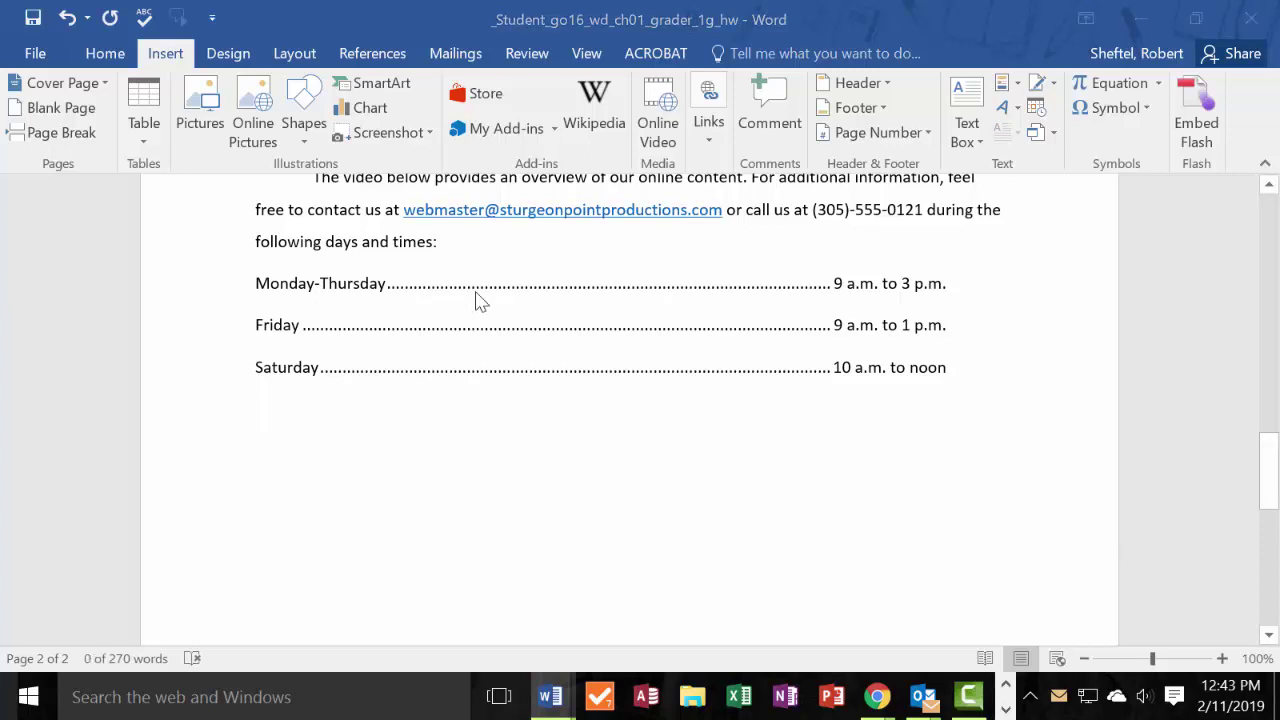
{"action": "left_click", "coordinate": [93, 56]}
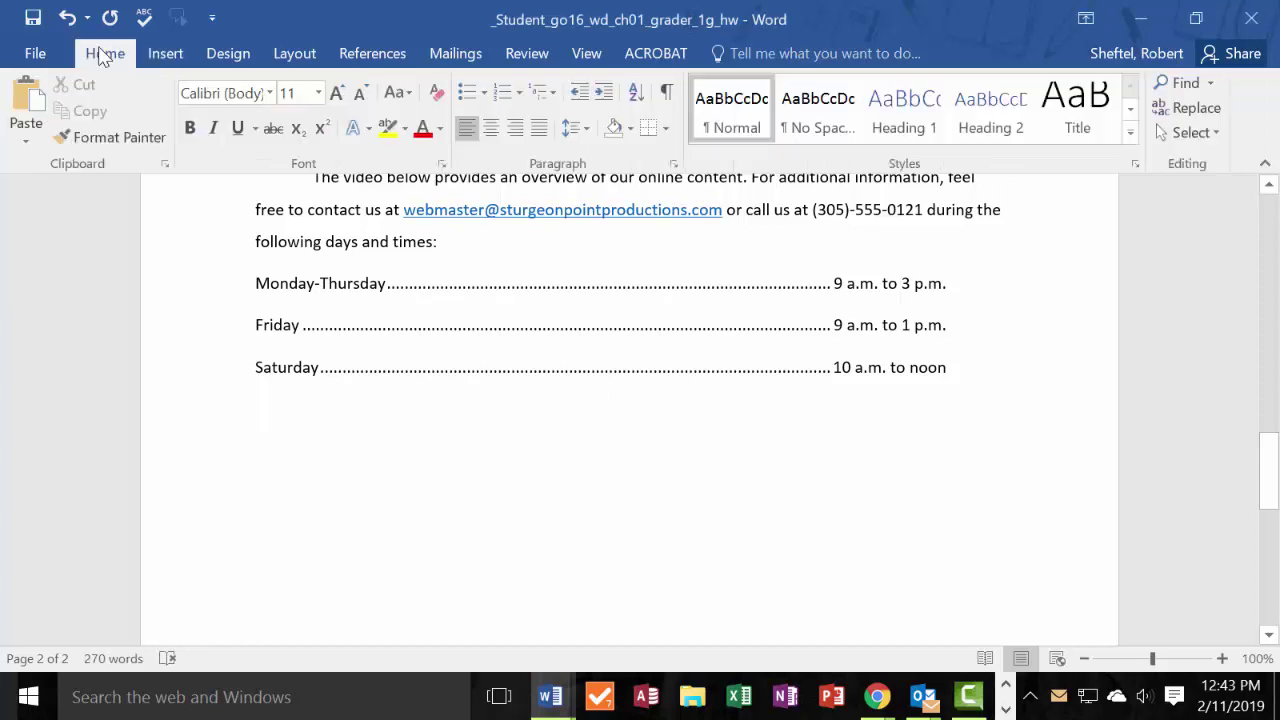
{"action": "left_click", "coordinate": [491, 130]}
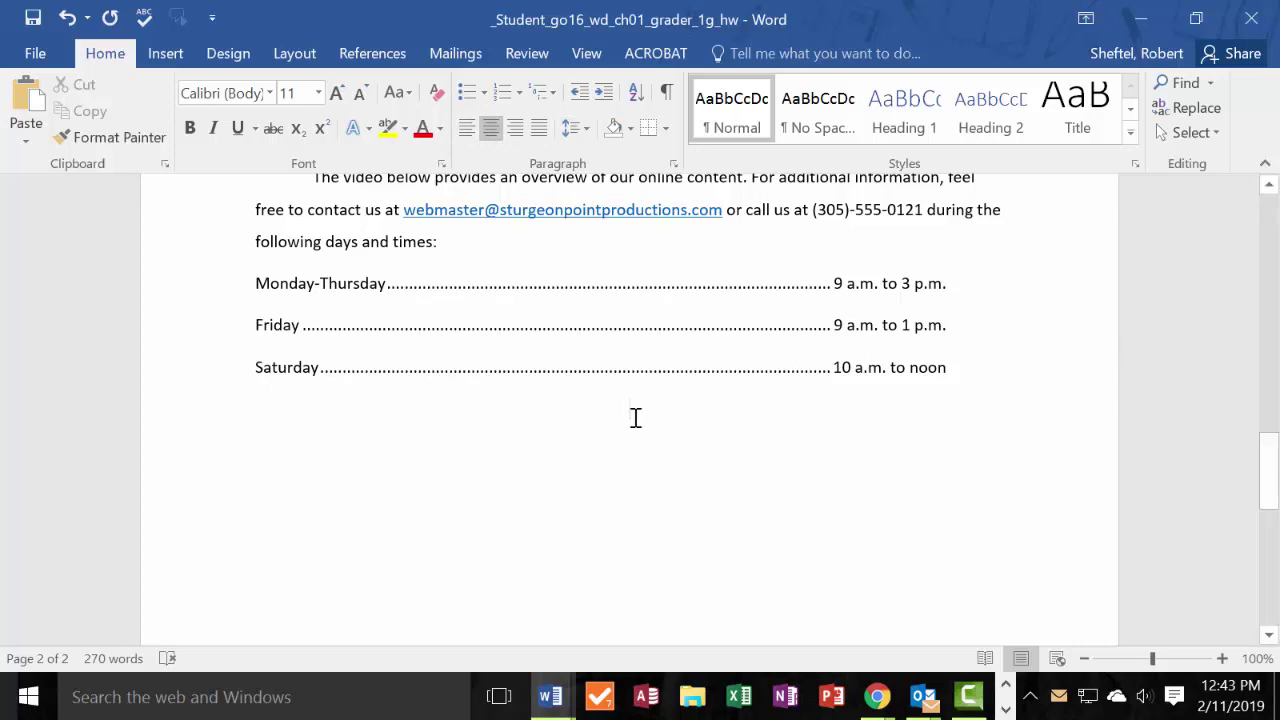
Search YouTube for "Pearson Higher Education Learning" and insert the first resulting online video on the centered line.
{"action": "left_click", "coordinate": [162, 55]}
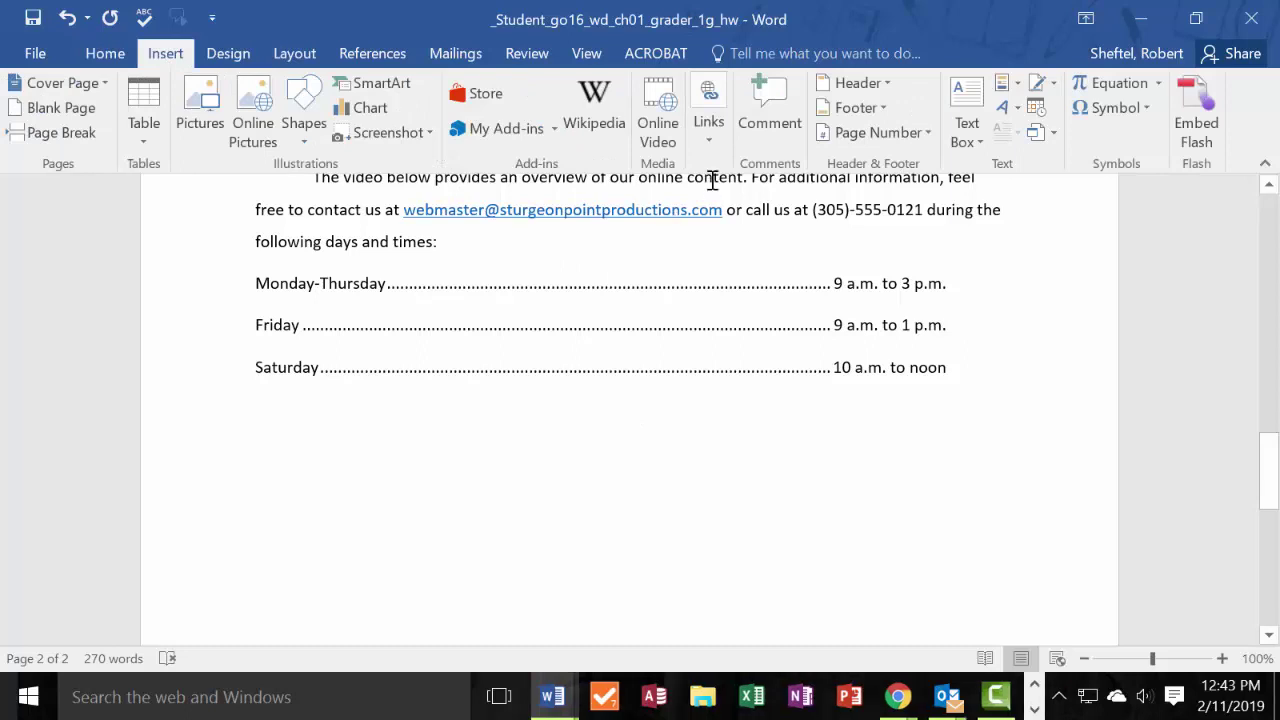
{"action": "left_click", "coordinate": [665, 125]}
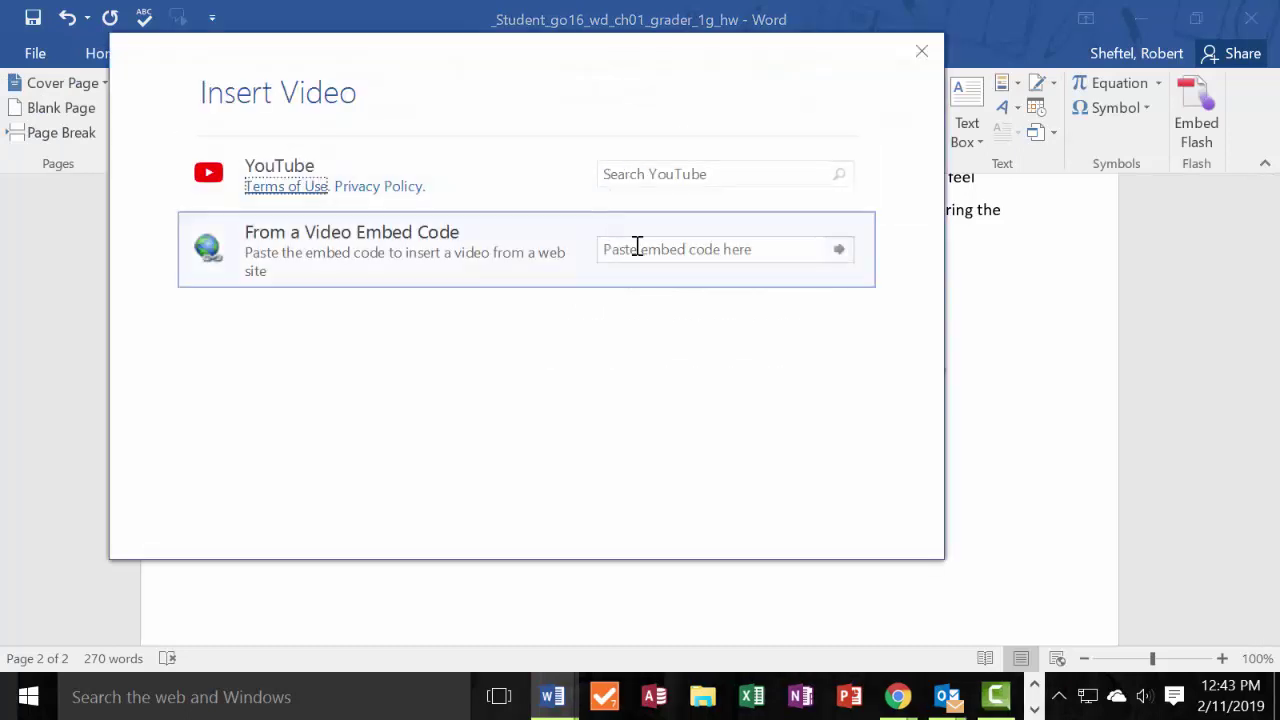
{"action": "left_click", "coordinate": [675, 174]}
{"action": "right_click", "coordinate": [675, 174]}
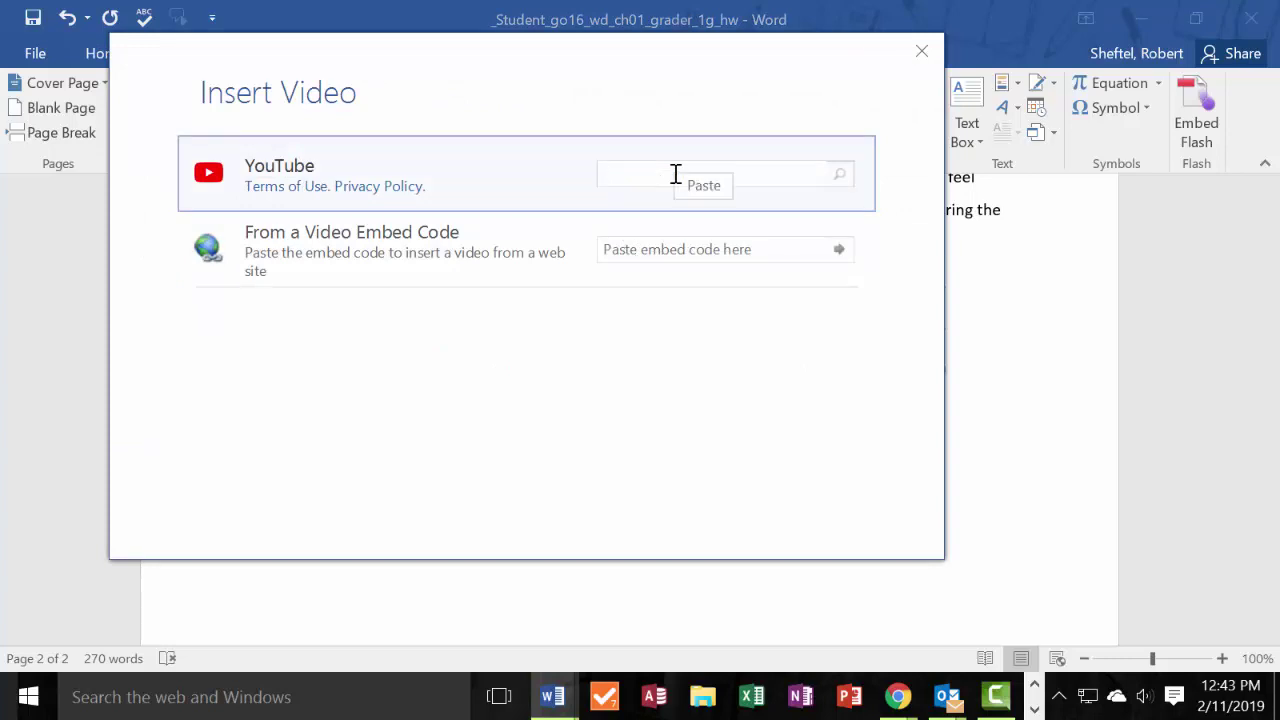
{"action": "left_click", "coordinate": [703, 185]}
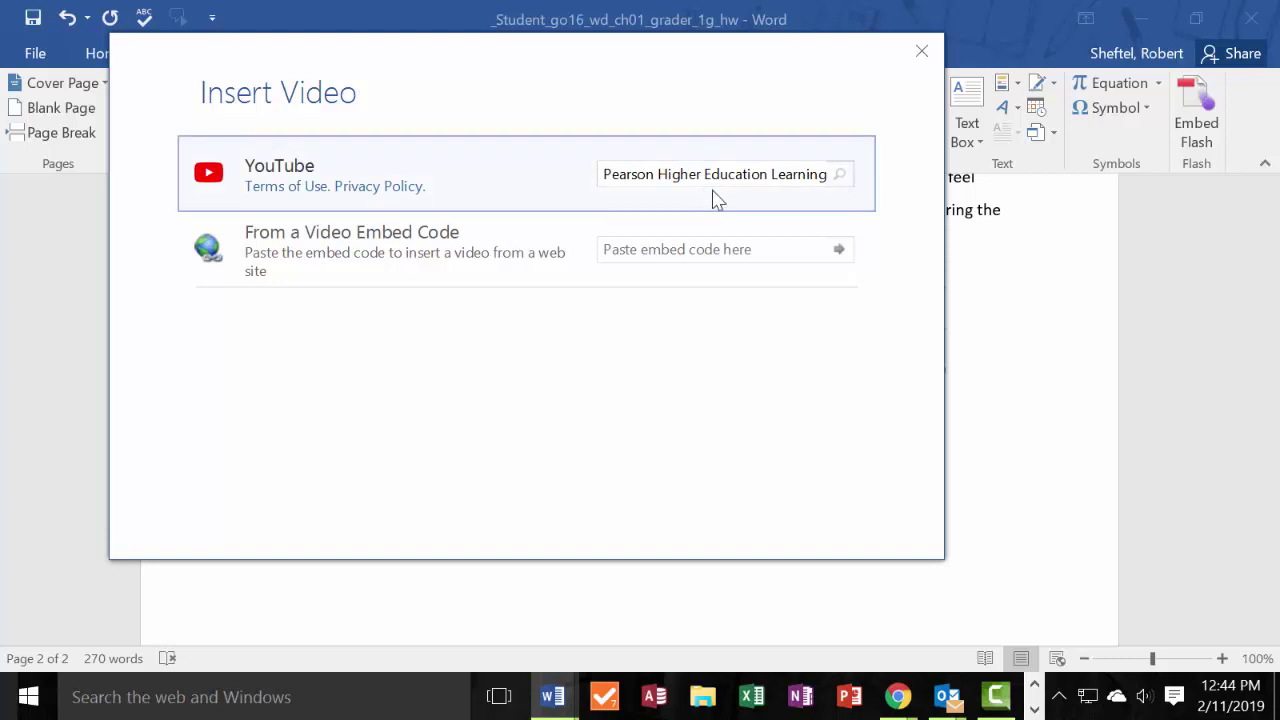
{"action": "left_click", "coordinate": [843, 180]}
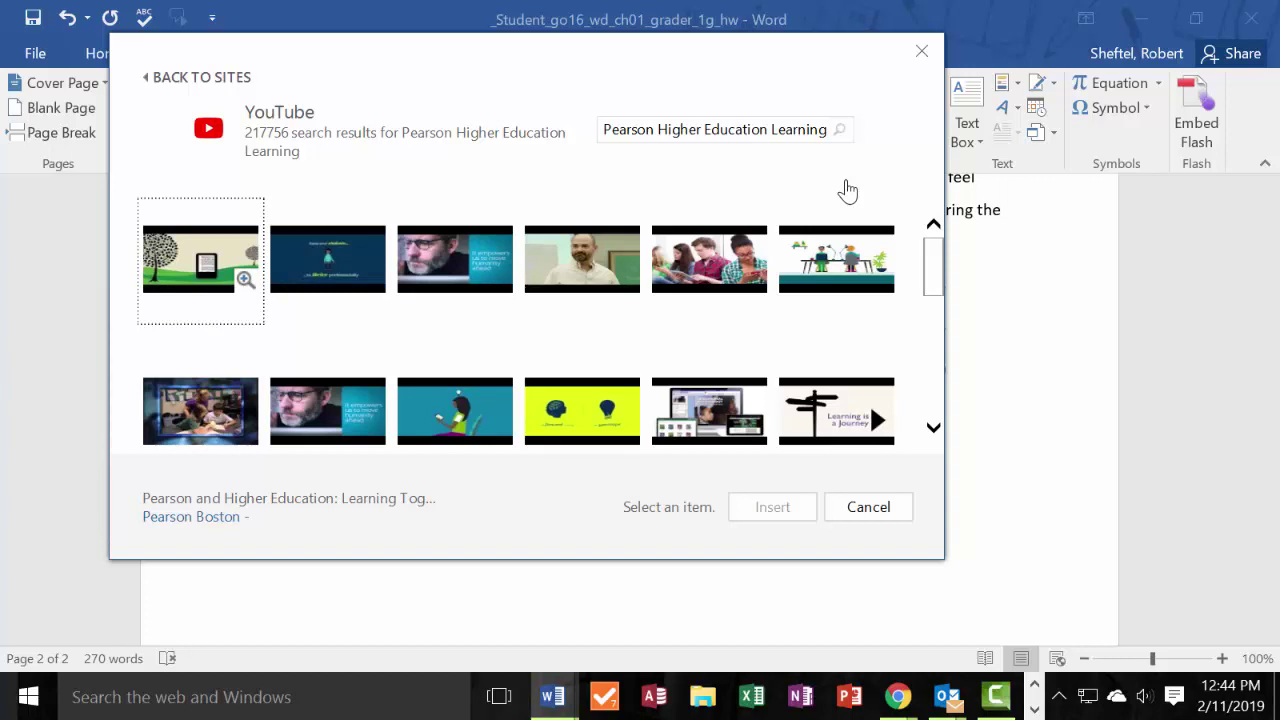
{"action": "left_click", "coordinate": [205, 268]}
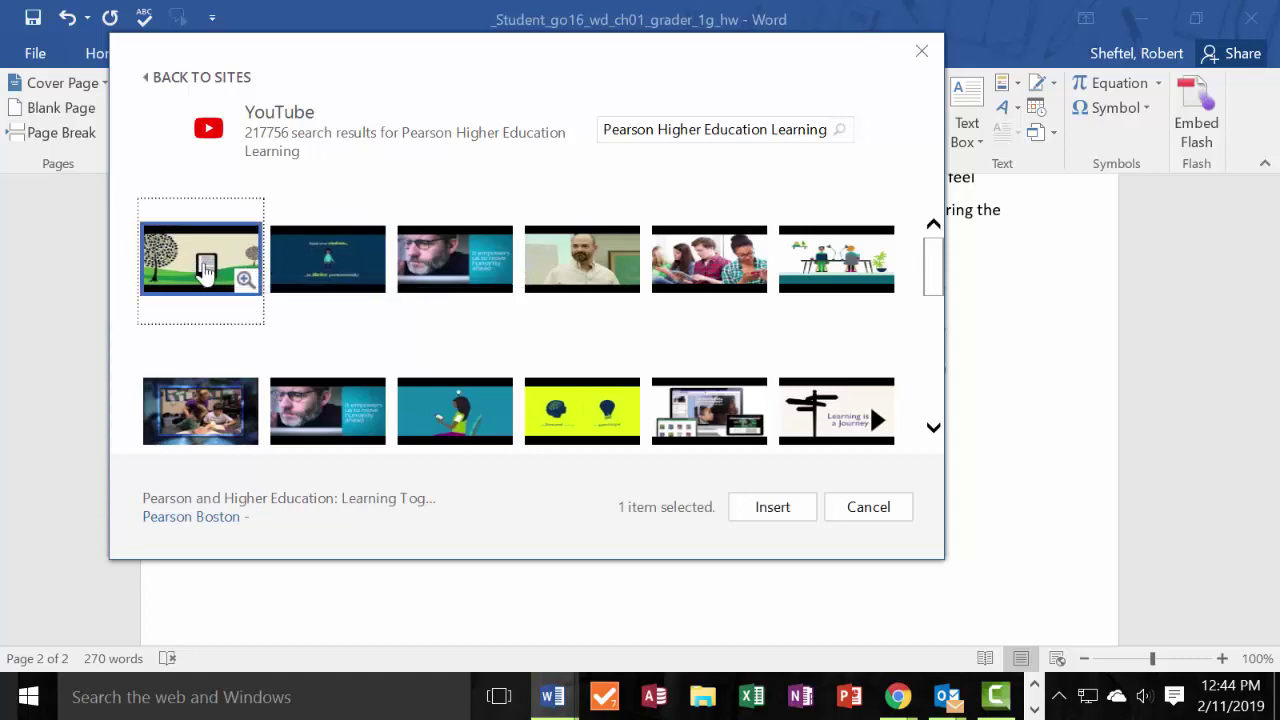
{"action": "left_click", "coordinate": [772, 507]}
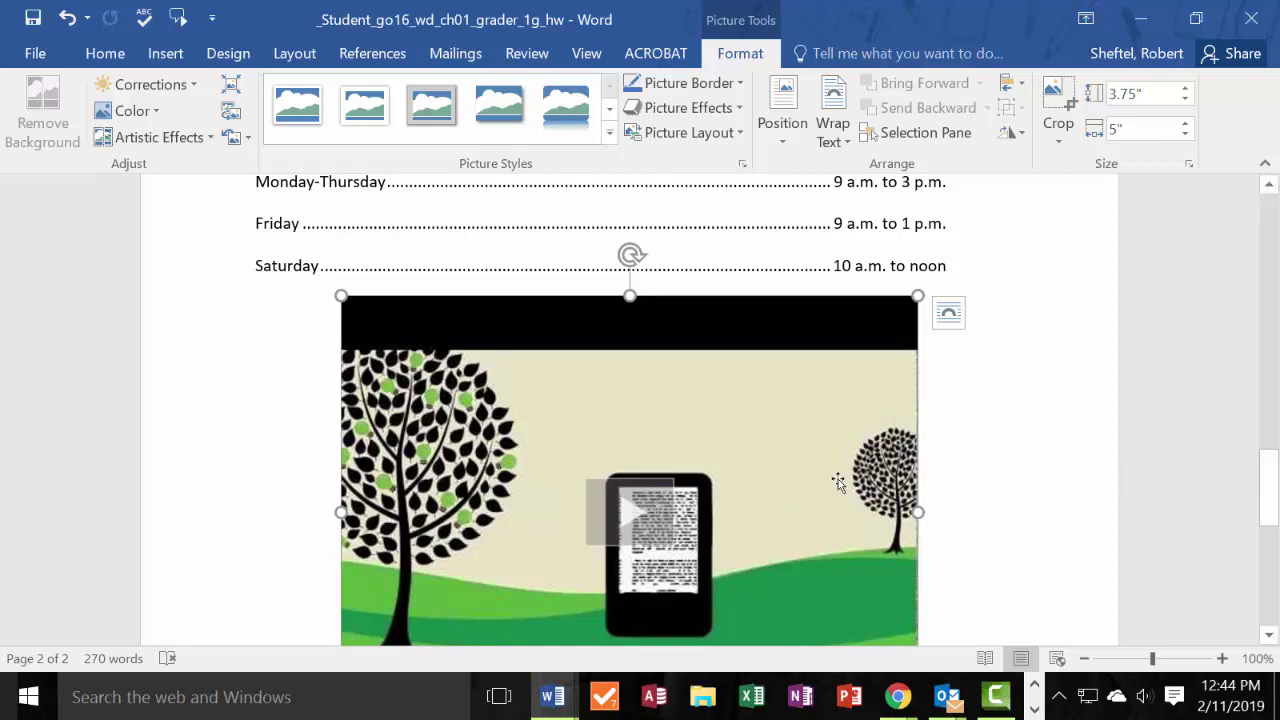
Set the inserted video's absolute height to 1.5" with its aspect ratio locked.
{"action": "left_click", "coordinate": [948, 317]}
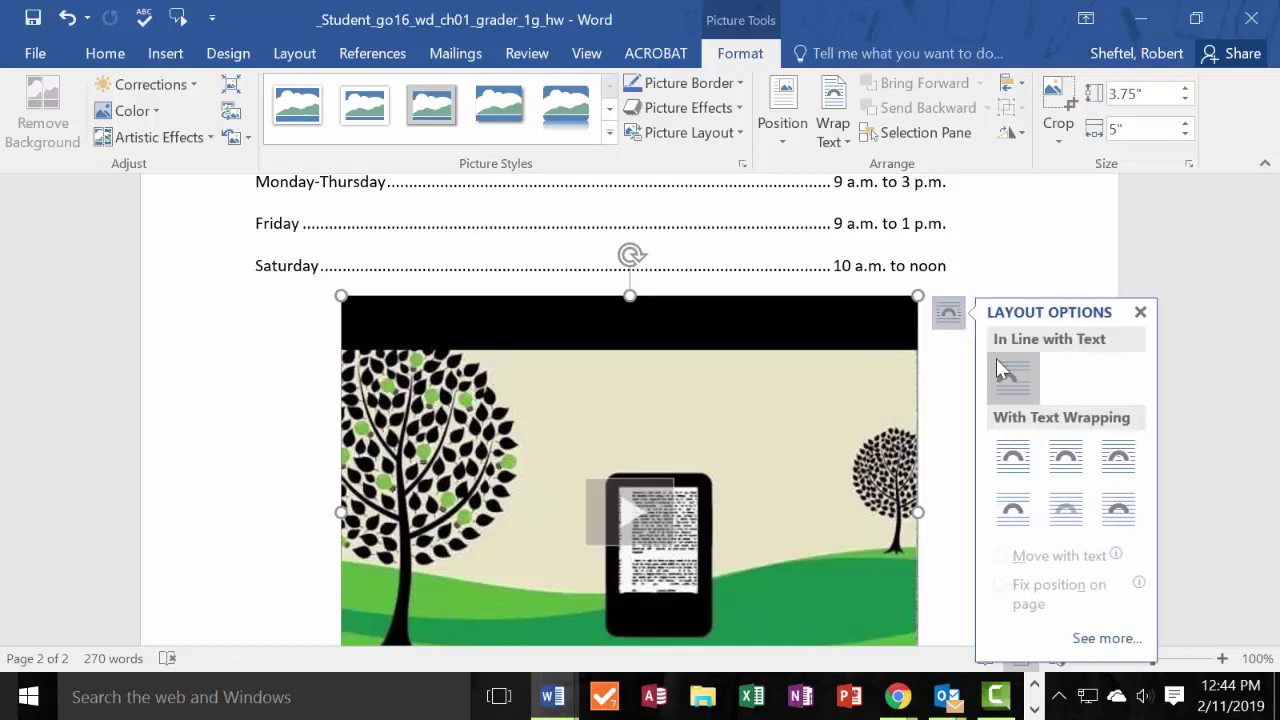
{"action": "left_click", "coordinate": [1105, 639]}
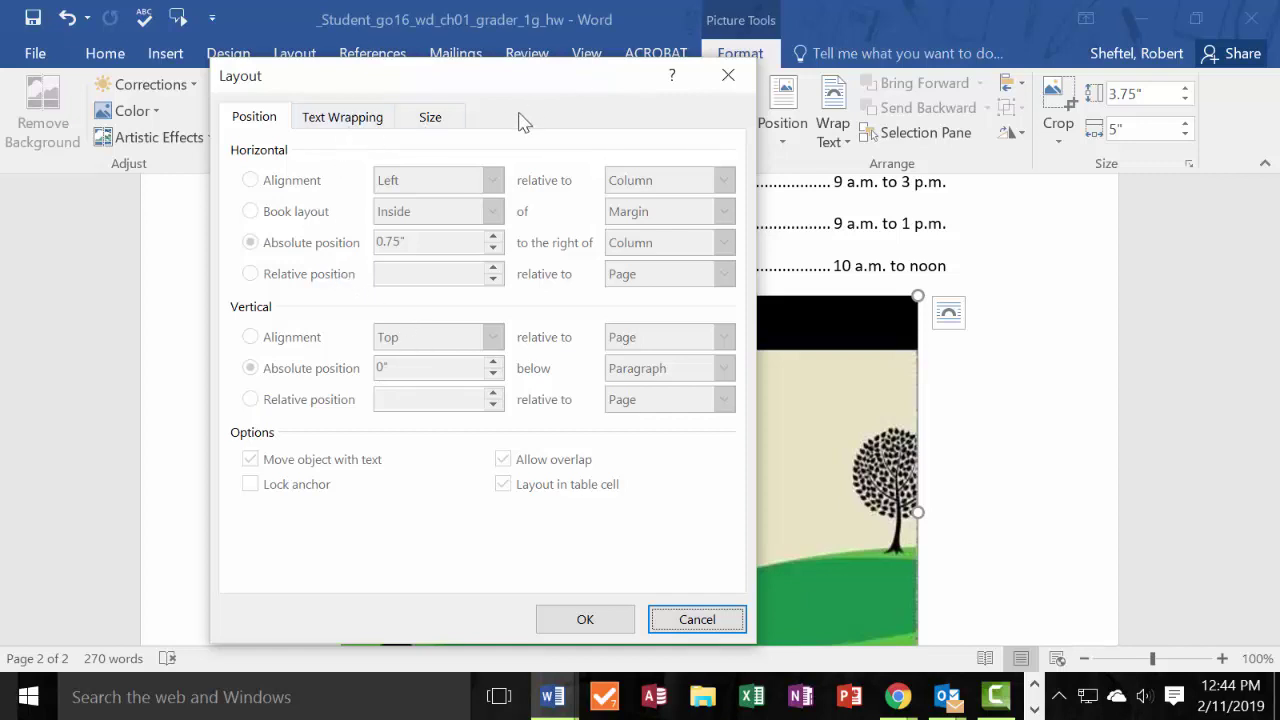
{"action": "left_click", "coordinate": [428, 118]}
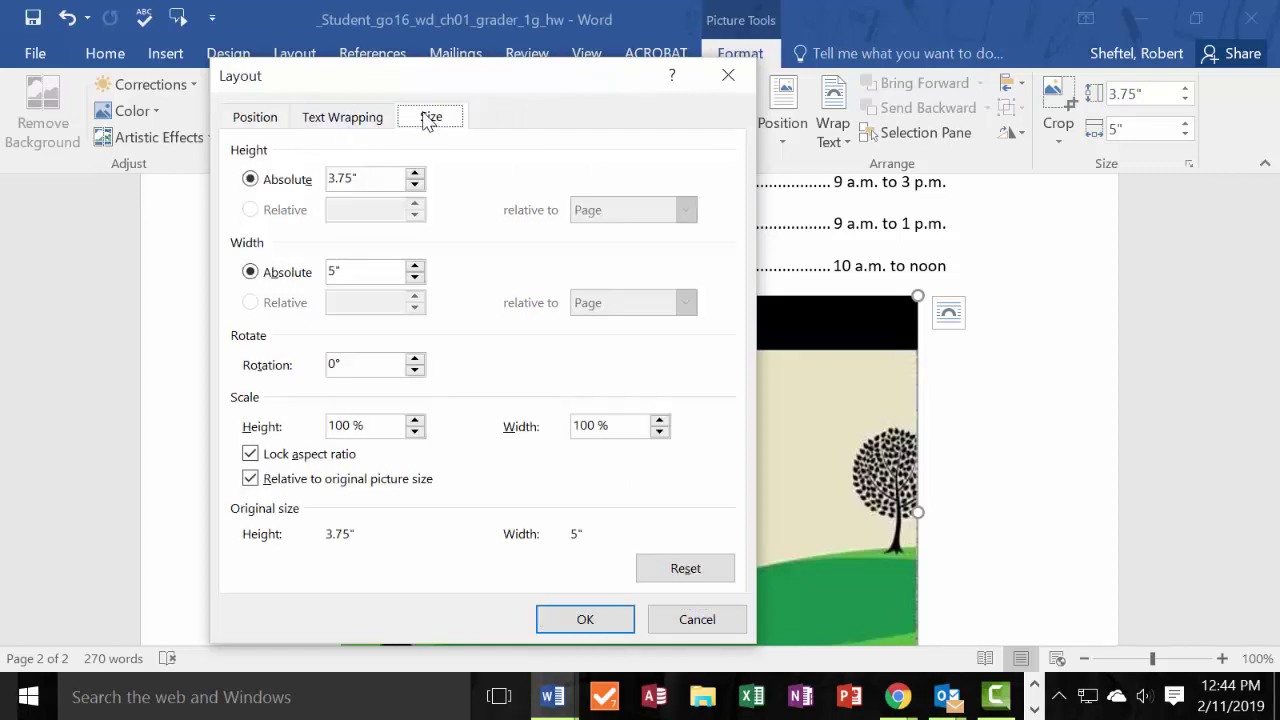
{"action": "double_click", "coordinate": [379, 186]}
{"action": "type", "text": "1.5"}
{"action": "left_click", "coordinate": [592, 622]}
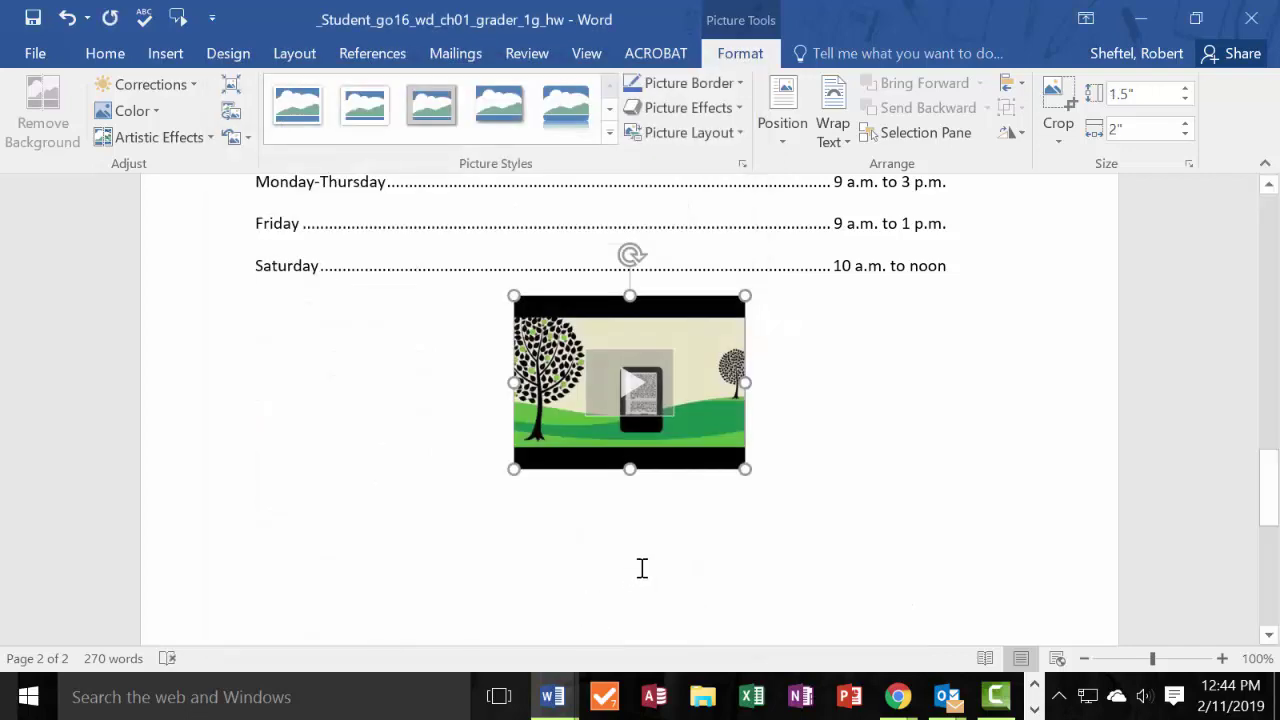
{"action": "left_click", "coordinate": [682, 539]}
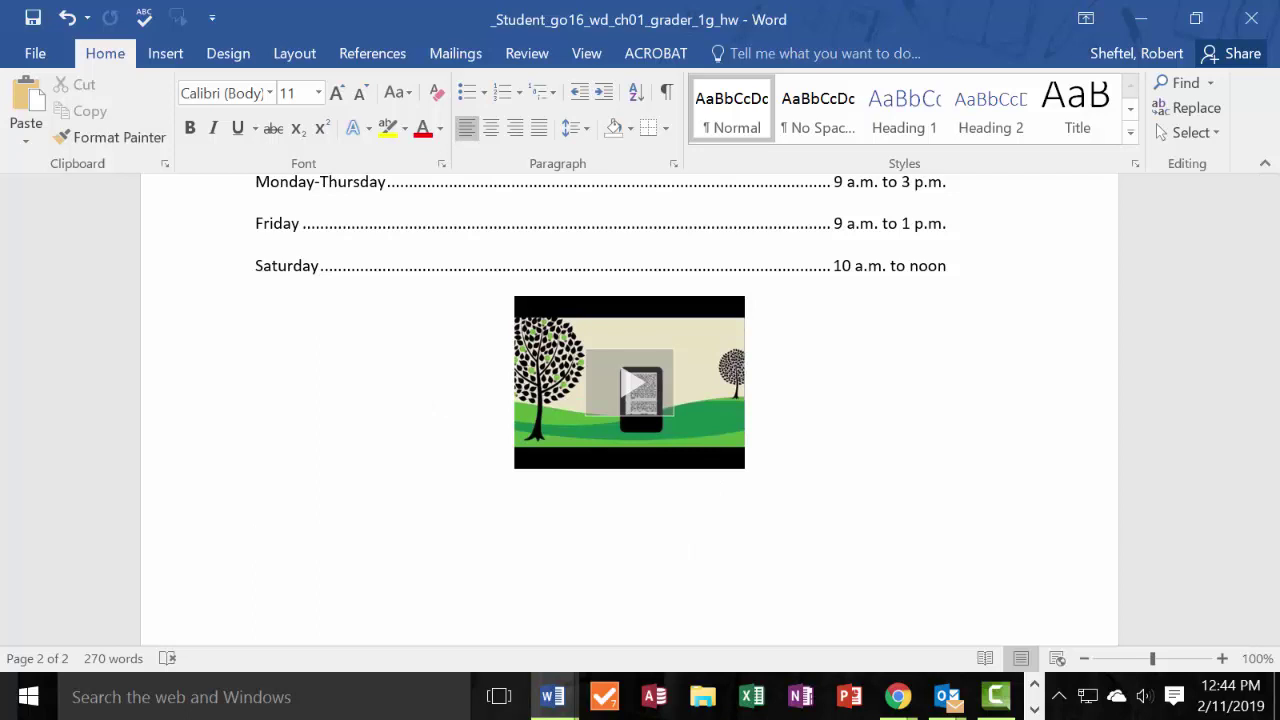
Switch to the solution PDF in Chrome to compare its second page, and return to the Word document.
{"action": "key", "text": "alt+Tab"}
{"action": "left_click_drag", "start_coordinate": [55, 78], "coordinate": [596, 82]}
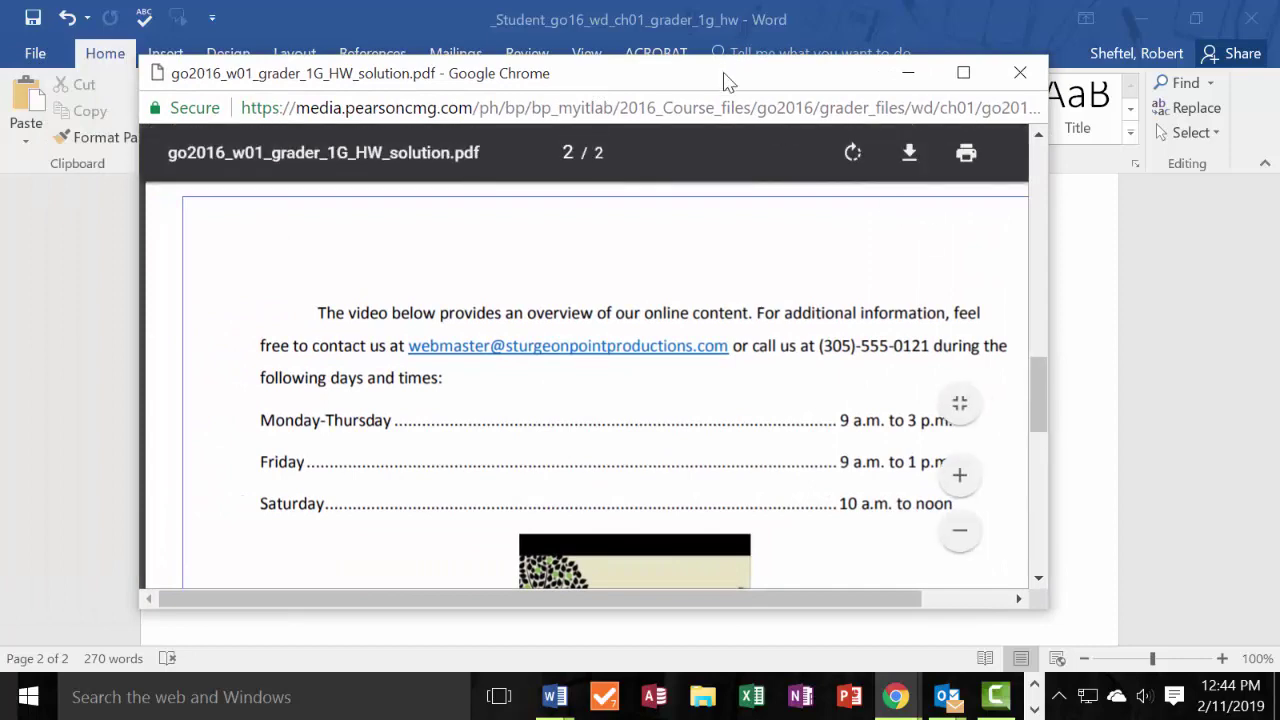
{"action": "left_click_drag", "start_coordinate": [728, 82], "coordinate": [0, 150]}
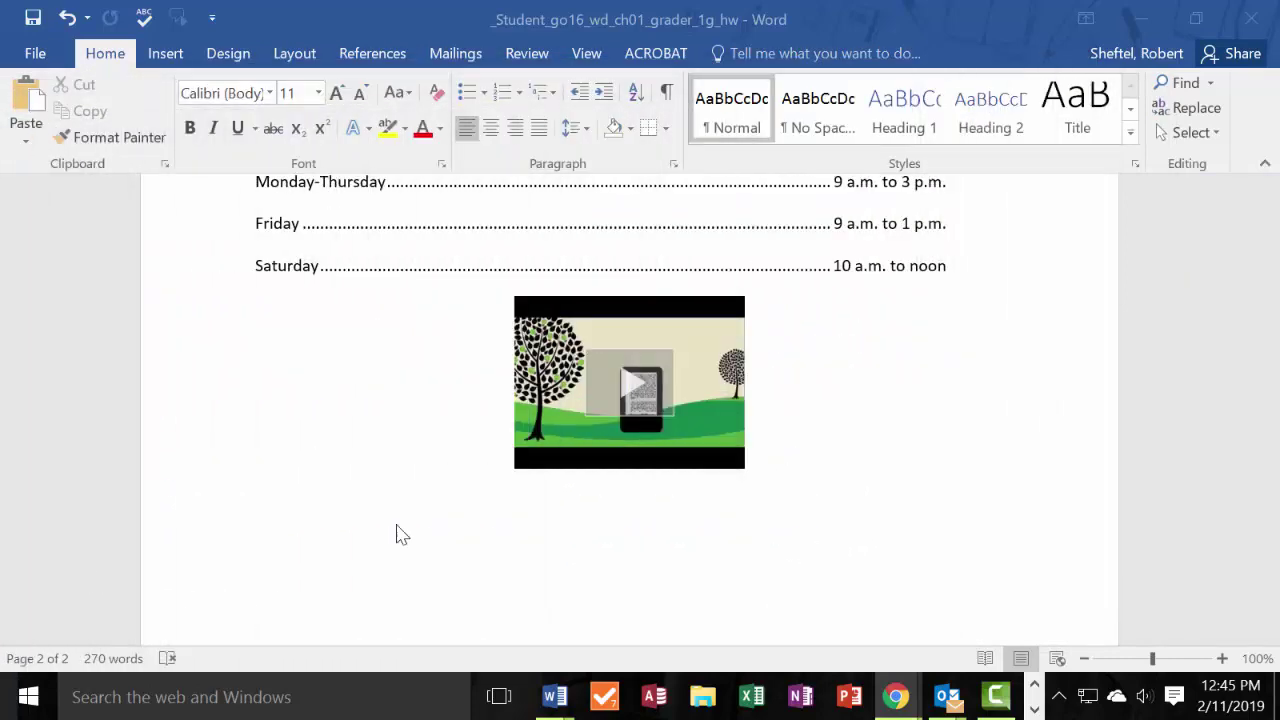
{"action": "left_click", "coordinate": [545, 565]}
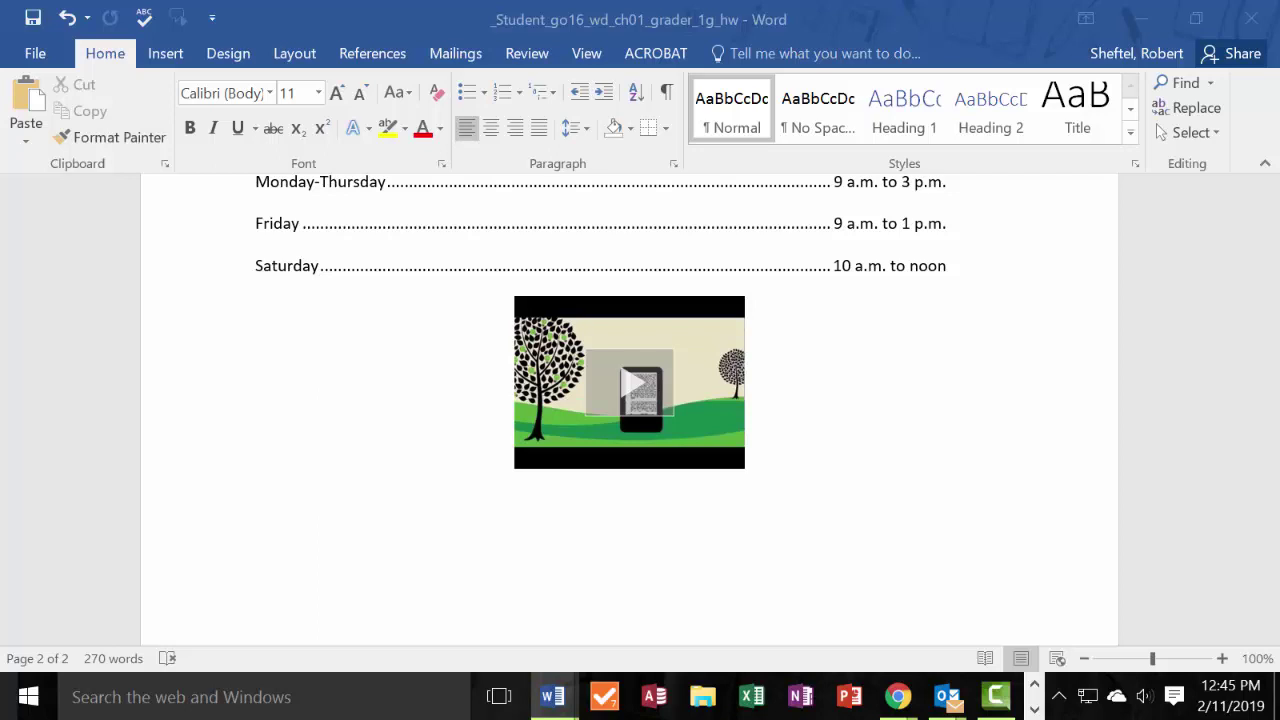
{"action": "left_click", "coordinate": [553, 697]}
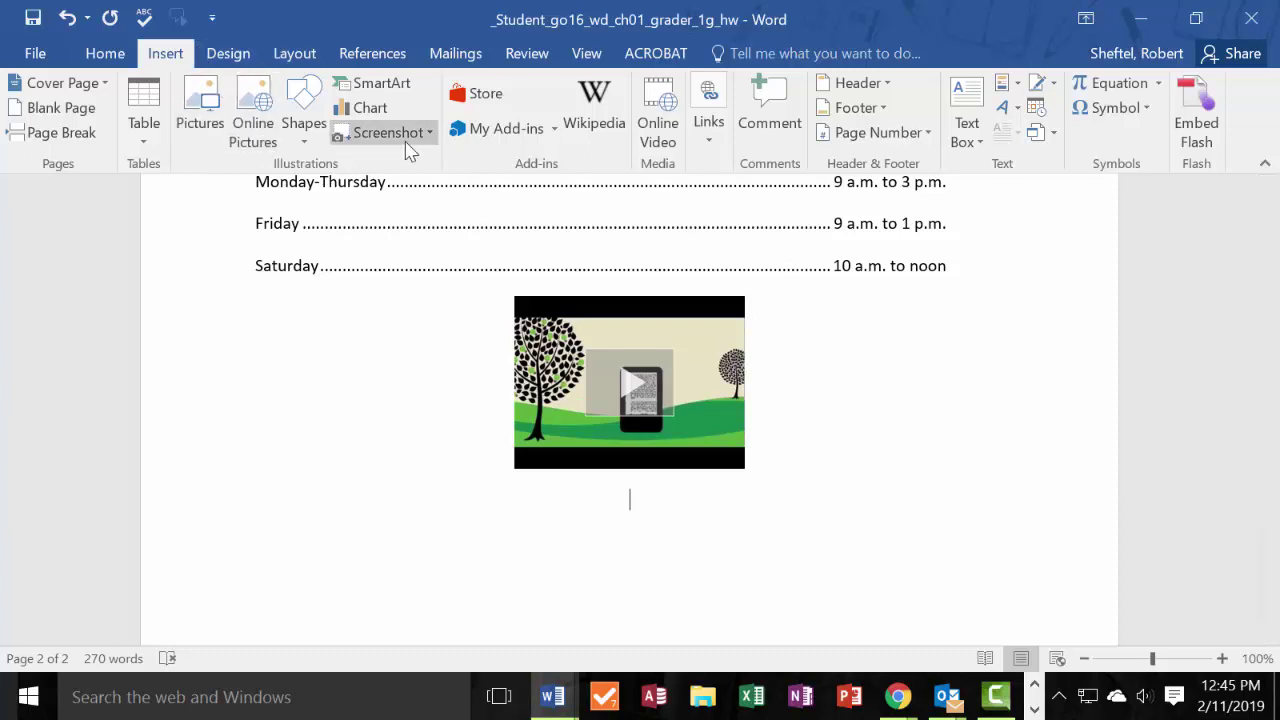
Draw a rounded rectangle about 1.29" high and 5.86" wide below the video.
{"action": "left_click", "coordinate": [305, 120]}
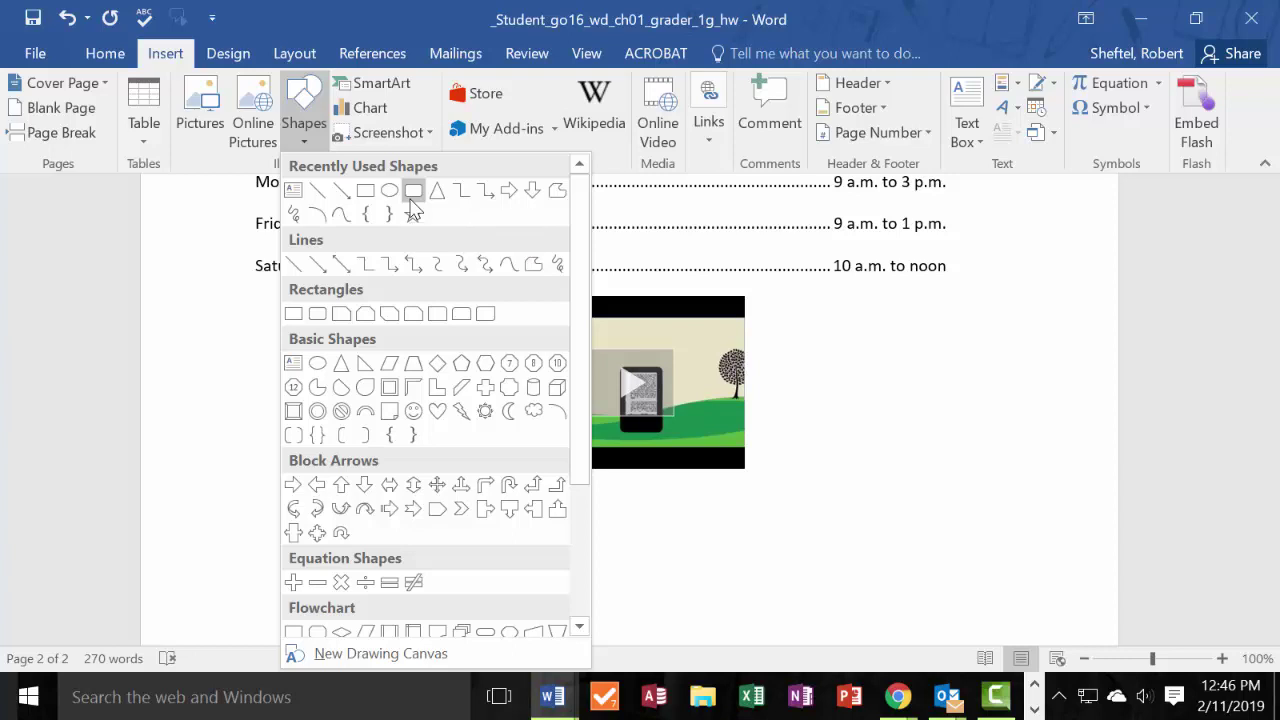
{"action": "left_click", "coordinate": [412, 196]}
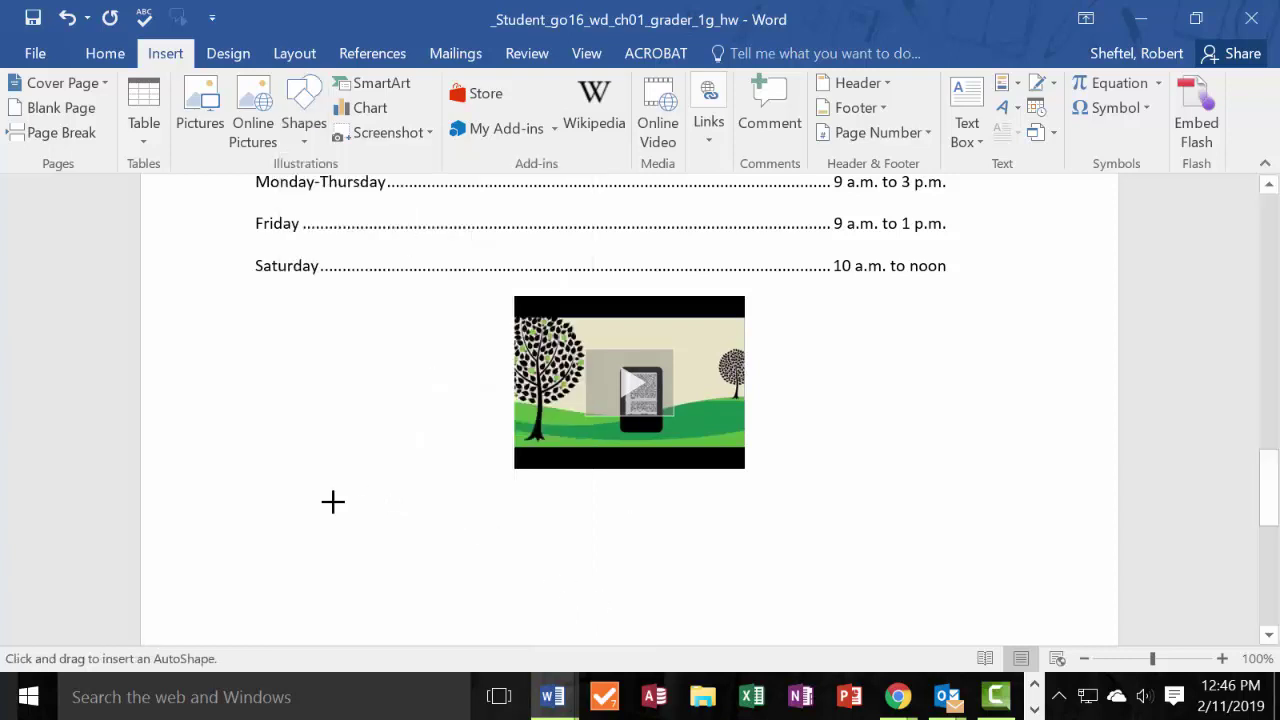
{"action": "mouse_move", "coordinate": [333, 501]}
{"action": "left_mouse_down"}
{"action": "mouse_move", "coordinate": [956, 622]}
{"action": "mouse_move", "coordinate": [1003, 626]}
{"action": "mouse_move", "coordinate": [1007, 610]}
{"action": "left_mouse_up"}
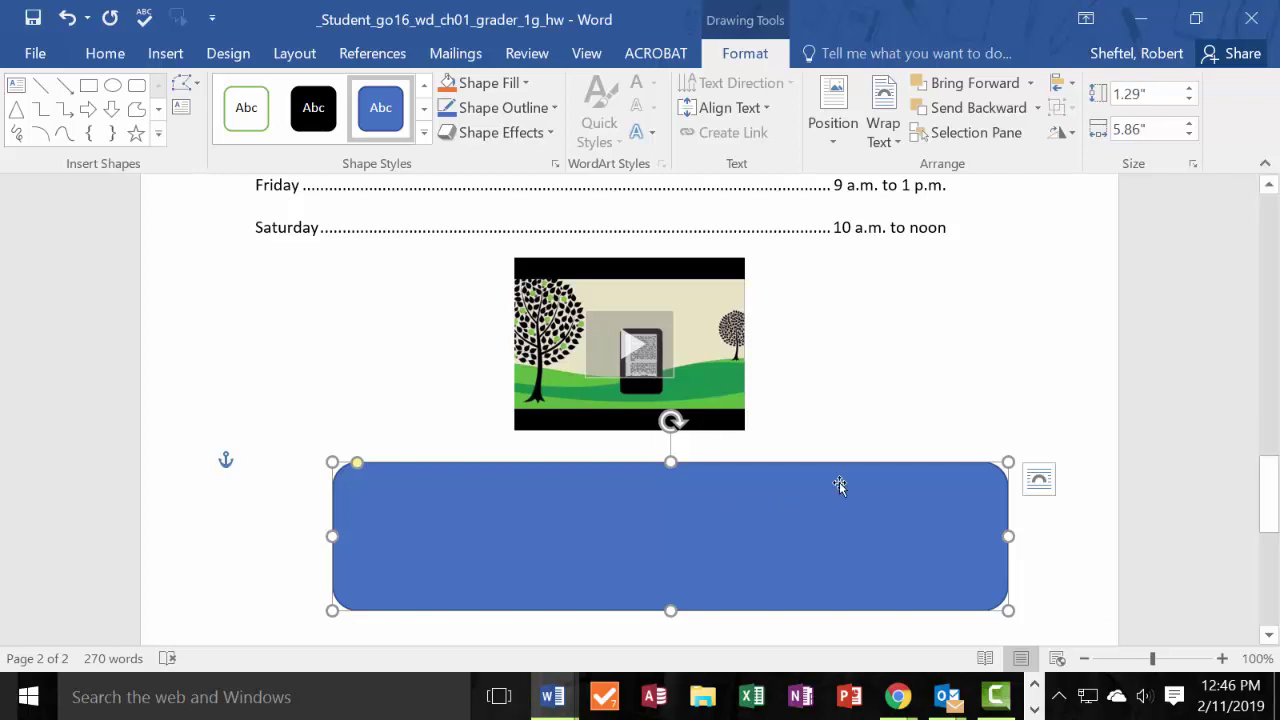
Set the rounded rectangle to 1.5" high and 6.5" wide, and apply the darker blue colored-fill theme style.
{"action": "left_click", "coordinate": [1040, 481]}
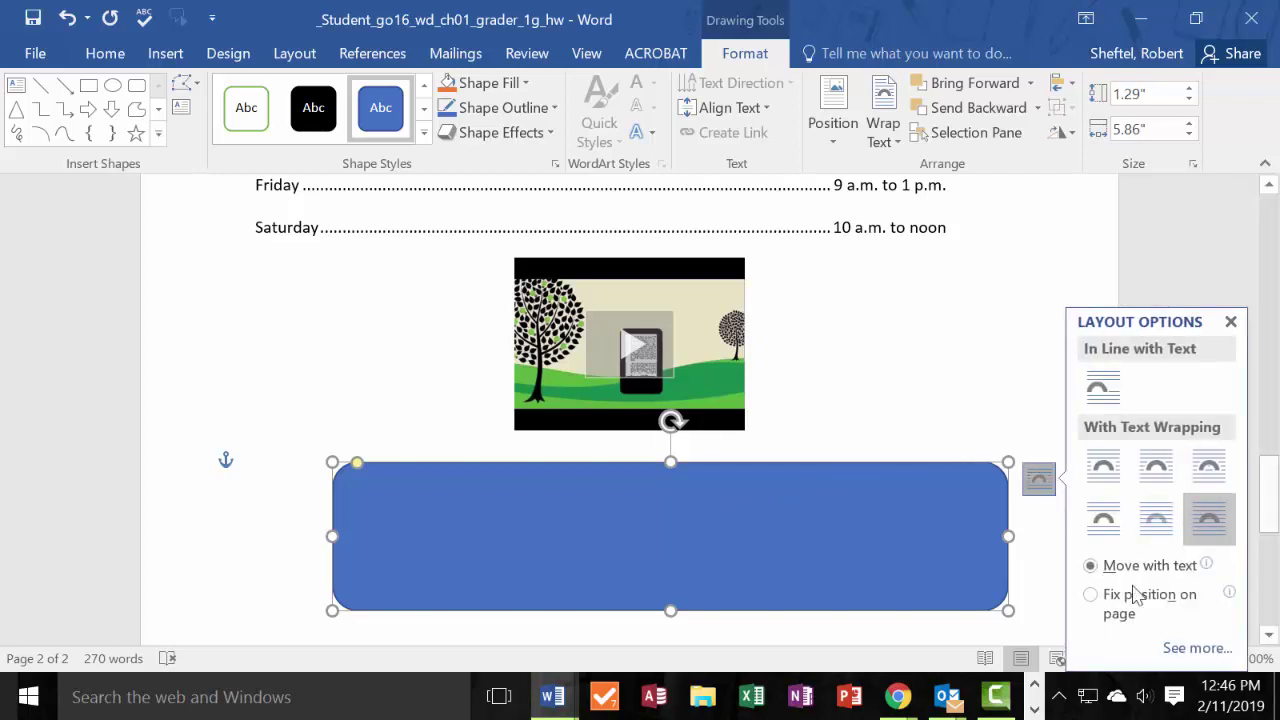
{"action": "left_click", "coordinate": [1190, 649]}
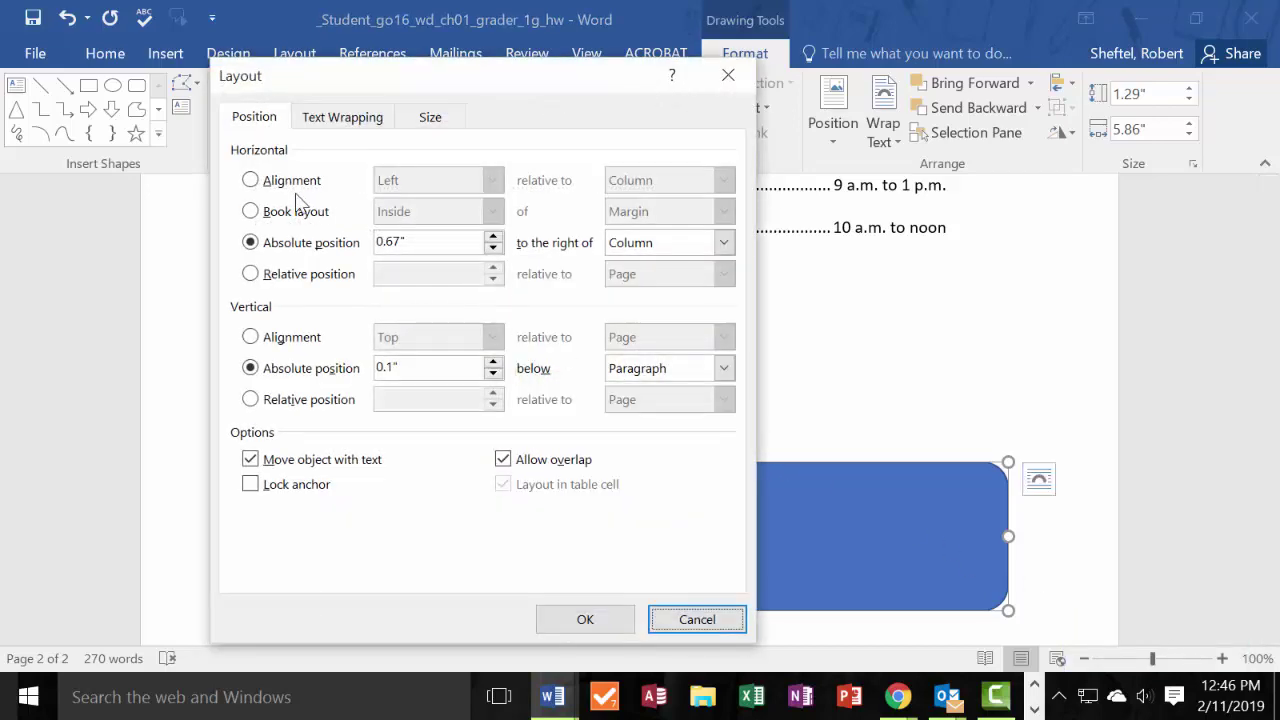
{"action": "left_click", "coordinate": [432, 118]}
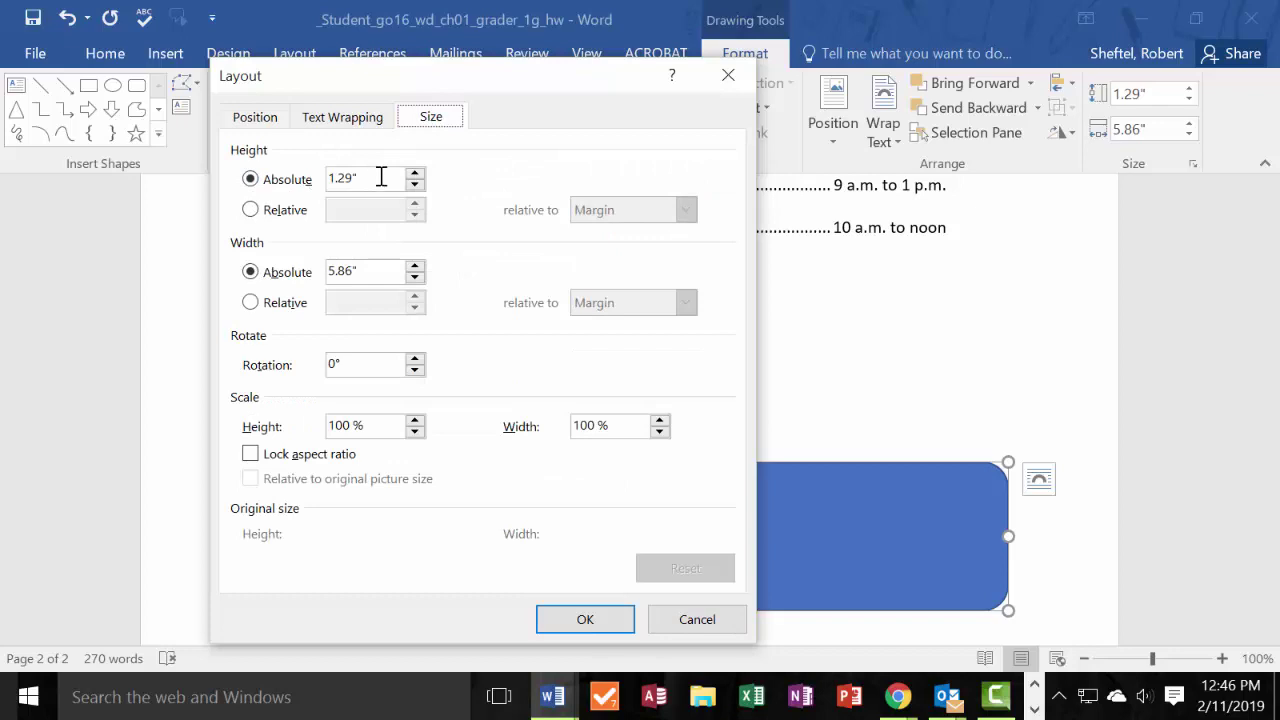
{"action": "left_click_drag", "start_coordinate": [378, 178], "coordinate": [294, 178]}
{"action": "type", "text": "1.5"}
{"action": "left_click_drag", "start_coordinate": [373, 272], "coordinate": [273, 274]}
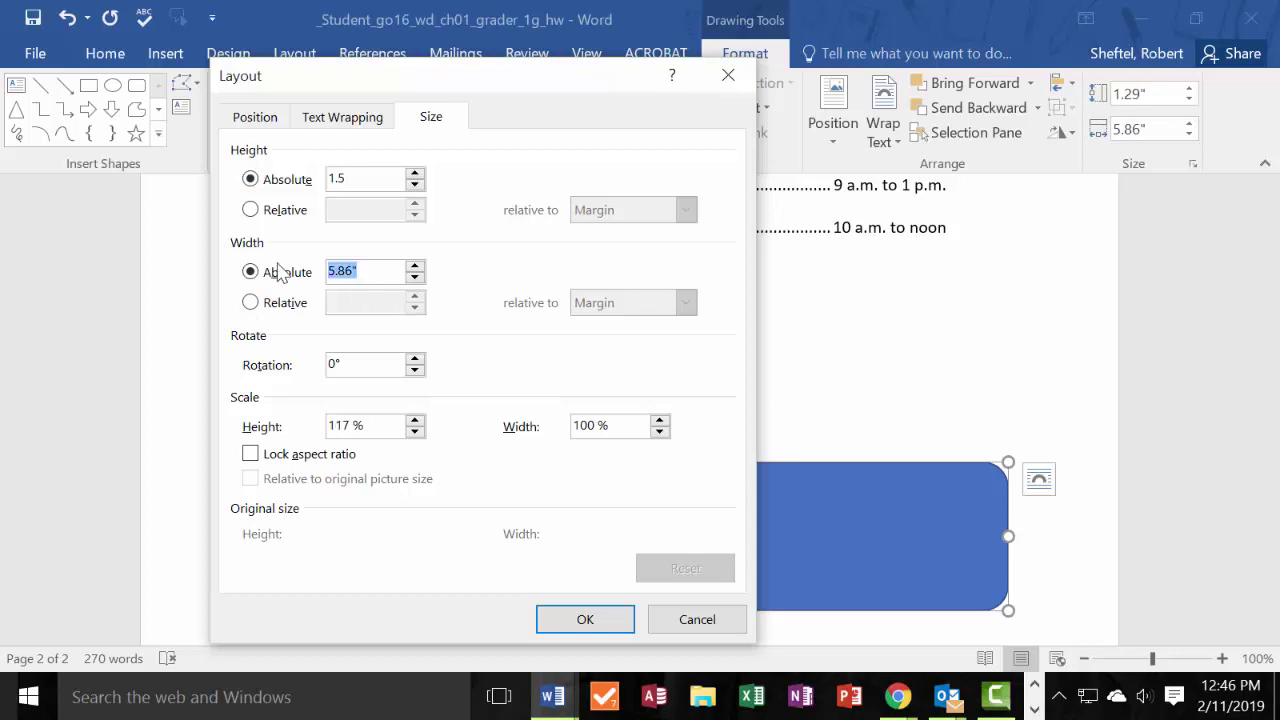
{"action": "type", "text": "6.5"}
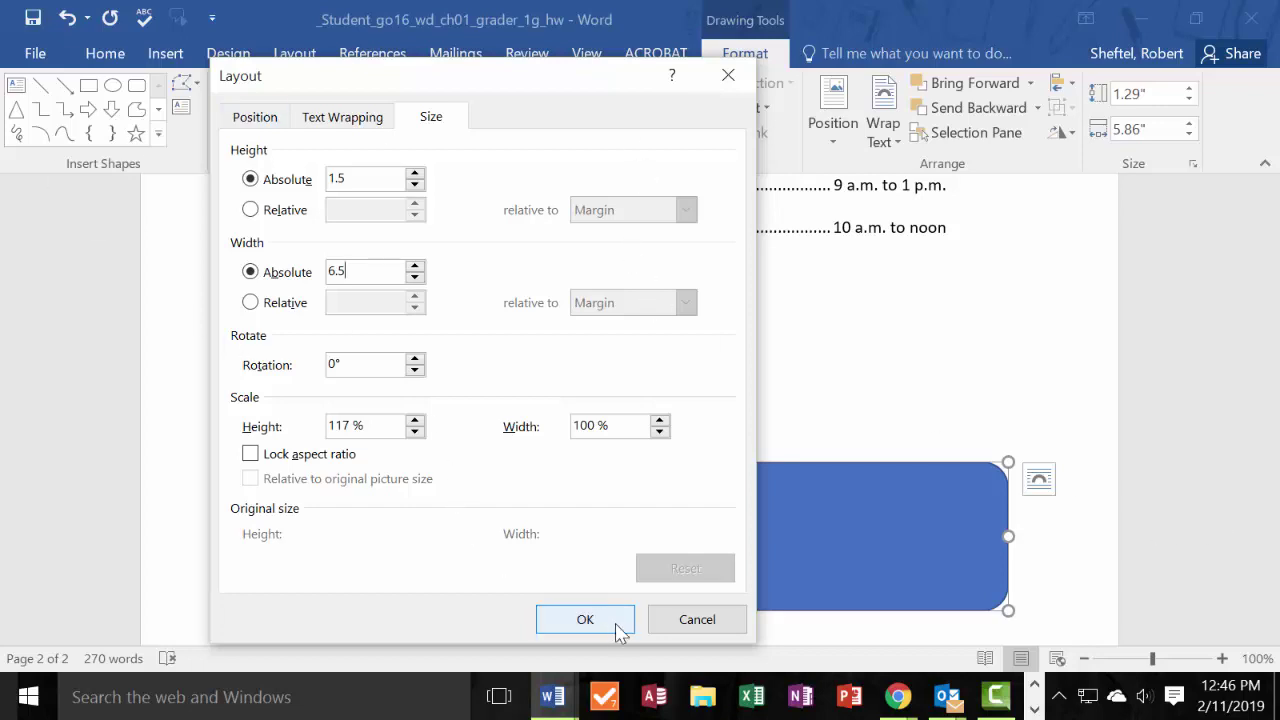
{"action": "left_click", "coordinate": [585, 619]}
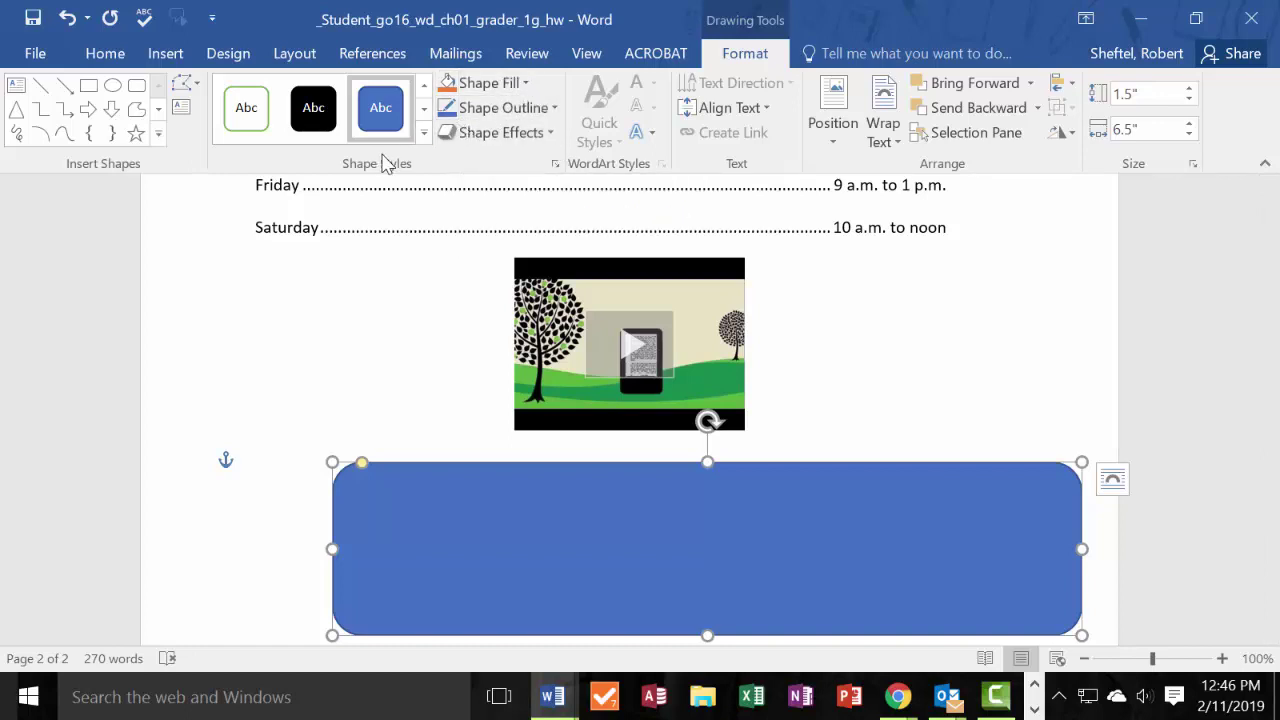
{"action": "left_click", "coordinate": [424, 132]}
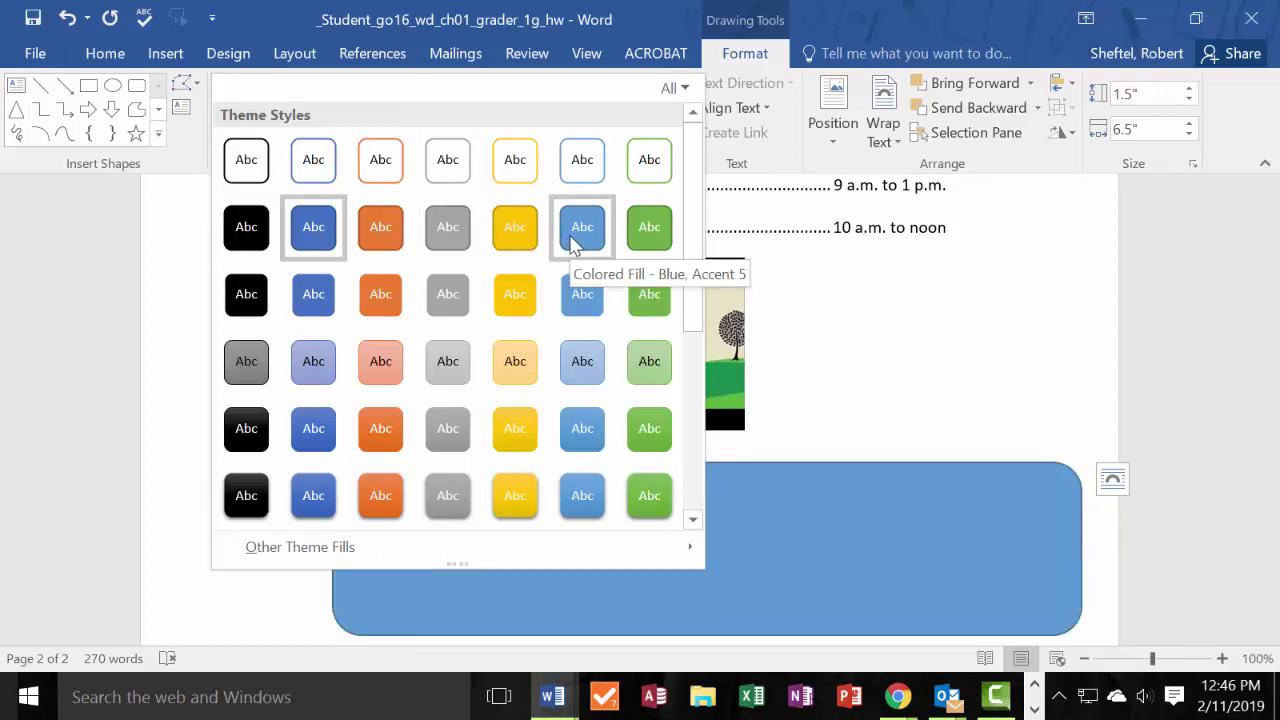
{"action": "left_click", "coordinate": [313, 228]}
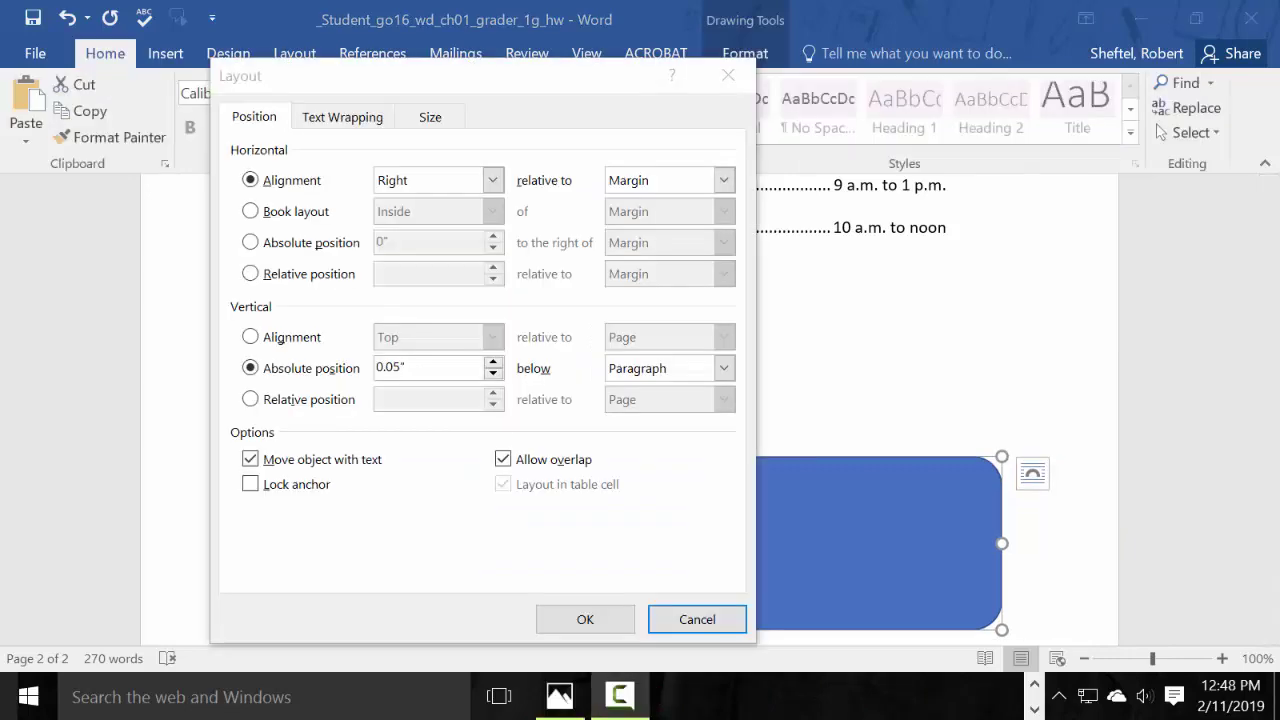
Set the rounded rectangle's horizontal and vertical alignment to Centered relative to Margin.
{"action": "left_click", "coordinate": [727, 77]}
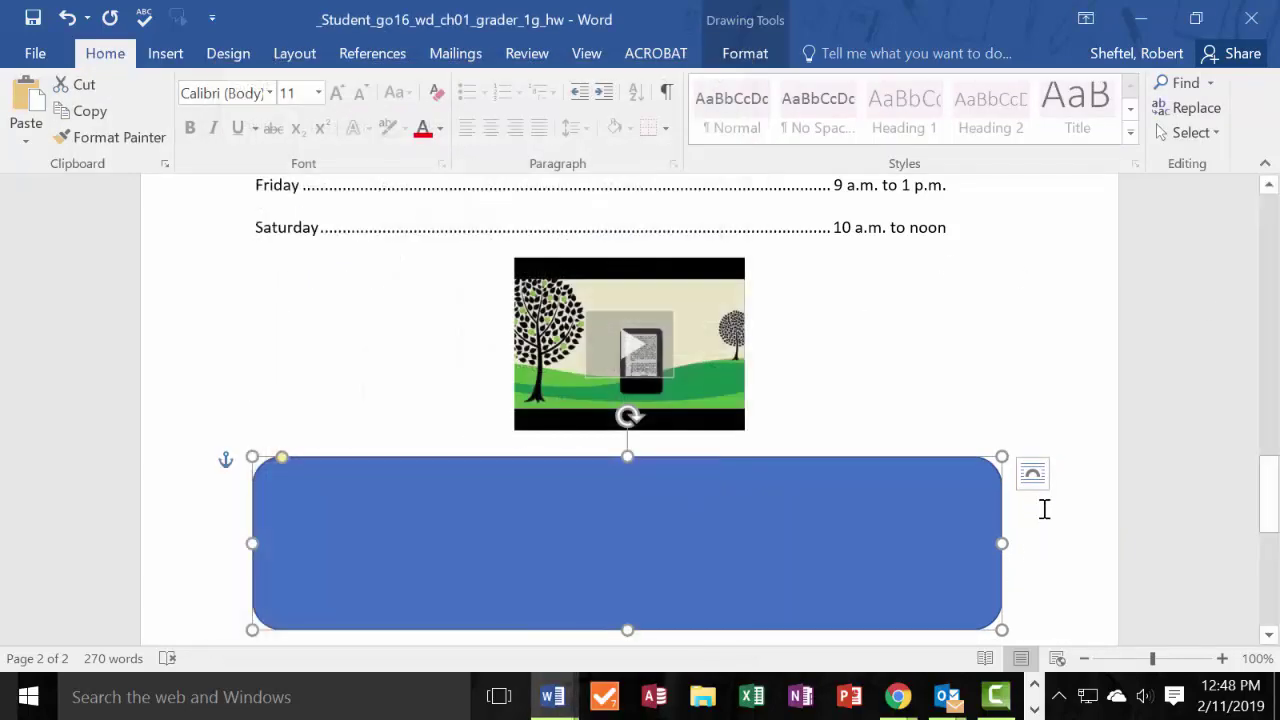
{"action": "left_click", "coordinate": [1032, 473]}
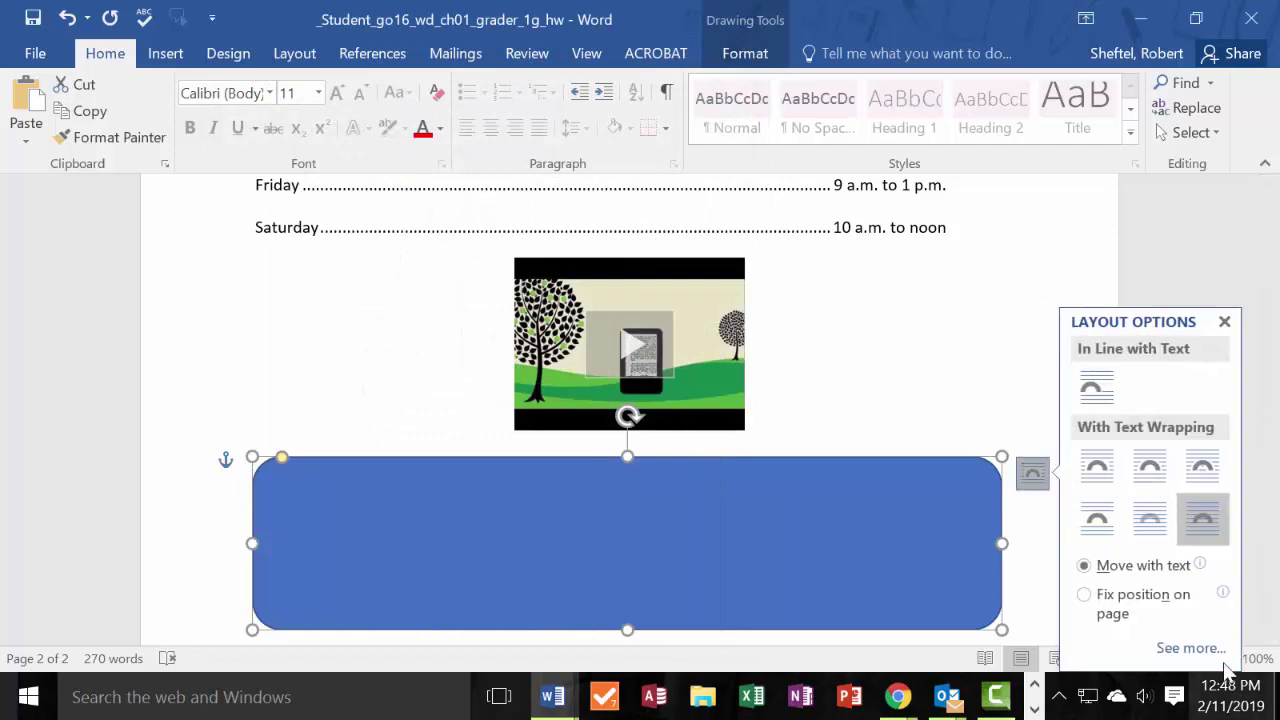
{"action": "left_click", "coordinate": [1205, 647]}
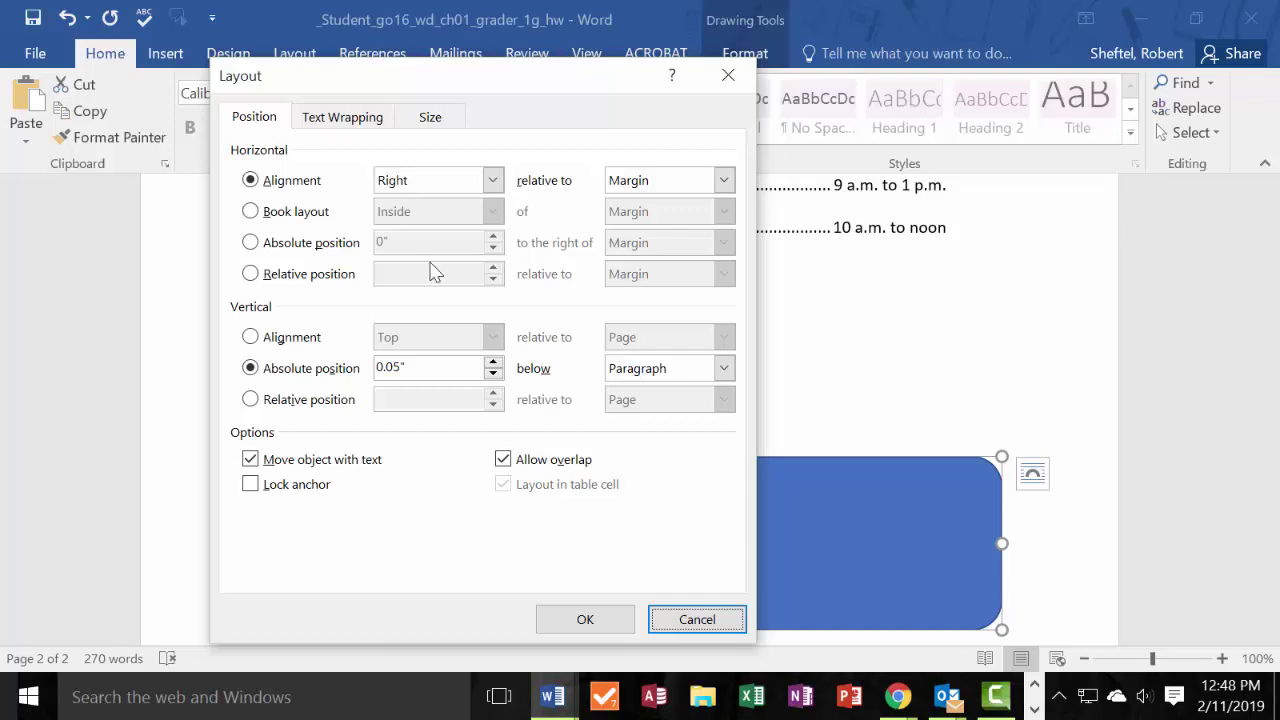
{"action": "left_click", "coordinate": [493, 180]}
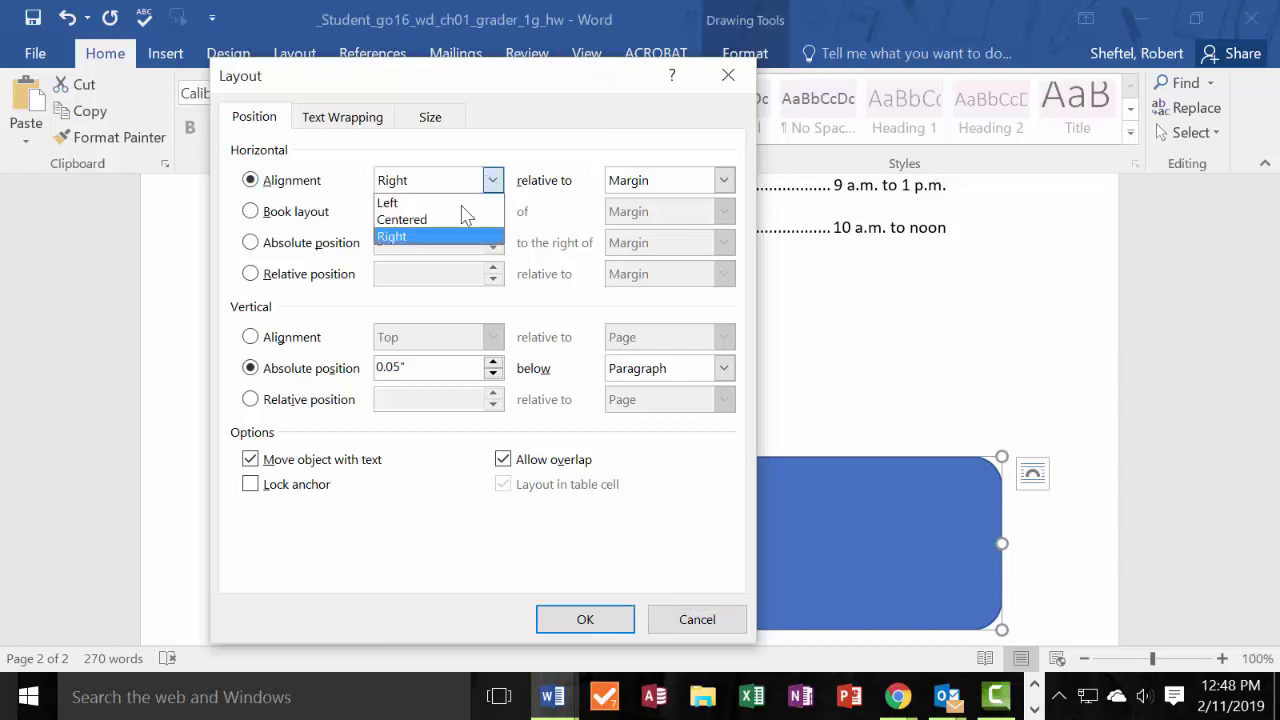
{"action": "left_click", "coordinate": [463, 218]}
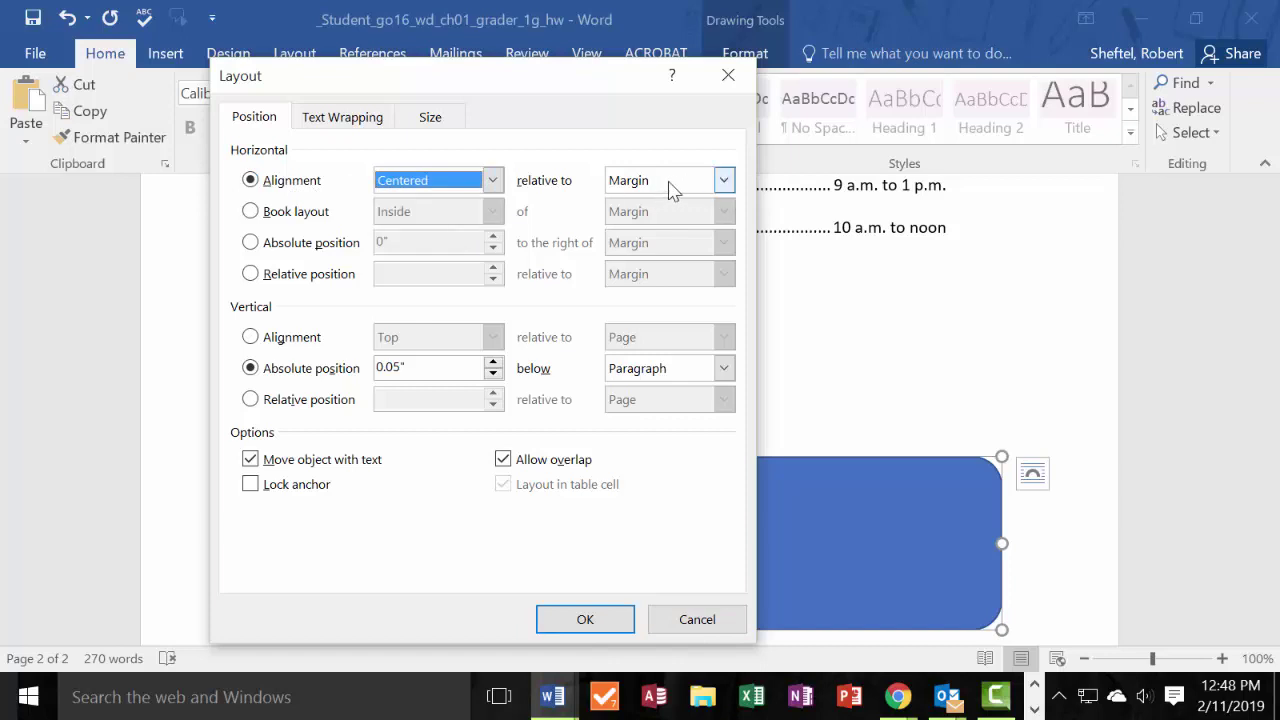
{"action": "left_click", "coordinate": [256, 338]}
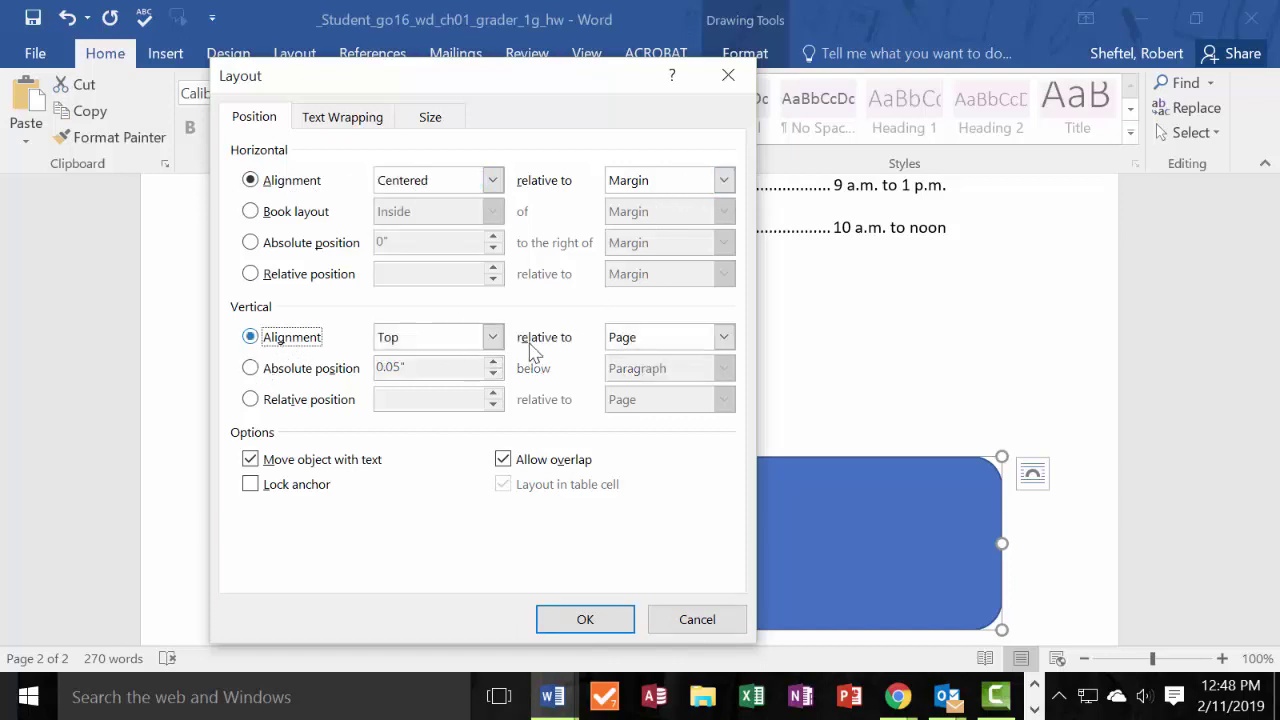
{"action": "left_click", "coordinate": [493, 338]}
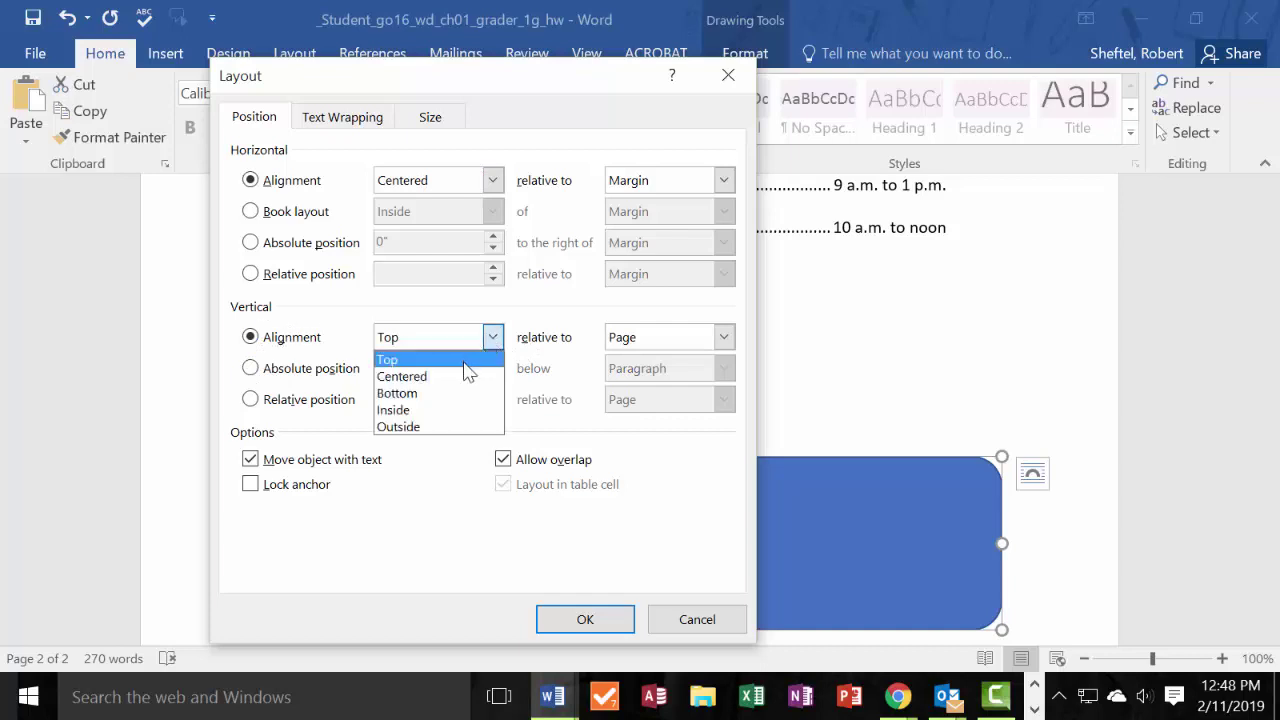
{"action": "left_click", "coordinate": [465, 376]}
{"action": "left_click", "coordinate": [724, 337]}
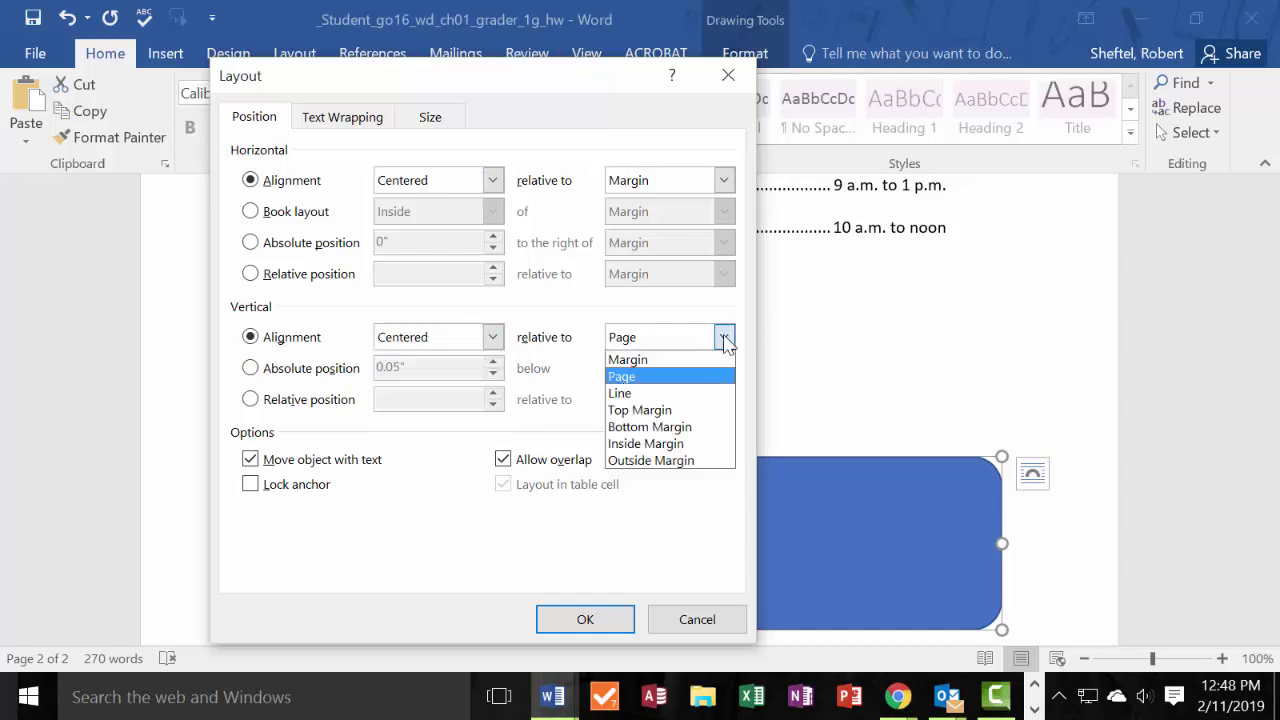
{"action": "left_click", "coordinate": [666, 360]}
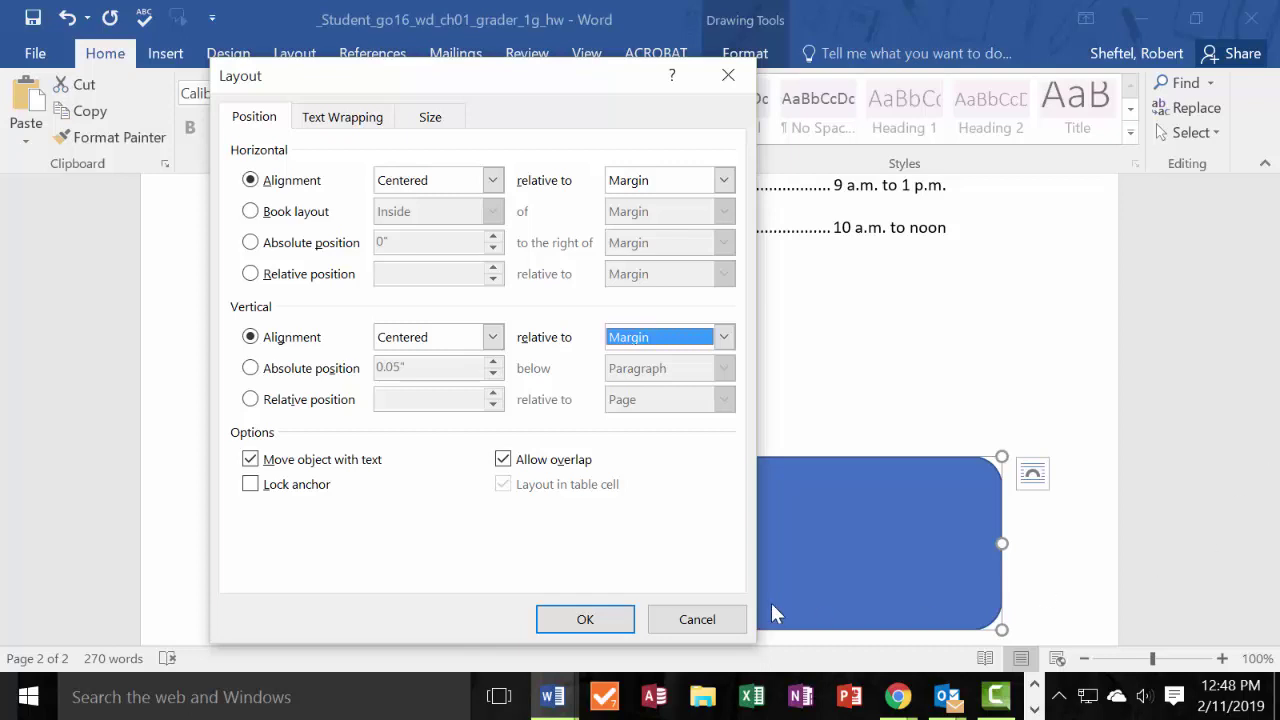
{"action": "left_click", "coordinate": [582, 620]}
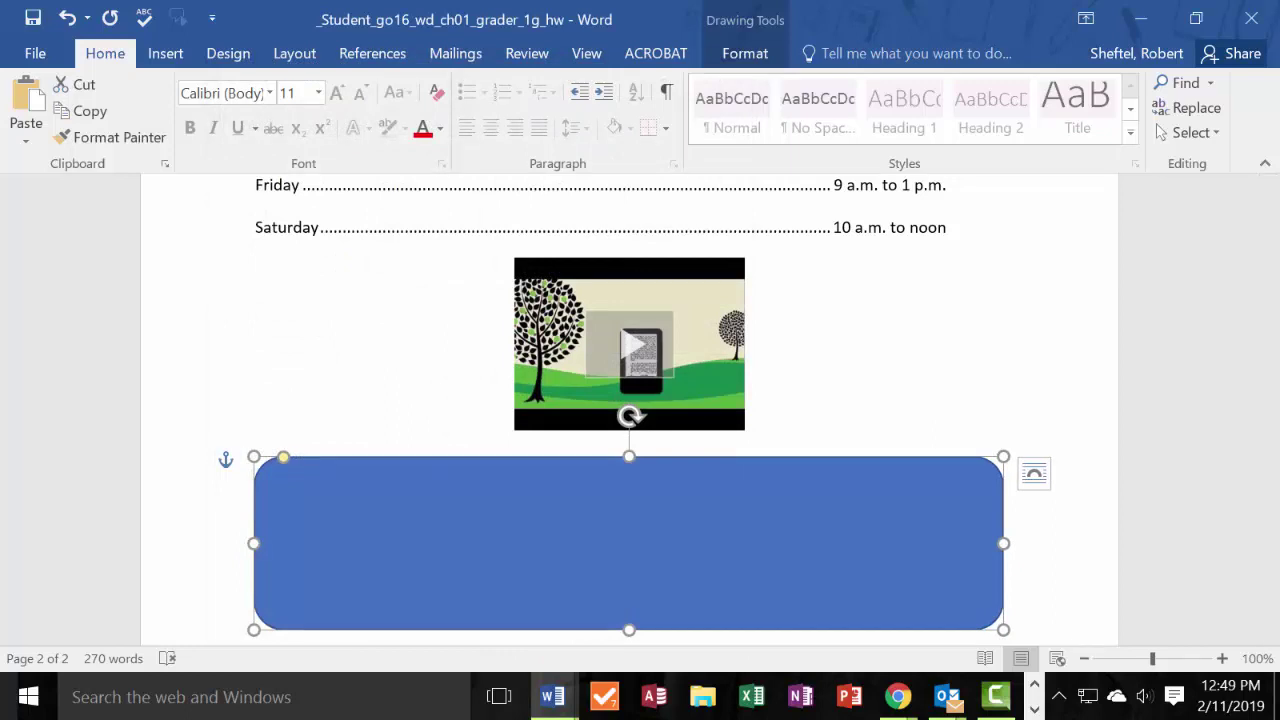
Try to add the text "Sturgeon Point Productions" to the rounded rectangle with its source formatting.
{"action": "key", "text": "Escape"}
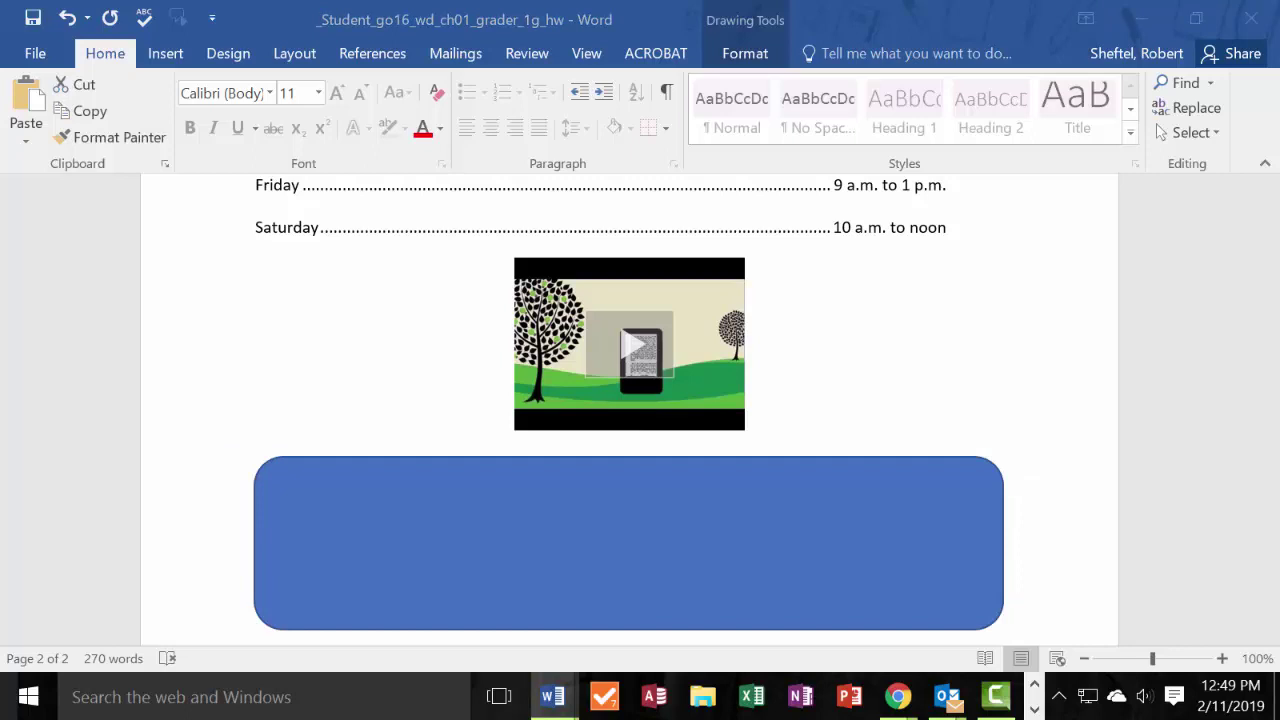
{"action": "left_click", "coordinate": [600, 538]}
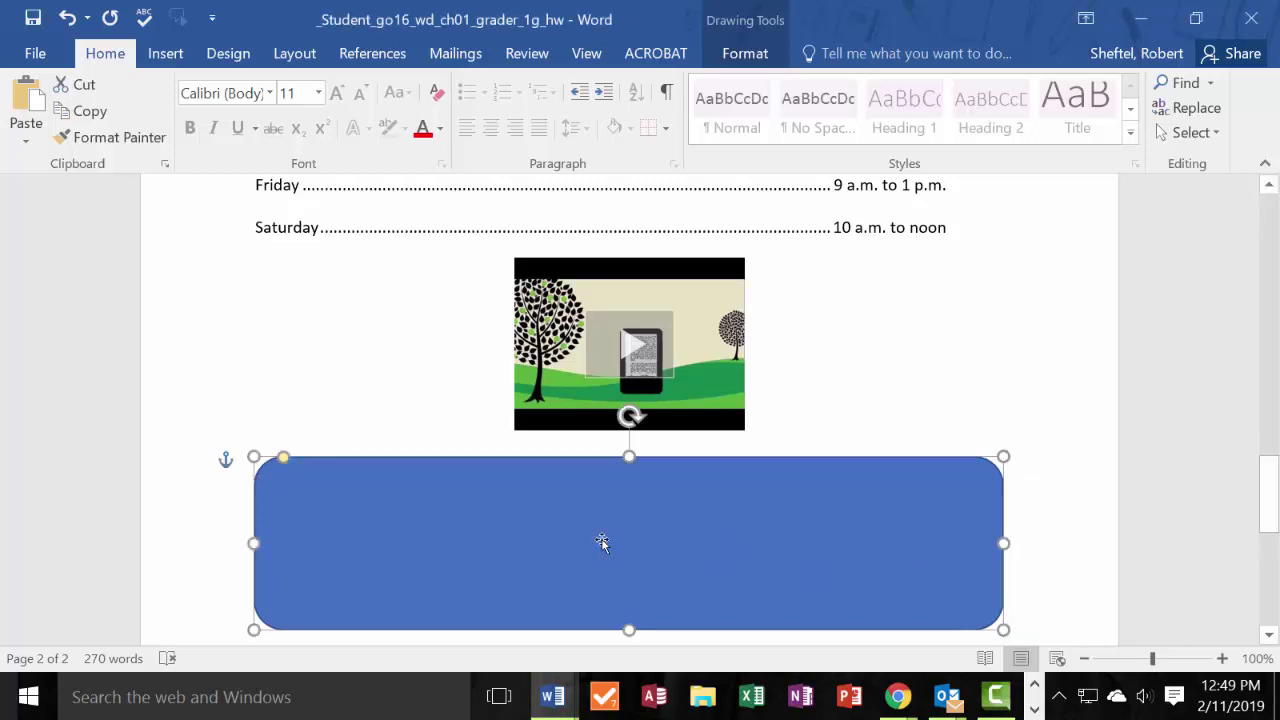
{"action": "right_click", "coordinate": [601, 540]}
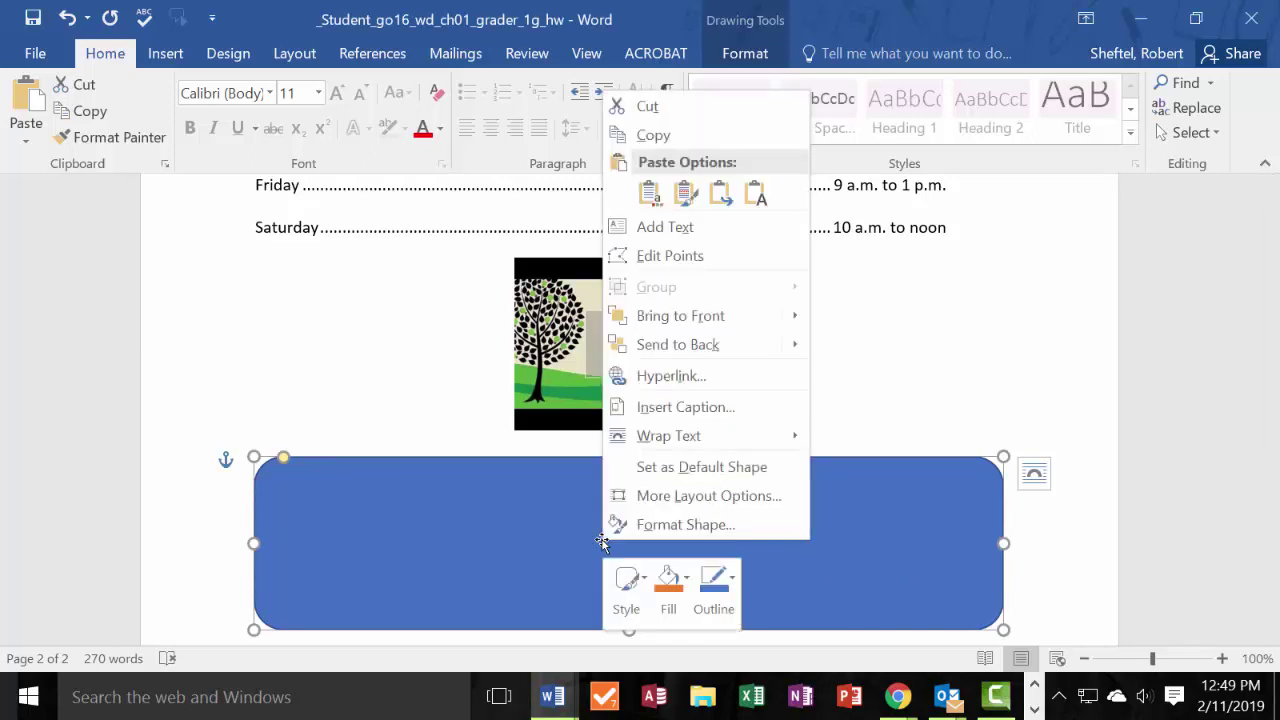
{"action": "key", "text": "Escape"}
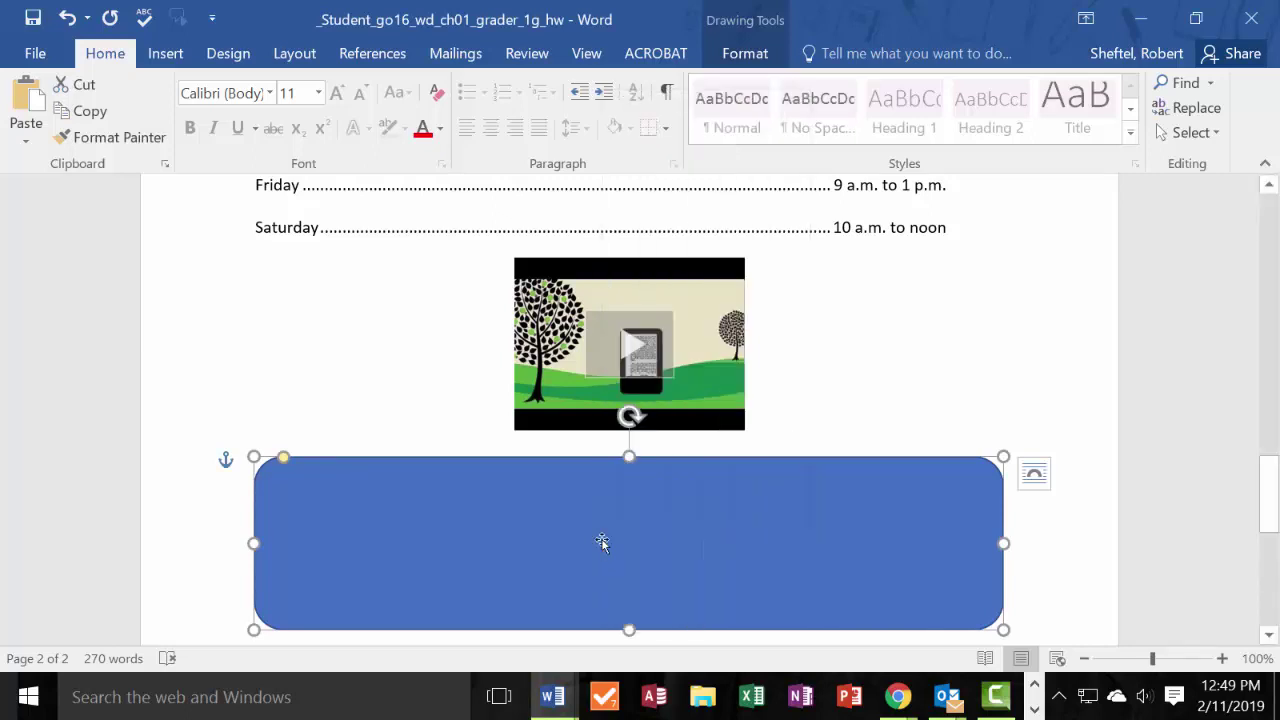
{"action": "type", "text": "Sturgeon Point Productions"}
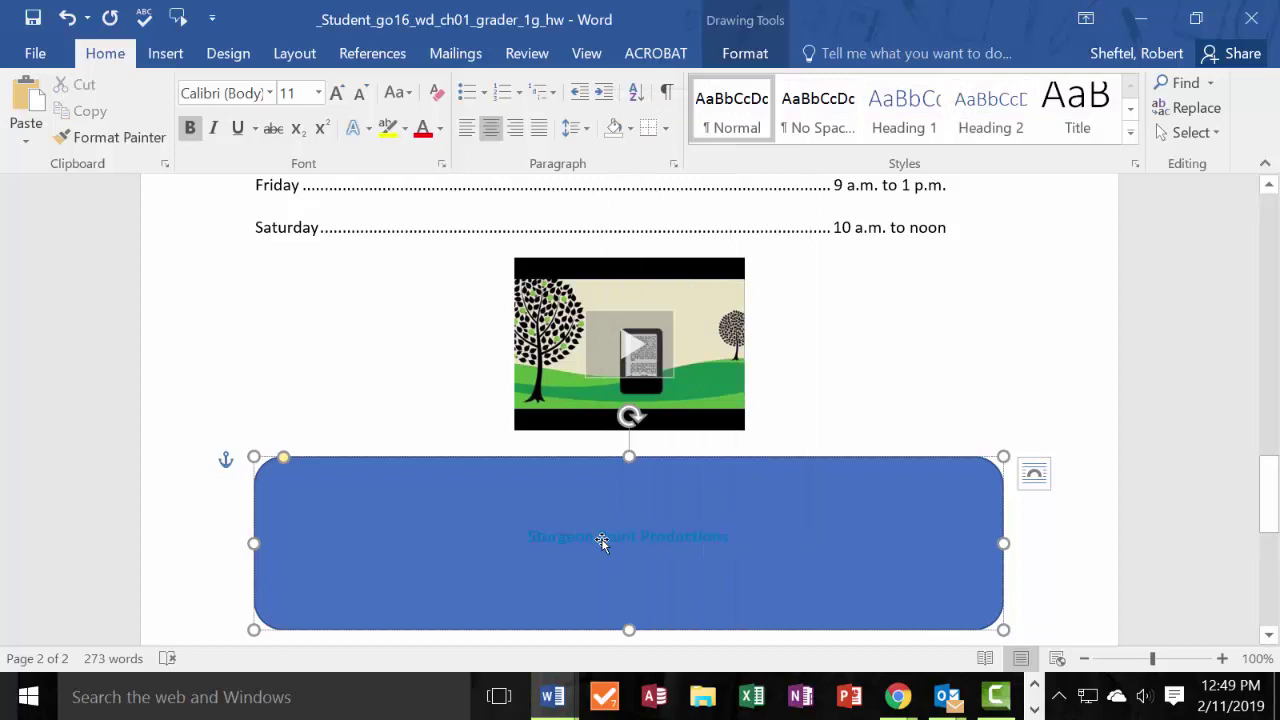
{"action": "key", "text": "ctrl+z"}
Paste "Sturgeon Point Productions" into the rounded rectangle as text only, and start a new line after it.
{"action": "right_click", "coordinate": [554, 540]}
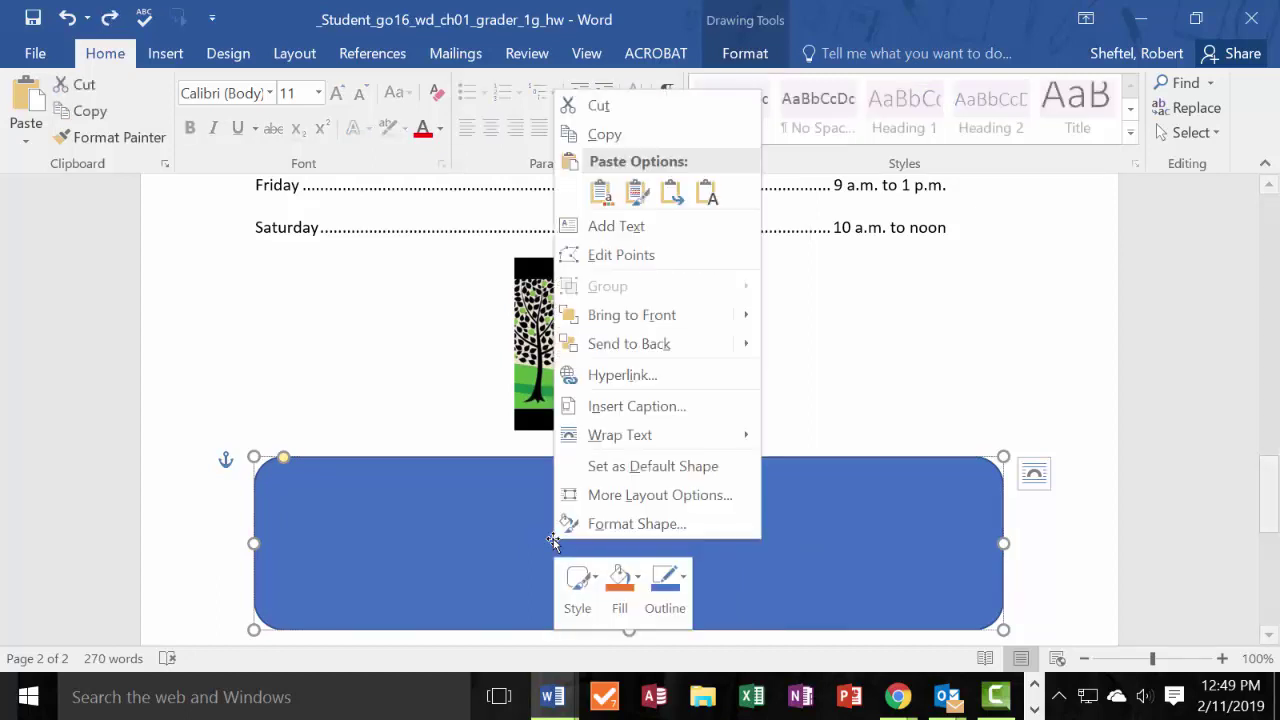
{"action": "left_click", "coordinate": [707, 193]}
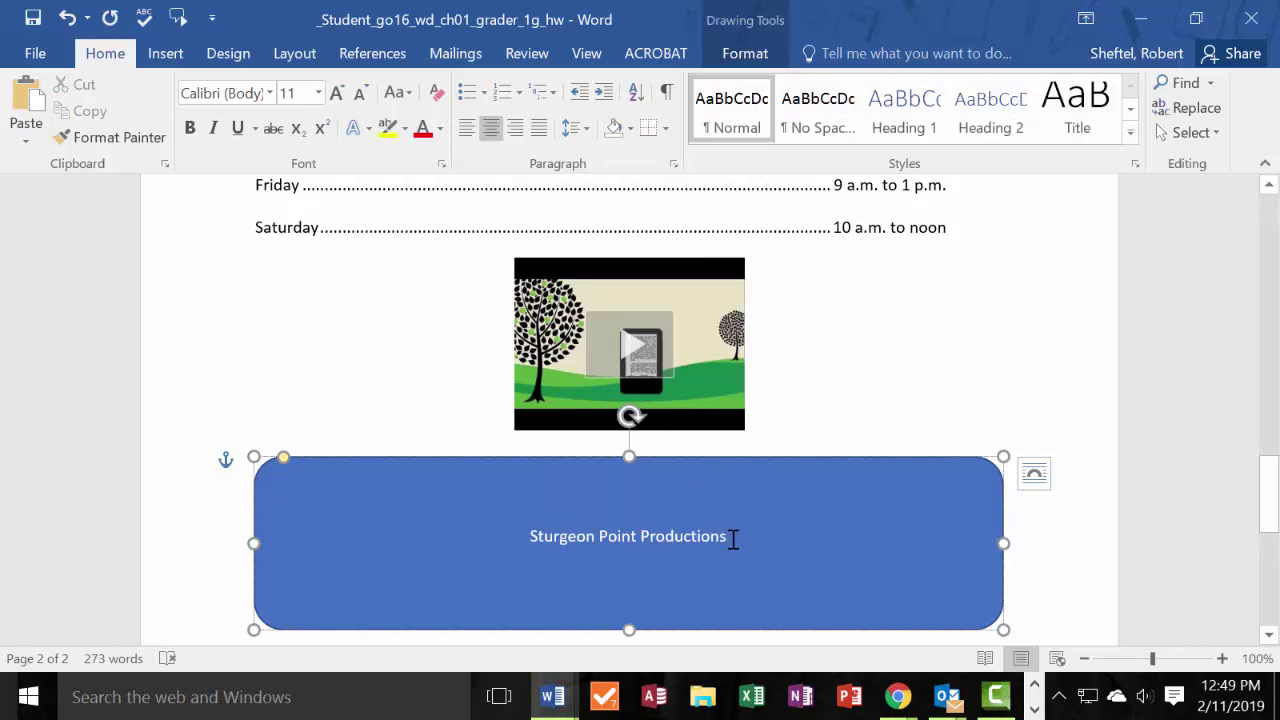
{"action": "key", "text": "Return"}
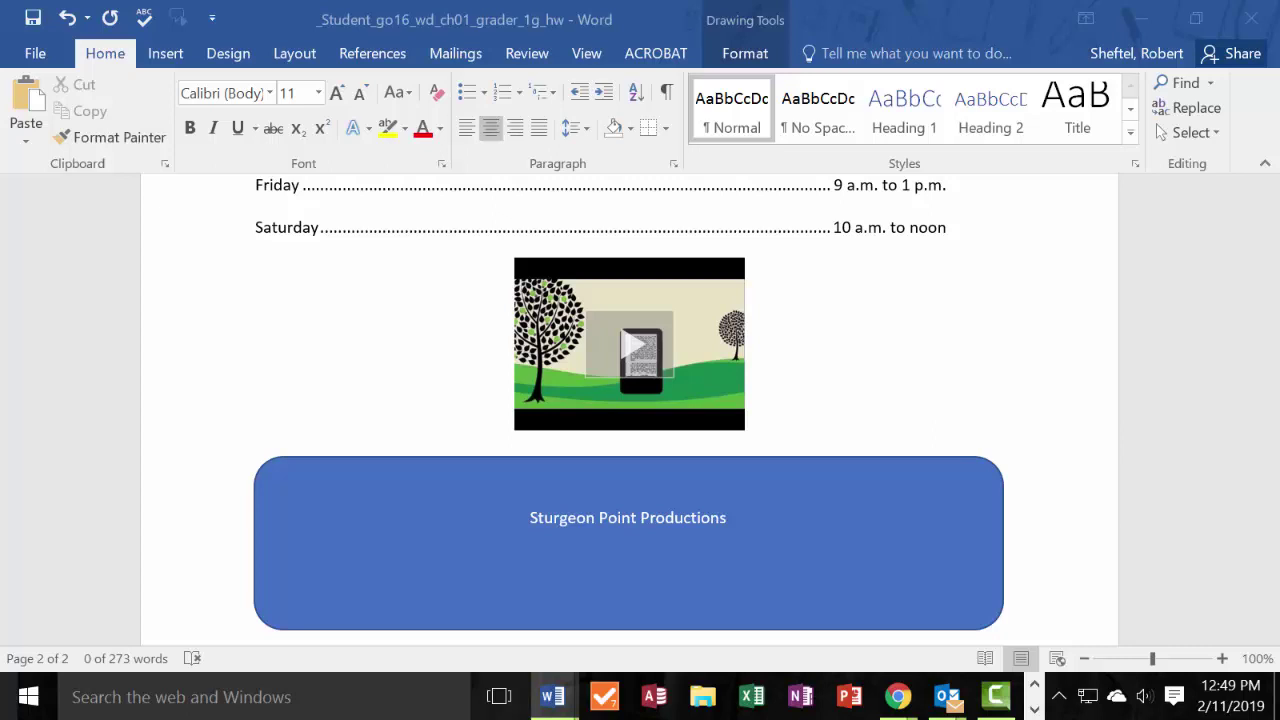
Paste "Partnering with Educators to Produce Rich Media Content" as text only on a line below the company name in the rounded rectangle.
{"action": "left_click", "coordinate": [746, 514]}
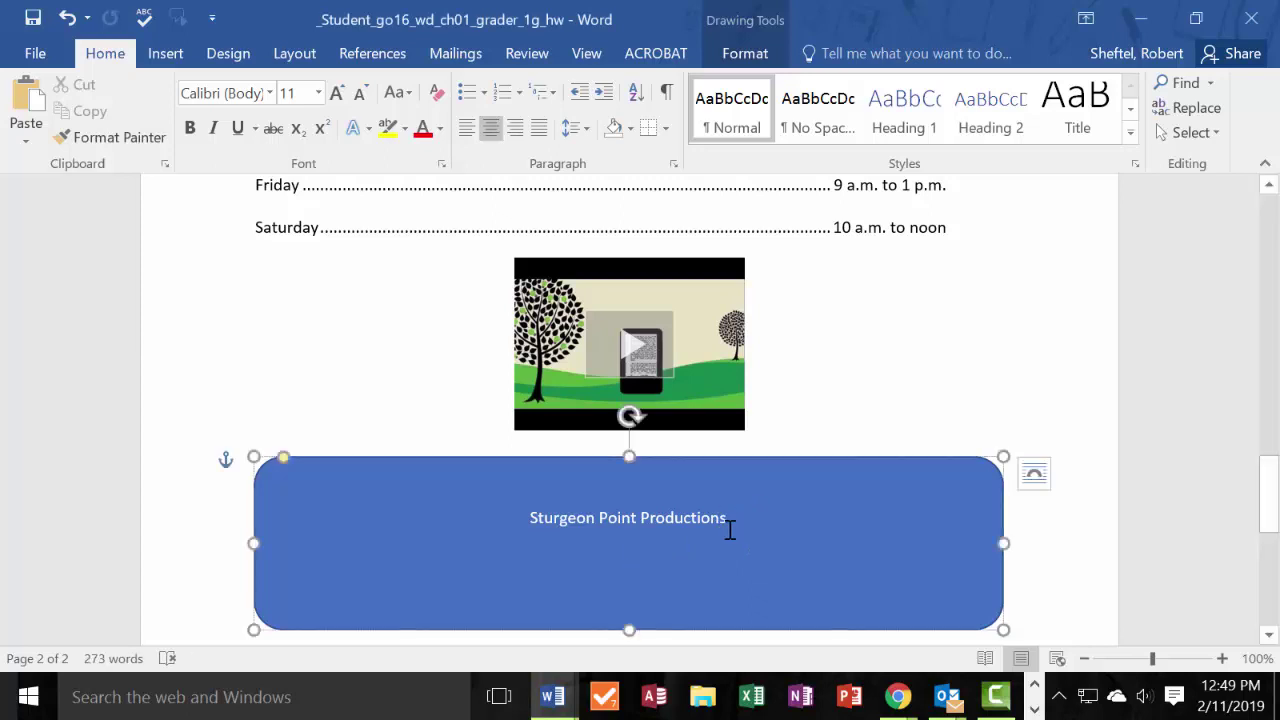
{"action": "right_click", "coordinate": [634, 557]}
{"action": "left_click", "coordinate": [582, 517]}
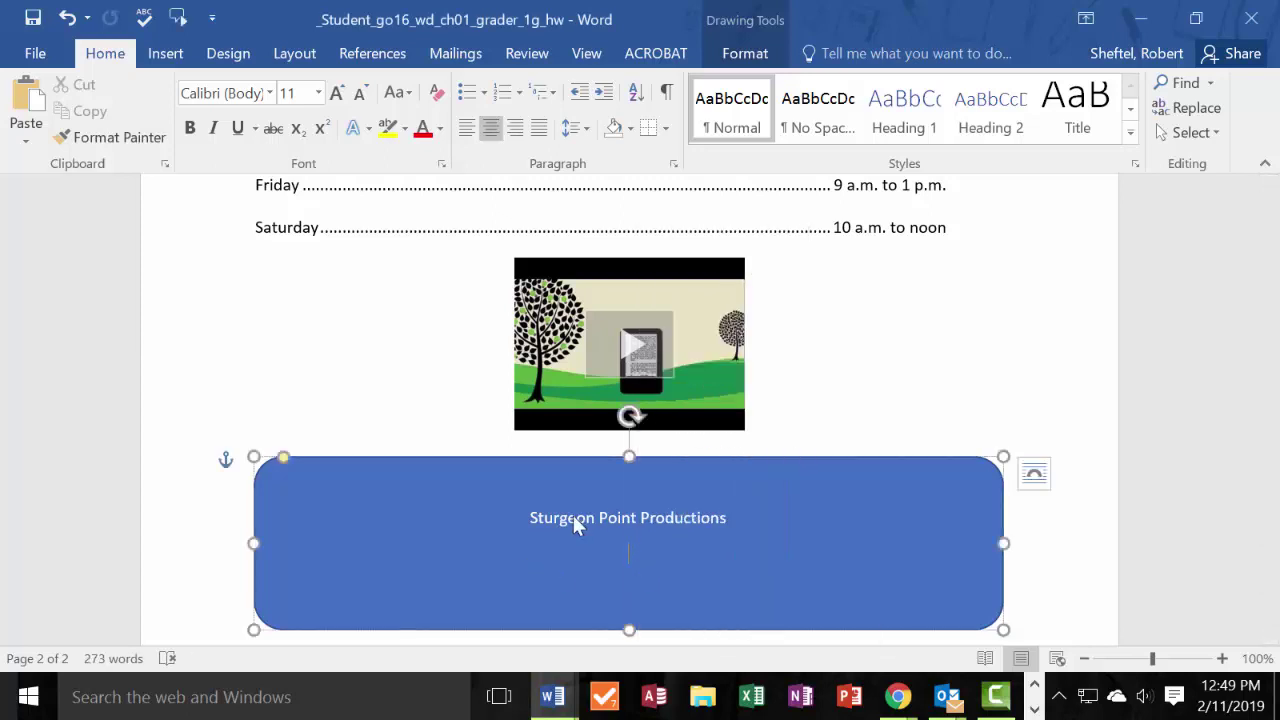
{"action": "left_click", "coordinate": [740, 524]}
{"action": "key", "text": "Return"}
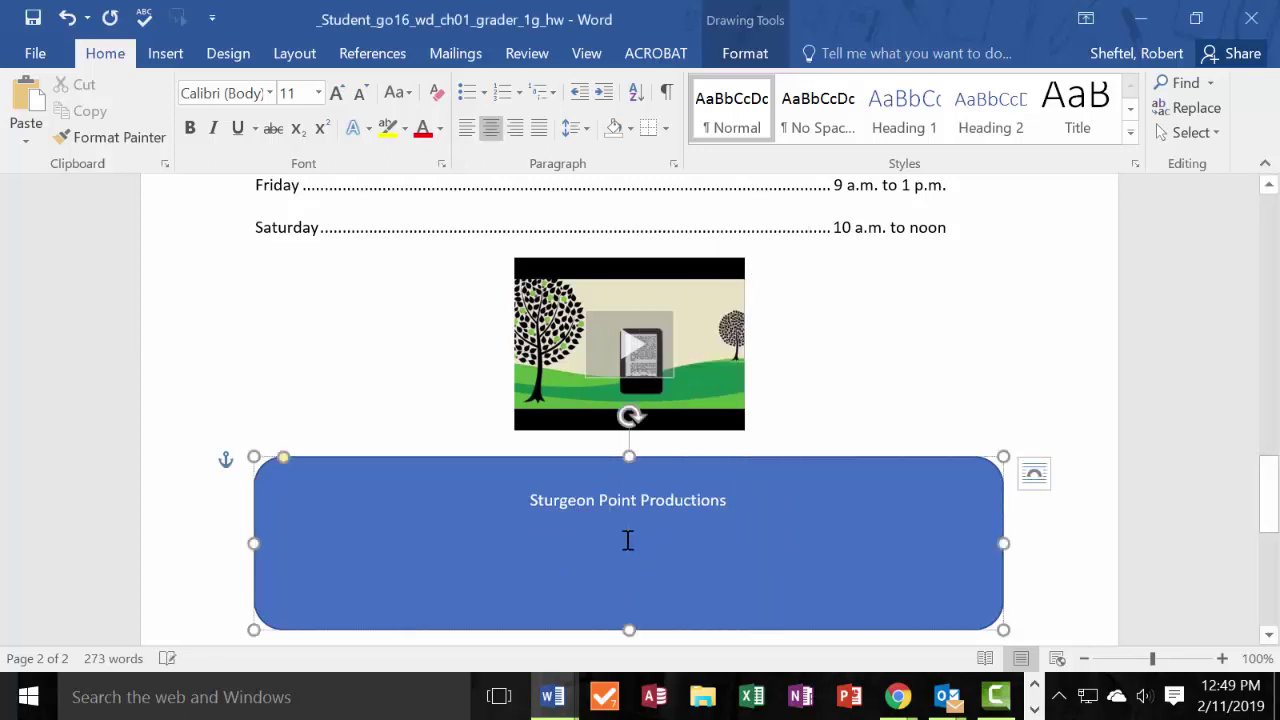
{"action": "right_click", "coordinate": [627, 538]}
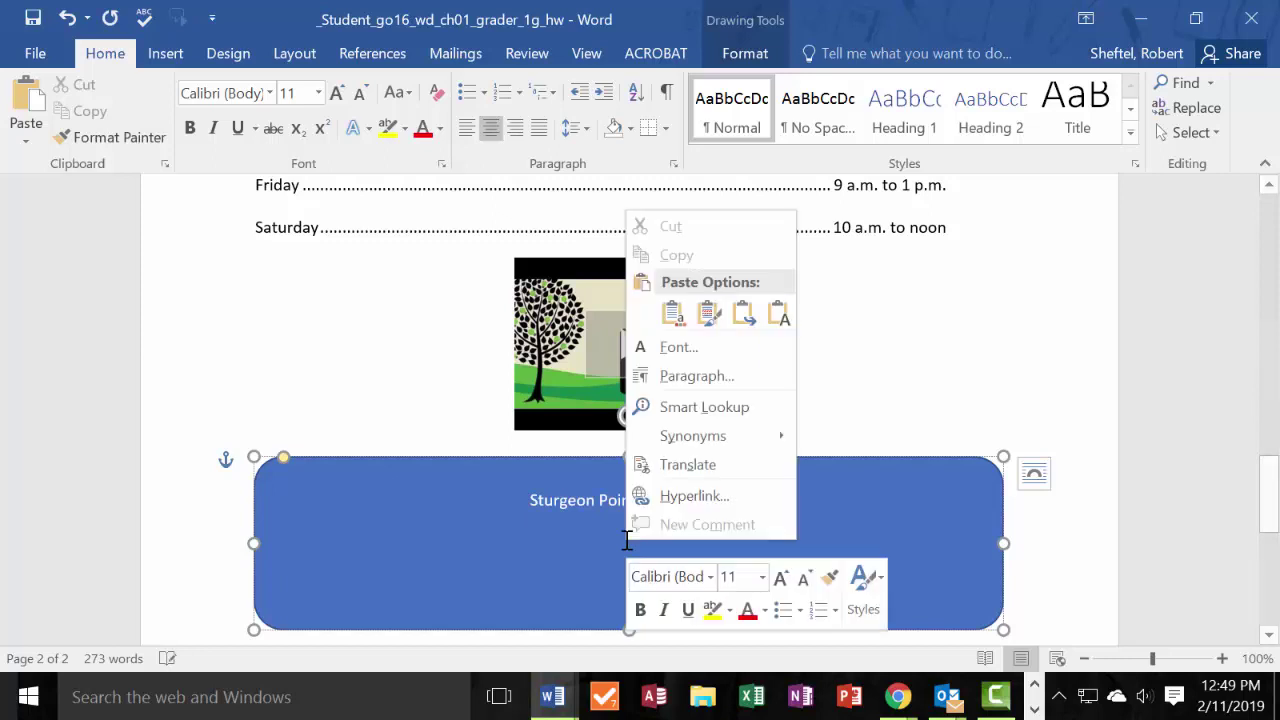
{"action": "left_click", "coordinate": [778, 313]}
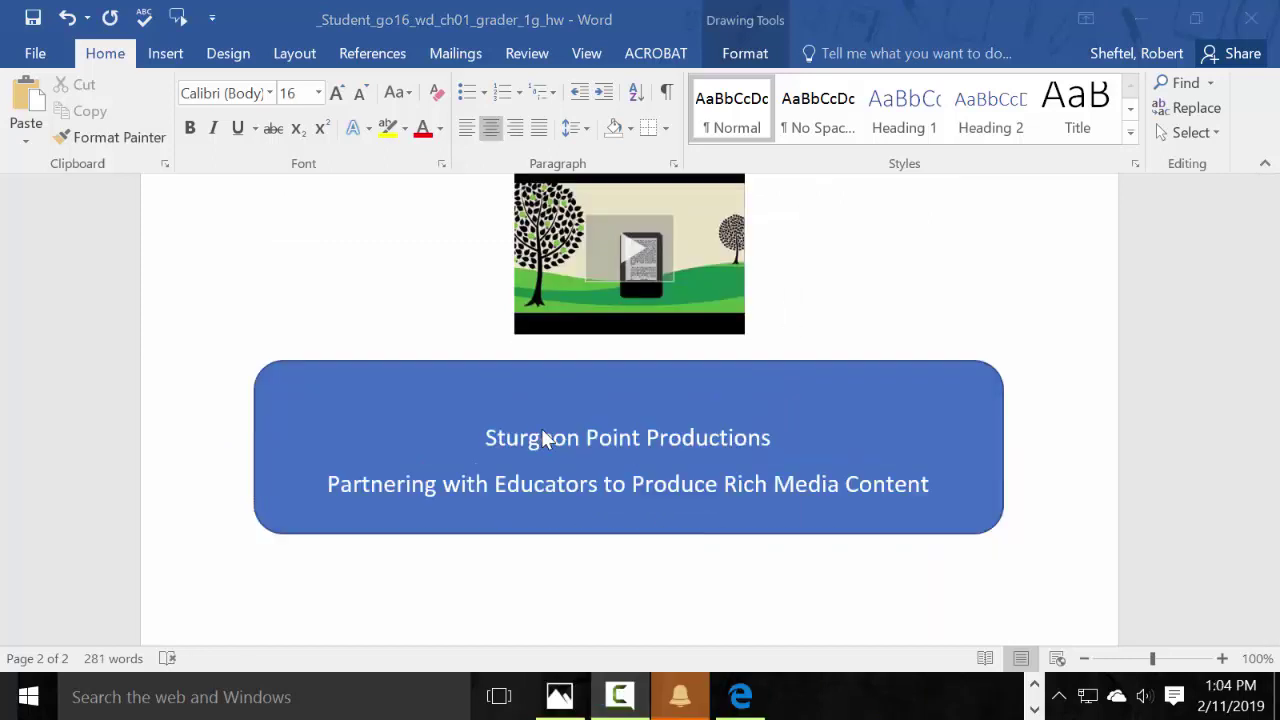
Set the font size of both text lines in the rounded rectangle to 16.
{"action": "left_click", "coordinate": [491, 434]}
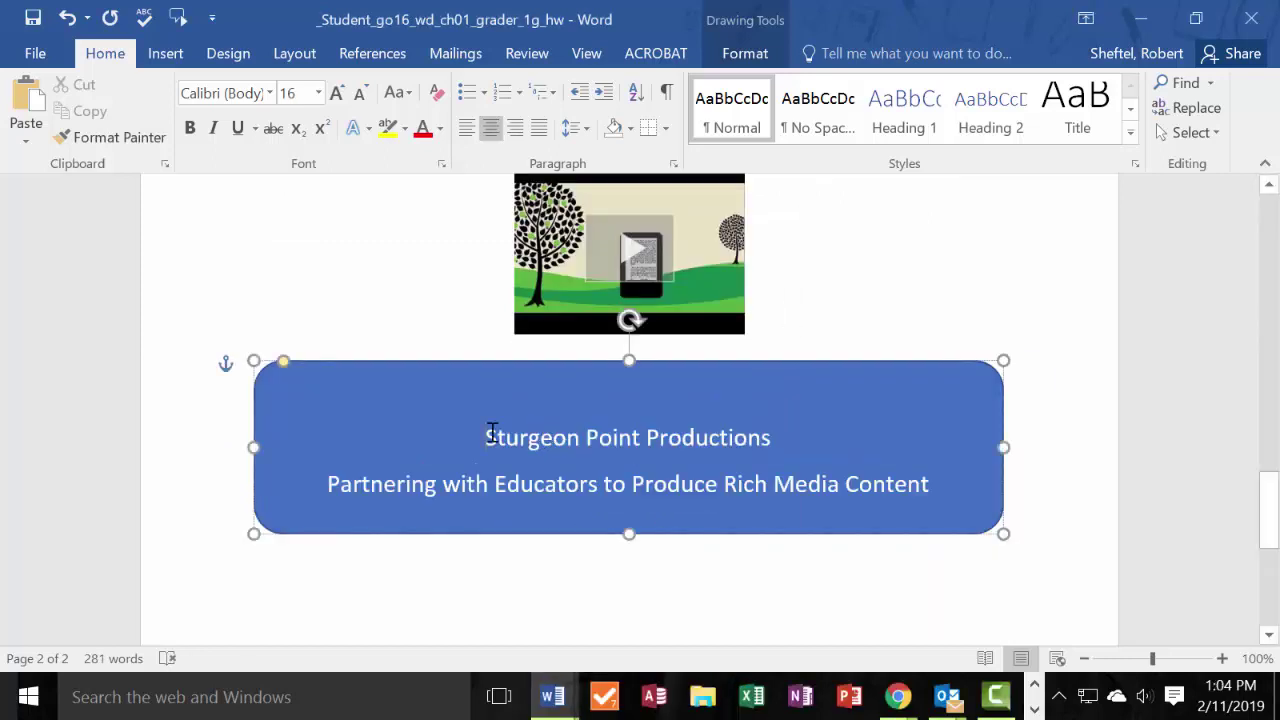
{"action": "left_click_drag", "start_coordinate": [488, 437], "coordinate": [951, 480]}
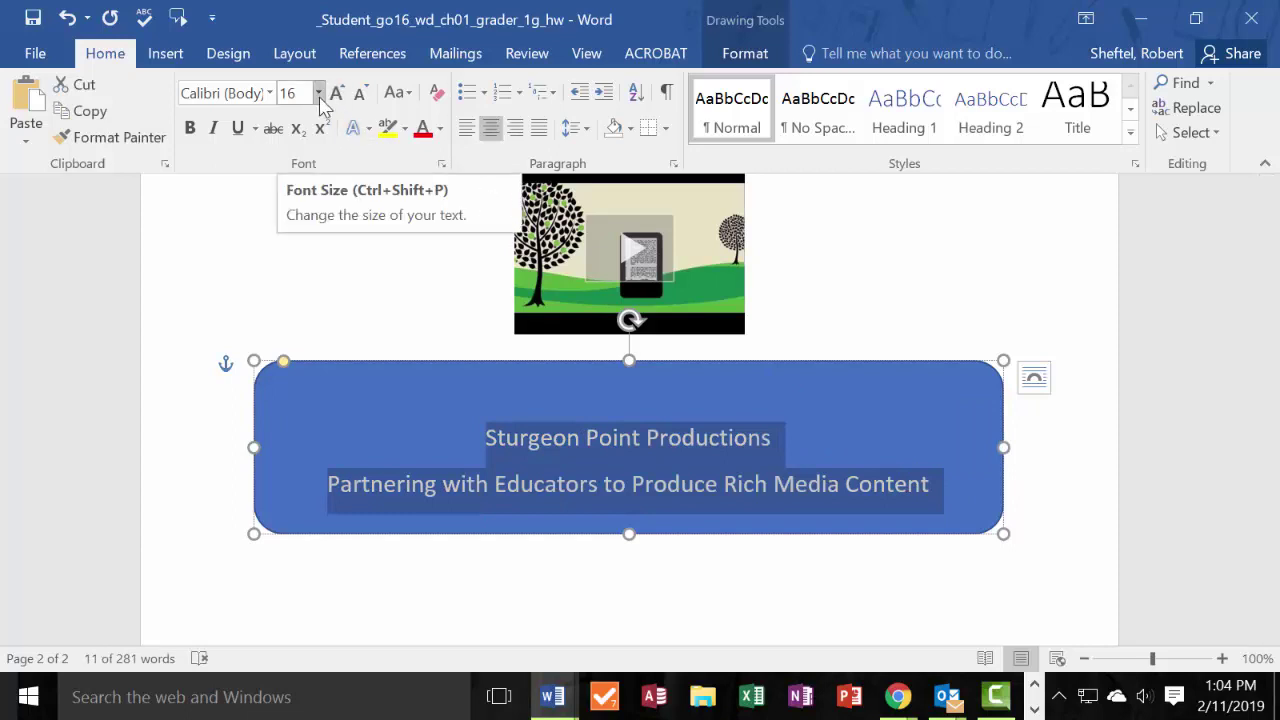
{"action": "left_click", "coordinate": [319, 93]}
{"action": "left_click", "coordinate": [288, 258]}
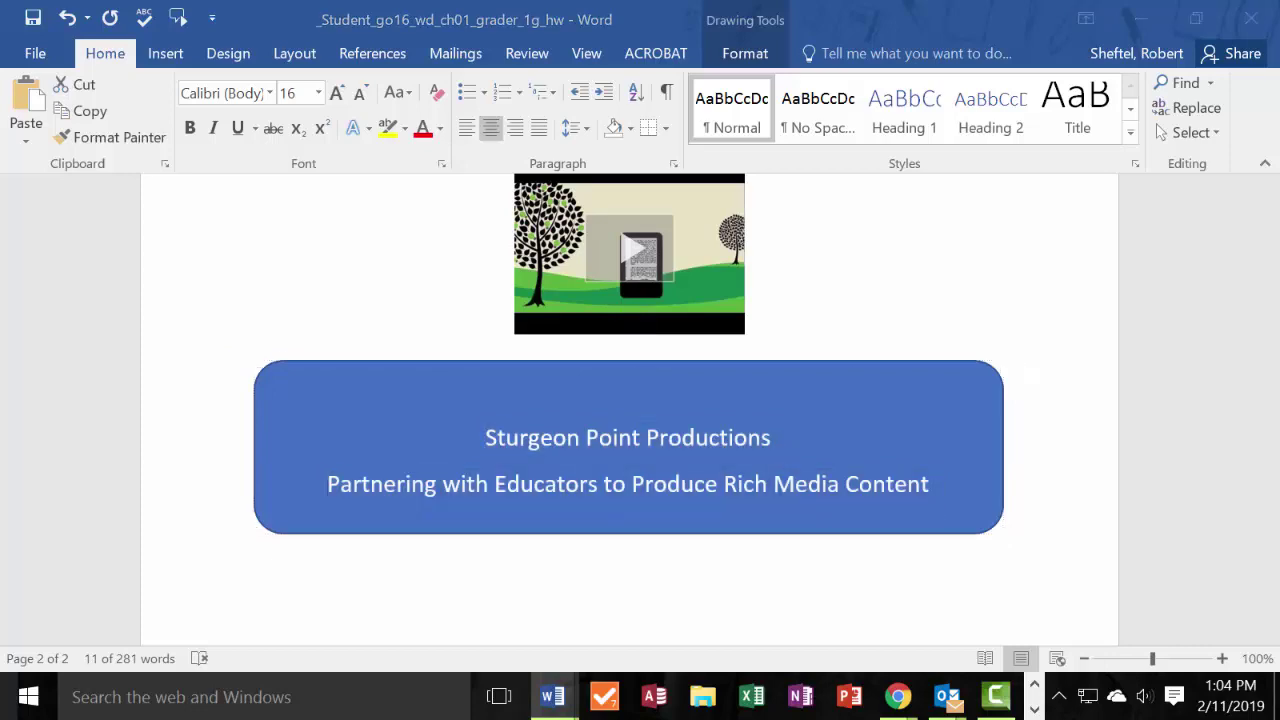
Insert a Simple Text Box at the start of the "Educational Websites" title on page 1.
{"action": "scroll", "coordinate": [950, 440], "scroll_direction": "up", "scroll_amount": 10}
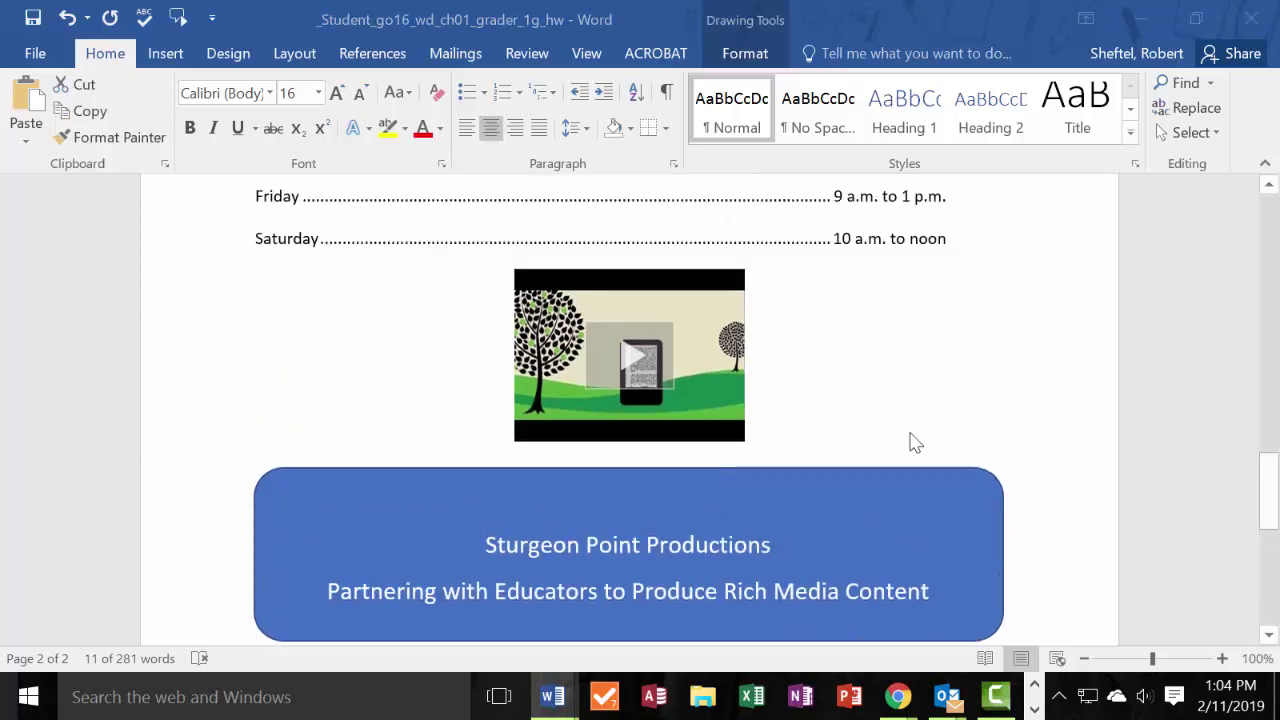
{"action": "left_click_drag", "start_coordinate": [1268, 383], "coordinate": [1268, 225]}
{"action": "left_click", "coordinate": [563, 360]}
{"action": "left_click_drag", "start_coordinate": [294, 364], "coordinate": [1070, 397]}
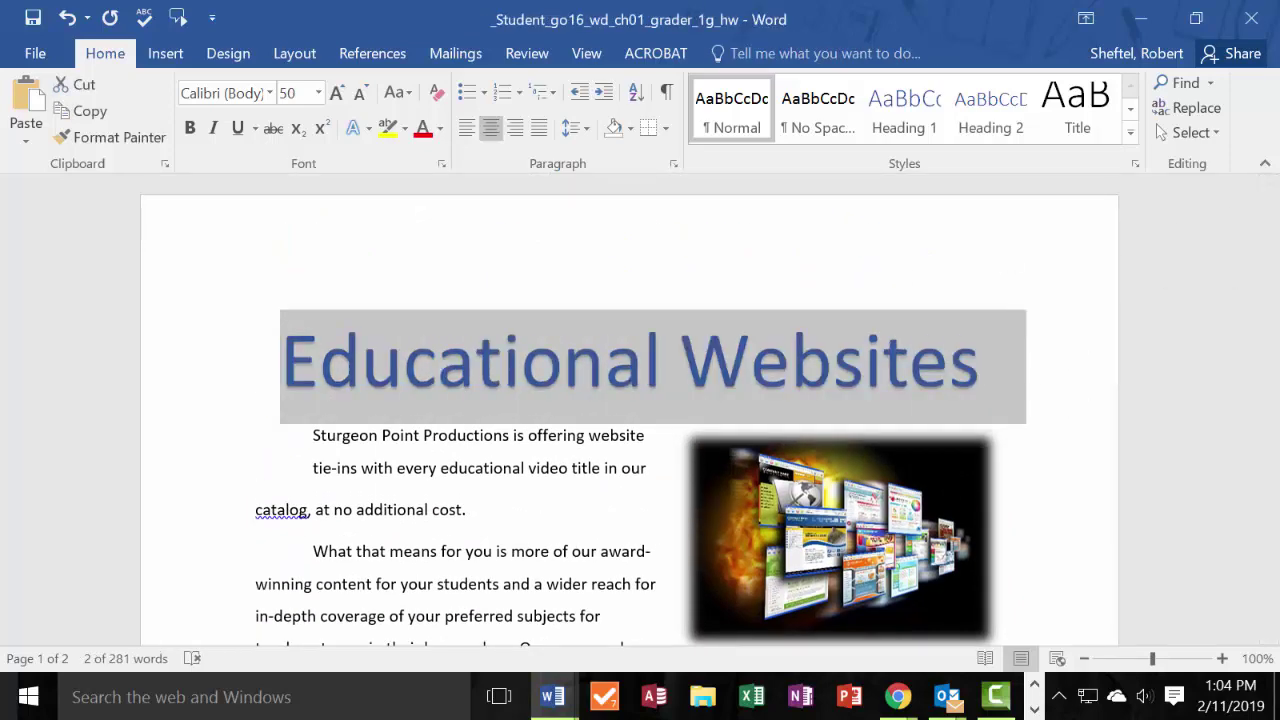
{"action": "key", "text": "ctrl+d"}
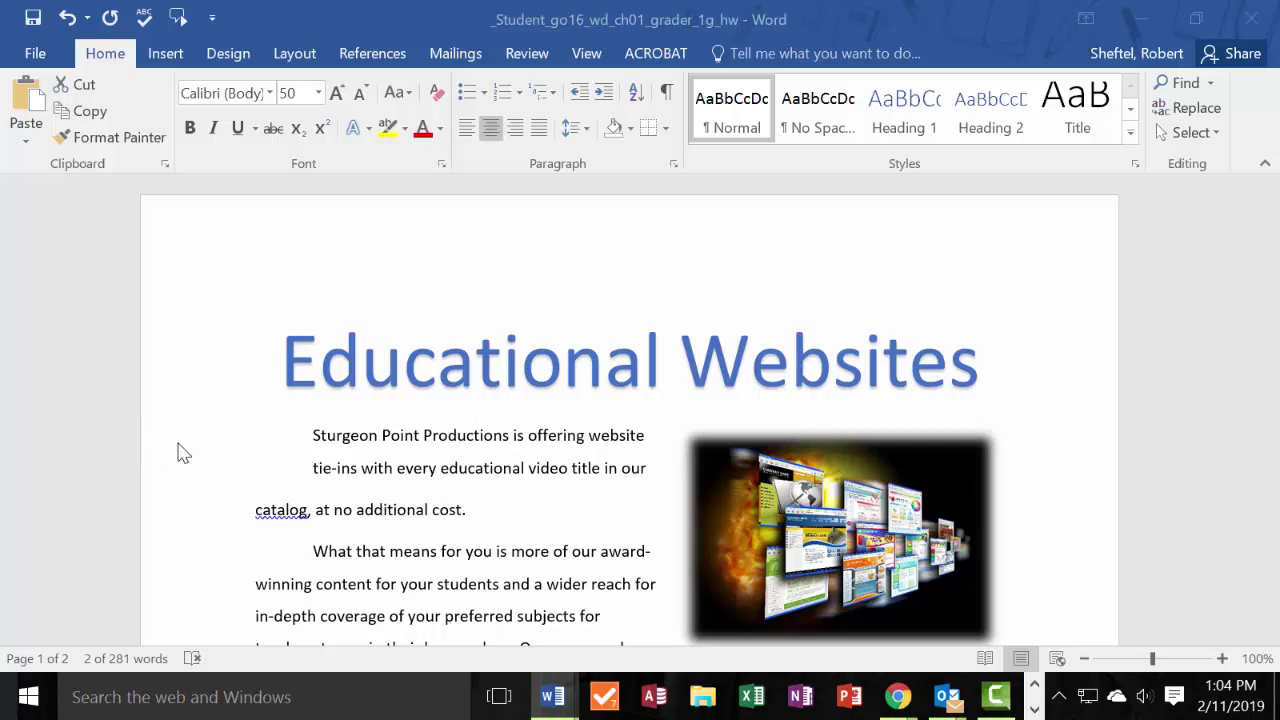
{"action": "left_click", "coordinate": [290, 352]}
{"action": "left_click", "coordinate": [284, 348]}
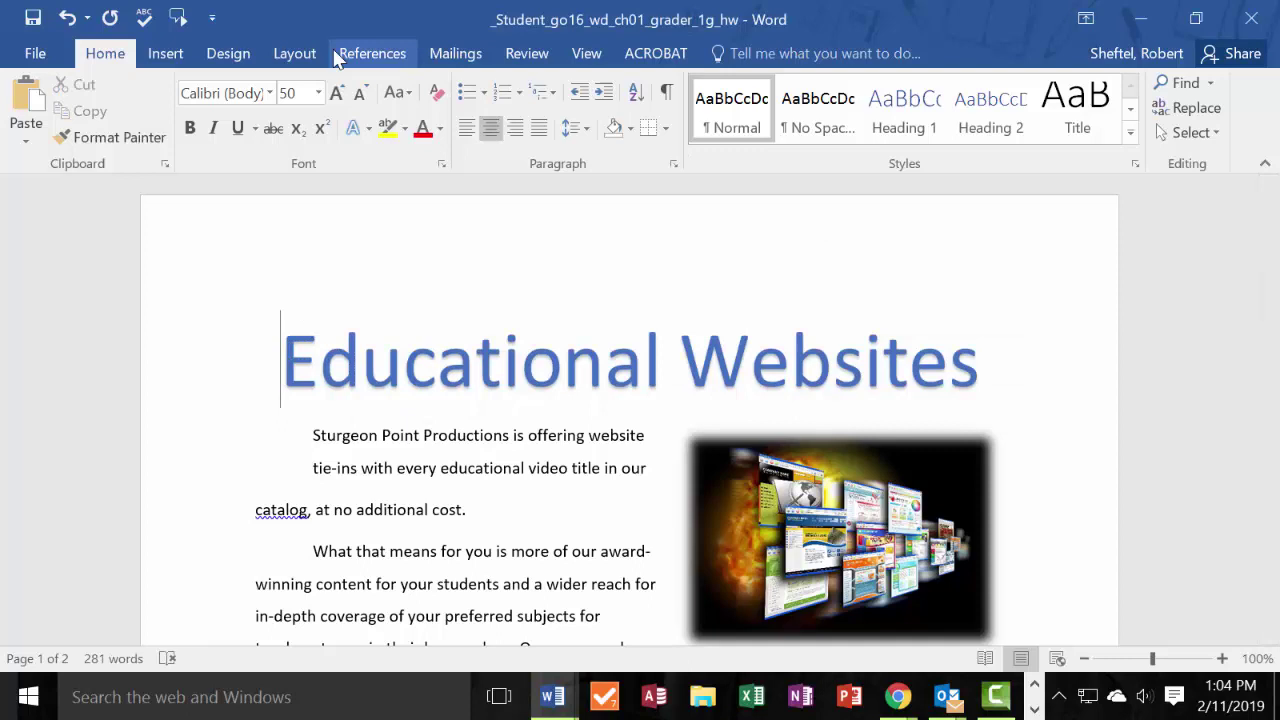
{"action": "left_click", "coordinate": [172, 56]}
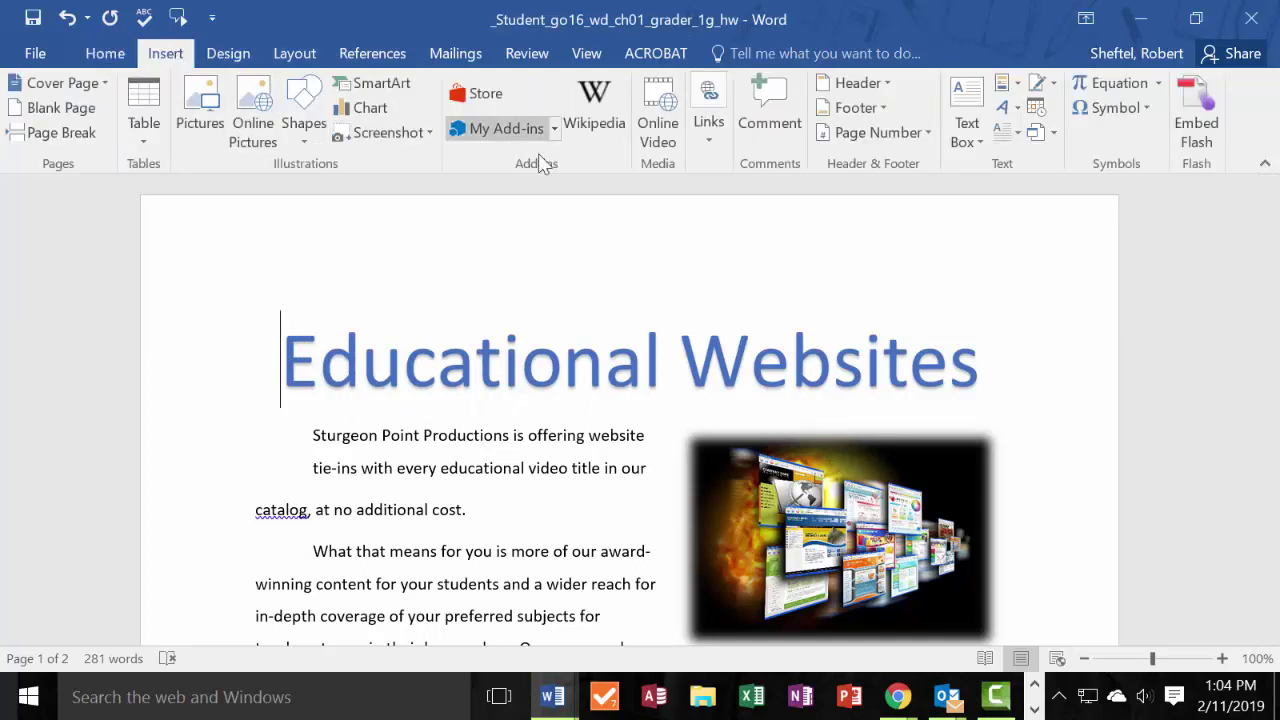
{"action": "left_click", "coordinate": [970, 132]}
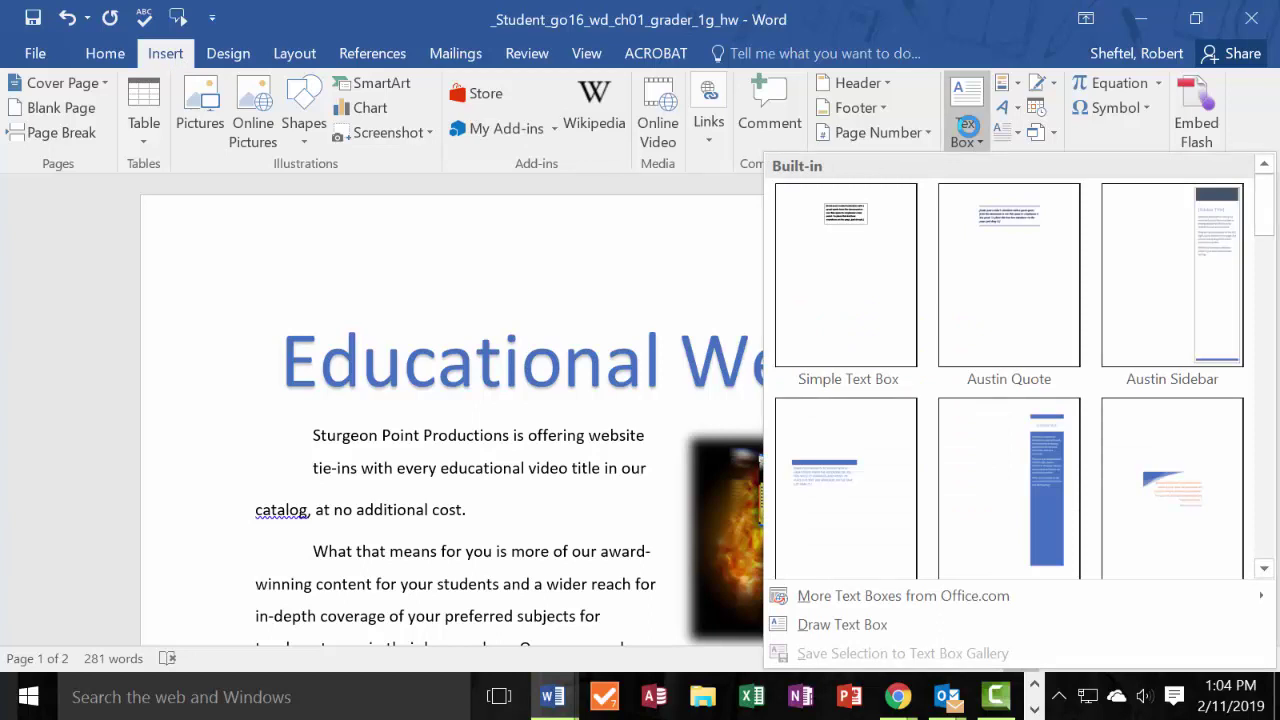
{"action": "left_click", "coordinate": [871, 249]}
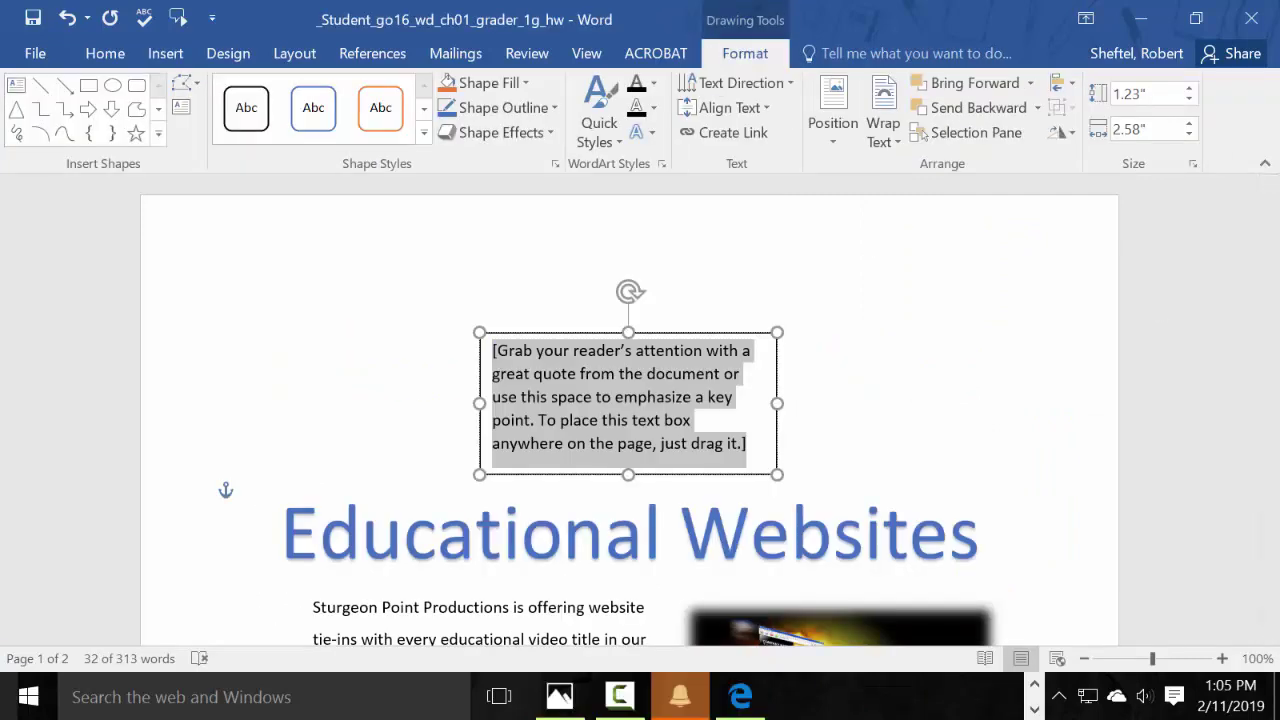
Replace the text box's placeholder text with "Sturgeon Point Productions".
{"action": "type", "text": "Sturgeon Point Productions"}
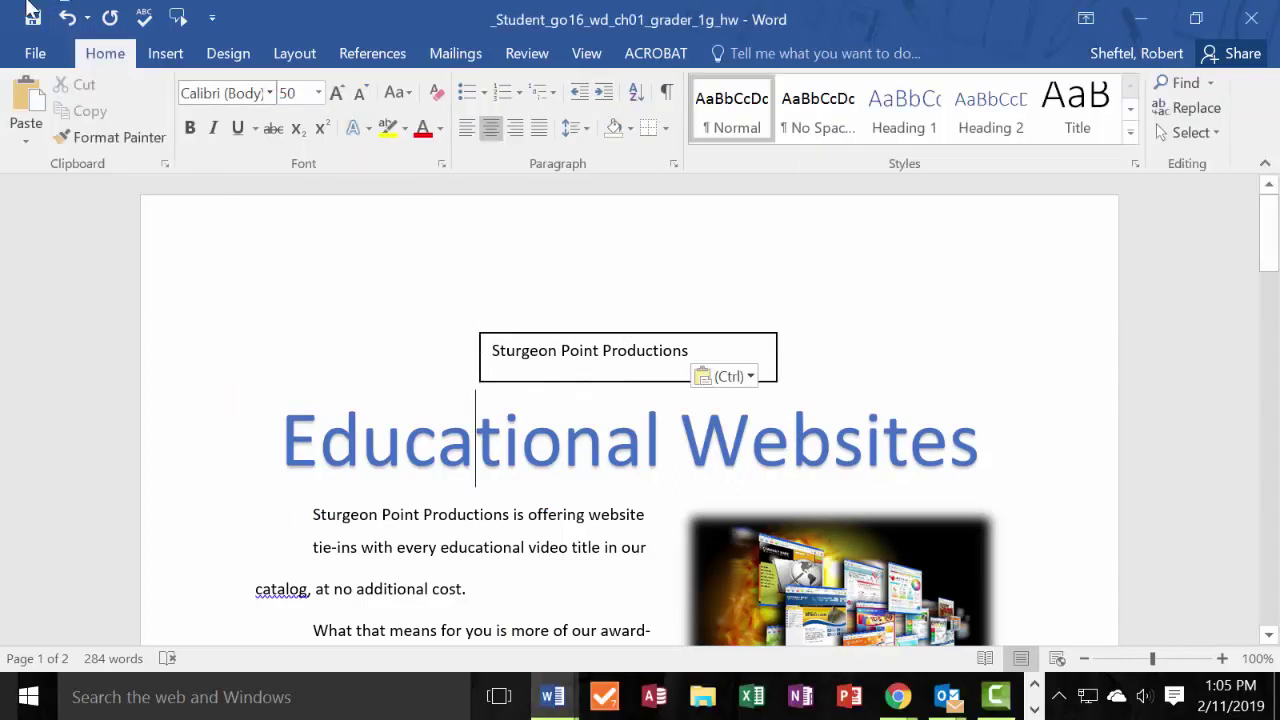
{"action": "left_click", "coordinate": [66, 17]}
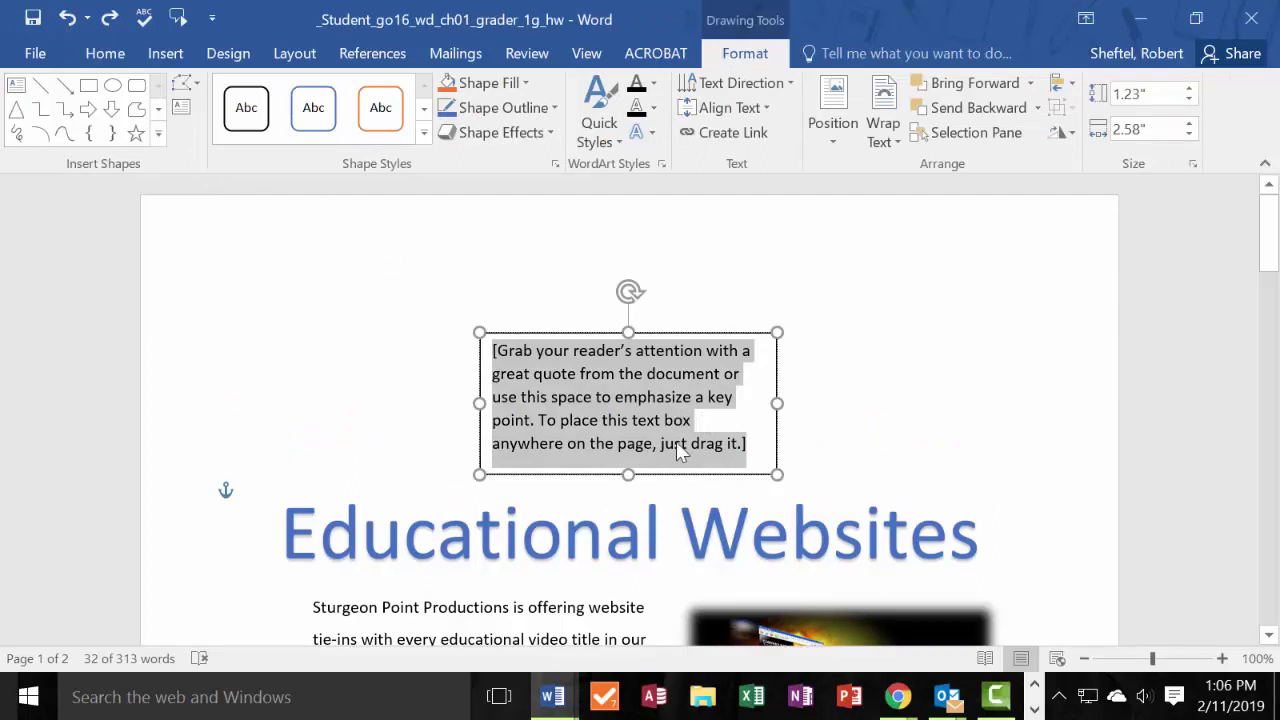
{"action": "left_click", "coordinate": [110, 18]}
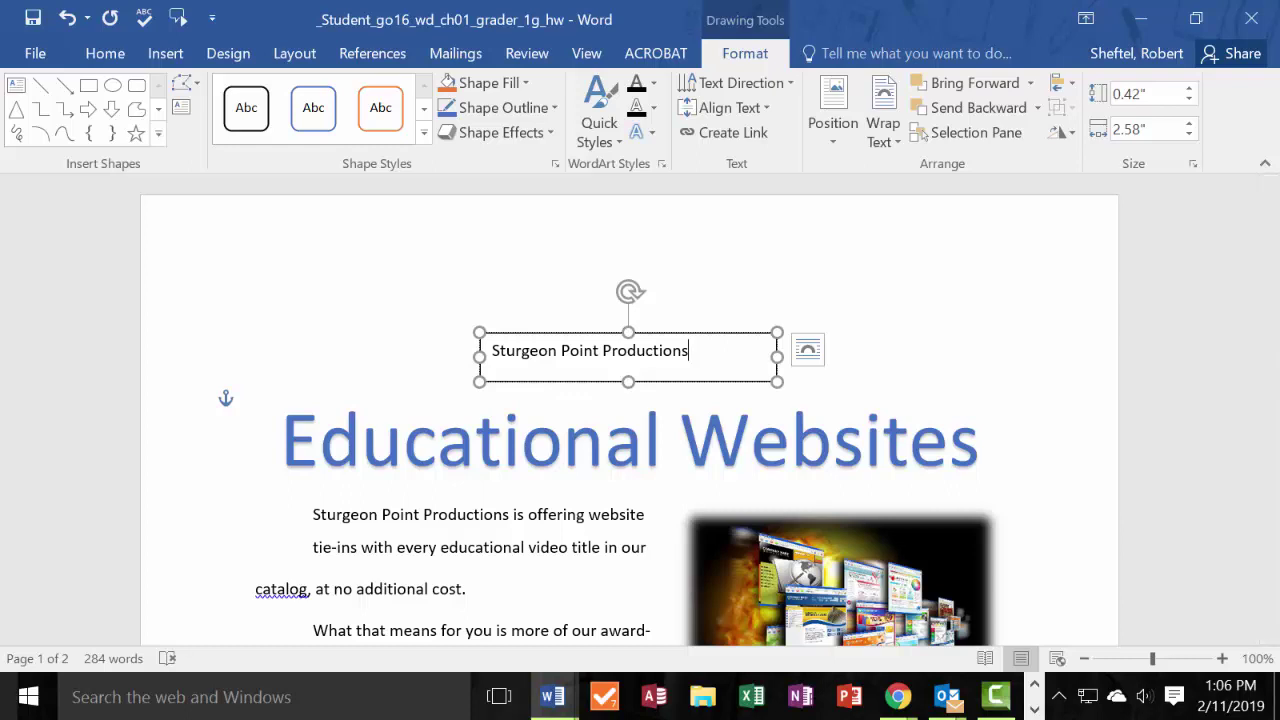
Set the font size of "Sturgeon Point Productions" in the text box to 22.
{"action": "left_click_drag", "start_coordinate": [705, 348], "coordinate": [468, 340]}
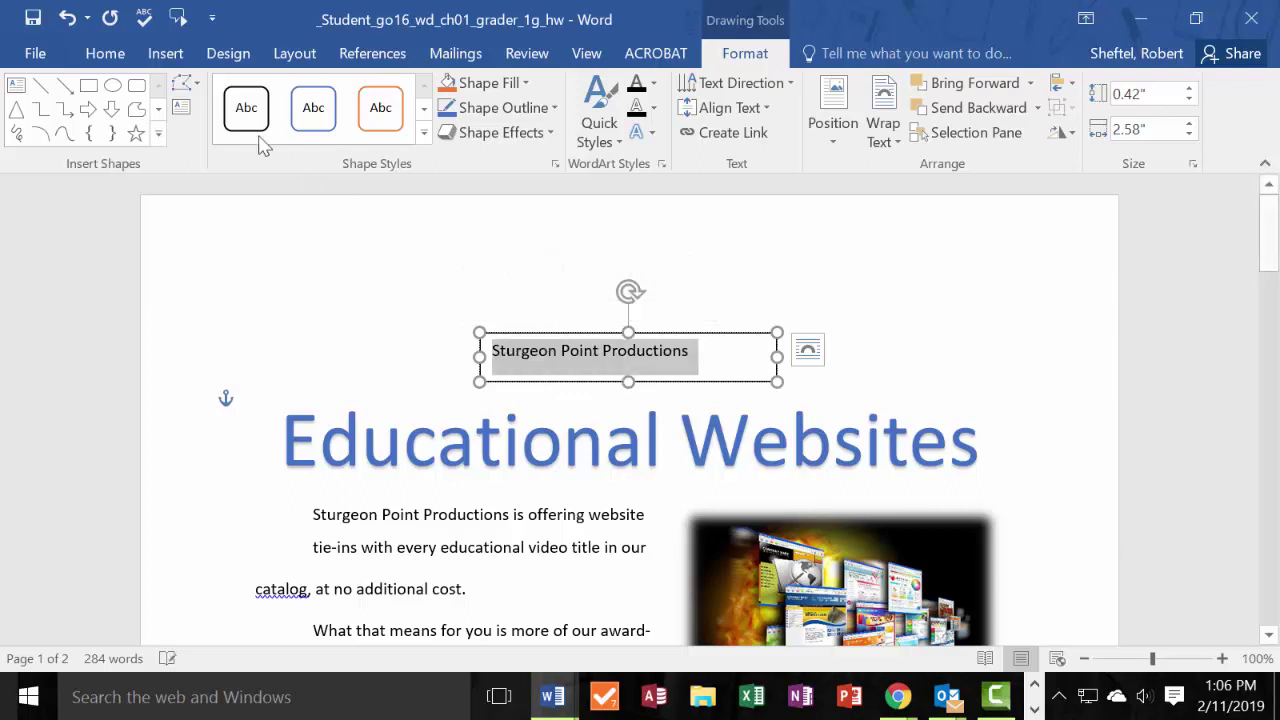
{"action": "left_click", "coordinate": [106, 52]}
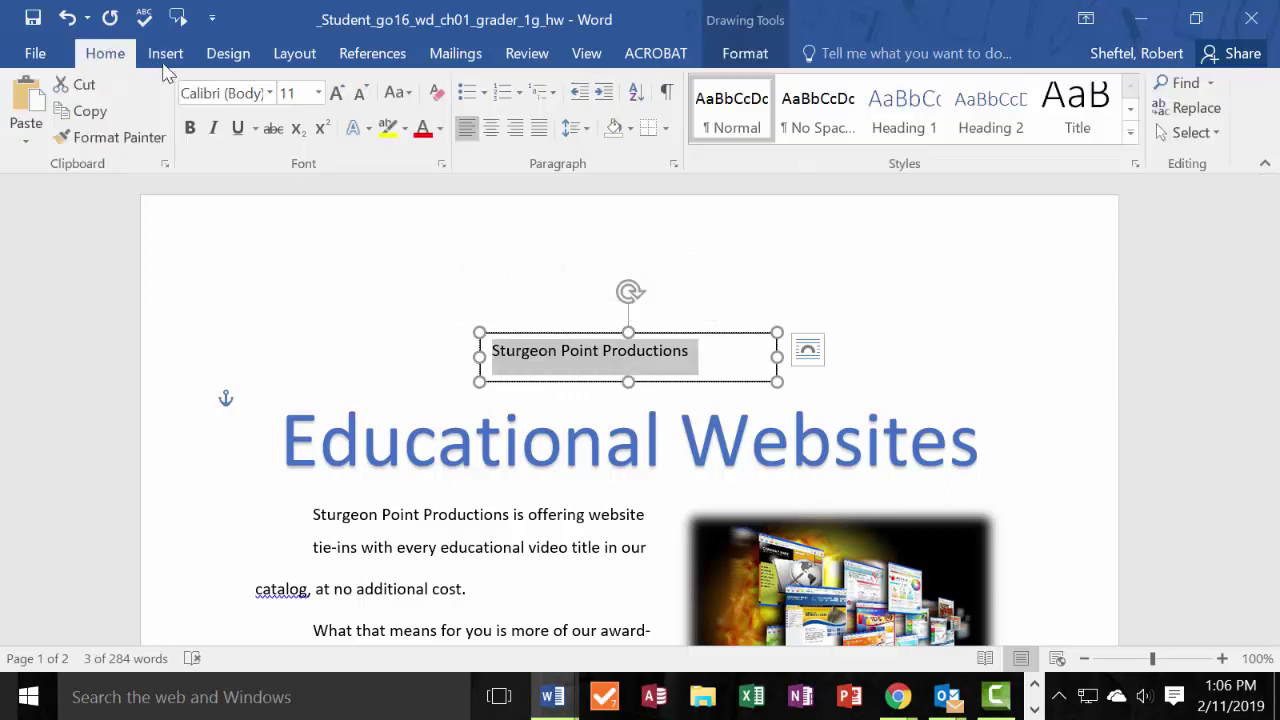
{"action": "left_click", "coordinate": [318, 93]}
{"action": "left_click", "coordinate": [299, 330]}
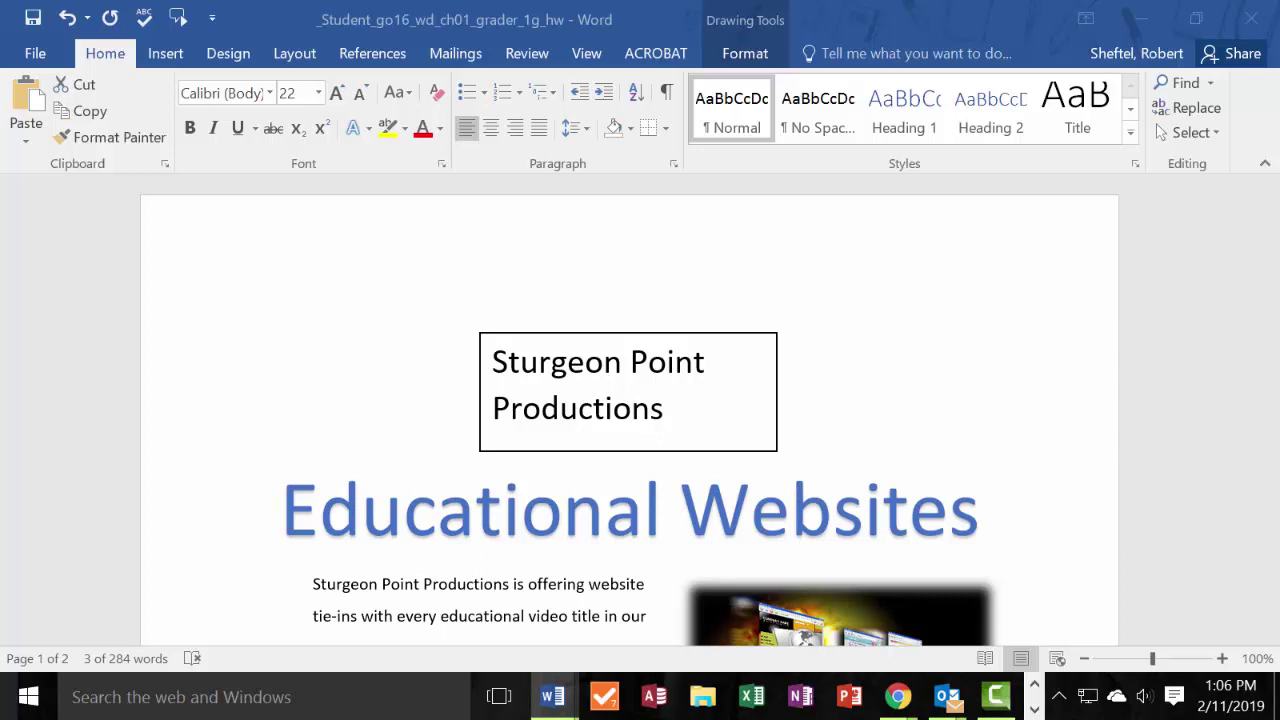
Set the text box's absolute height to 0.5" in its layout settings.
{"action": "left_click", "coordinate": [729, 363]}
{"action": "left_click", "coordinate": [810, 352]}
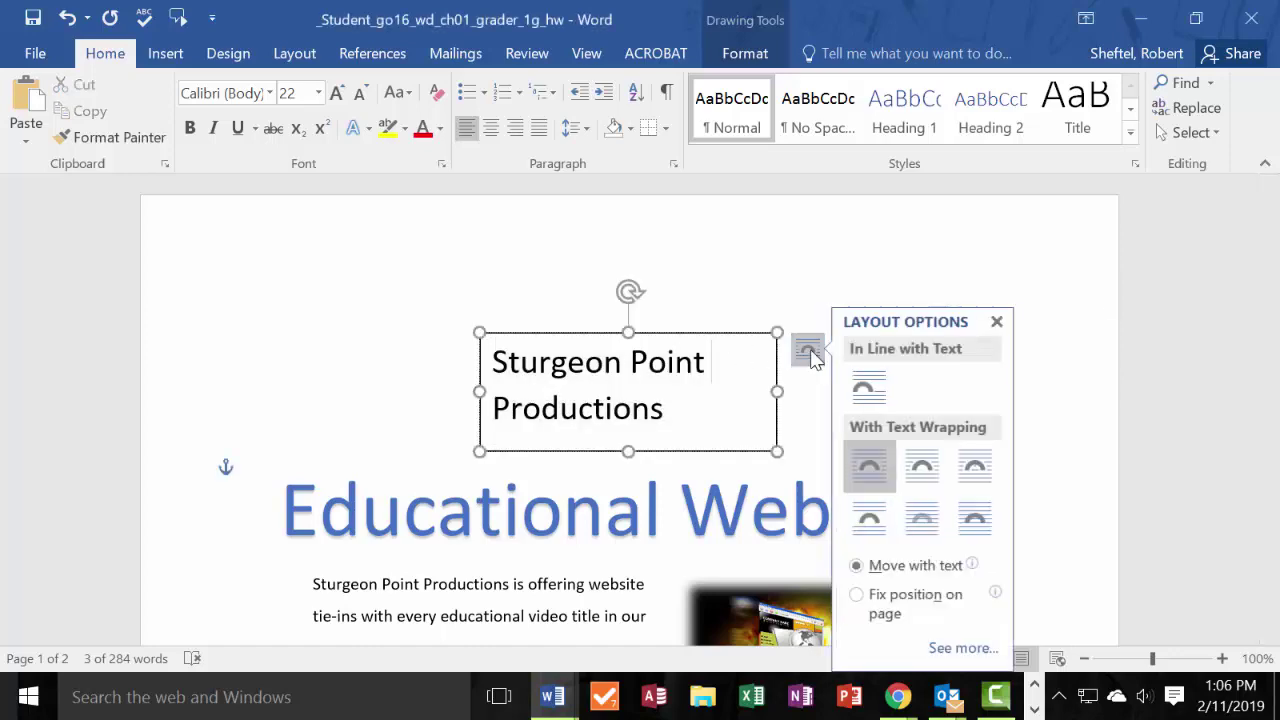
{"action": "left_click", "coordinate": [966, 648]}
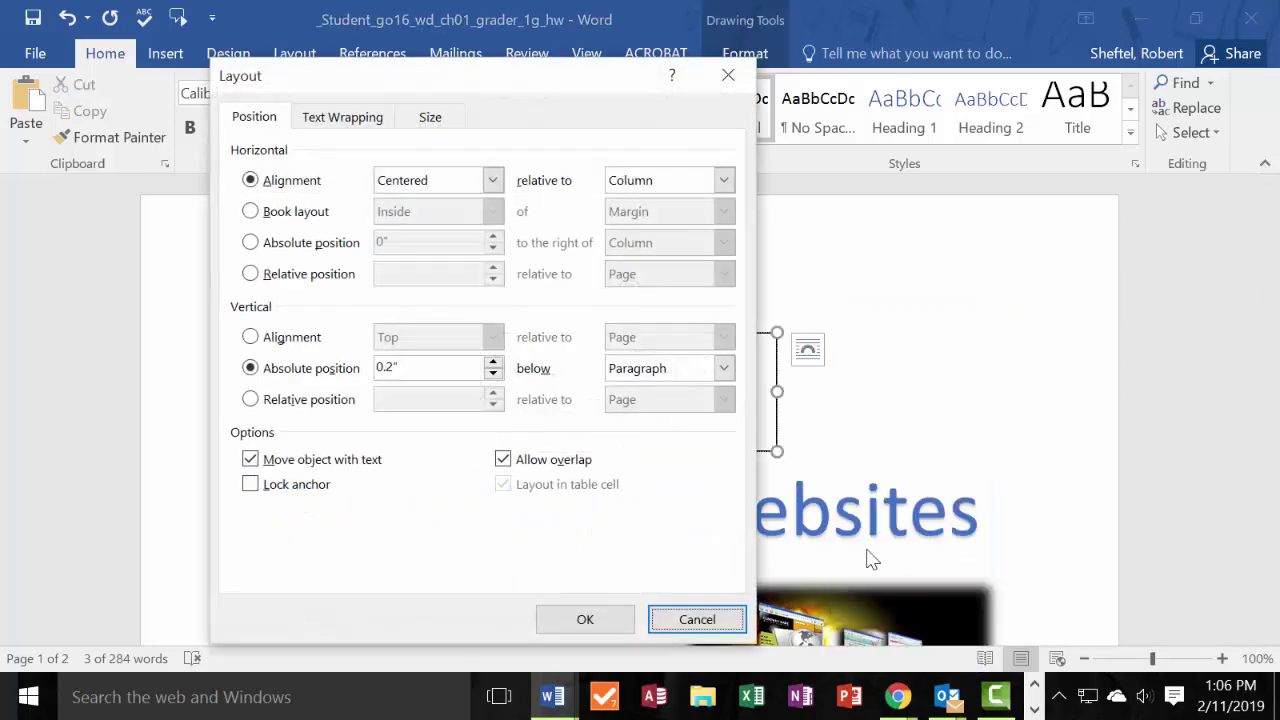
{"action": "left_click", "coordinate": [418, 119]}
{"action": "left_click", "coordinate": [250, 179]}
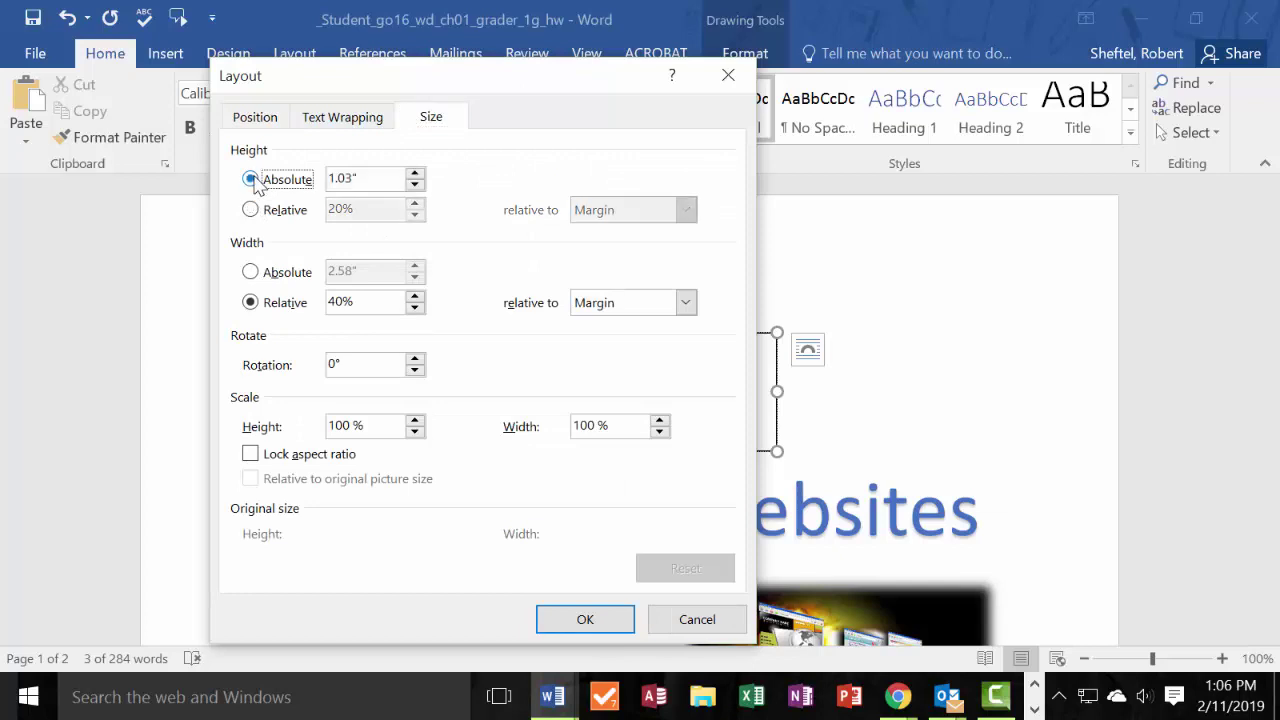
{"action": "left_click_drag", "start_coordinate": [380, 177], "coordinate": [297, 185]}
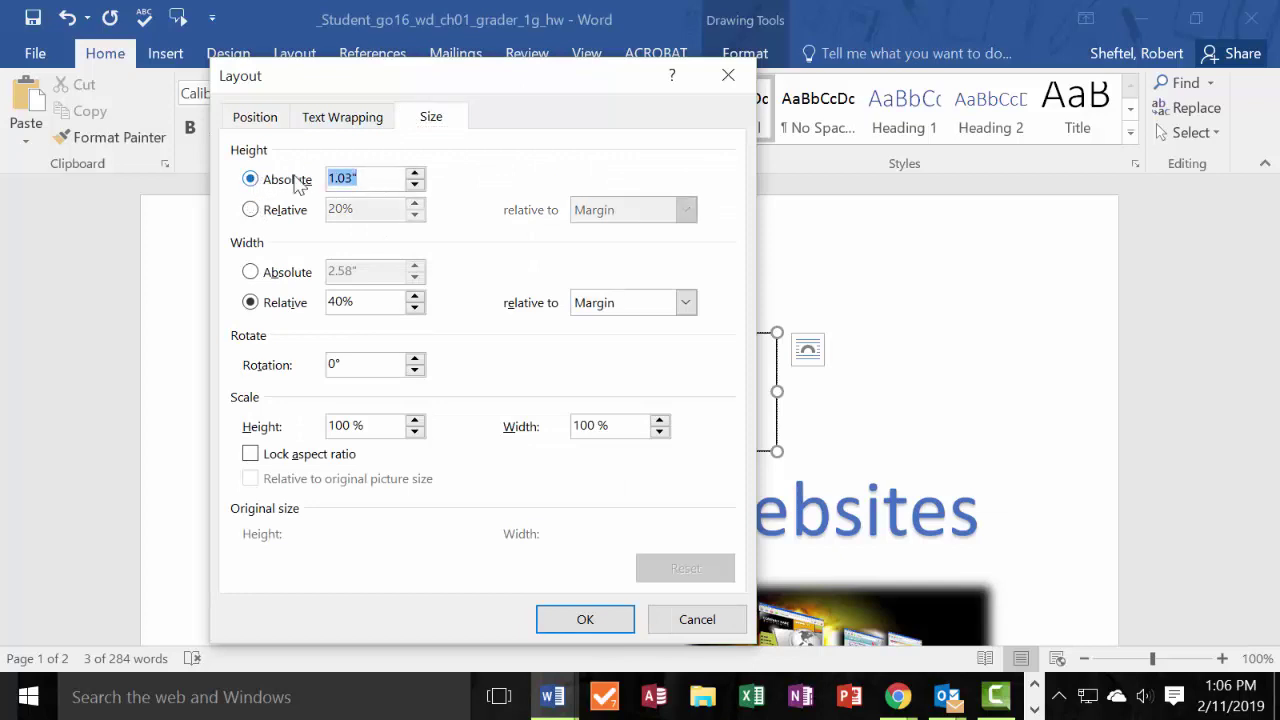
{"action": "key", "text": "Delete"}
{"action": "type", "text": ".5"}
Set the text box's absolute width to 3.7" and apply the new size.
{"action": "left_click", "coordinate": [251, 272]}
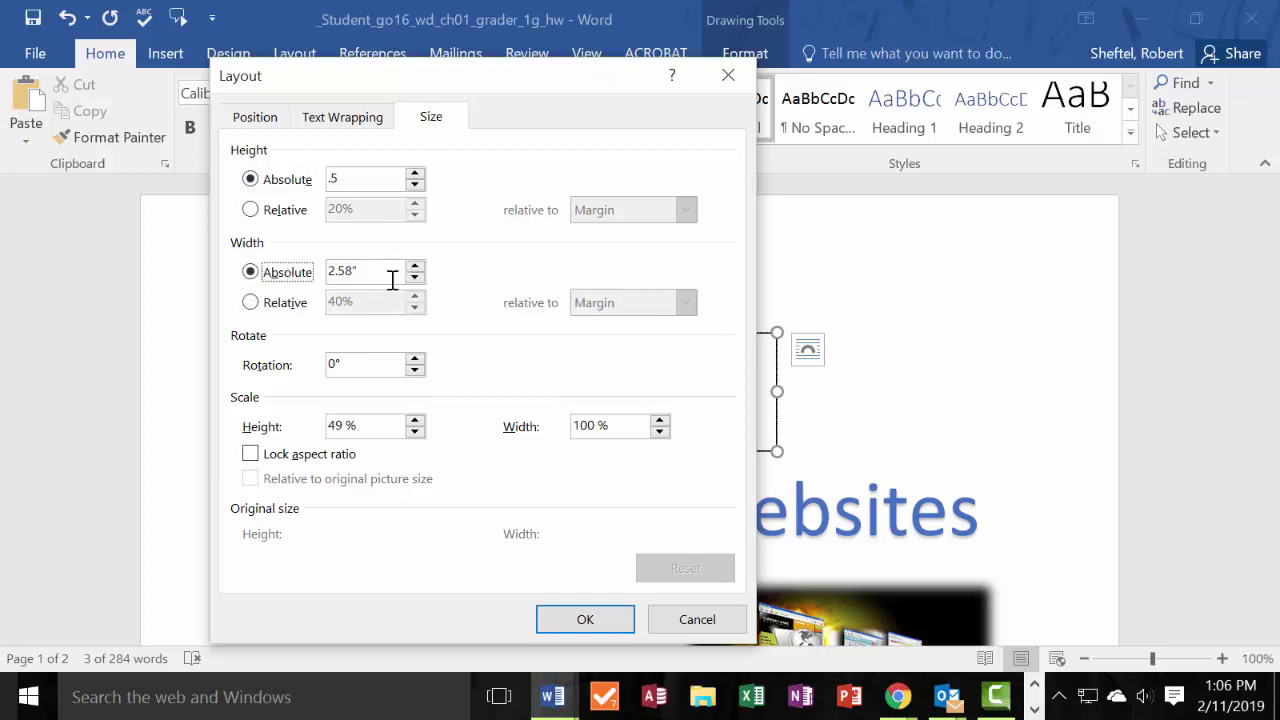
{"action": "left_click_drag", "start_coordinate": [385, 272], "coordinate": [284, 257]}
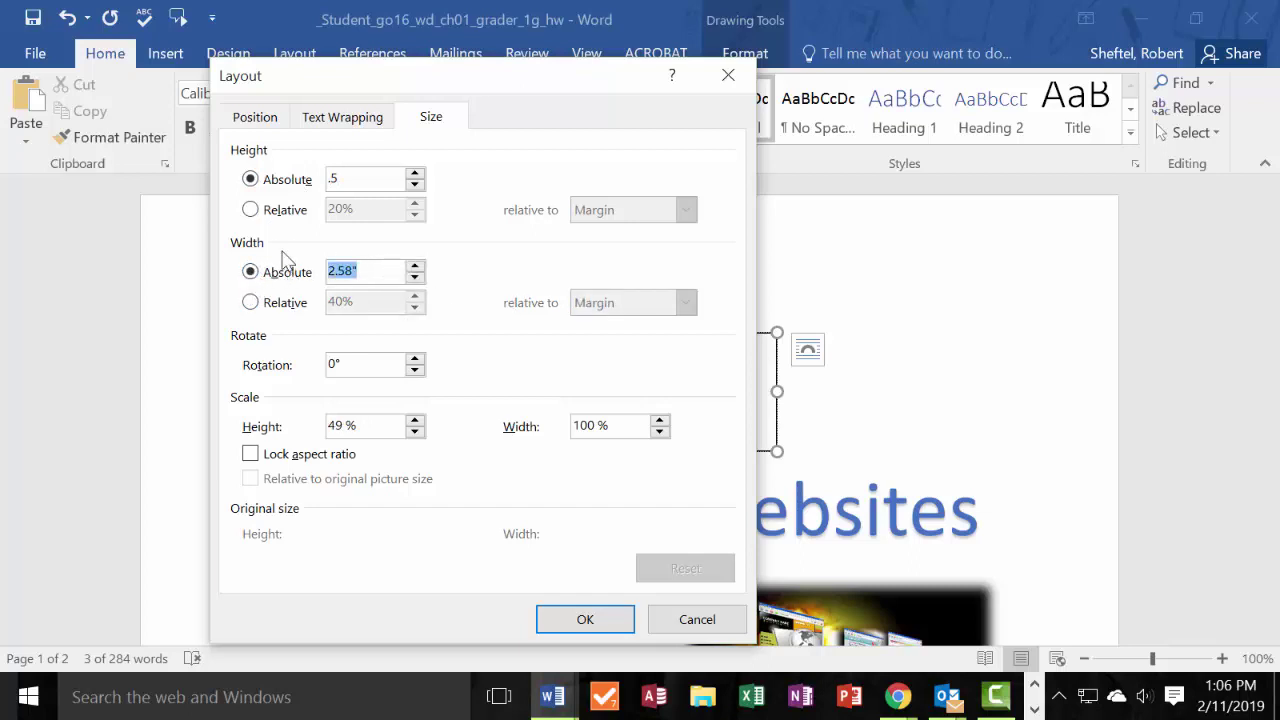
{"action": "type", "text": "3.7"}
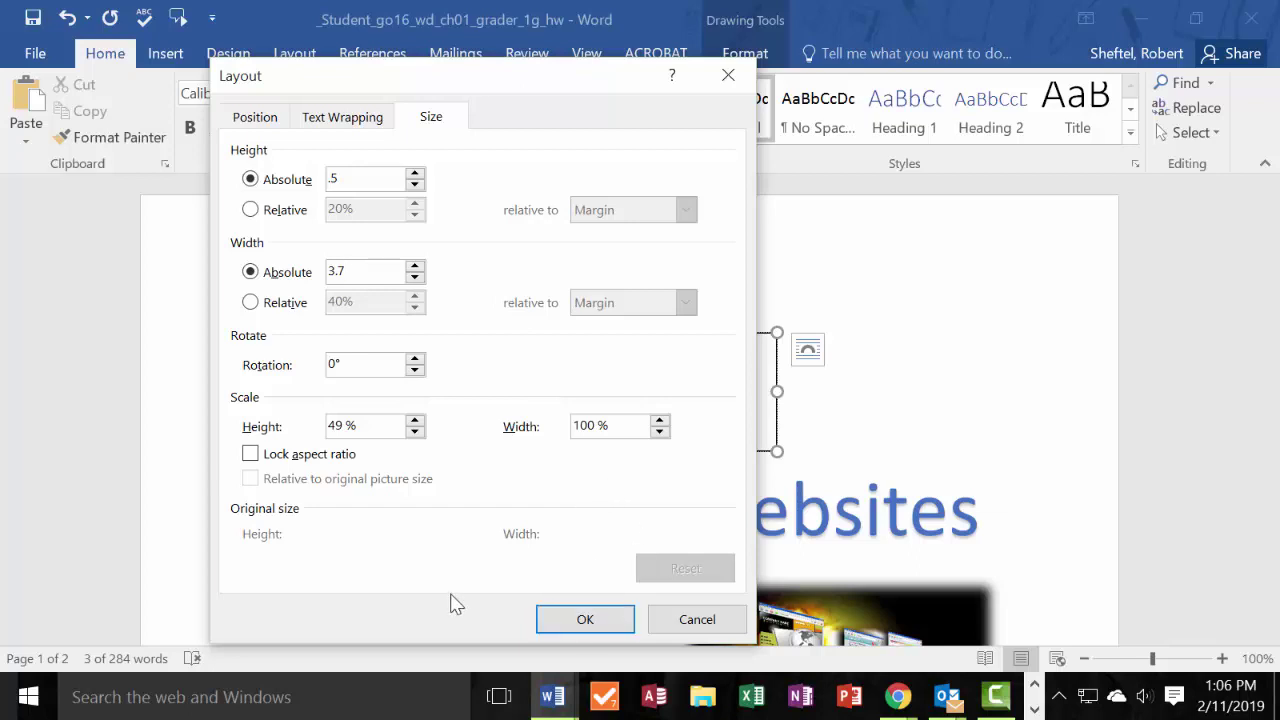
{"action": "left_click", "coordinate": [255, 118]}
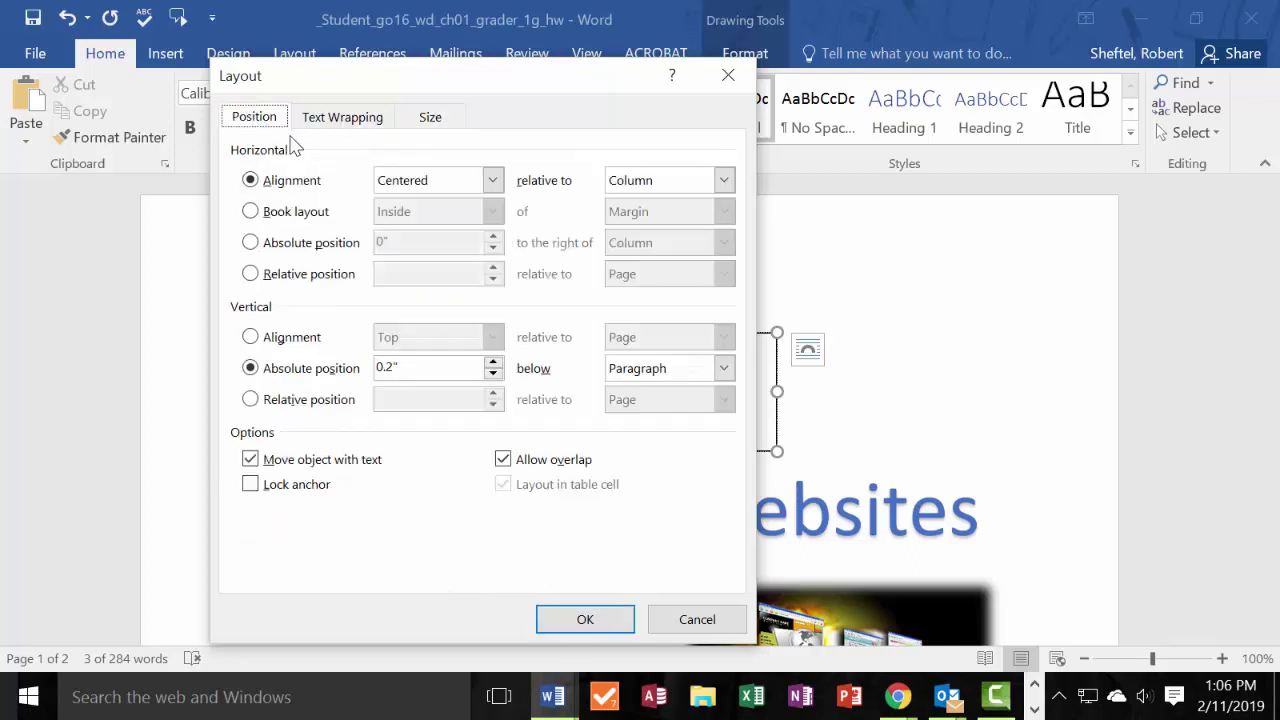
{"action": "left_click", "coordinate": [590, 619]}
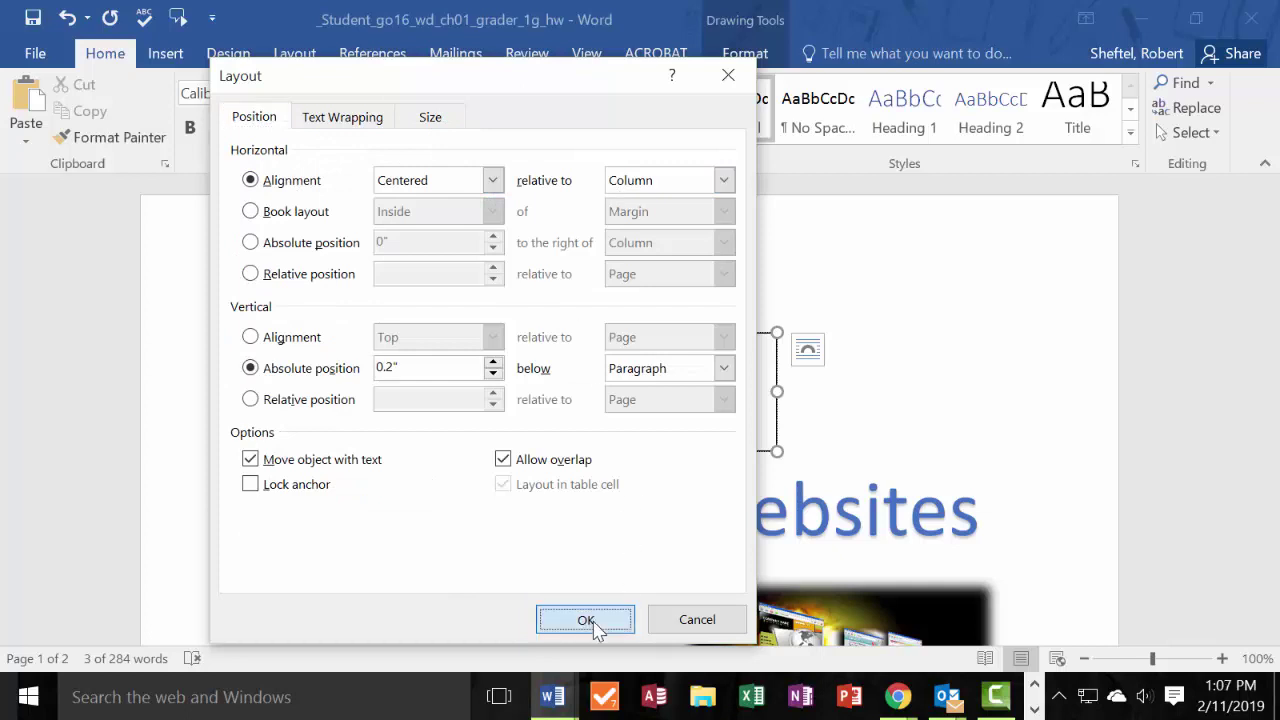
Set the text box's horizontal alignment to Centered relative to Page.
{"action": "left_click", "coordinate": [441, 286]}
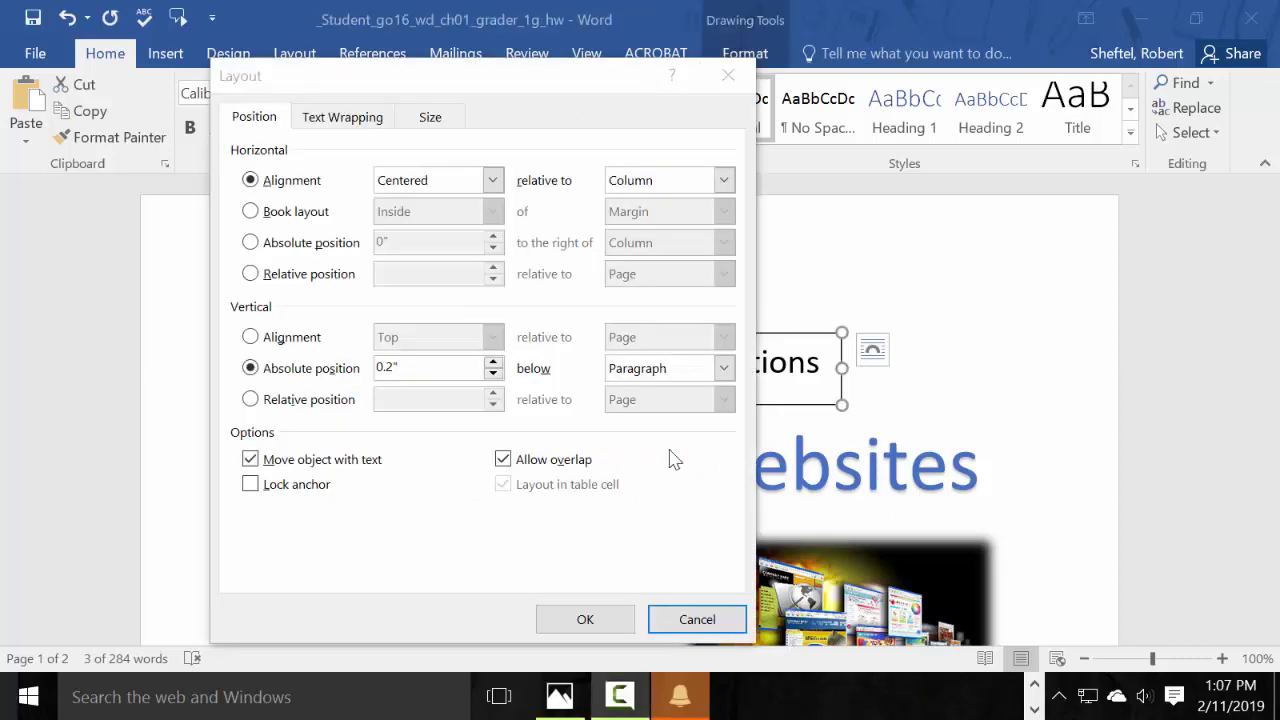
{"action": "left_click", "coordinate": [730, 76]}
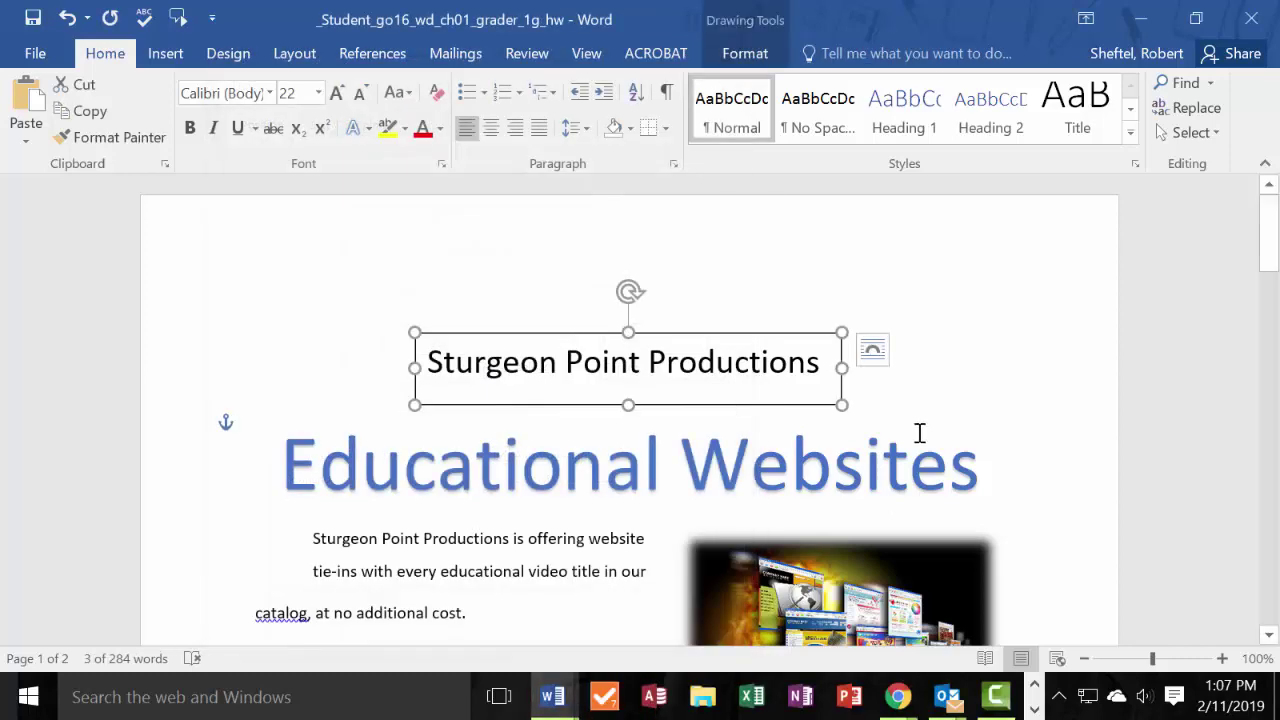
{"action": "left_click", "coordinate": [872, 350]}
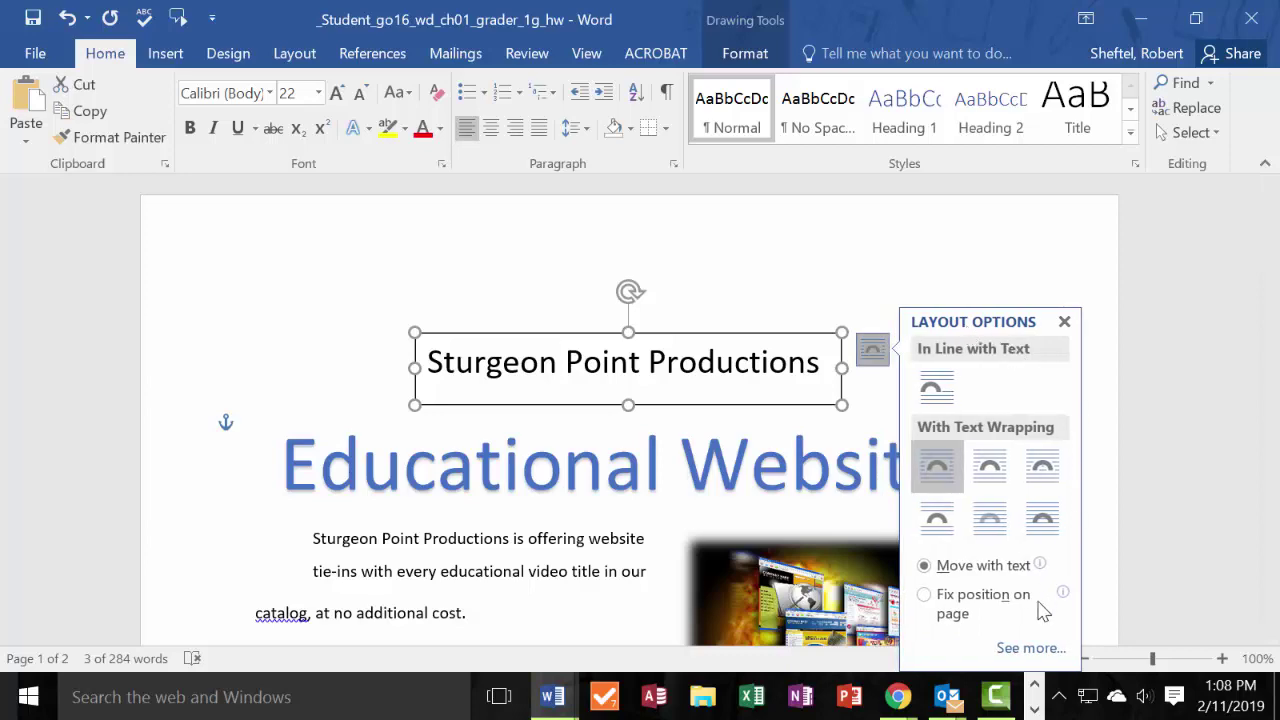
{"action": "left_click", "coordinate": [1031, 648]}
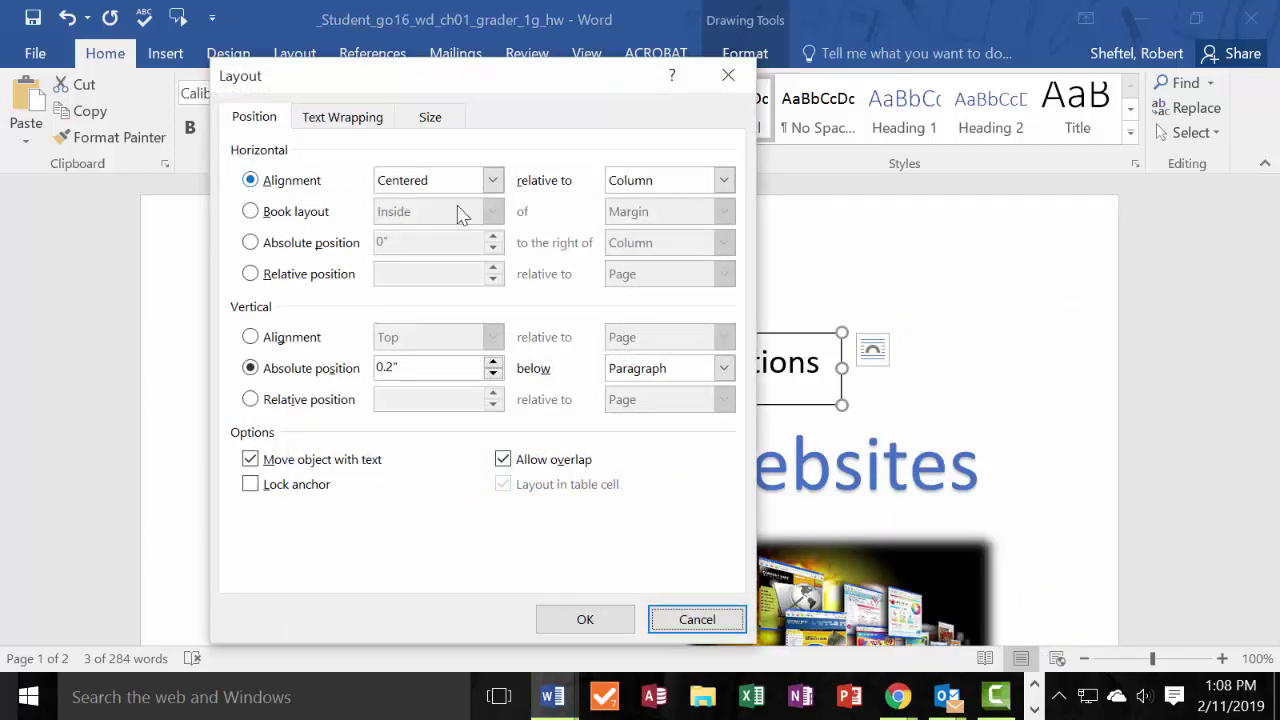
{"action": "left_click", "coordinate": [723, 180]}
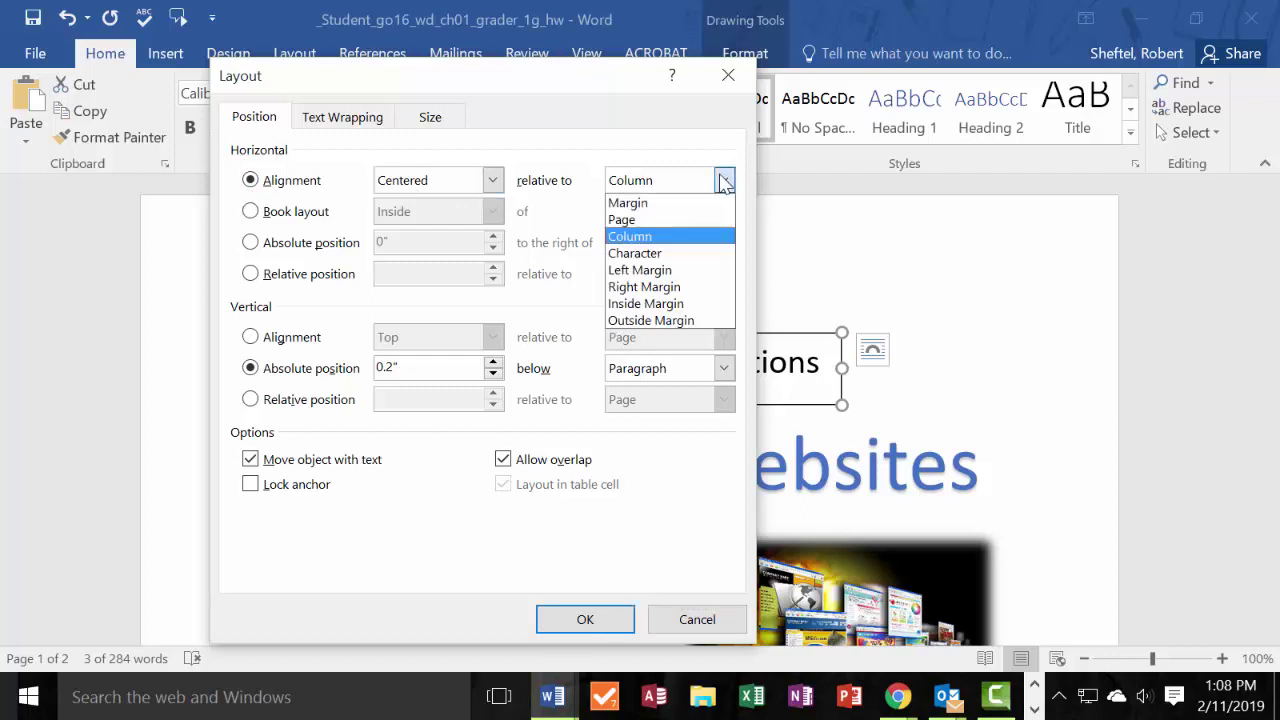
{"action": "left_click", "coordinate": [625, 219]}
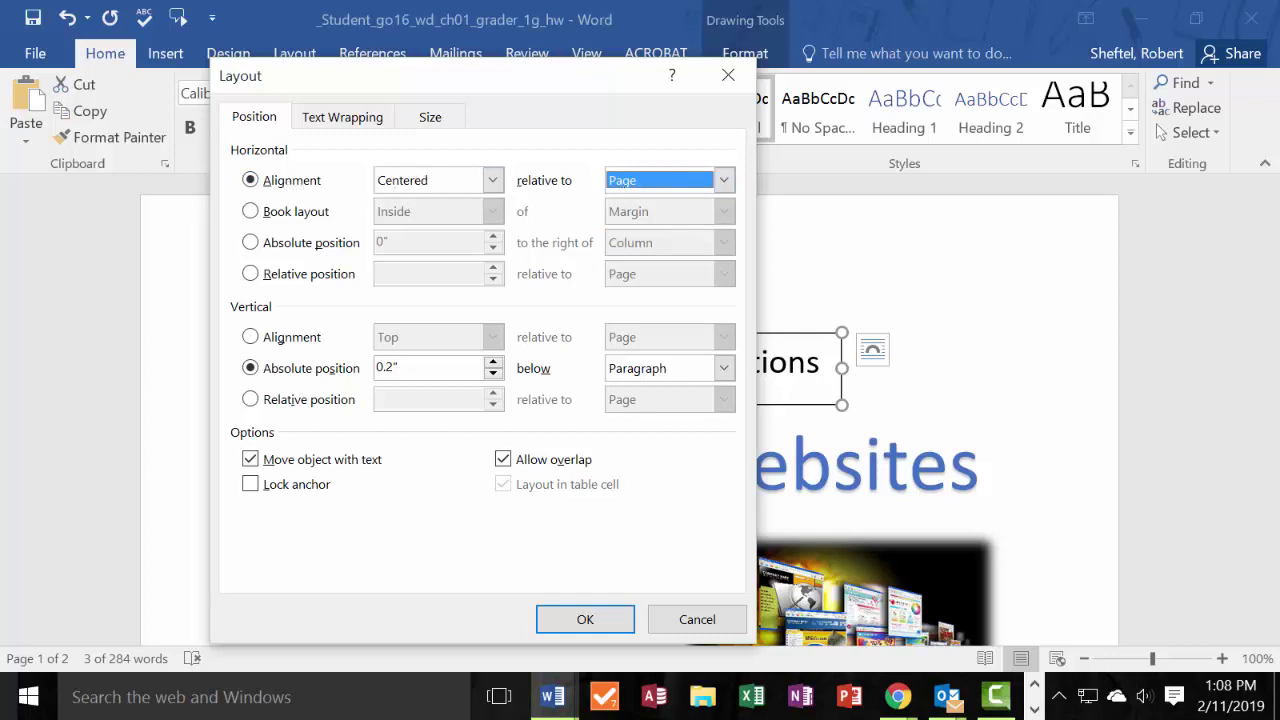
Set the text box's absolute vertical position to 0.5" below Page and apply the layout.
{"action": "left_click", "coordinate": [257, 338]}
{"action": "left_click", "coordinate": [251, 368]}
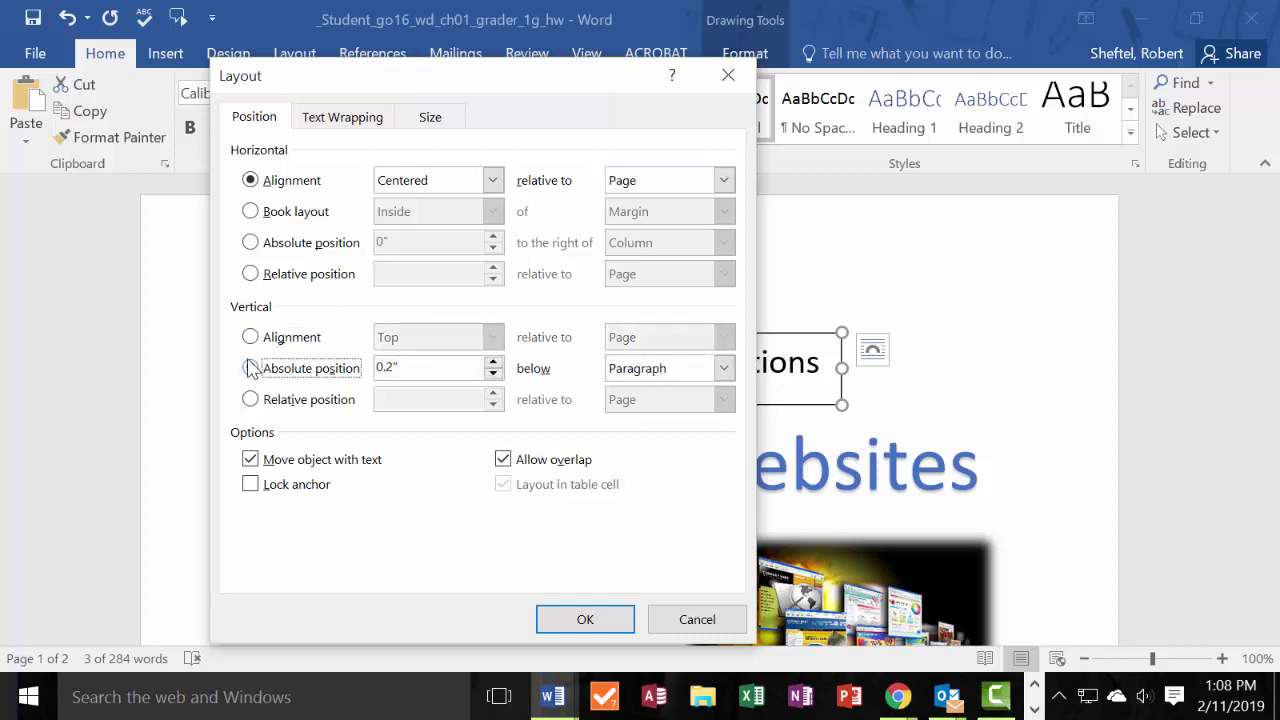
{"action": "left_click", "coordinate": [725, 369]}
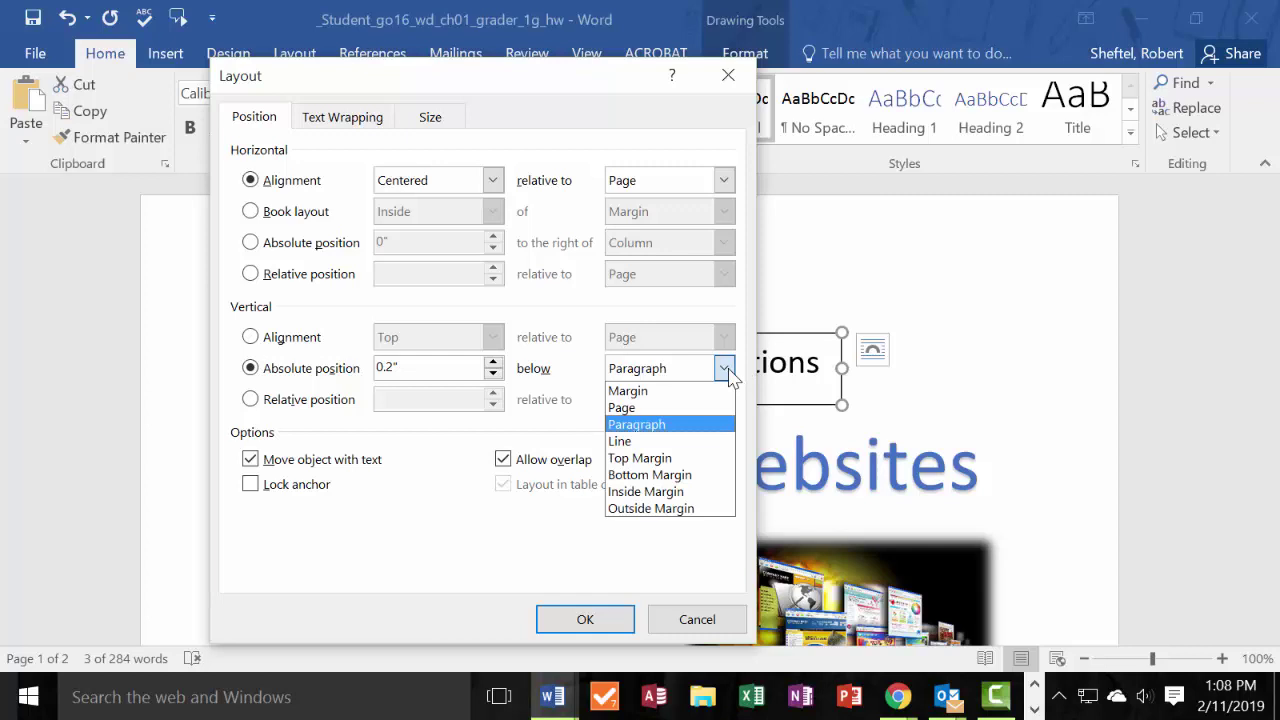
{"action": "left_click", "coordinate": [693, 410]}
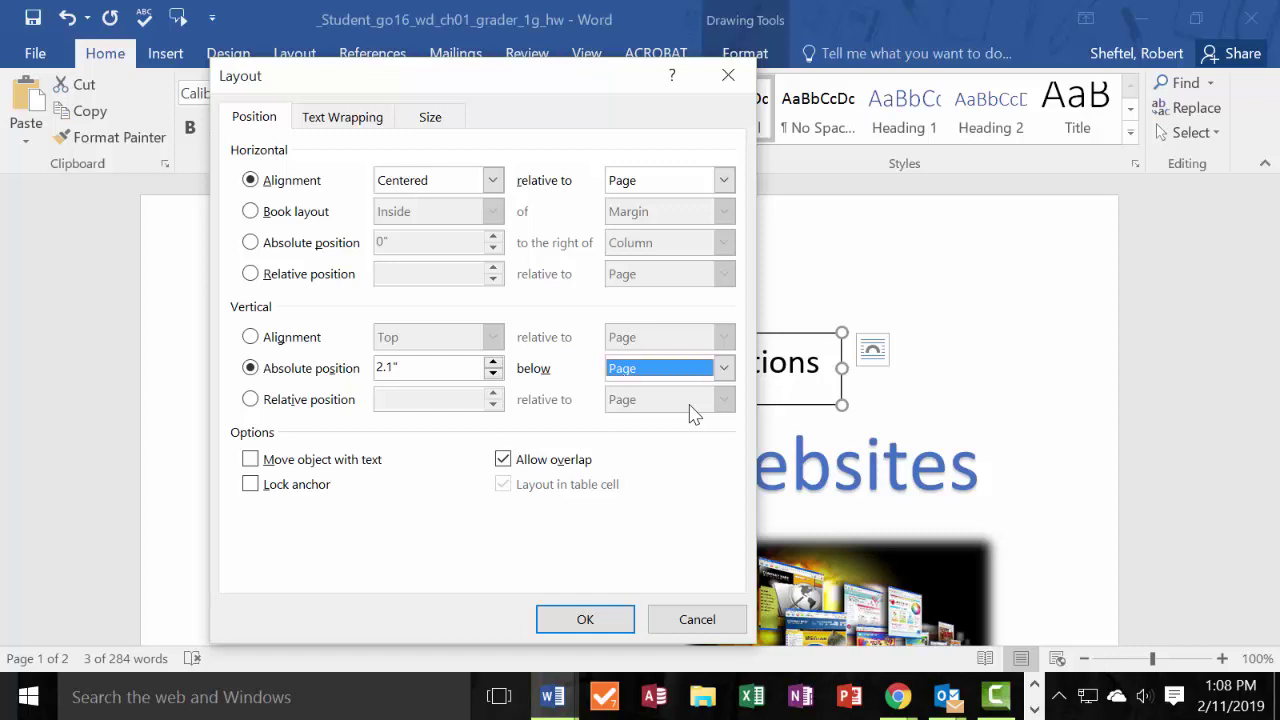
{"action": "double_click", "coordinate": [408, 369]}
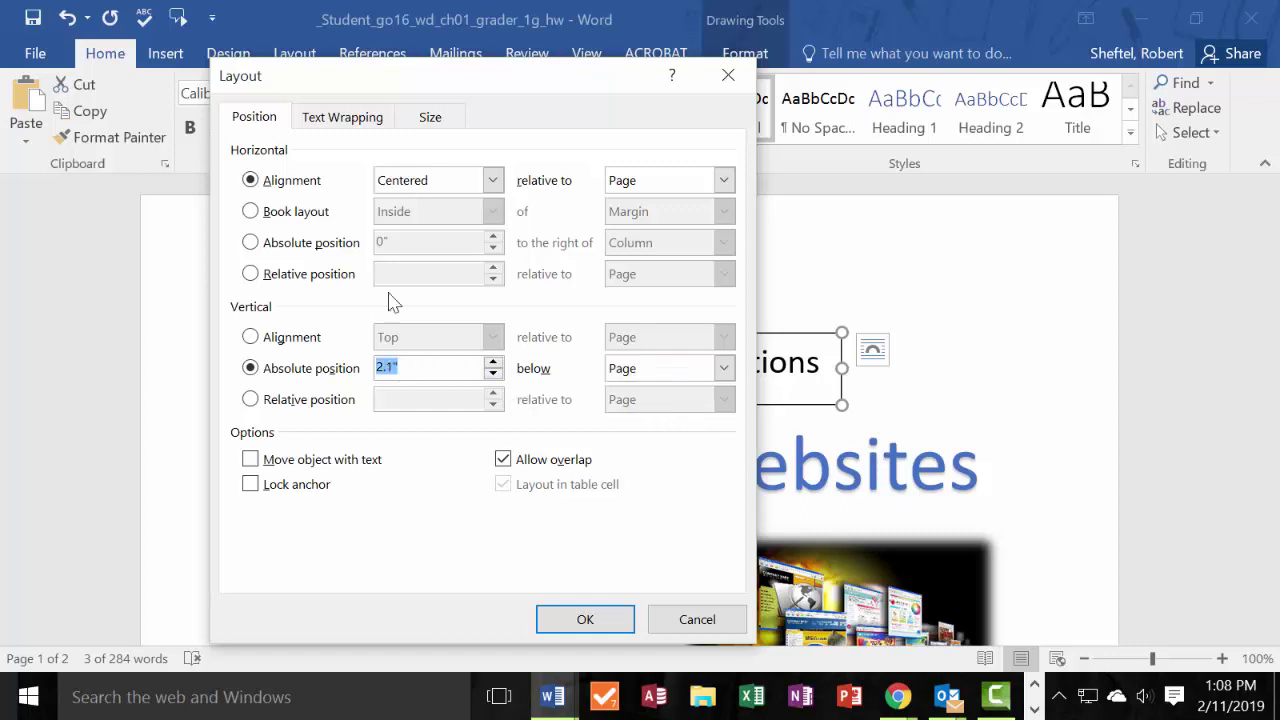
{"action": "key", "text": "BackSpace"}
{"action": "type", "text": ".05"}
{"action": "key", "text": "BackSpace"}
{"action": "key", "text": "BackSpace"}
{"action": "key", "text": "BackSpace"}
{"action": "type", "text": ".5"}
{"action": "left_click", "coordinate": [614, 627]}
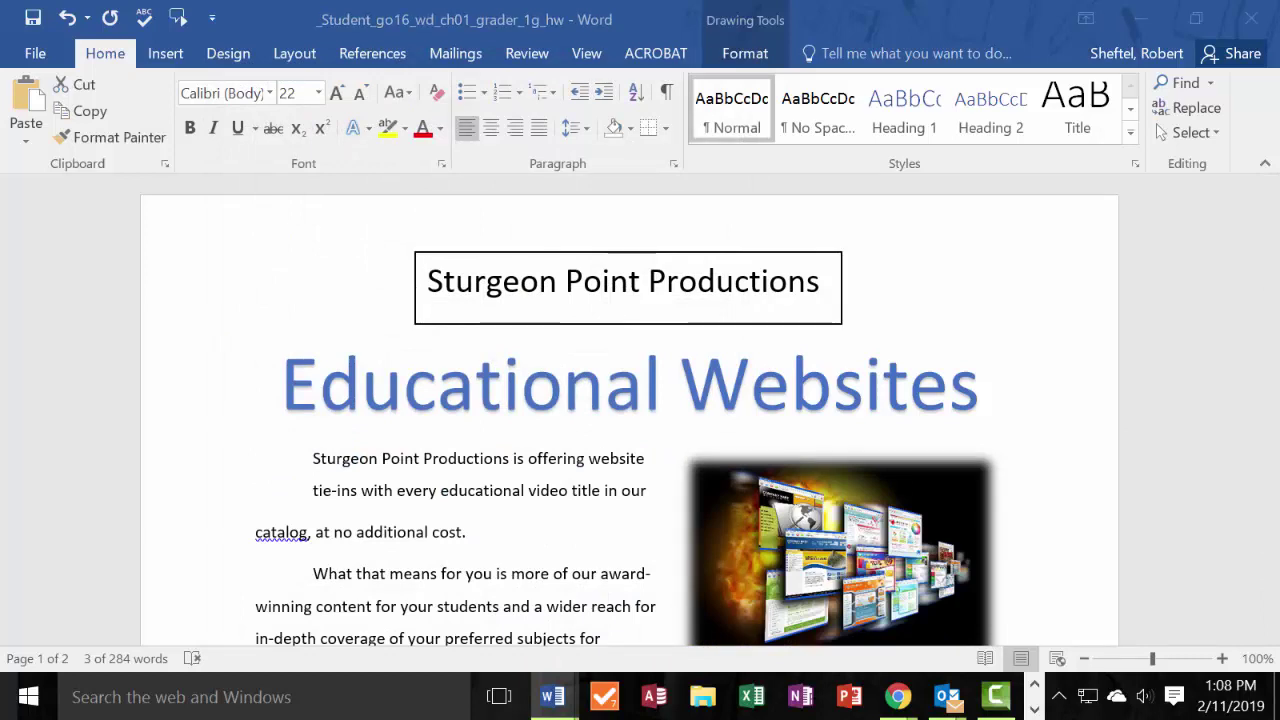
Fill the "Sturgeon Point Productions" text box with the theme color Blue, Accent 5, Lighter 80%.
{"action": "left_click", "coordinate": [826, 286]}
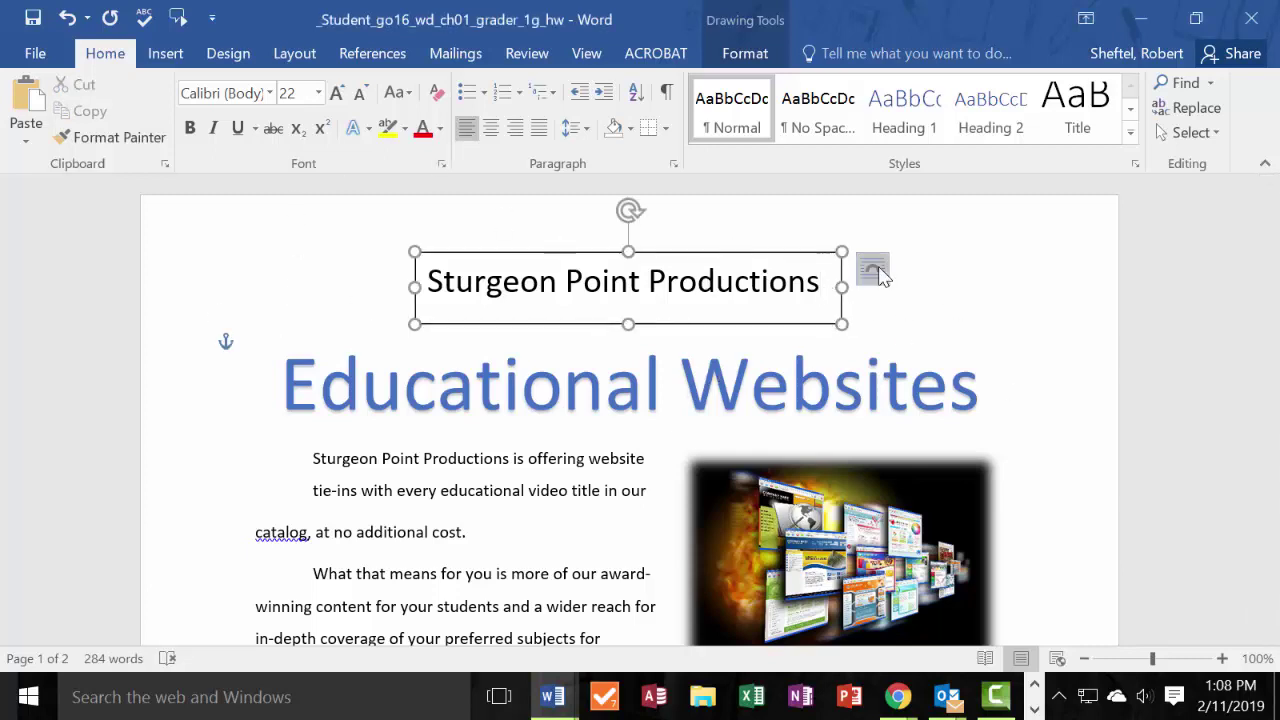
{"action": "left_click", "coordinate": [822, 253]}
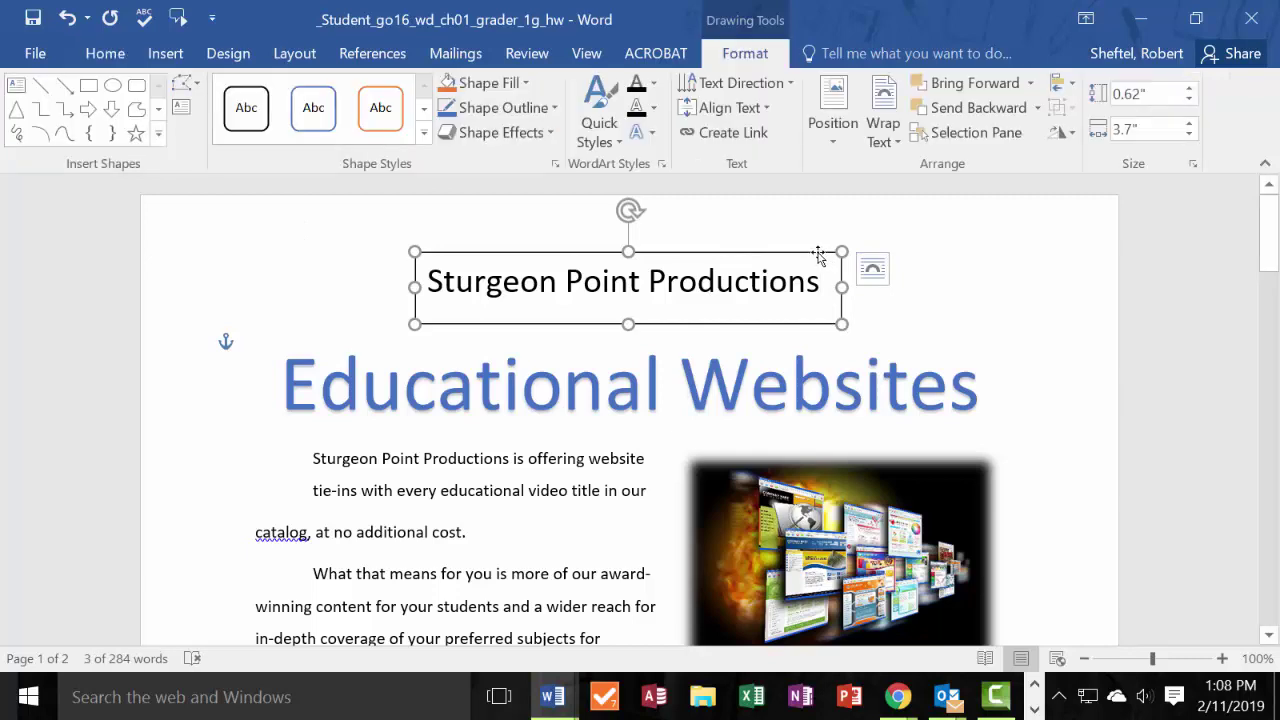
{"action": "left_click", "coordinate": [526, 84]}
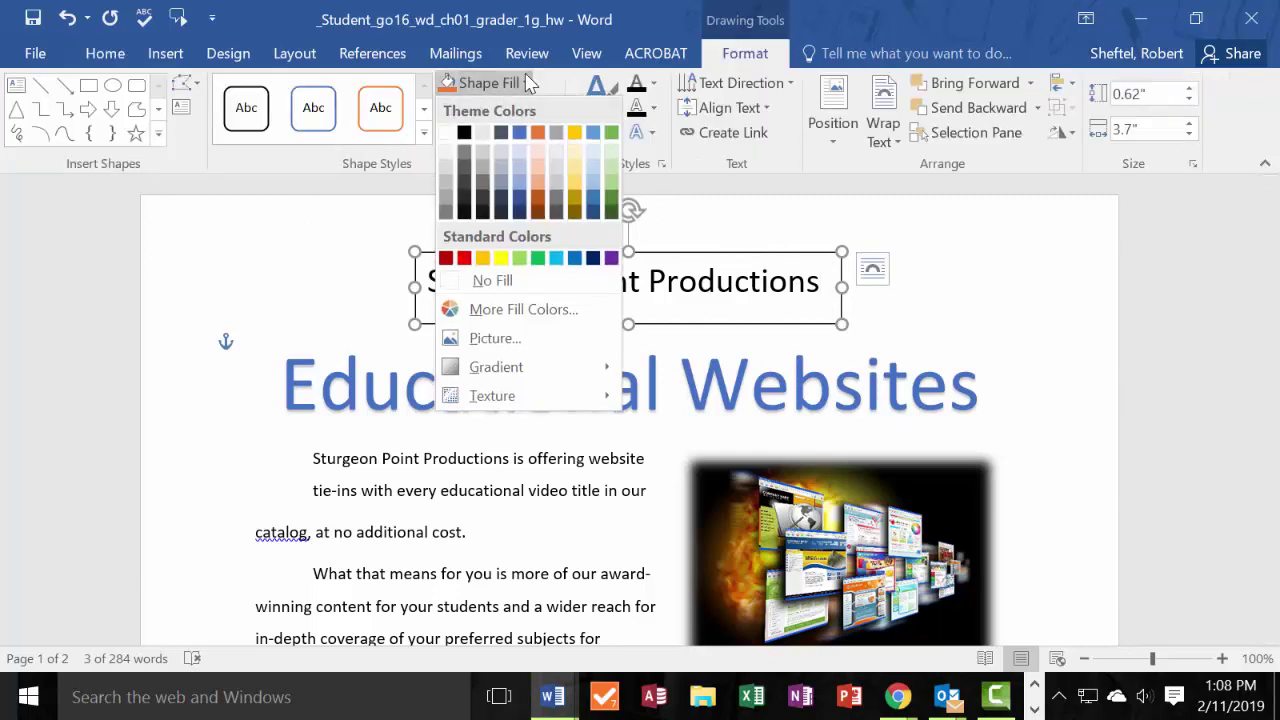
{"action": "left_click", "coordinate": [526, 84]}
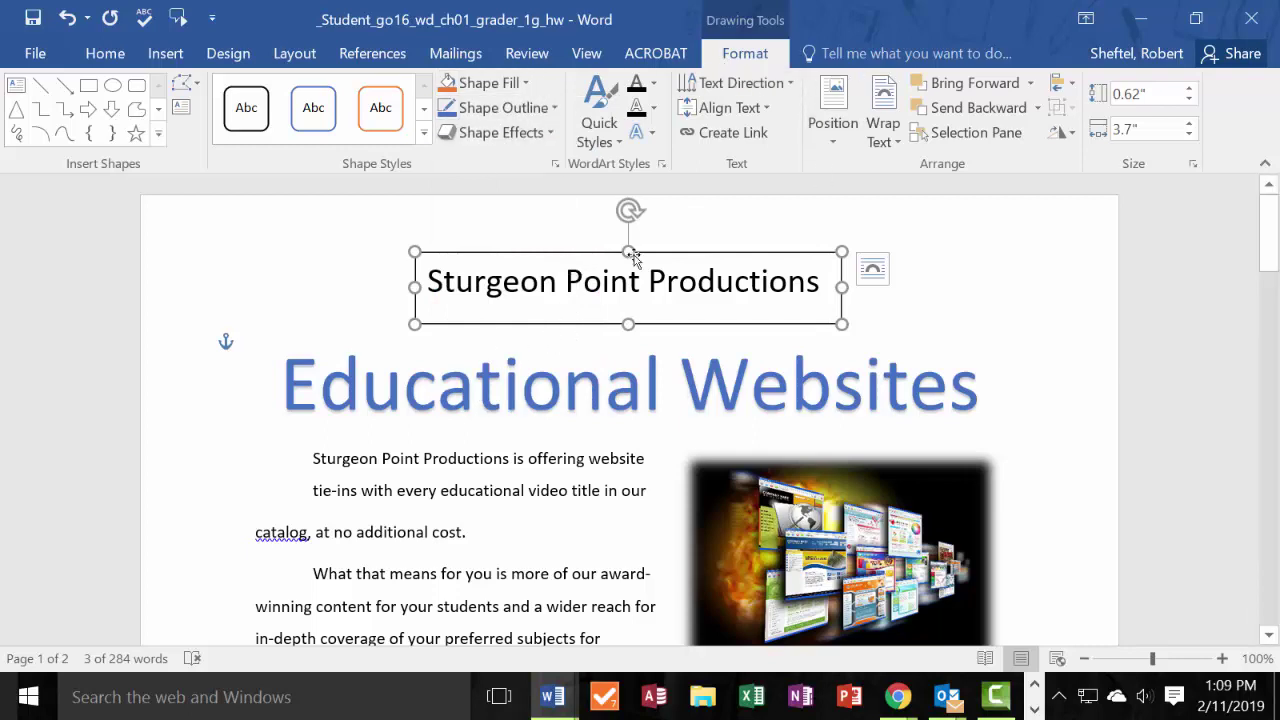
{"action": "left_click", "coordinate": [530, 86]}
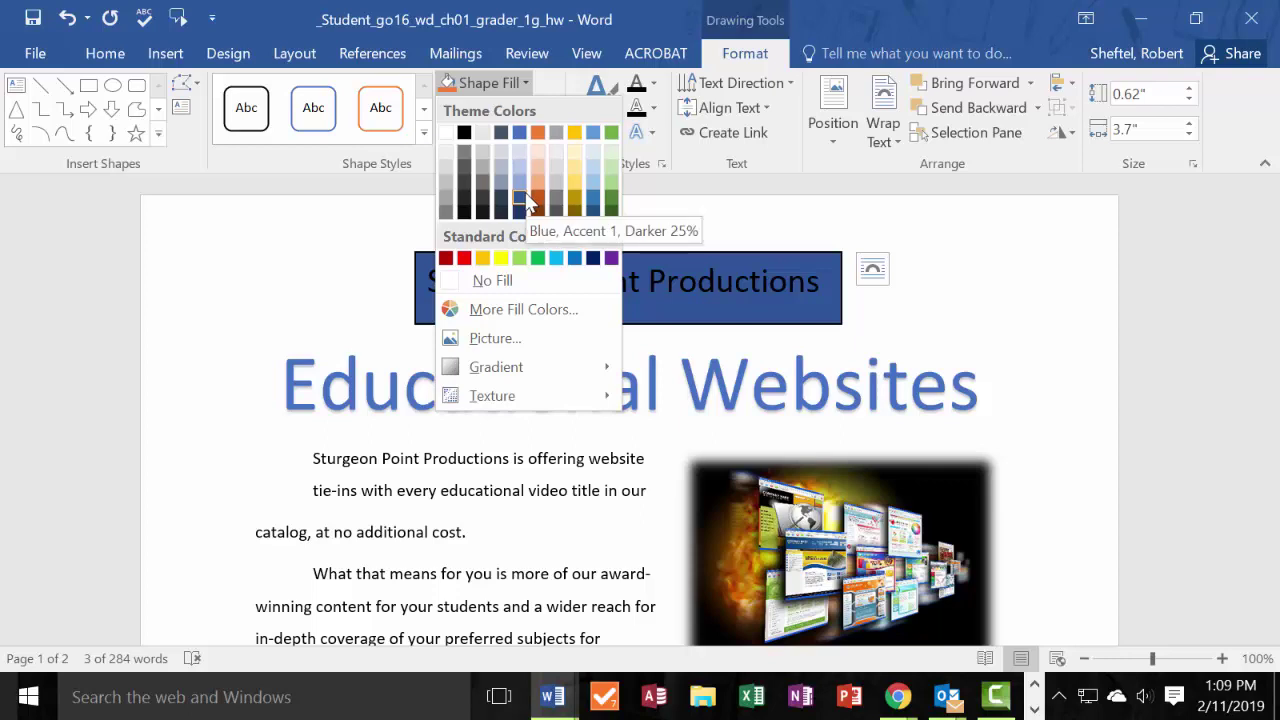
{"action": "left_click", "coordinate": [594, 160]}
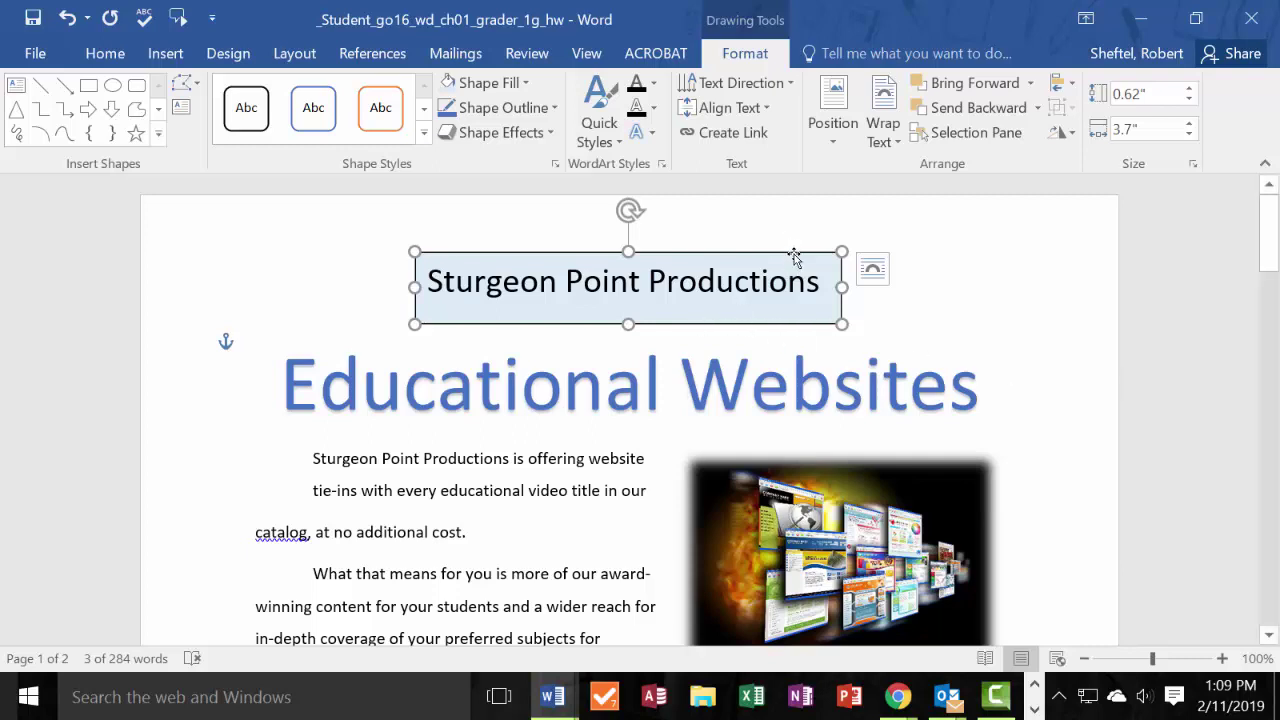
Set the text box's outline to Blue, Accent 5, Lighter 80% and deselect the box.
{"action": "left_click", "coordinate": [551, 110]}
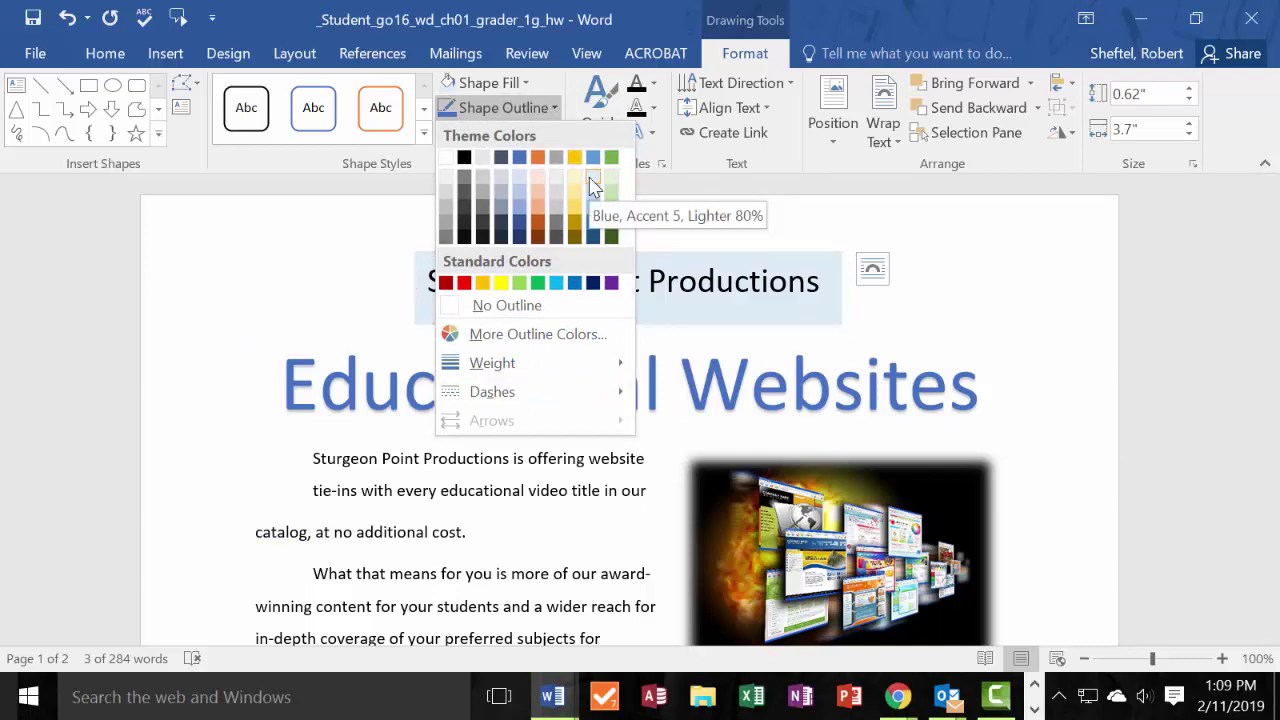
{"action": "left_click", "coordinate": [592, 187]}
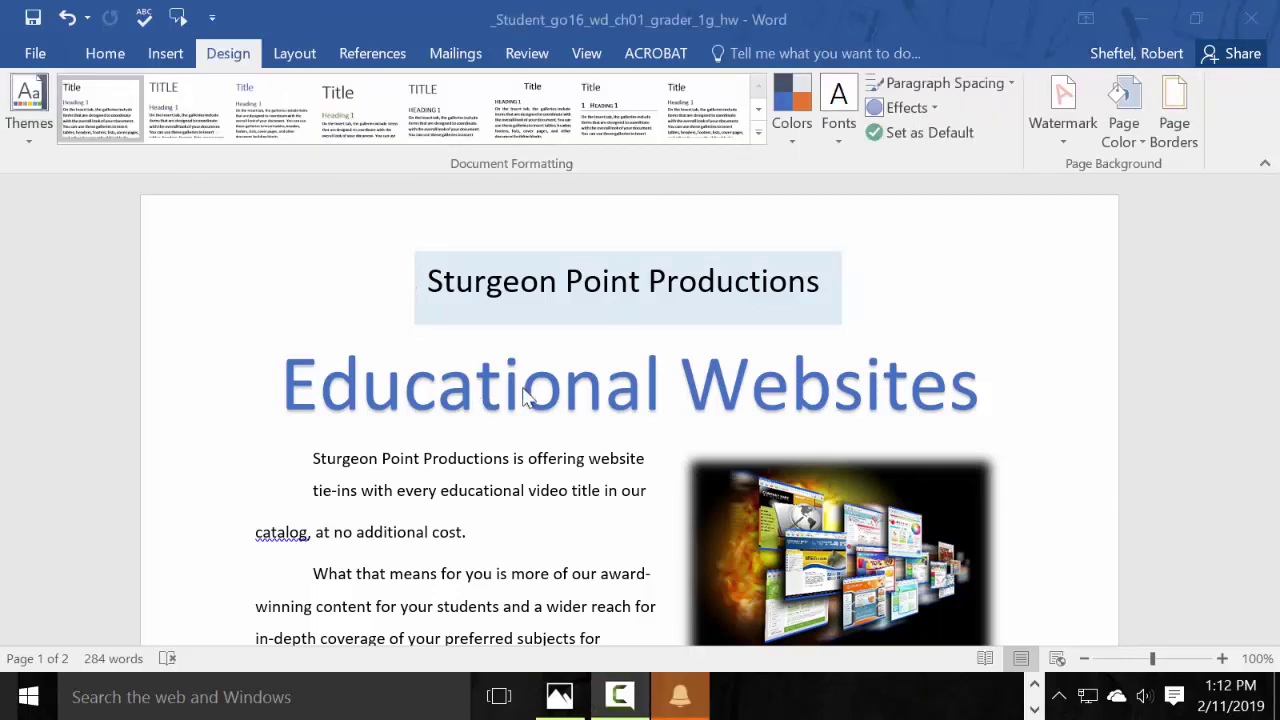
{"action": "left_click", "coordinate": [820, 286]}
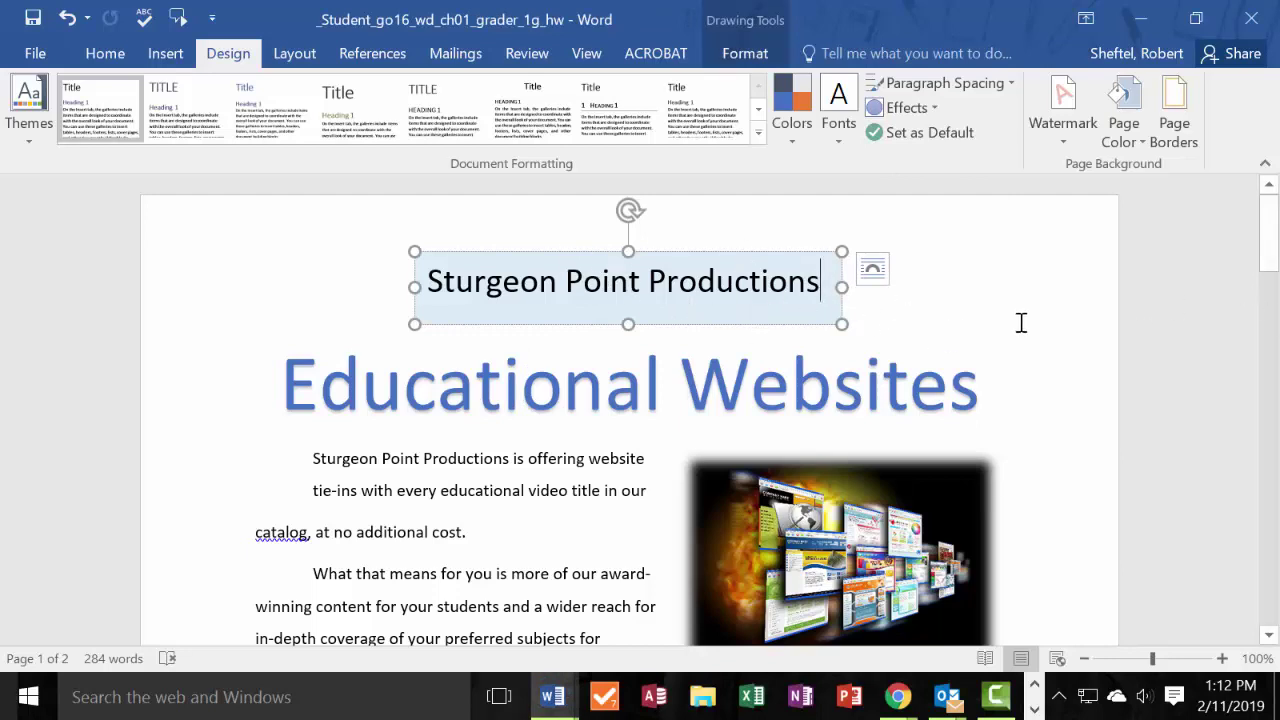
{"action": "left_click", "coordinate": [966, 304]}
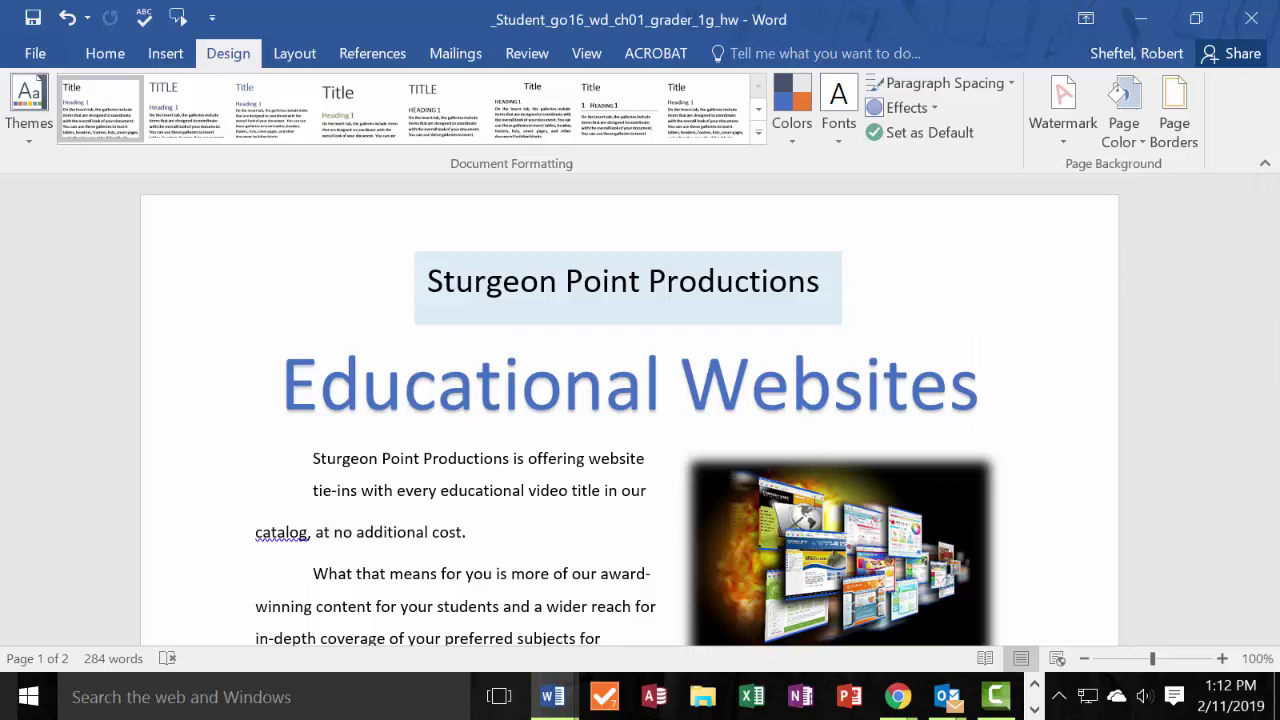
Add a Box page border in Blue, Accent 5 to the whole document.
{"action": "left_click", "coordinate": [1175, 110]}
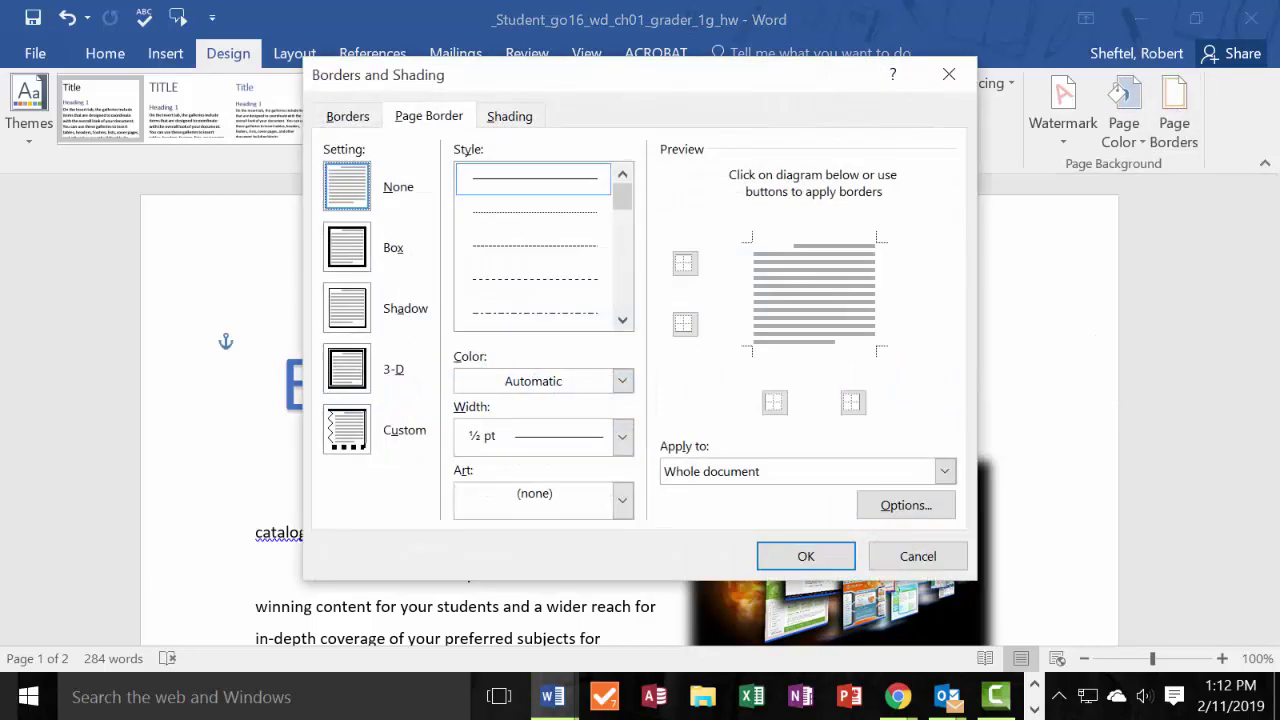
{"action": "left_click", "coordinate": [352, 250]}
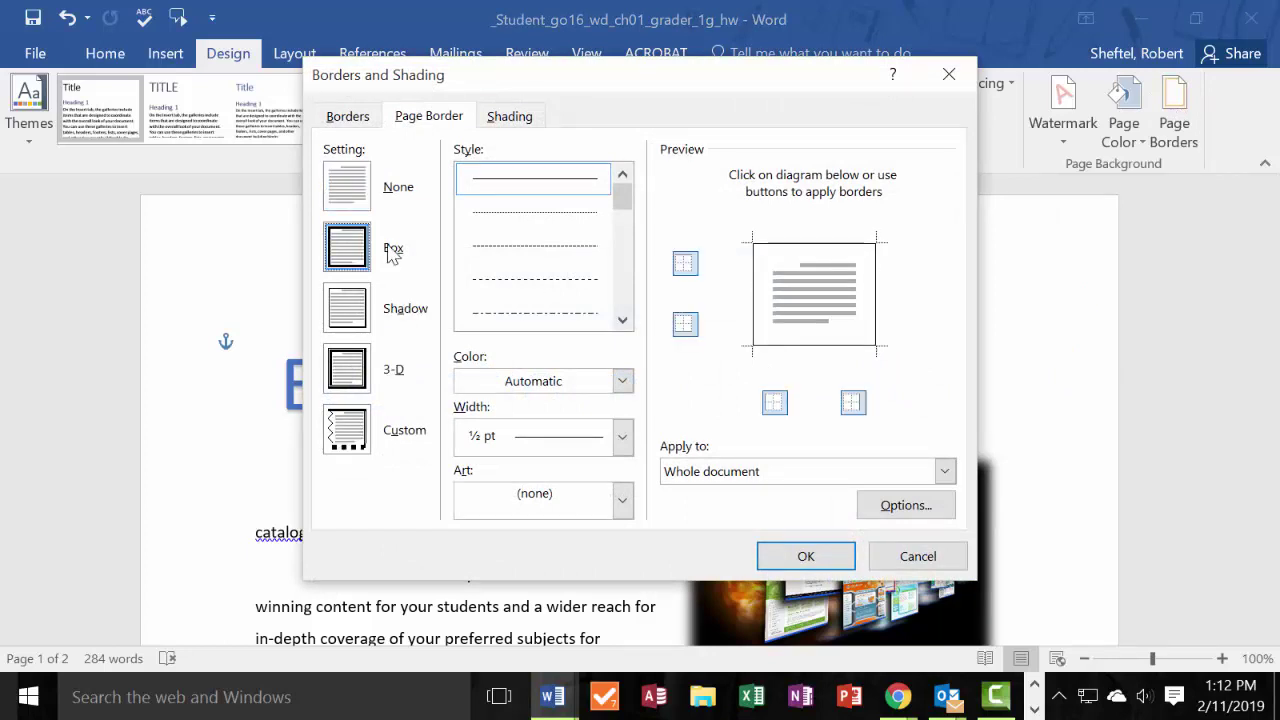
{"action": "left_click", "coordinate": [347, 117]}
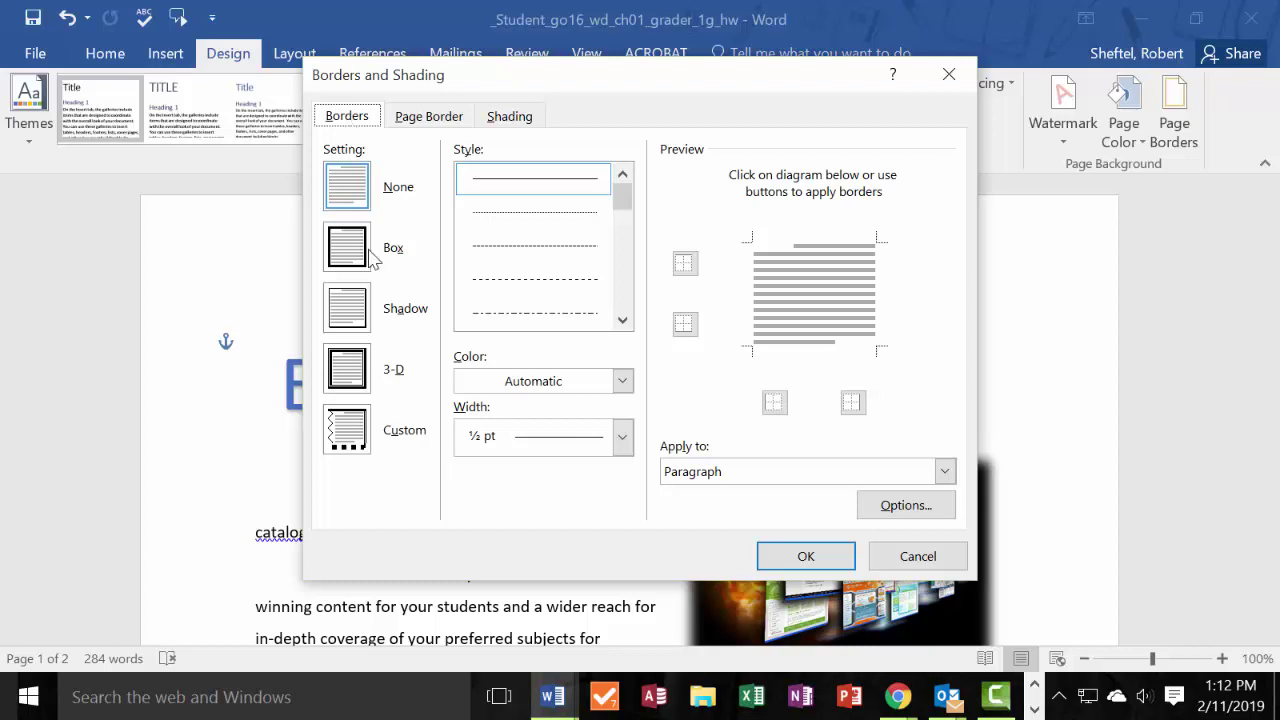
{"action": "left_click", "coordinate": [414, 125]}
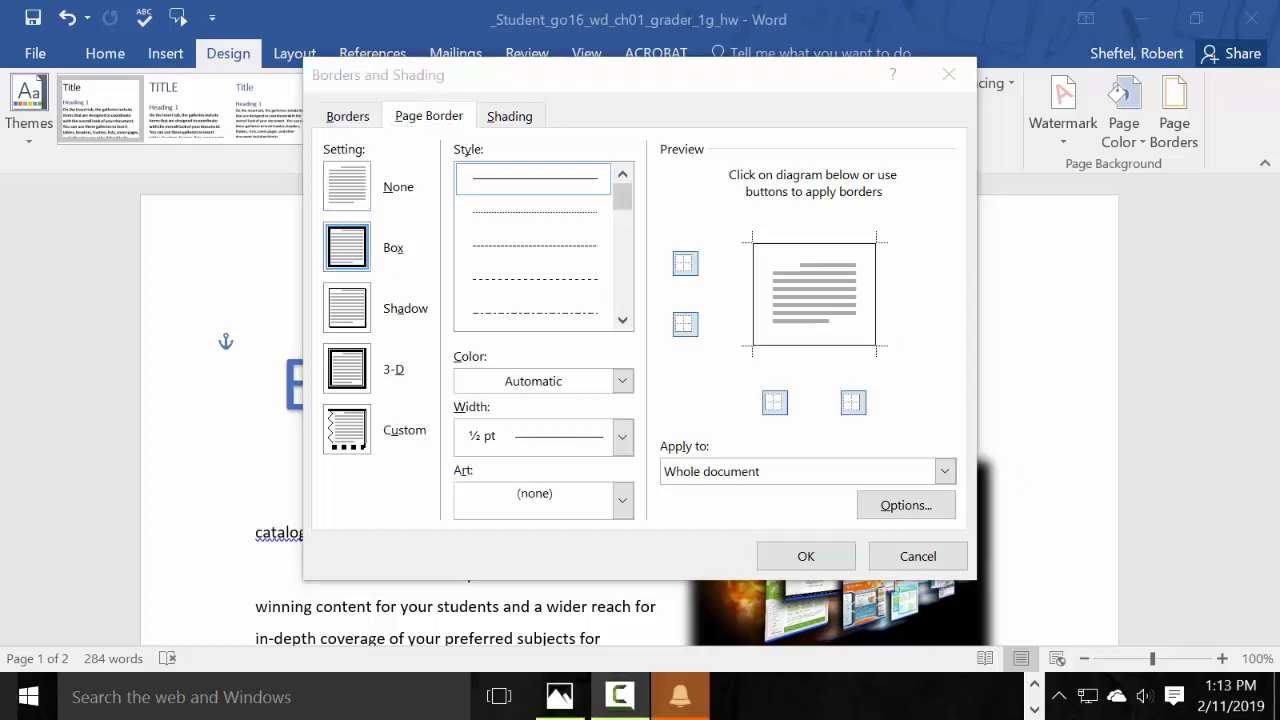
{"action": "left_click", "coordinate": [621, 381]}
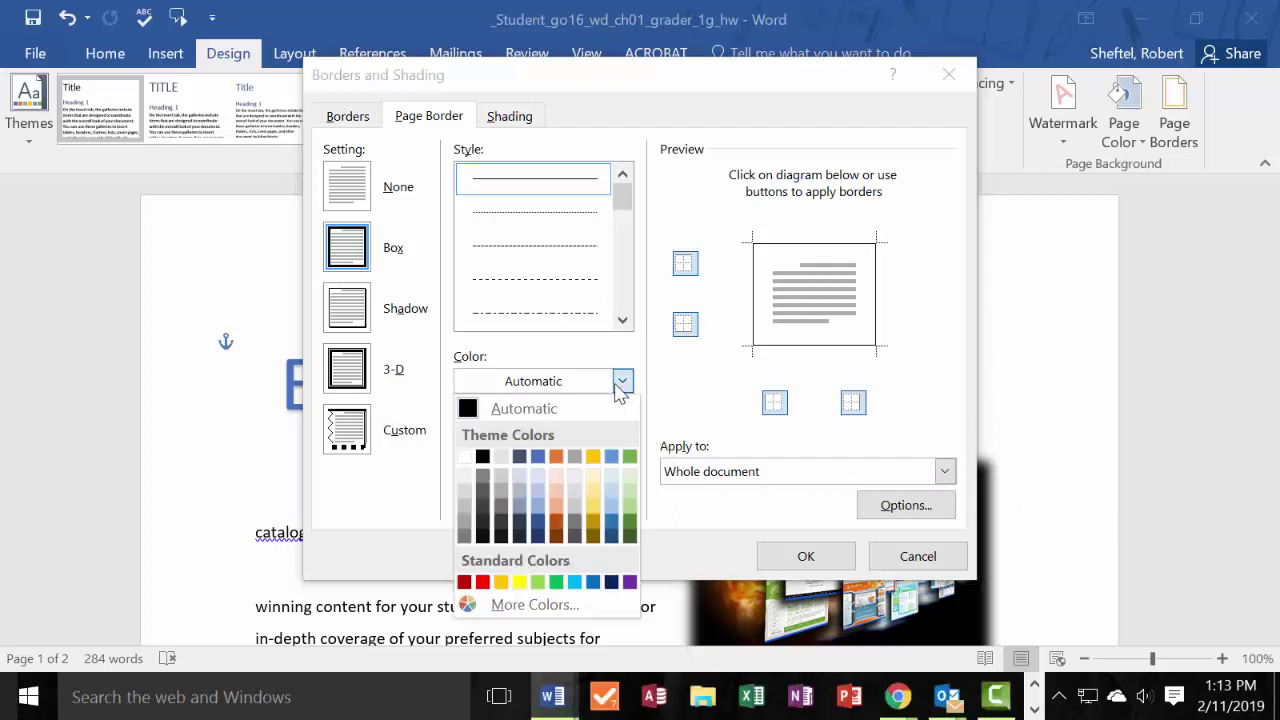
{"action": "left_click", "coordinate": [611, 457]}
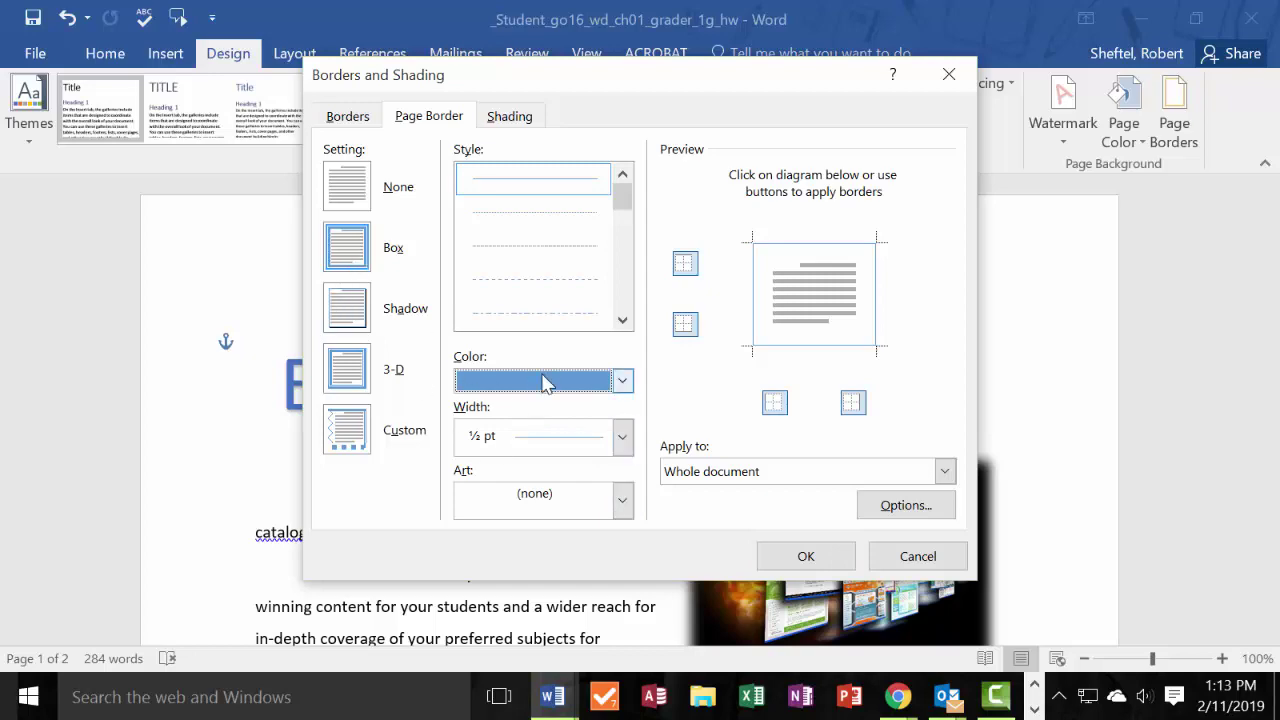
{"action": "left_click", "coordinate": [806, 556]}
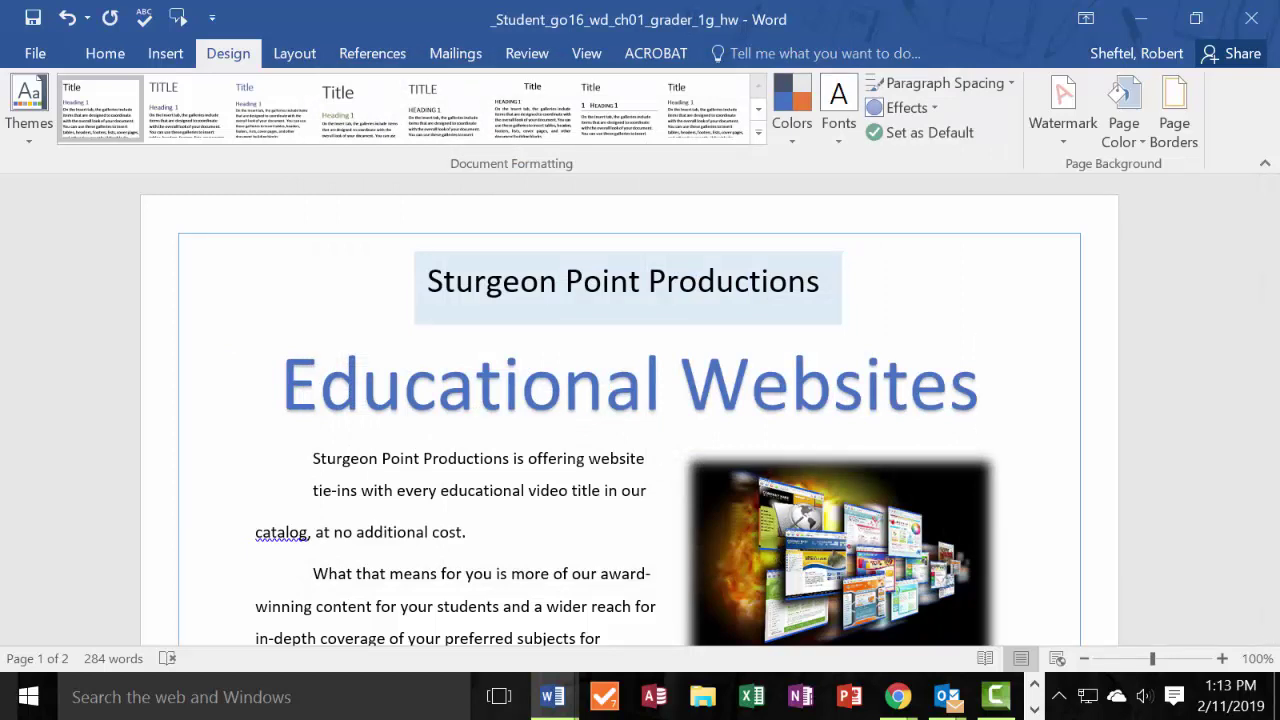
Switch to Chrome and compare the document with the solution PDF go2016_w01_grader_1G_HW_solution.pdf.
{"action": "left_click", "coordinate": [897, 697]}
{"action": "left_click_drag", "start_coordinate": [295, 191], "coordinate": [1157, 66]}
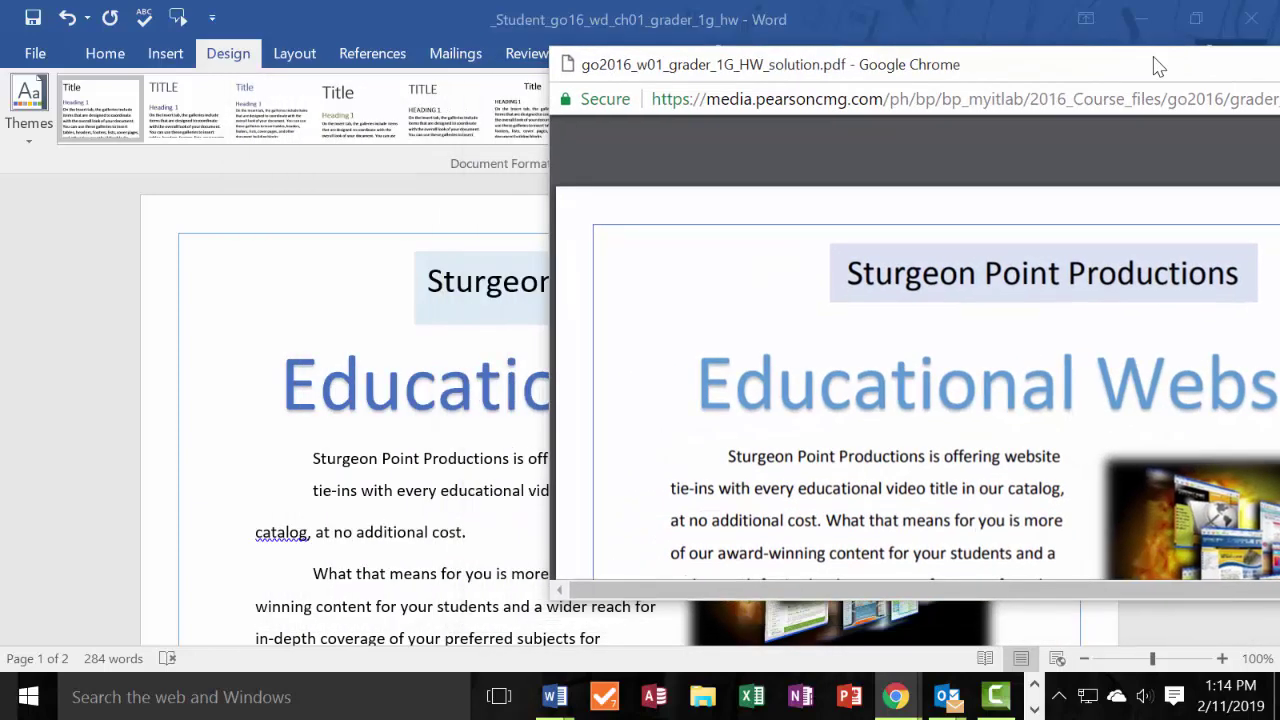
{"action": "left_click_drag", "start_coordinate": [1157, 66], "coordinate": [247, 111]}
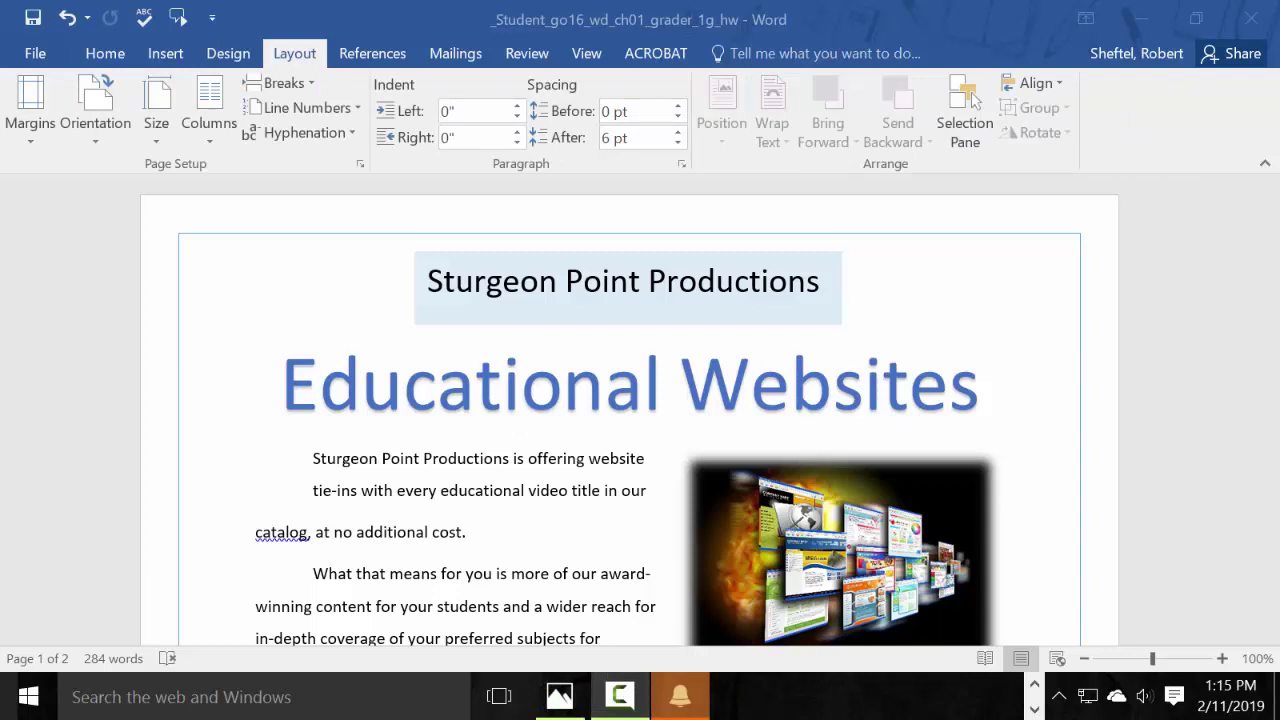
Set a custom top margin of 1.25" for the whole document.
{"action": "left_click", "coordinate": [29, 135]}
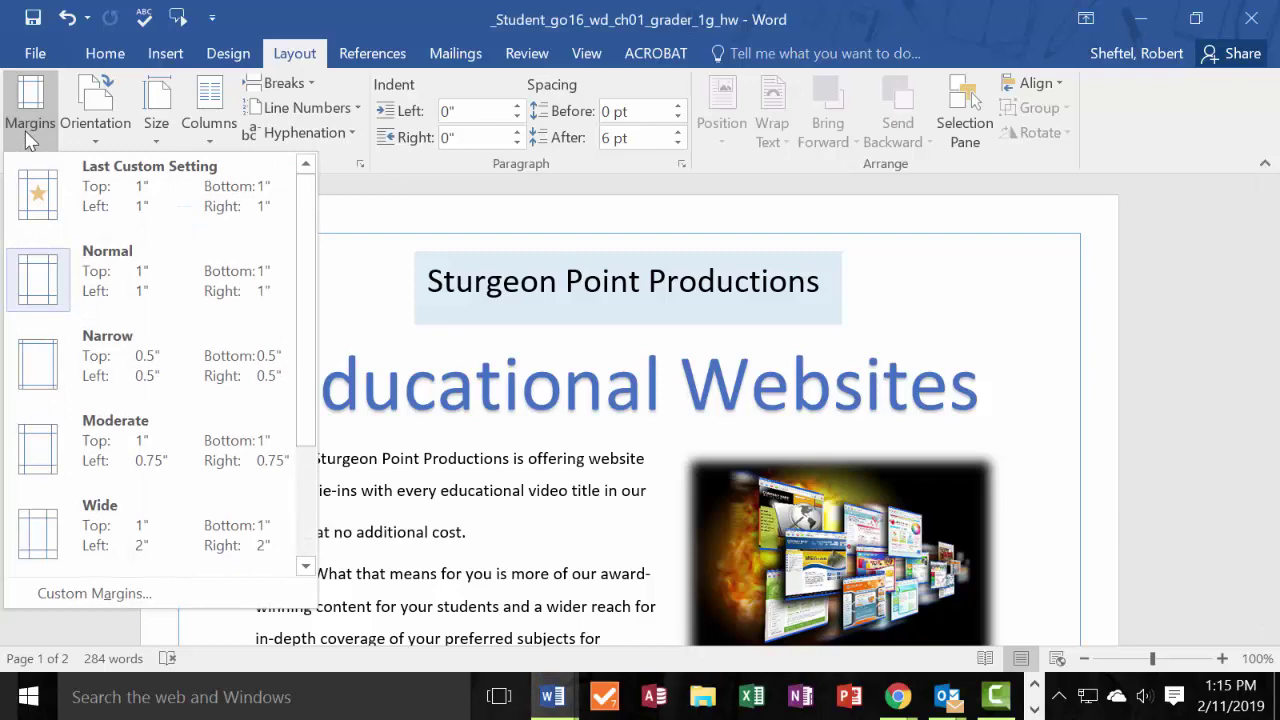
{"action": "left_click", "coordinate": [102, 596]}
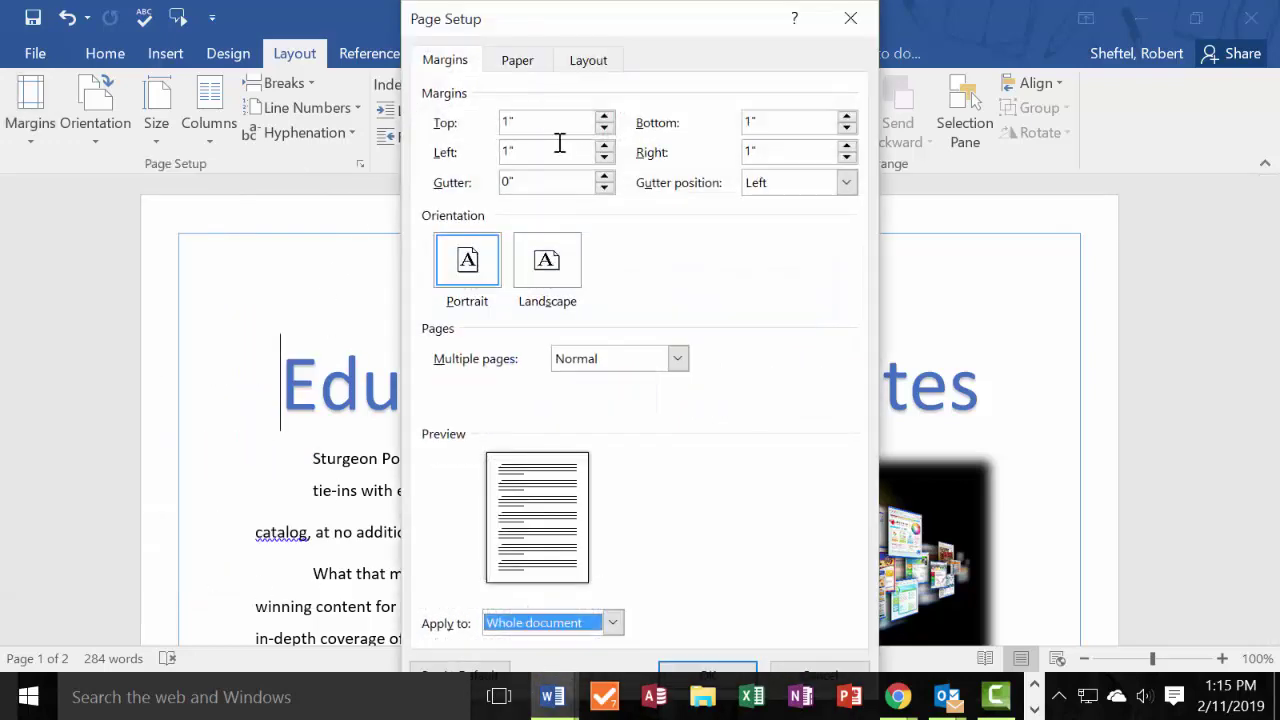
{"action": "left_click", "coordinate": [508, 121]}
{"action": "double_click", "coordinate": [505, 121]}
{"action": "type", "text": "1"}
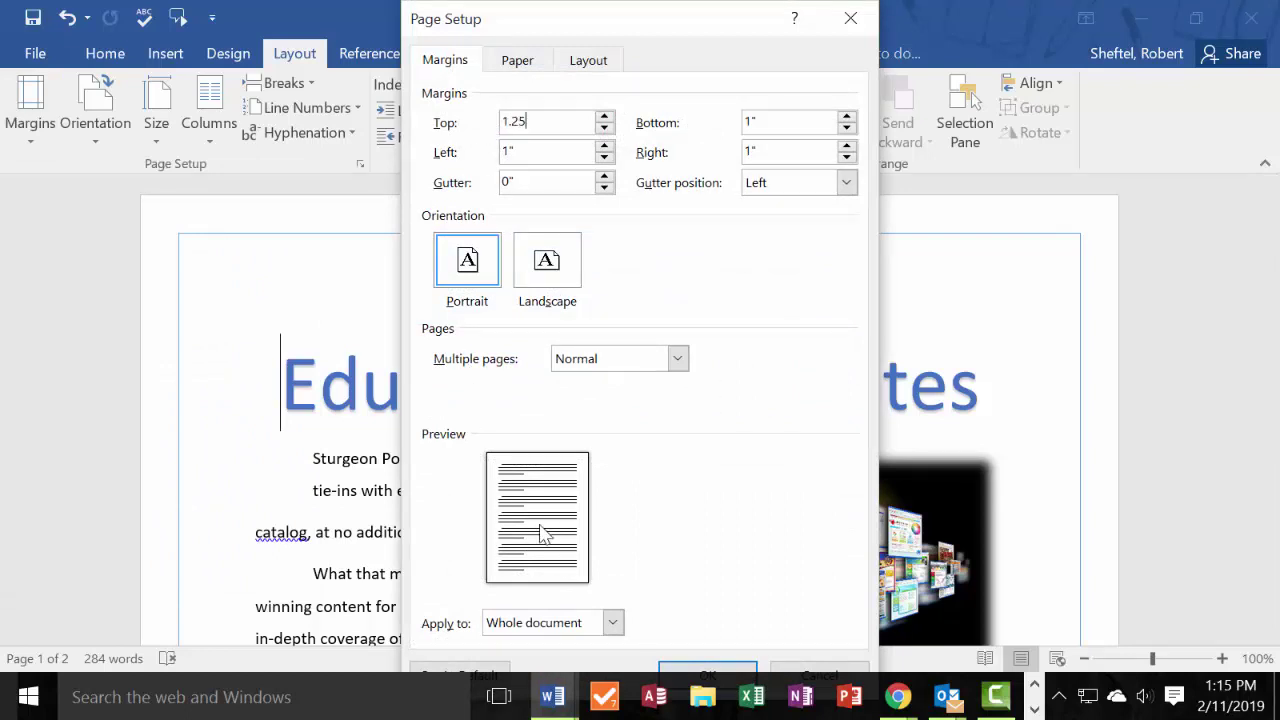
{"action": "left_click", "coordinate": [722, 676]}
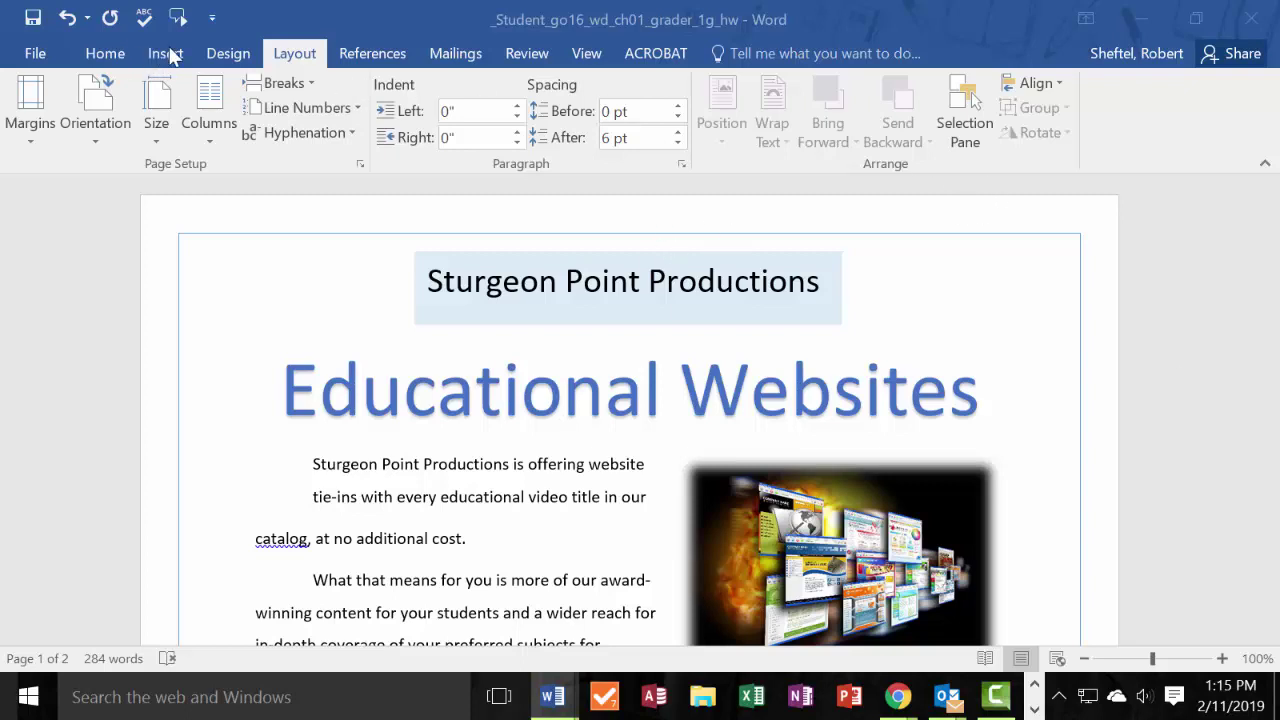
Insert a Blank footer and replace its placeholder with the document's File Name field.
{"action": "left_click", "coordinate": [164, 54]}
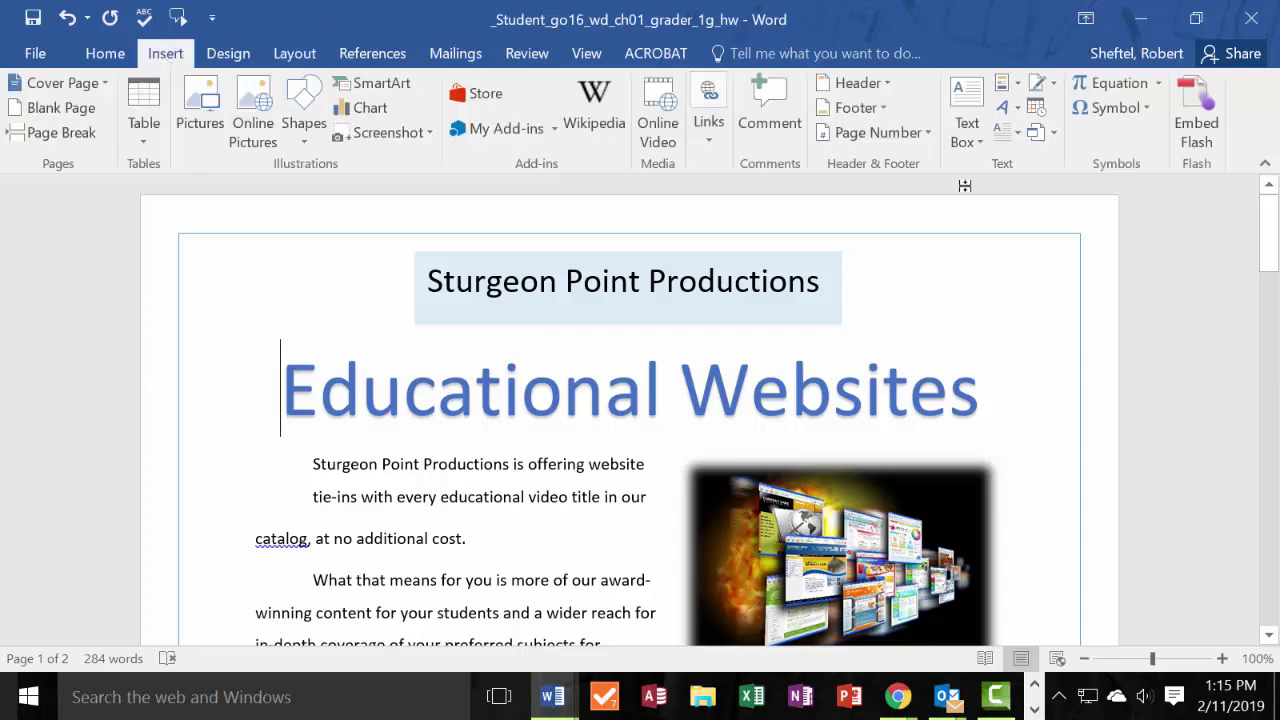
{"action": "left_click", "coordinate": [855, 108]}
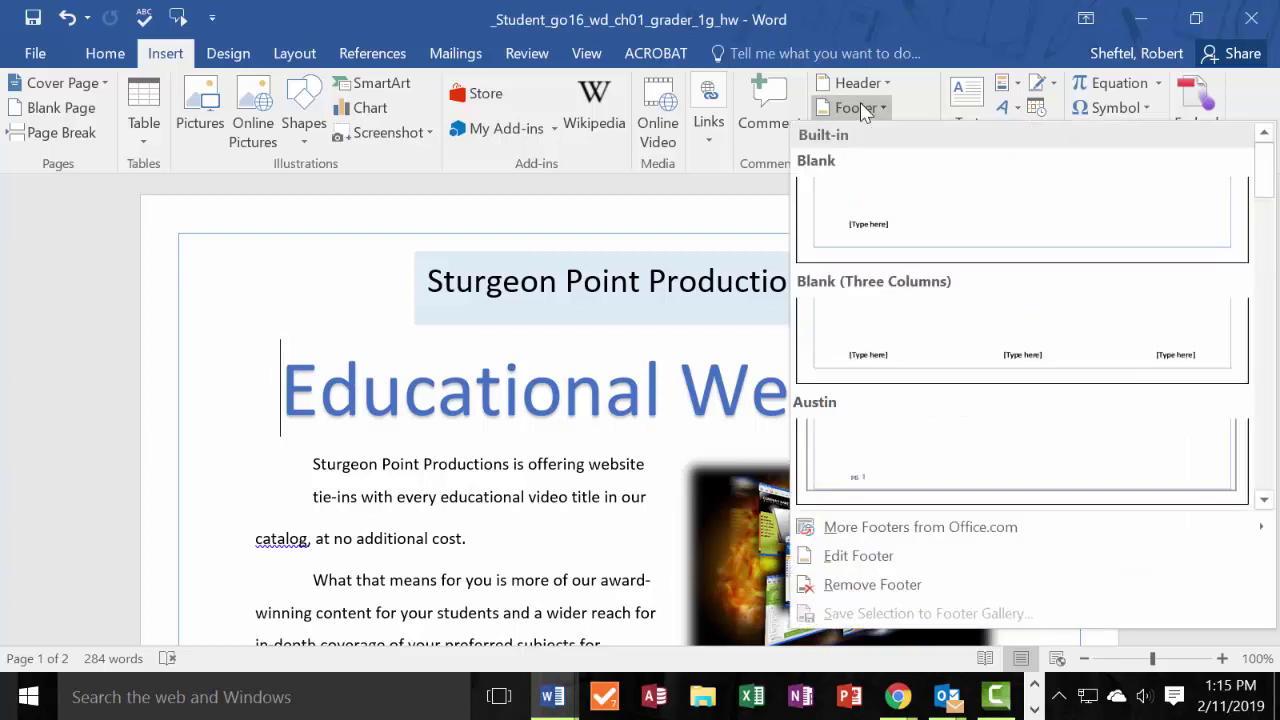
{"action": "left_click", "coordinate": [878, 218]}
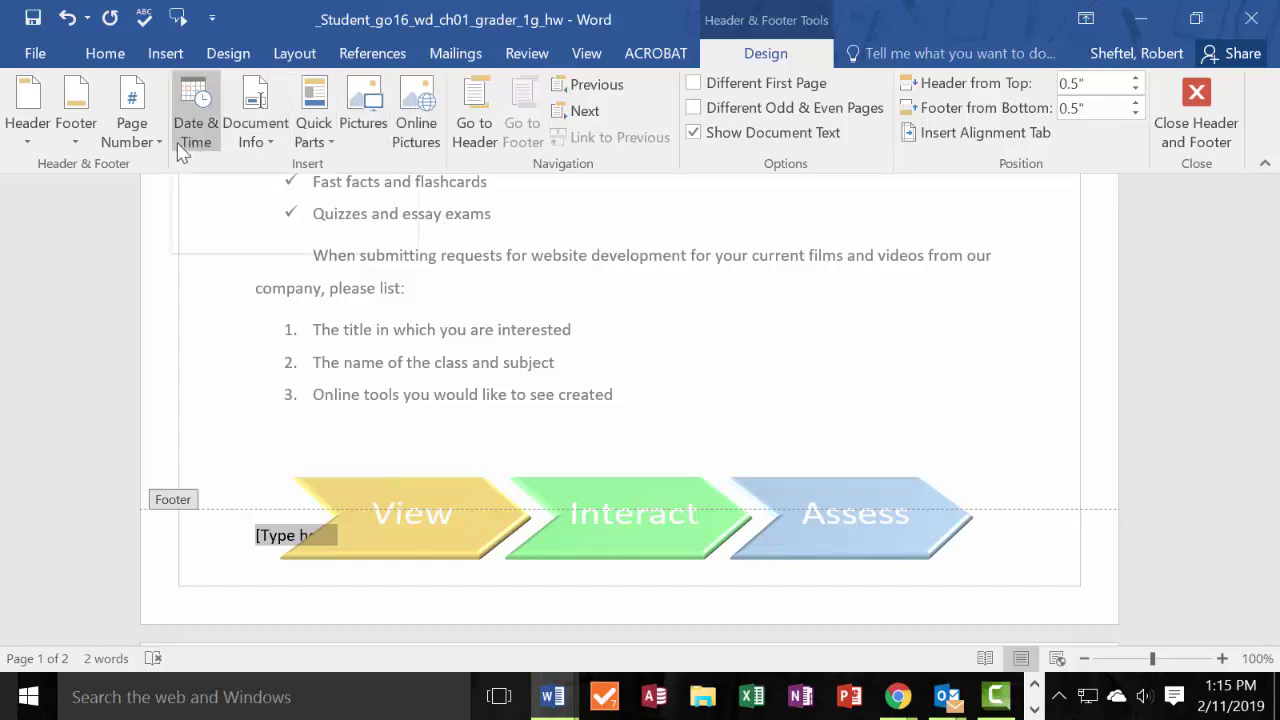
{"action": "left_click", "coordinate": [271, 145]}
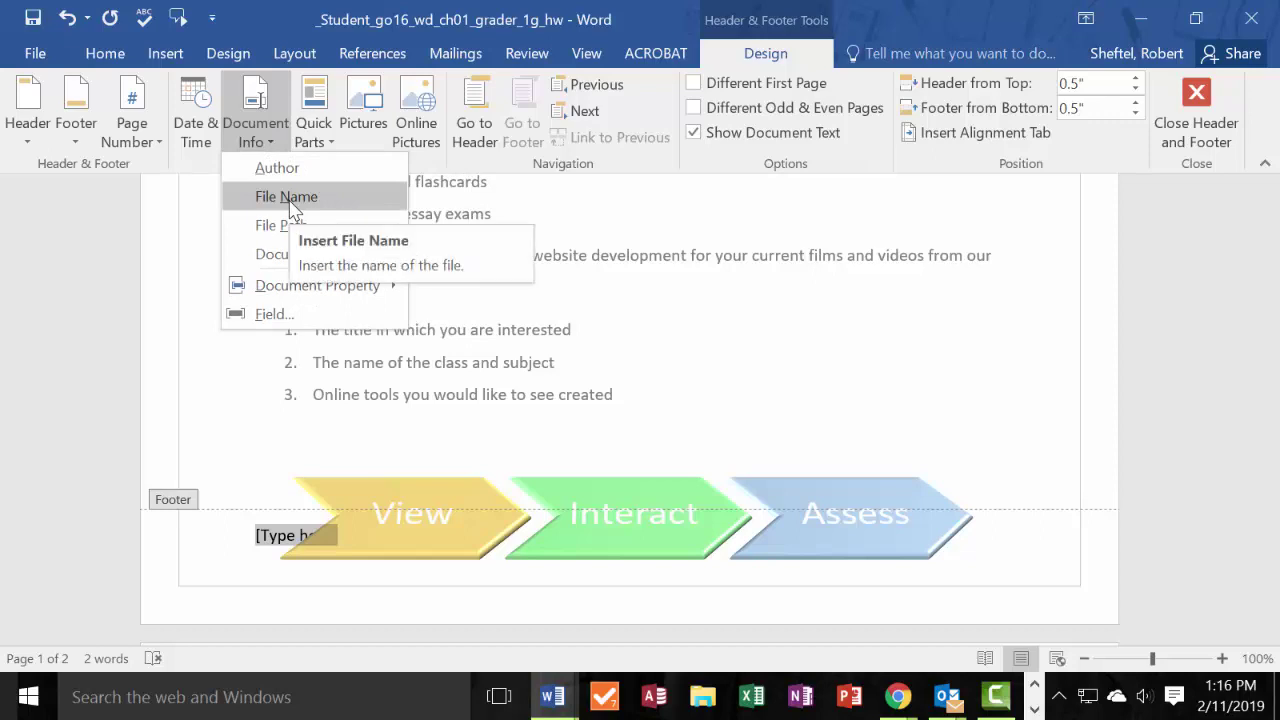
{"action": "left_click", "coordinate": [286, 197]}
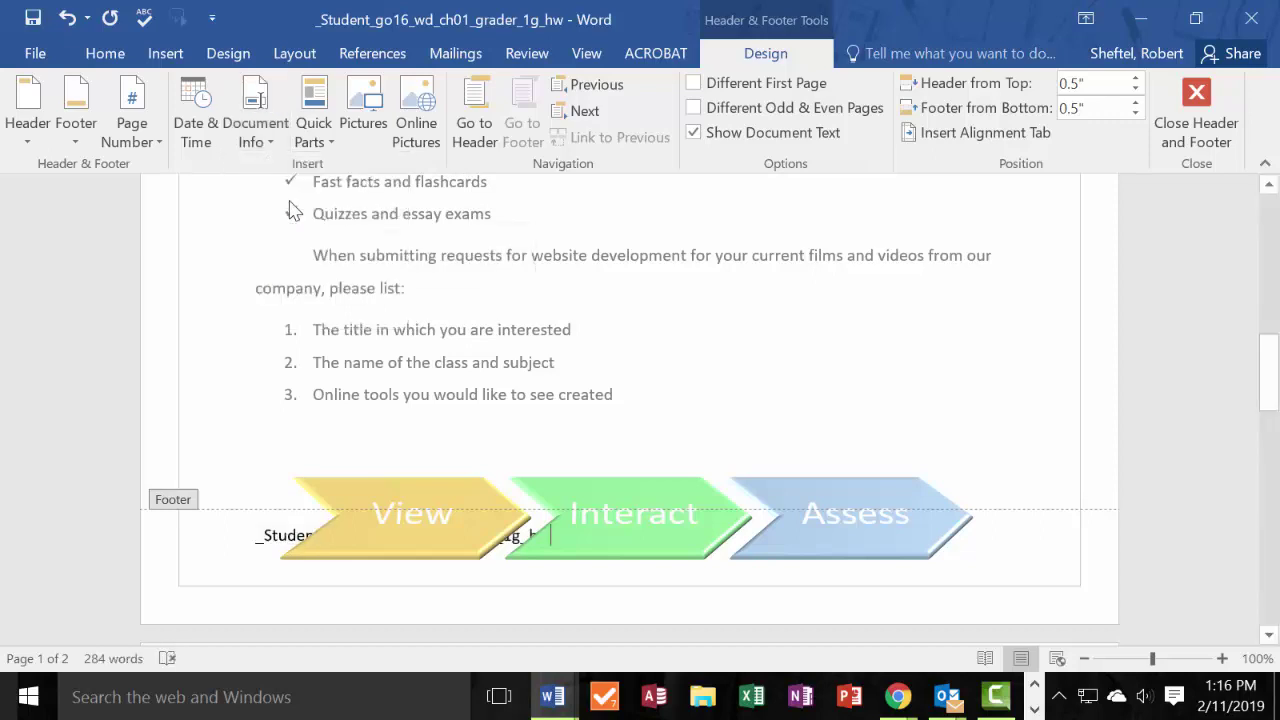